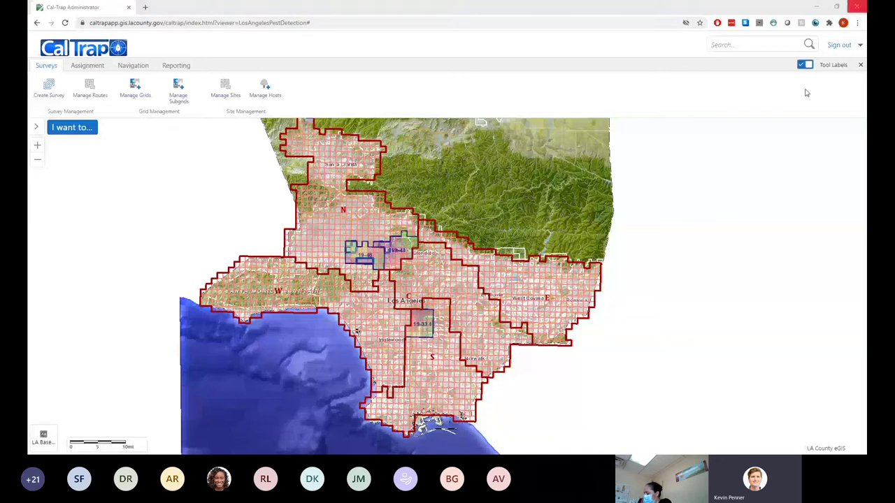
Reload the Cal-Trap Administrator page with F5 to reach the ArcGIS Enterprise sign-in
{"action": "key", "text": "F5"}
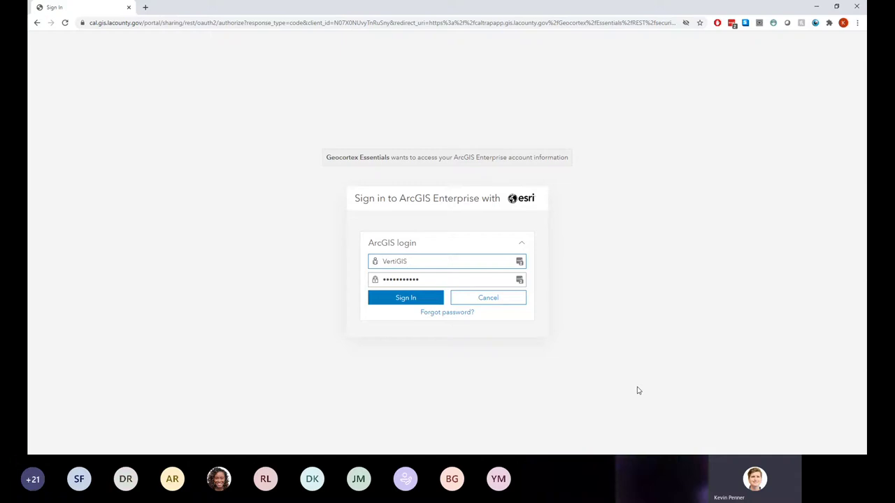
Sign in to ArcGIS Enterprise, reselecting the password field and retrying after the first attempt errors
{"action": "left_click", "coordinate": [406, 299]}
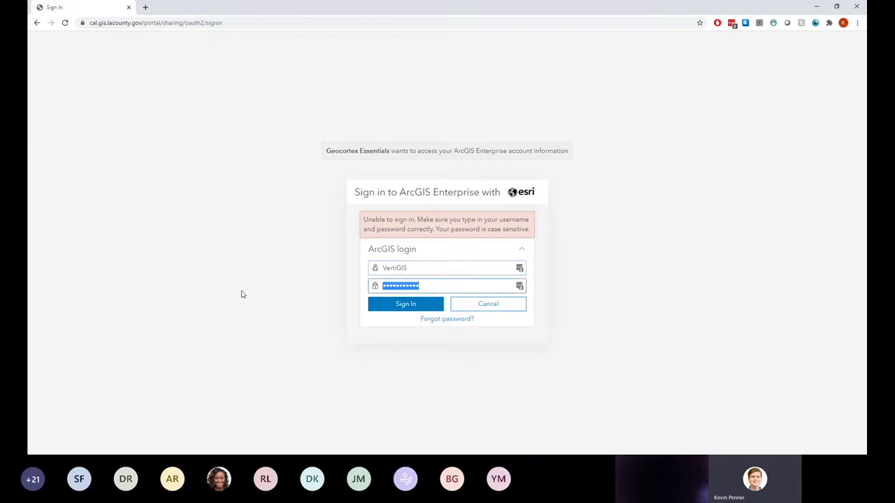
{"action": "left_click", "coordinate": [241, 295]}
{"action": "left_click_drag", "start_coordinate": [424, 292], "coordinate": [326, 294]}
{"action": "left_click", "coordinate": [411, 308]}
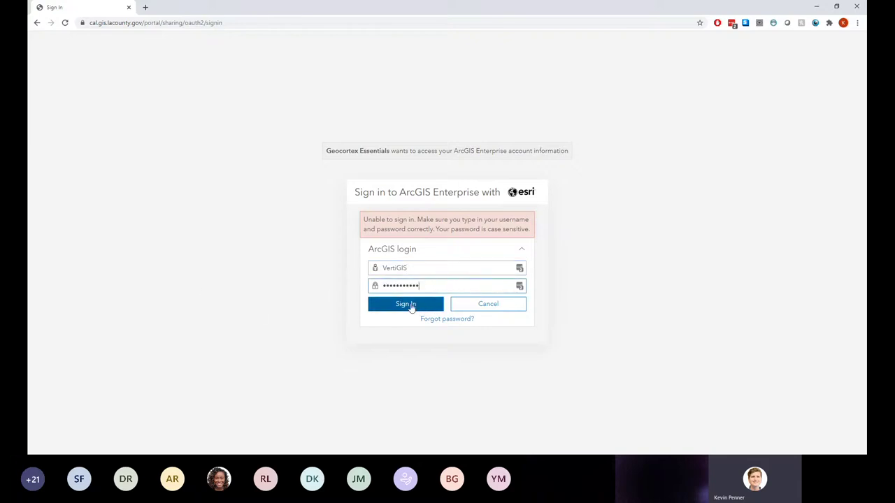
{"action": "left_click", "coordinate": [410, 309]}
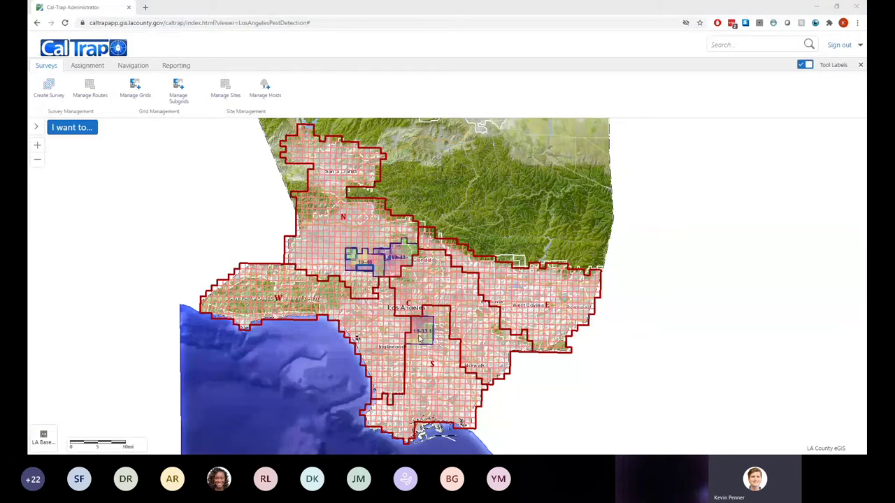
Zoom the map in over Los Angeles to enlarge its survey grids
{"action": "scroll", "coordinate": [421, 339], "scroll_direction": "up", "scroll_amount": 1}
{"action": "scroll", "coordinate": [421, 339], "scroll_direction": "up", "scroll_amount": 1}
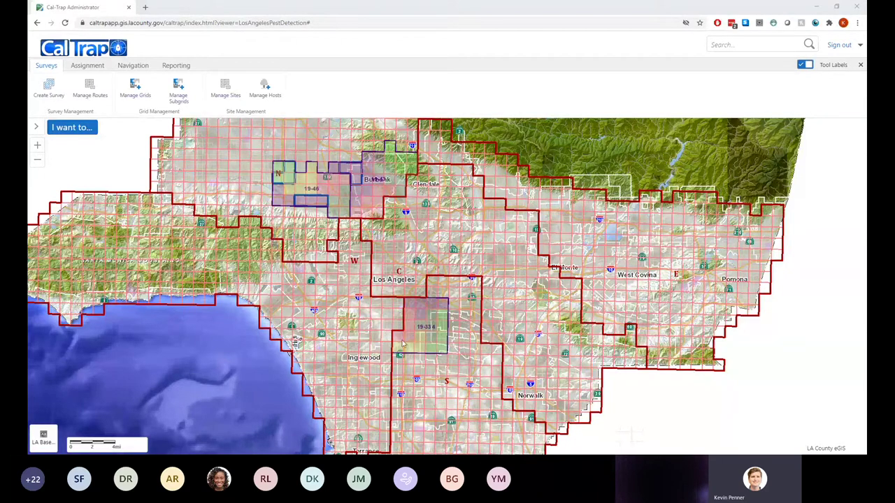
{"action": "scroll", "coordinate": [408, 338], "scroll_direction": "up", "scroll_amount": 2}
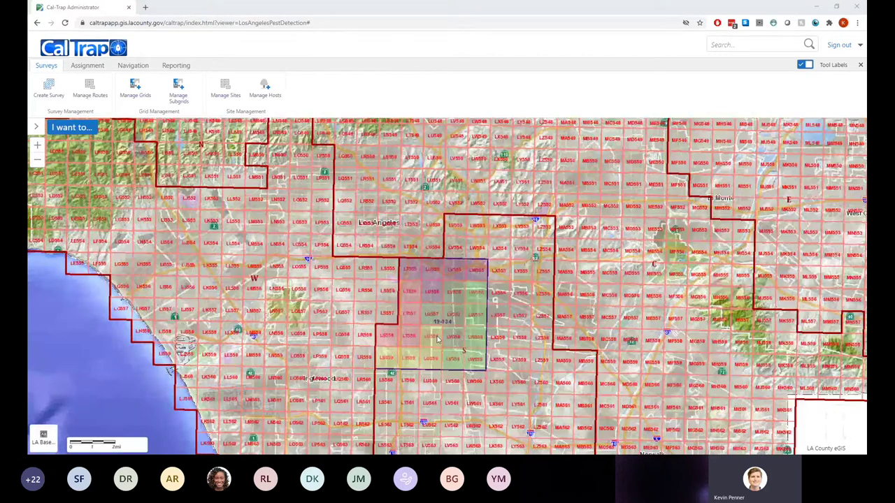
{"action": "scroll", "coordinate": [438, 340], "scroll_direction": "up", "scroll_amount": 1}
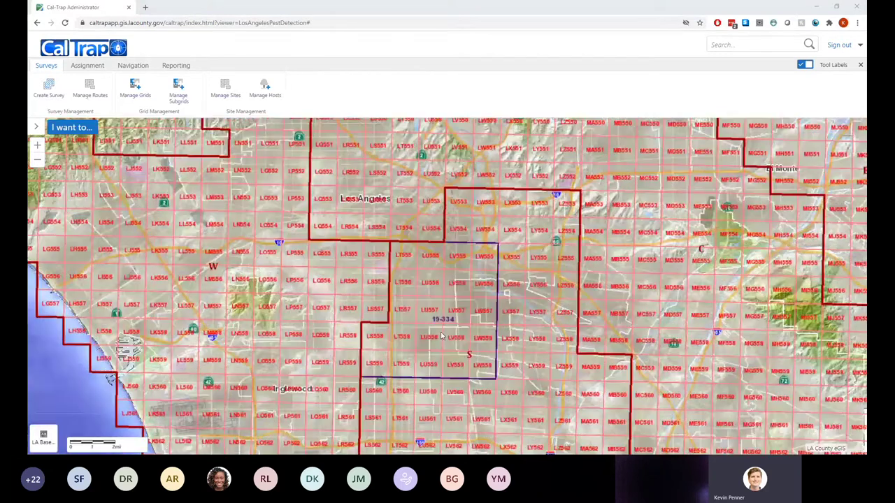
{"action": "scroll", "coordinate": [441, 336], "scroll_direction": "up", "scroll_amount": 1}
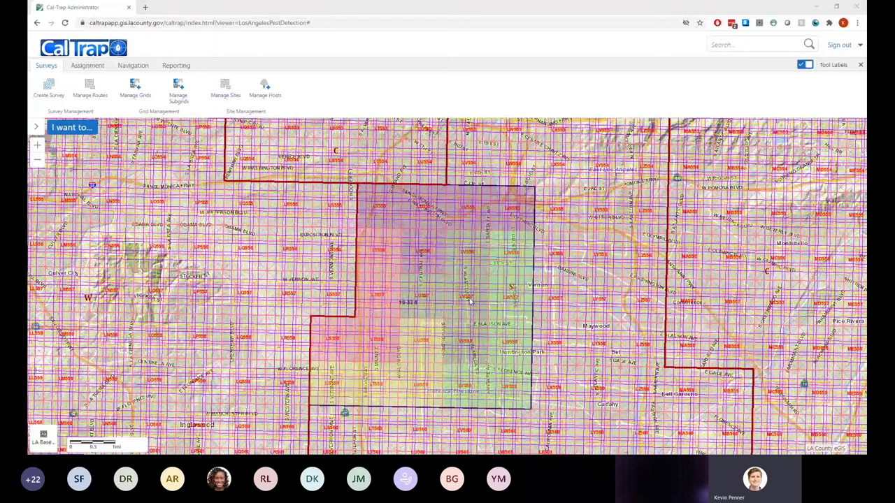
{"action": "scroll", "coordinate": [467, 300], "scroll_direction": "up", "scroll_amount": 1}
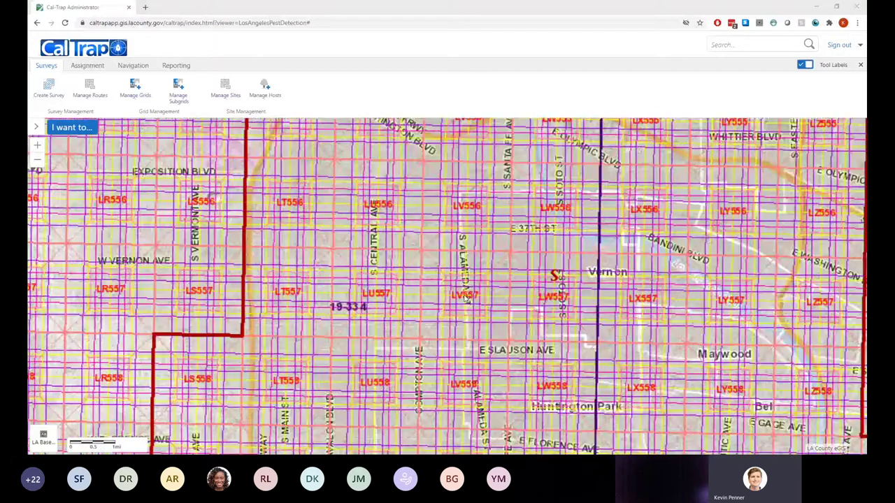
{"action": "scroll", "coordinate": [417, 290], "scroll_direction": "down", "scroll_amount": 1}
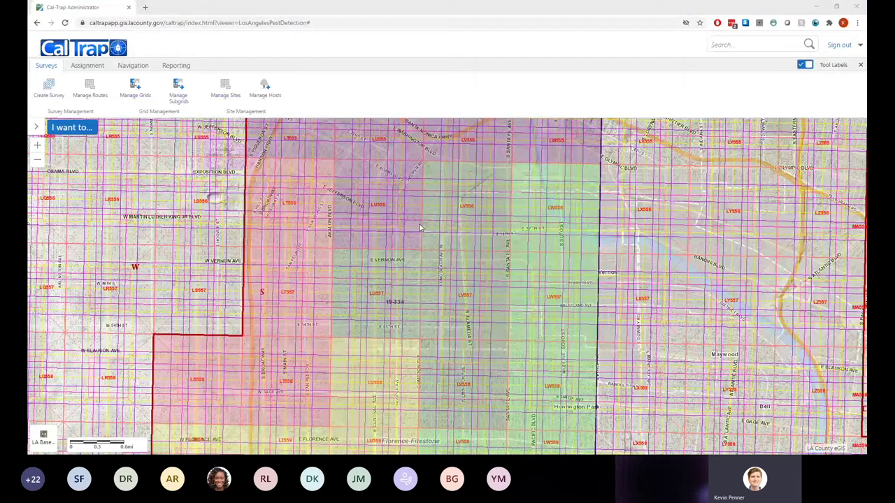
{"action": "left_click_drag", "start_coordinate": [244, 119], "coordinate": [253, 171]}
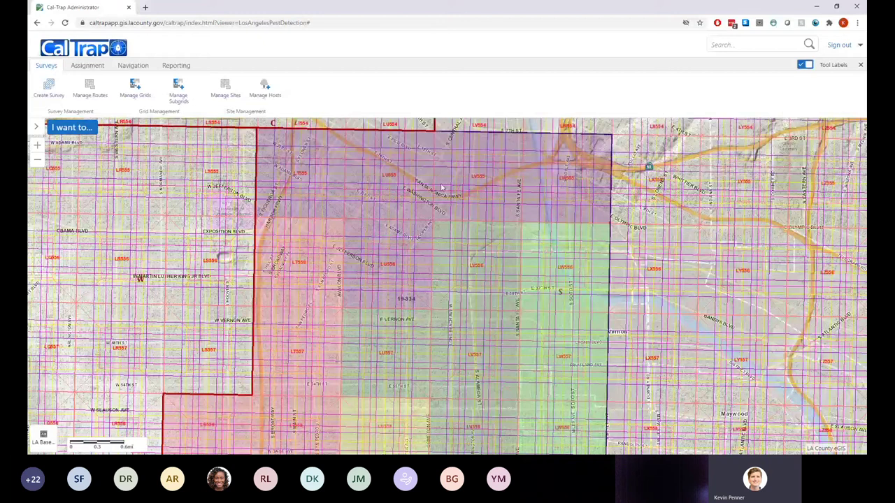
{"action": "left_click_drag", "start_coordinate": [350, 339], "coordinate": [344, 276]}
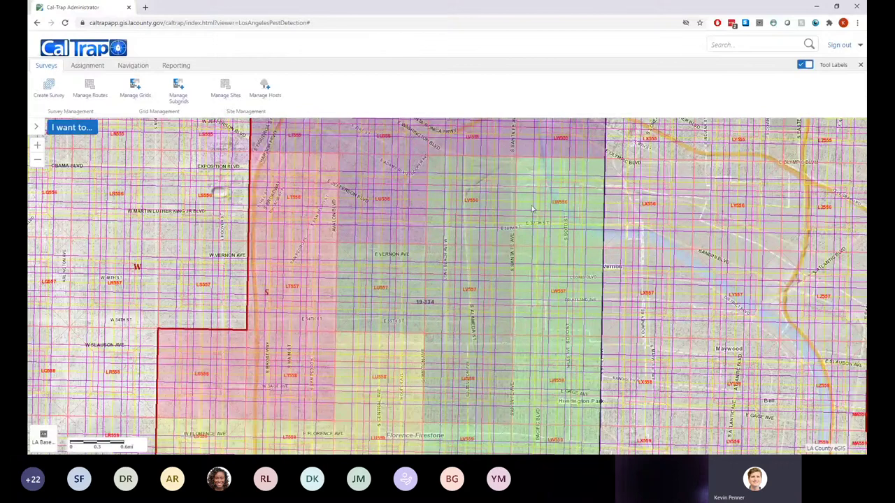
{"action": "left_click_drag", "start_coordinate": [546, 381], "coordinate": [546, 268]}
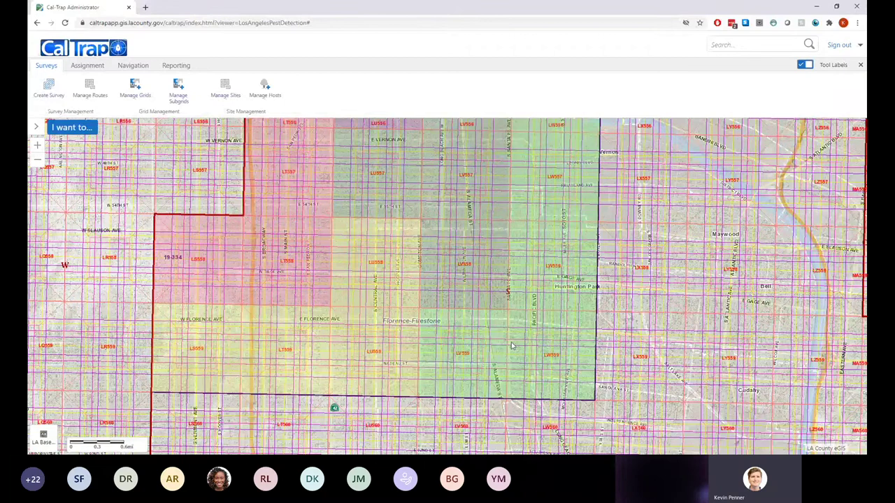
{"action": "left_click_drag", "start_coordinate": [511, 308], "coordinate": [516, 327]}
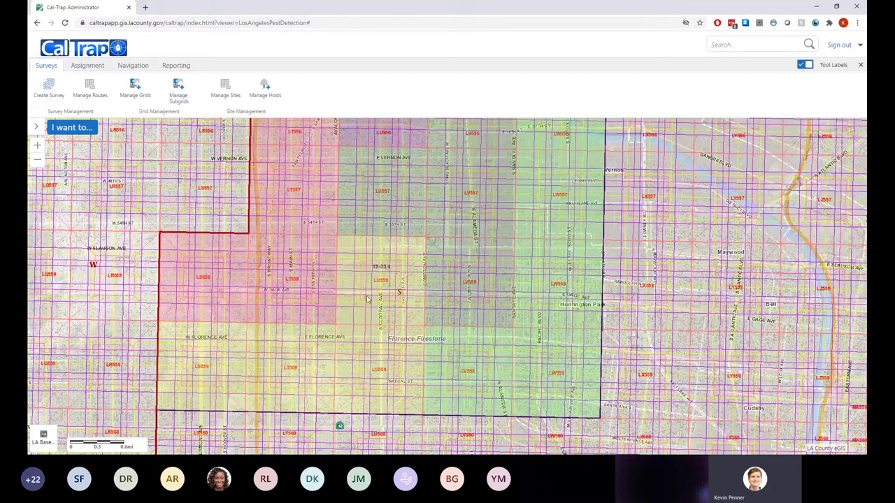
{"action": "left_click_drag", "start_coordinate": [368, 279], "coordinate": [383, 352]}
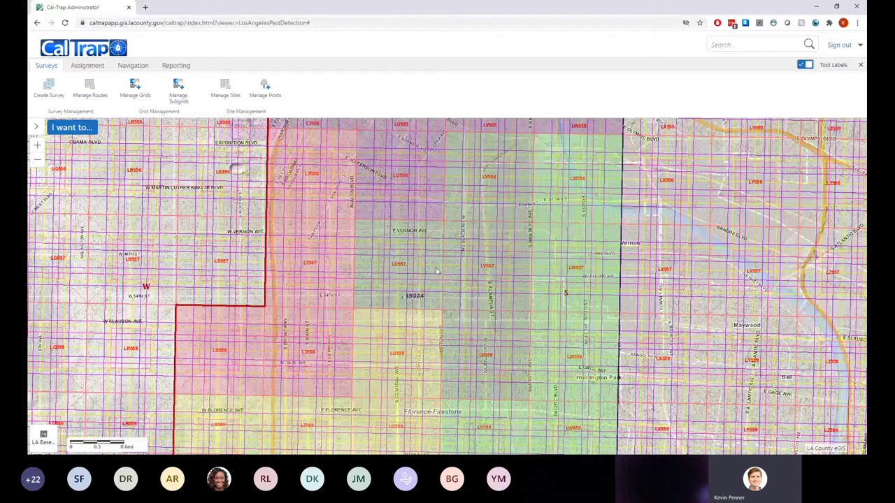
{"action": "left_click_drag", "start_coordinate": [538, 270], "coordinate": [541, 348]}
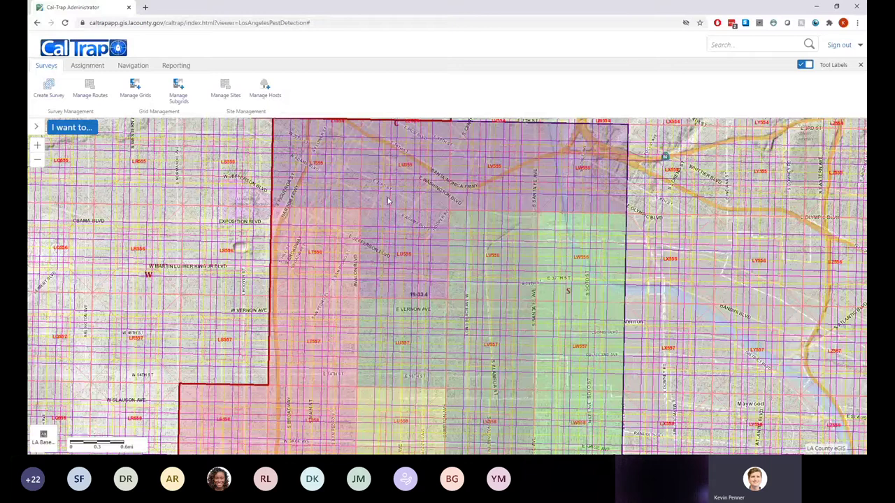
{"action": "left_click_drag", "start_coordinate": [388, 201], "coordinate": [385, 214]}
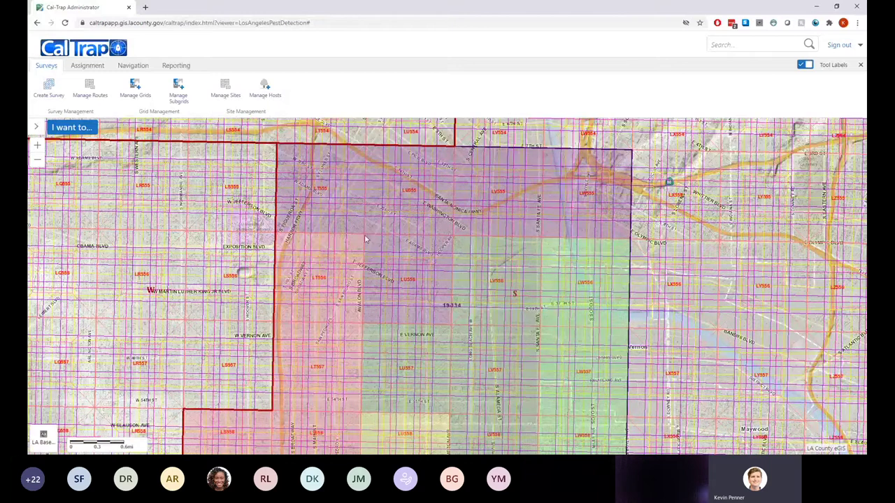
{"action": "scroll", "coordinate": [431, 318], "scroll_direction": "up", "scroll_amount": 1}
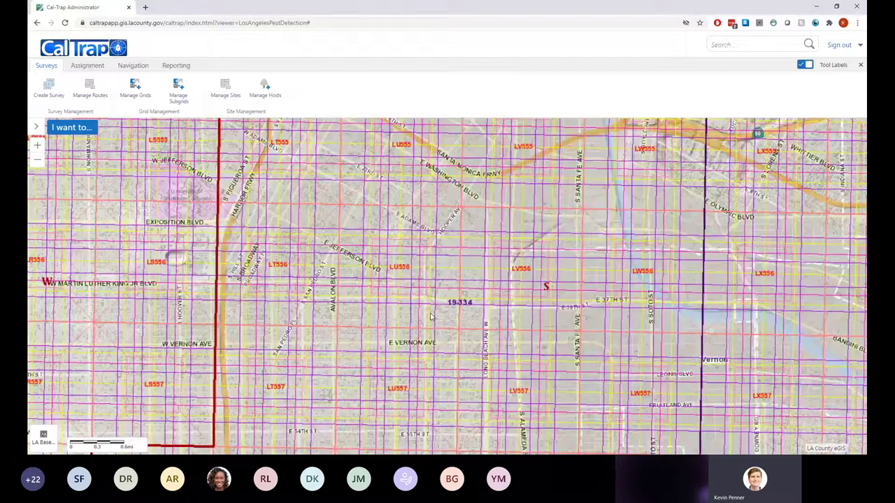
{"action": "scroll", "coordinate": [432, 317], "scroll_direction": "up", "scroll_amount": 1}
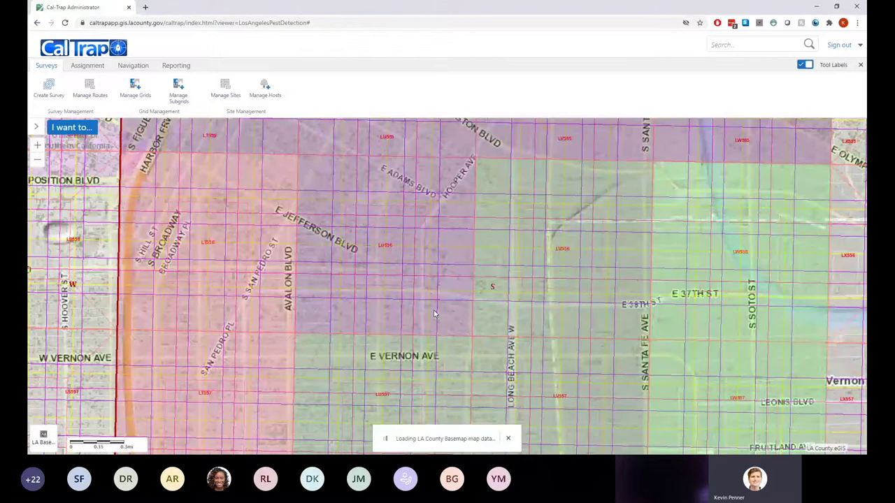
{"action": "scroll", "coordinate": [433, 314], "scroll_direction": "up", "scroll_amount": 1}
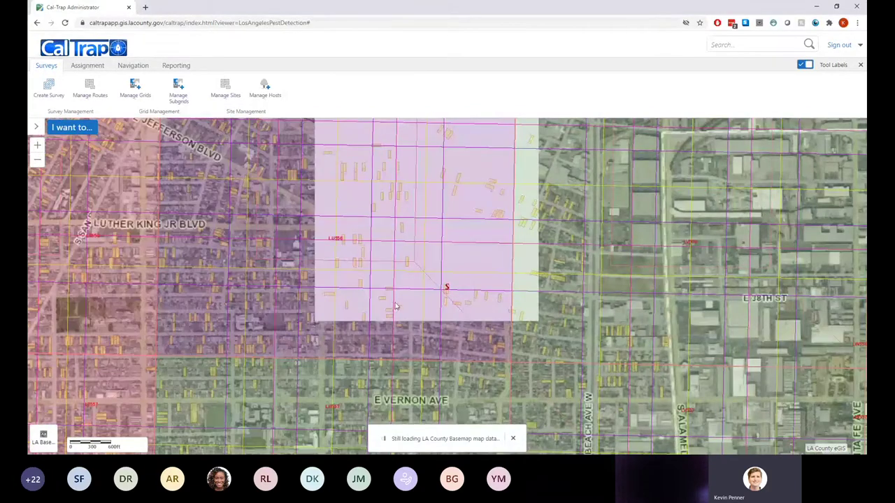
{"action": "left_click_drag", "start_coordinate": [382, 286], "coordinate": [444, 300]}
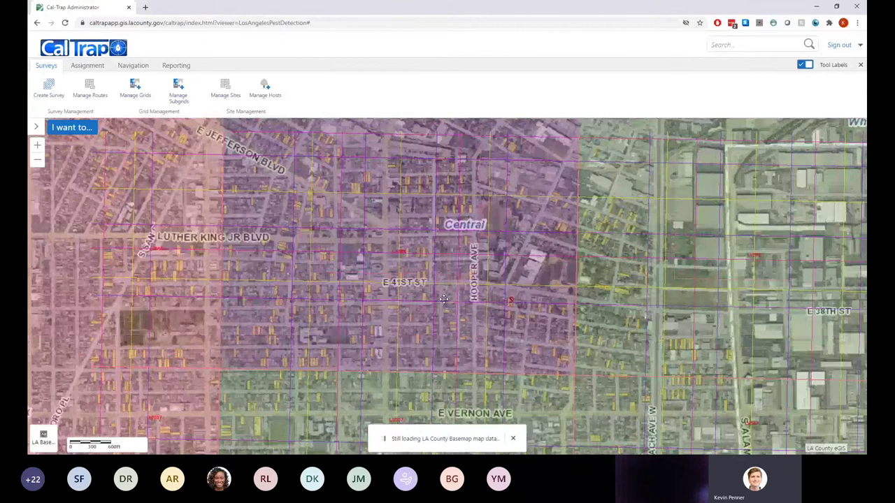
{"action": "scroll", "coordinate": [444, 289], "scroll_direction": "down", "scroll_amount": 2}
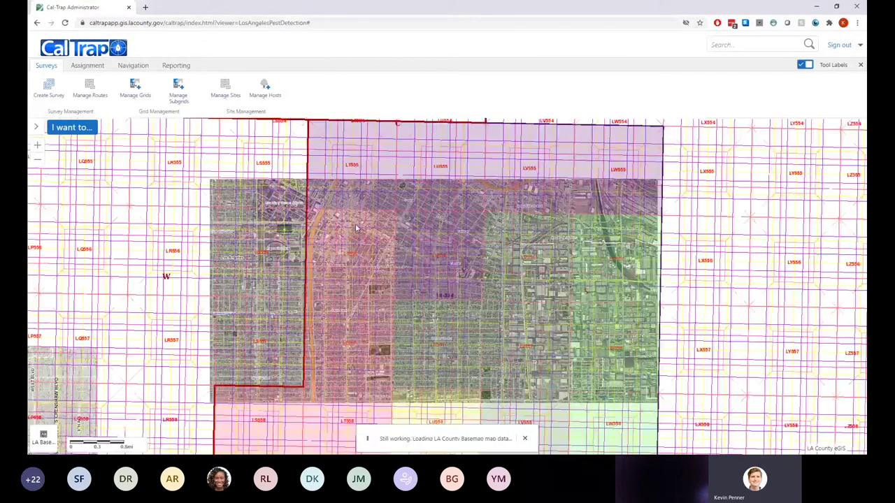
Zoom out and pan north to show the survey grids around Burbank, Glendale and Pasadena
{"action": "scroll", "coordinate": [369, 203], "scroll_direction": "down", "scroll_amount": 2}
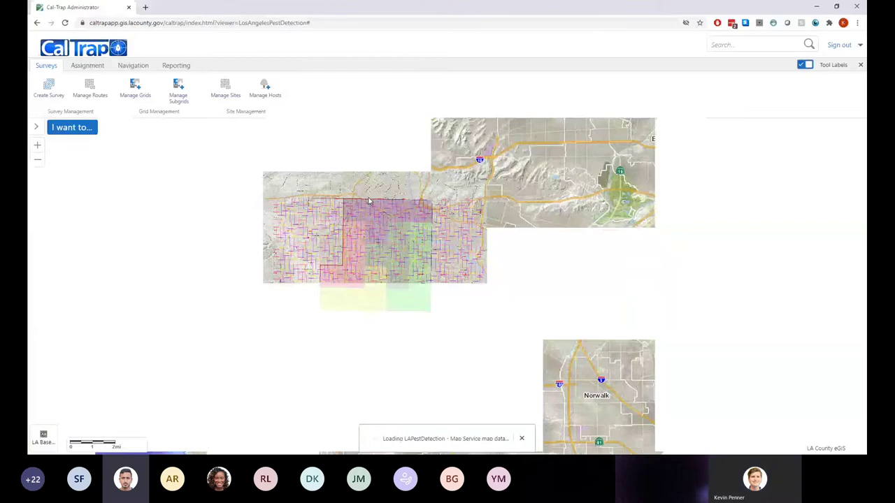
{"action": "left_click_drag", "start_coordinate": [361, 124], "coordinate": [374, 223]}
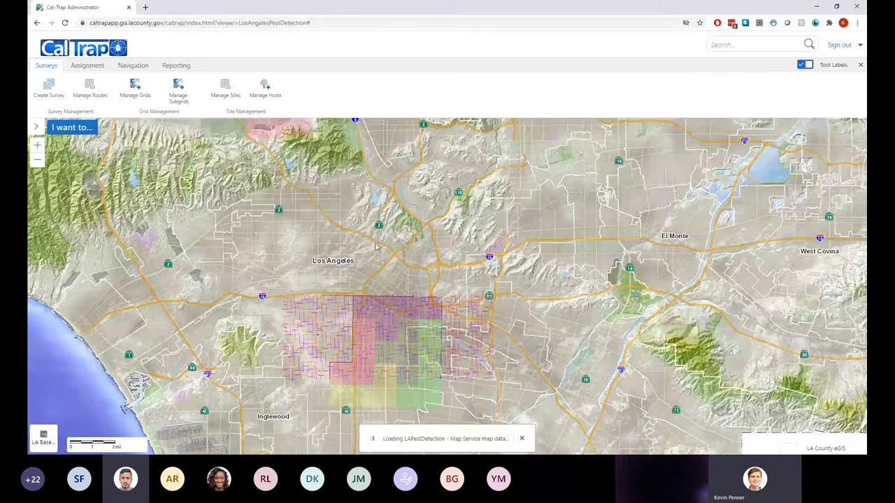
{"action": "left_click_drag", "start_coordinate": [375, 247], "coordinate": [383, 334]}
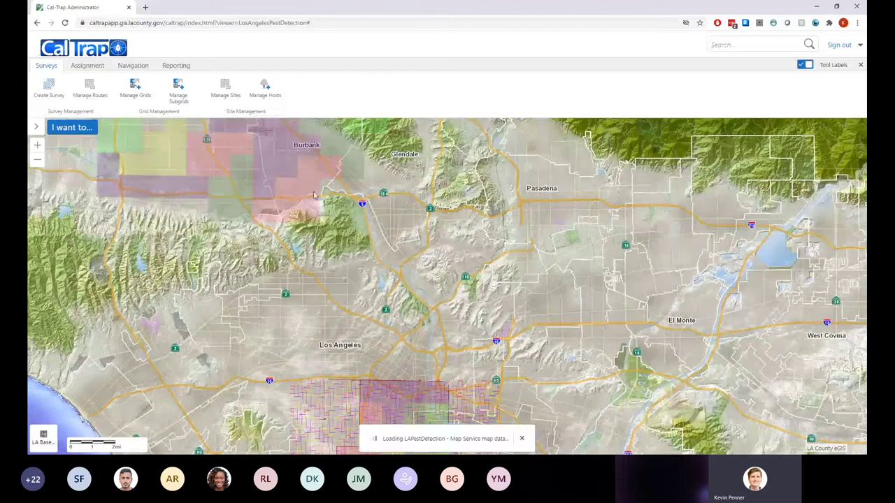
{"action": "left_click_drag", "start_coordinate": [314, 196], "coordinate": [381, 289]}
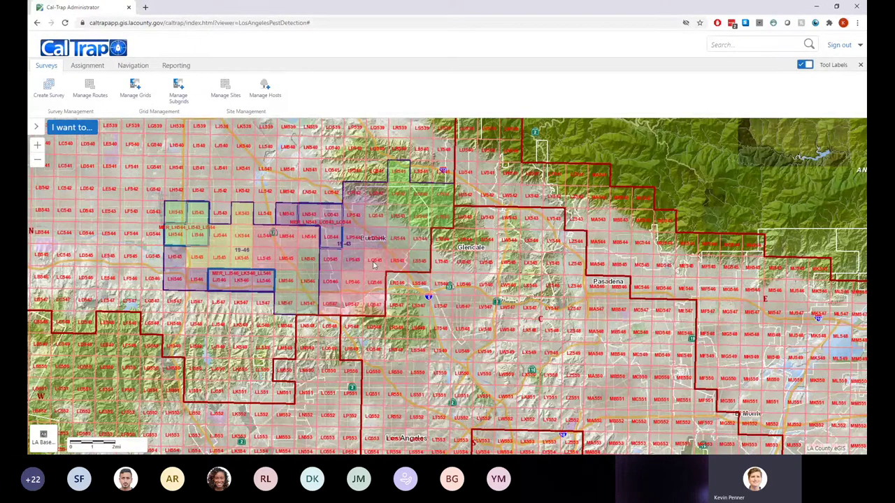
{"action": "left_click_drag", "start_coordinate": [374, 265], "coordinate": [480, 274]}
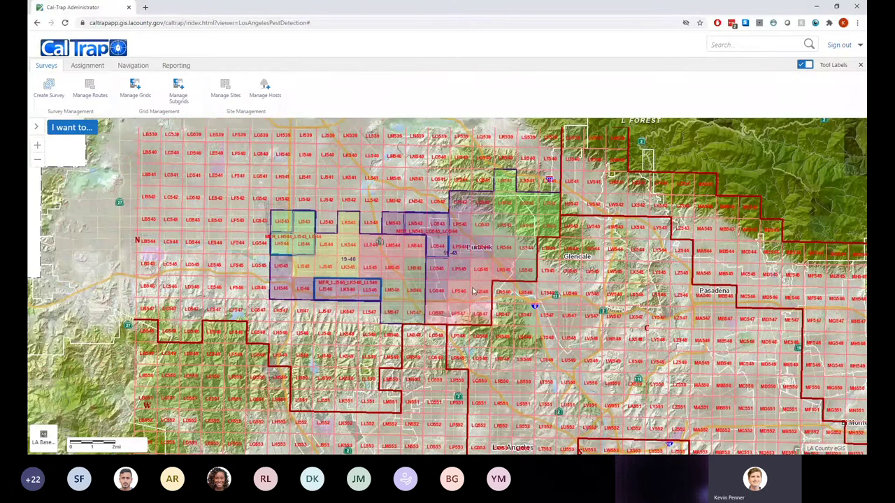
{"action": "scroll", "coordinate": [473, 291], "scroll_direction": "up", "scroll_amount": 1}
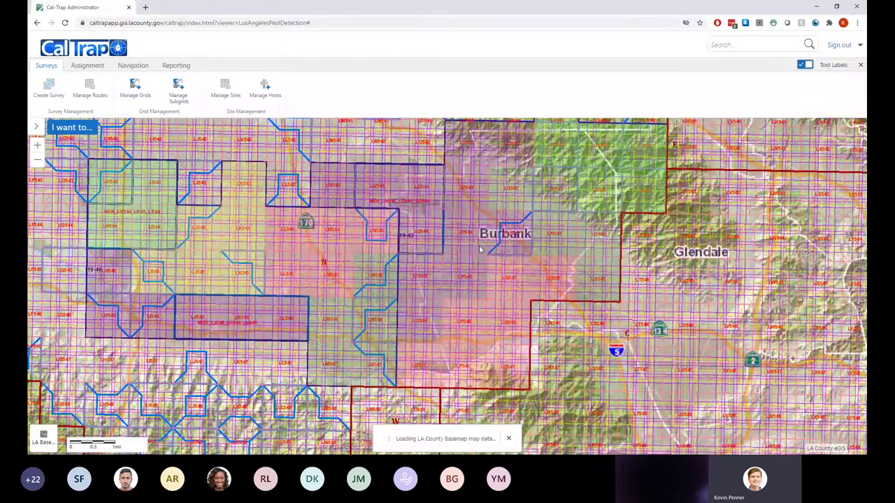
{"action": "scroll", "coordinate": [471, 247], "scroll_direction": "up", "scroll_amount": 1}
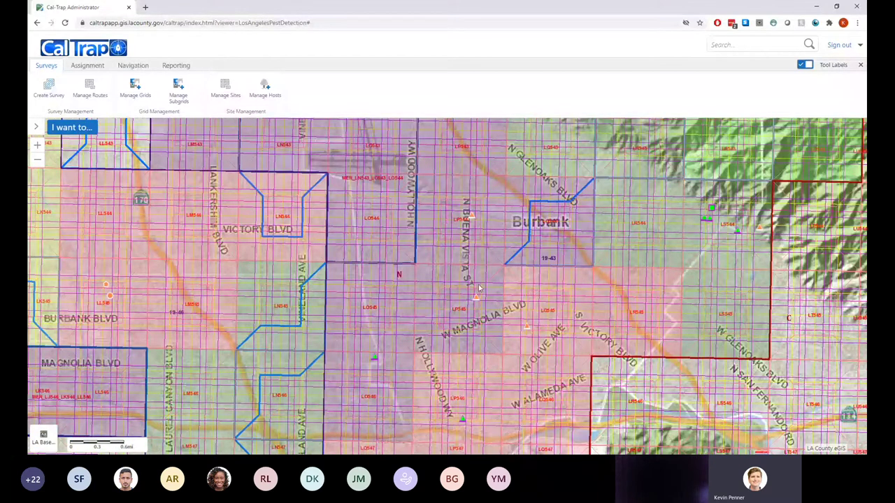
{"action": "left_click_drag", "start_coordinate": [480, 288], "coordinate": [535, 268]}
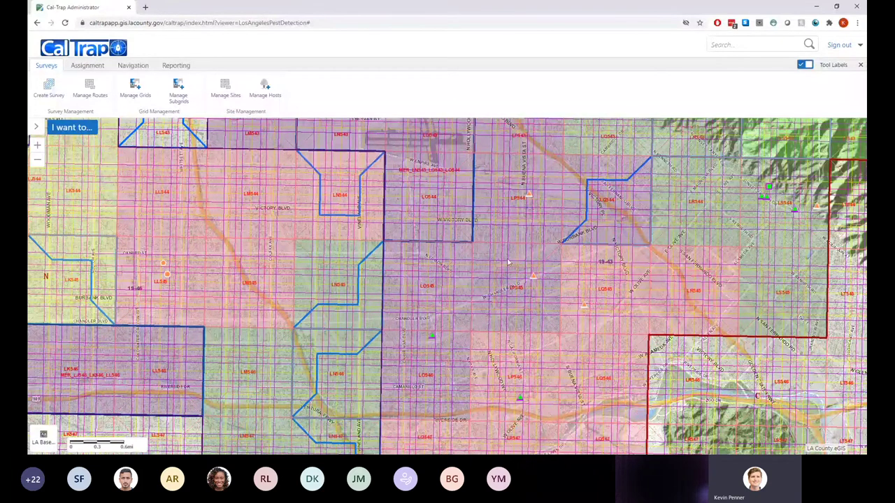
{"action": "left_click_drag", "start_coordinate": [499, 276], "coordinate": [481, 267]}
{"action": "scroll", "coordinate": [481, 275], "scroll_direction": "down", "scroll_amount": 1}
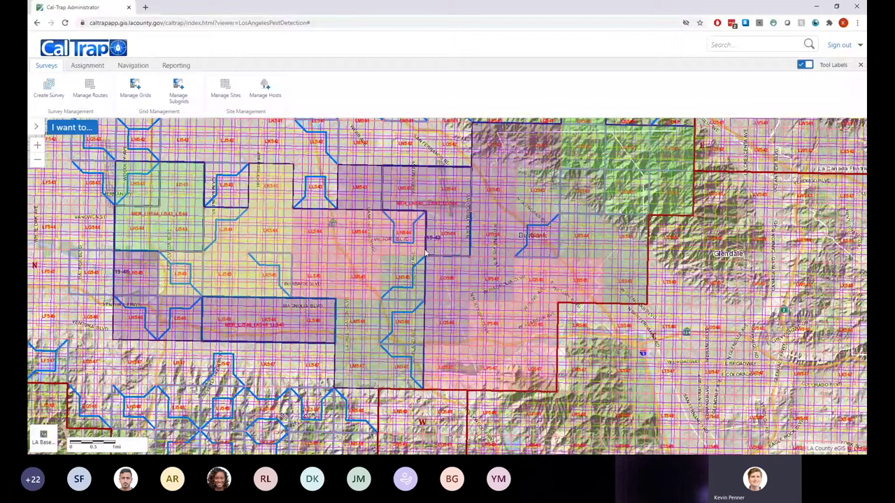
{"action": "scroll", "coordinate": [424, 253], "scroll_direction": "up", "scroll_amount": 1}
{"action": "left_click_drag", "start_coordinate": [448, 282], "coordinate": [502, 395]}
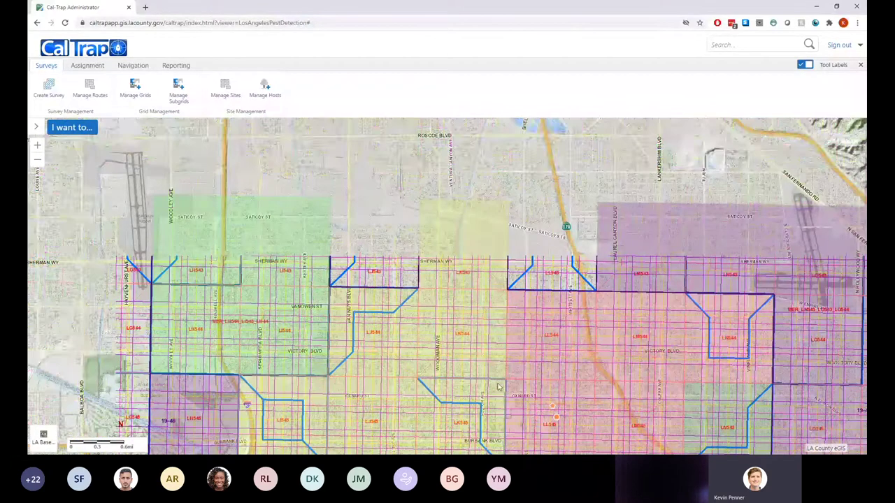
{"action": "left_click_drag", "start_coordinate": [690, 354], "coordinate": [297, 352]}
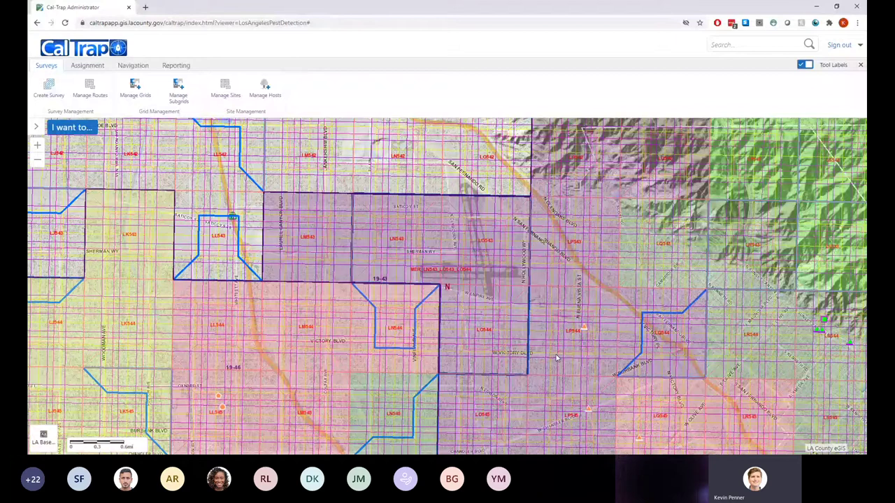
{"action": "left_click_drag", "start_coordinate": [590, 404], "coordinate": [535, 370]}
Zoom in and pan to a close-up of the subgridded blocks along Victory Blvd
{"action": "left_click_drag", "start_coordinate": [459, 422], "coordinate": [472, 378]}
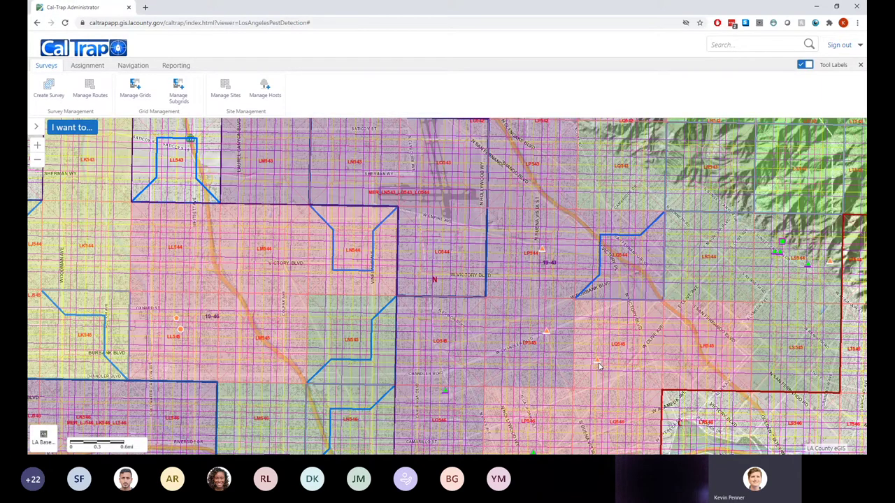
{"action": "scroll", "coordinate": [599, 366], "scroll_direction": "up", "scroll_amount": 1}
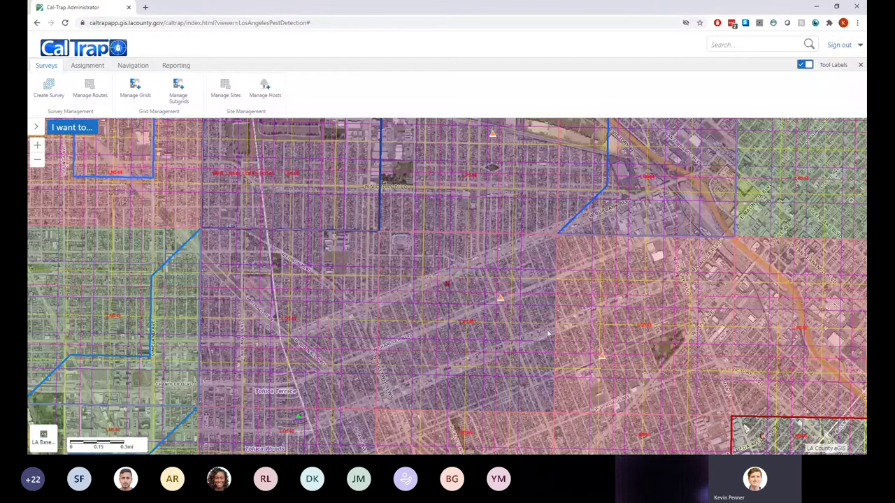
{"action": "left_click_drag", "start_coordinate": [481, 309], "coordinate": [667, 345]}
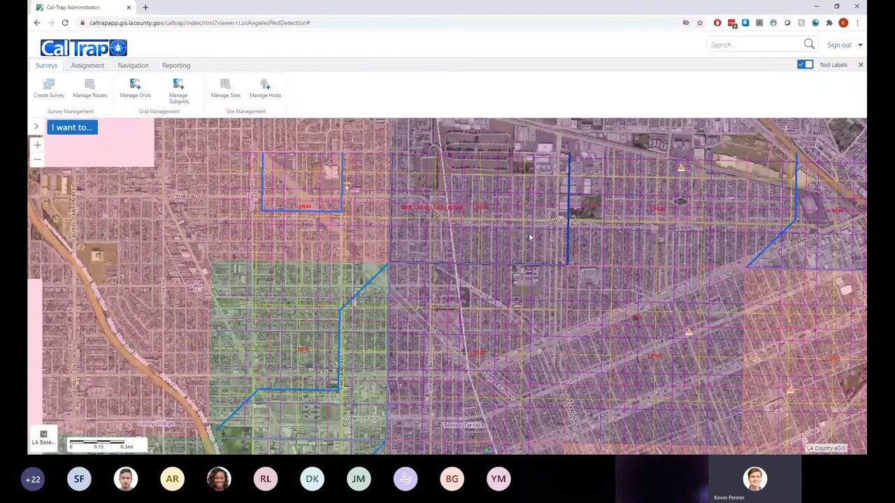
{"action": "left_click_drag", "start_coordinate": [530, 237], "coordinate": [477, 326]}
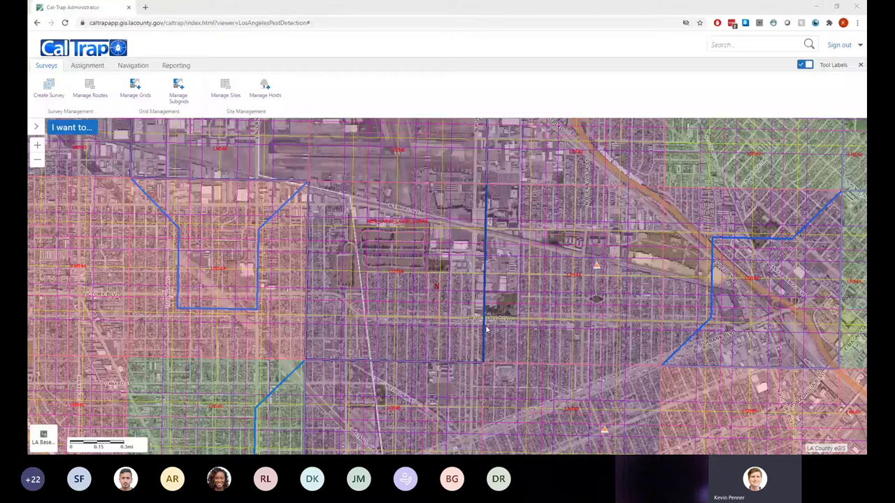
Zoom the map out to show survey areas 19-43 and 19-46 around Victory Blvd
{"action": "scroll", "coordinate": [487, 329], "scroll_direction": "down", "scroll_amount": 1}
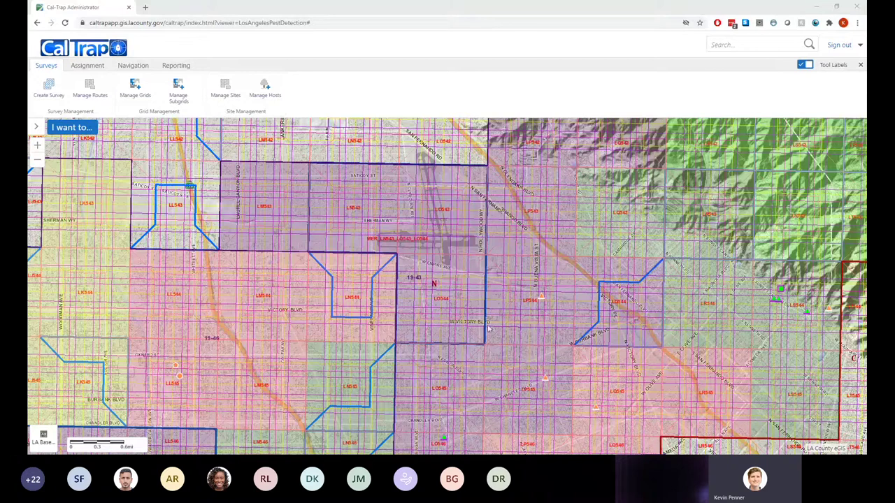
Recentre and zoom to street level so trap markers show around Sunset Canyon Dr and E Olive Ave
{"action": "left_click_drag", "start_coordinate": [535, 368], "coordinate": [530, 356]}
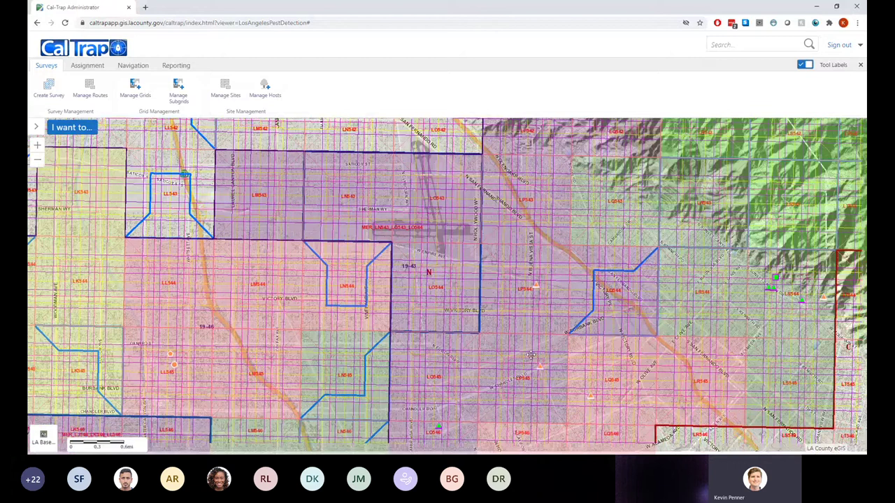
{"action": "left_click_drag", "start_coordinate": [531, 355], "coordinate": [517, 324]}
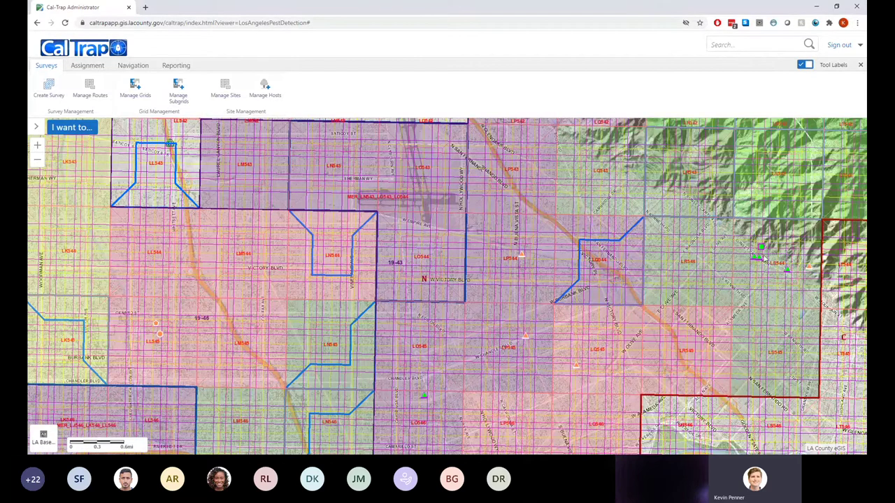
{"action": "scroll", "coordinate": [762, 258], "scroll_direction": "up", "scroll_amount": 4}
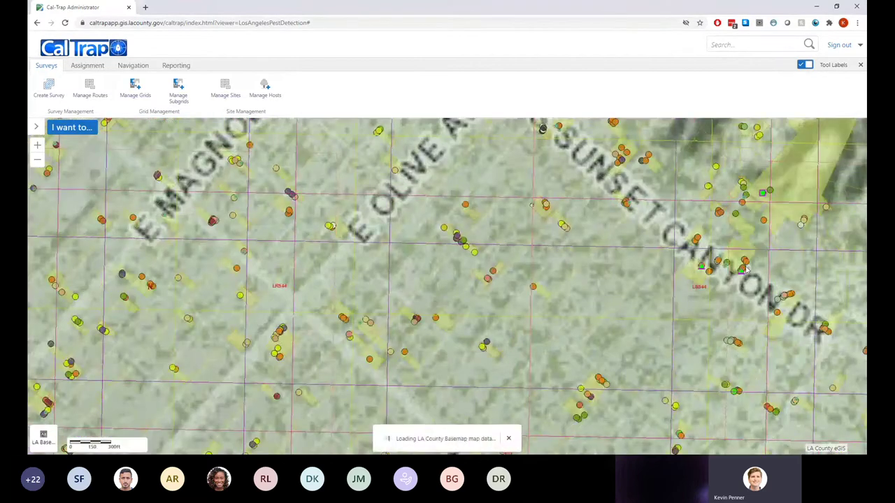
Adjust the zoom until the aerial basemap shows host properties with their trap site markers
{"action": "scroll", "coordinate": [747, 269], "scroll_direction": "up", "scroll_amount": 2}
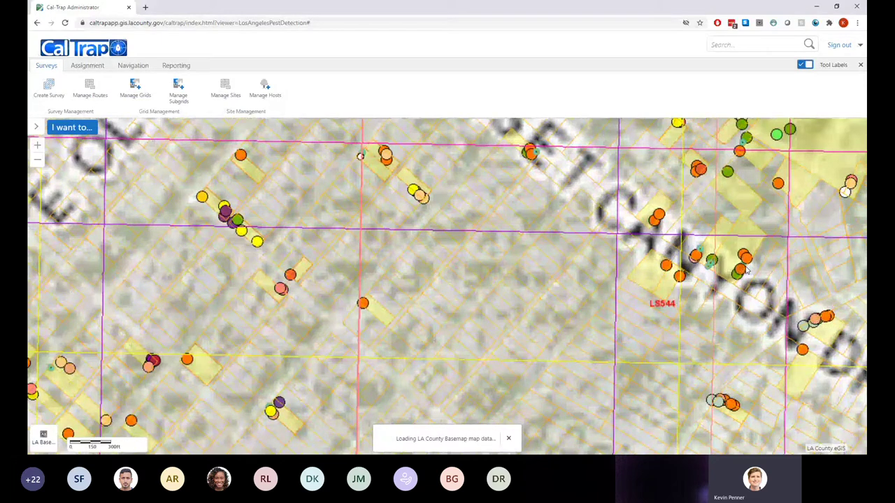
{"action": "scroll", "coordinate": [720, 276], "scroll_direction": "down", "scroll_amount": 2}
{"action": "scroll", "coordinate": [598, 299], "scroll_direction": "up", "scroll_amount": 2}
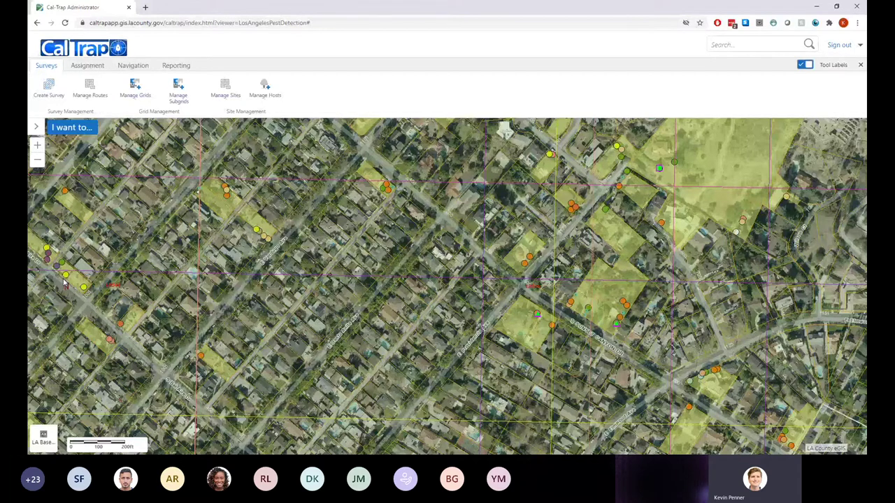
{"action": "scroll", "coordinate": [204, 287], "scroll_direction": "down", "scroll_amount": 2}
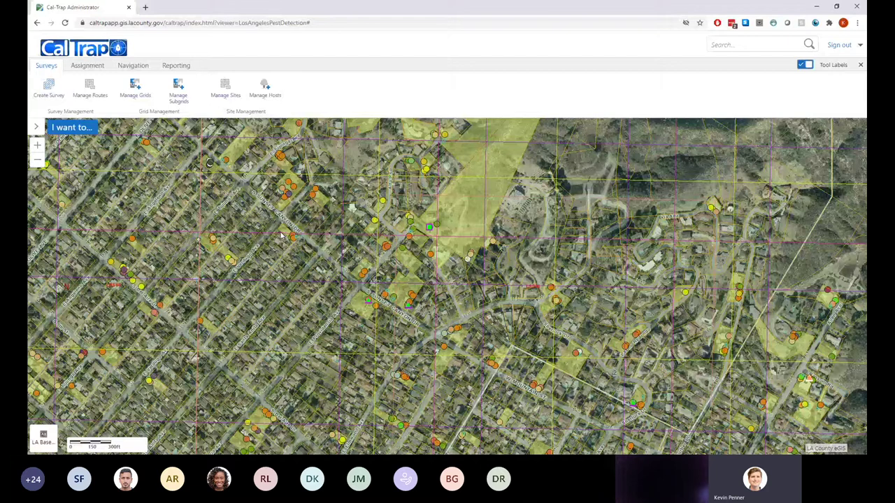
{"action": "scroll", "coordinate": [342, 307], "scroll_direction": "down", "scroll_amount": 4}
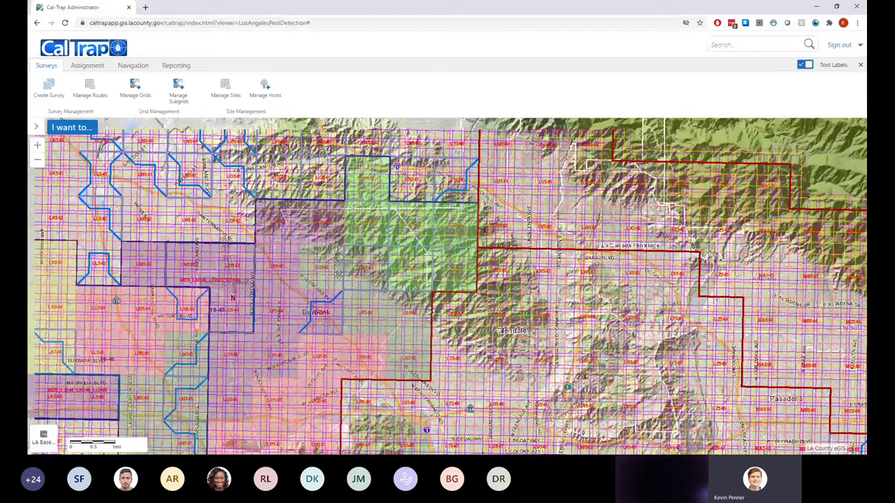
Pan the map down-right to reveal subgrids north-west of Burbank and Glendale
{"action": "left_click_drag", "start_coordinate": [235, 254], "coordinate": [261, 303]}
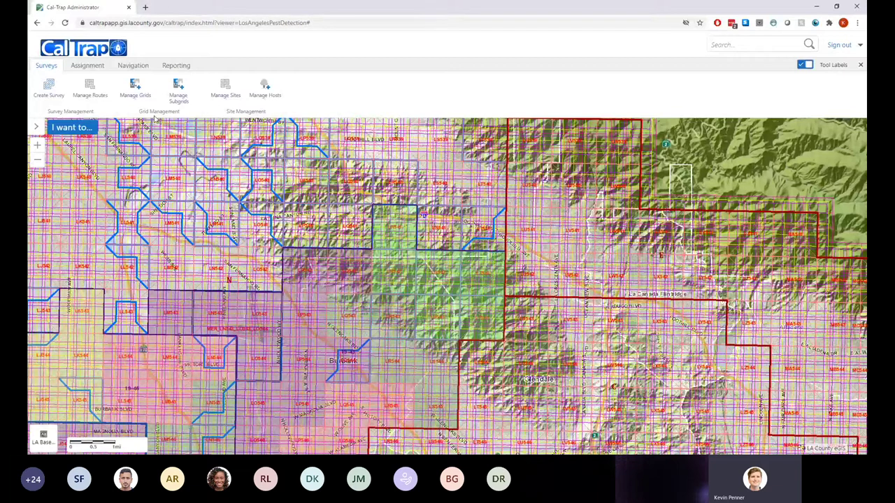
Browse the Assignment, Surveys, Navigation and Reporting ribbon tabs, ending on Assignment
{"action": "left_click", "coordinate": [88, 65]}
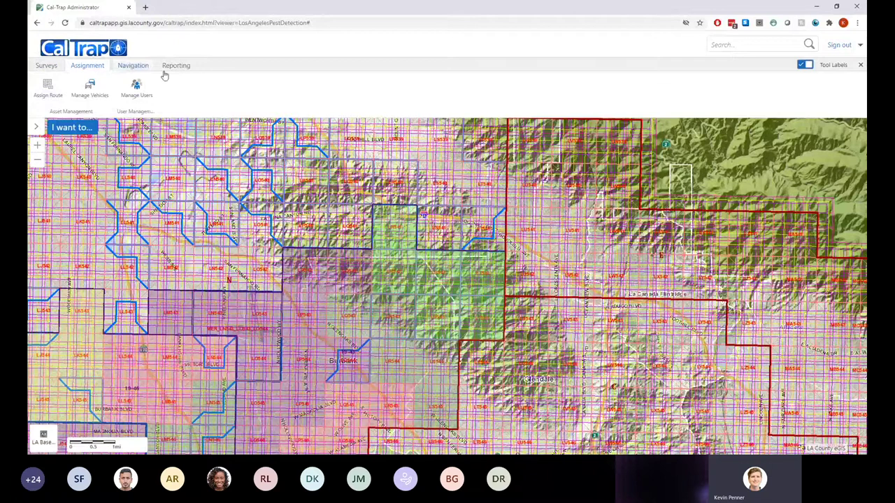
{"action": "left_click", "coordinate": [46, 66]}
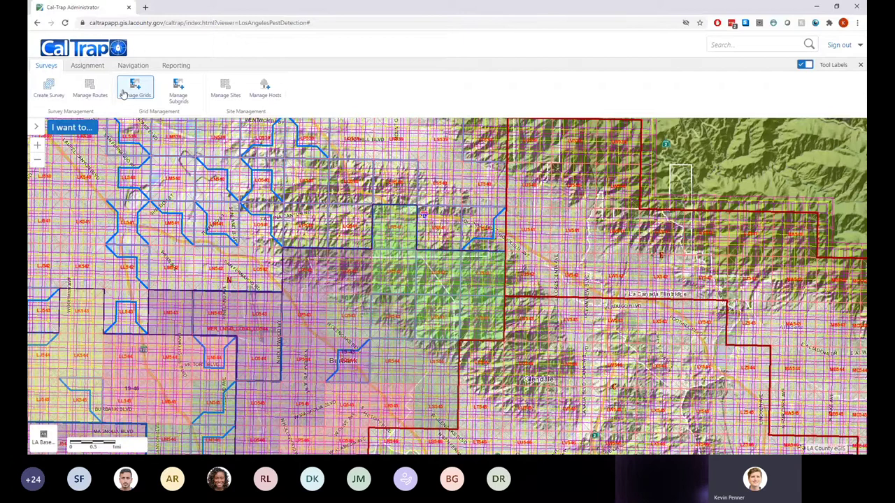
{"action": "left_click", "coordinate": [86, 67]}
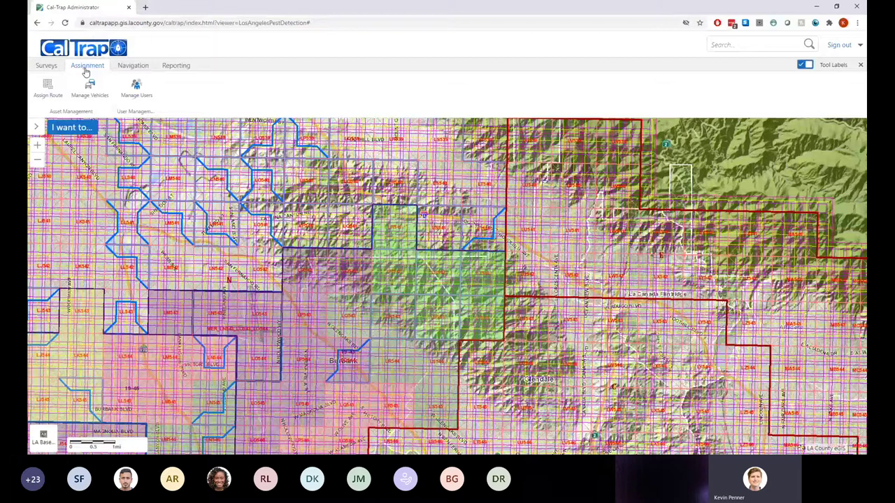
{"action": "left_click", "coordinate": [134, 67]}
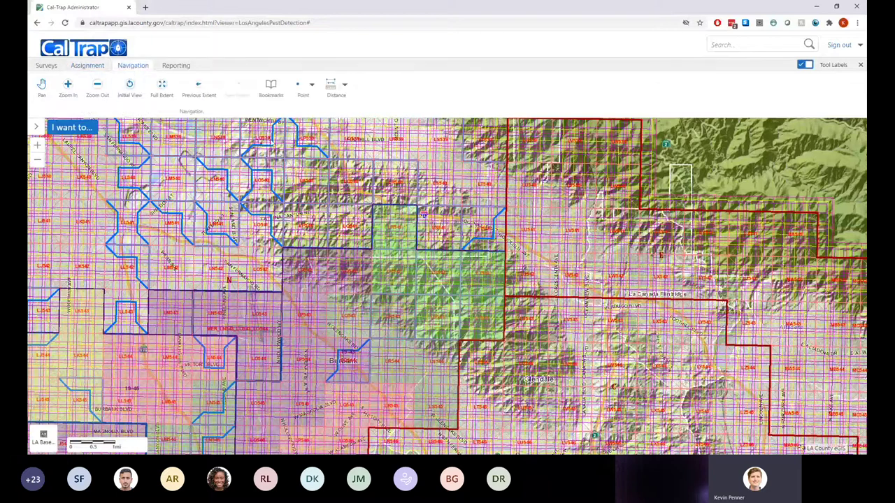
{"action": "left_click", "coordinate": [175, 67]}
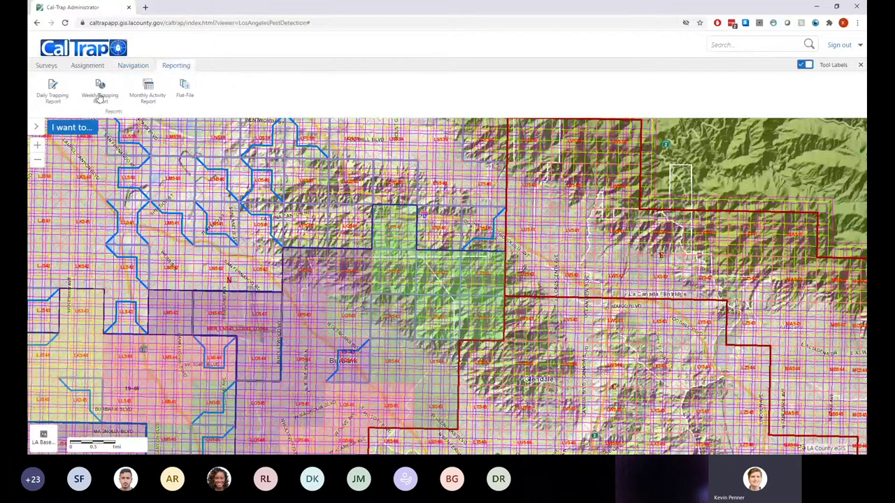
{"action": "left_click", "coordinate": [88, 66]}
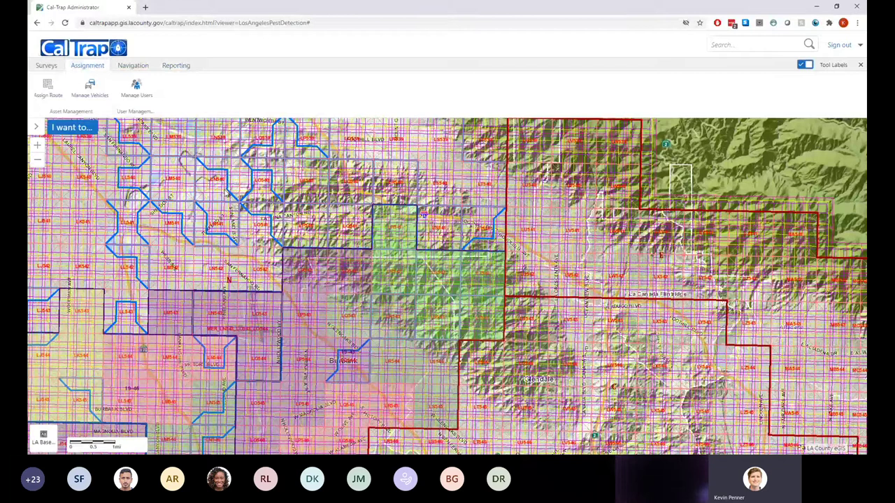
Open Manage Users on the Assignment tab, then the Chrome main menu
{"action": "left_click", "coordinate": [127, 90]}
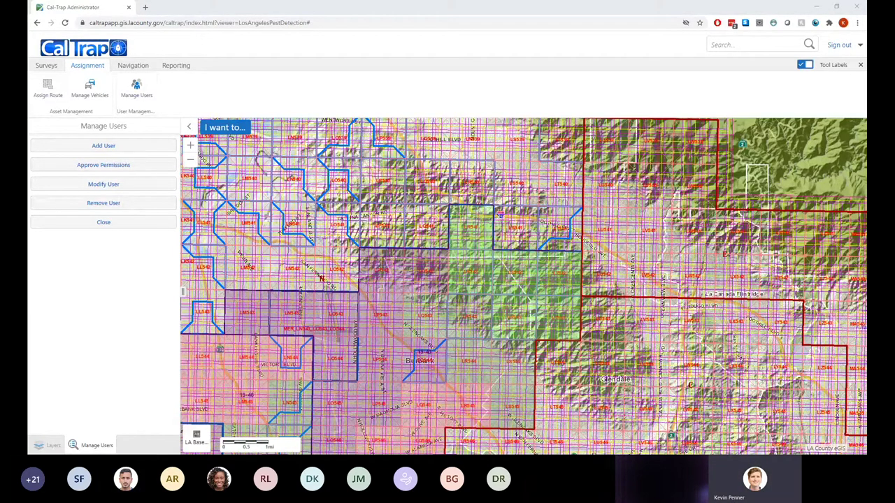
{"action": "left_click", "coordinate": [858, 22]}
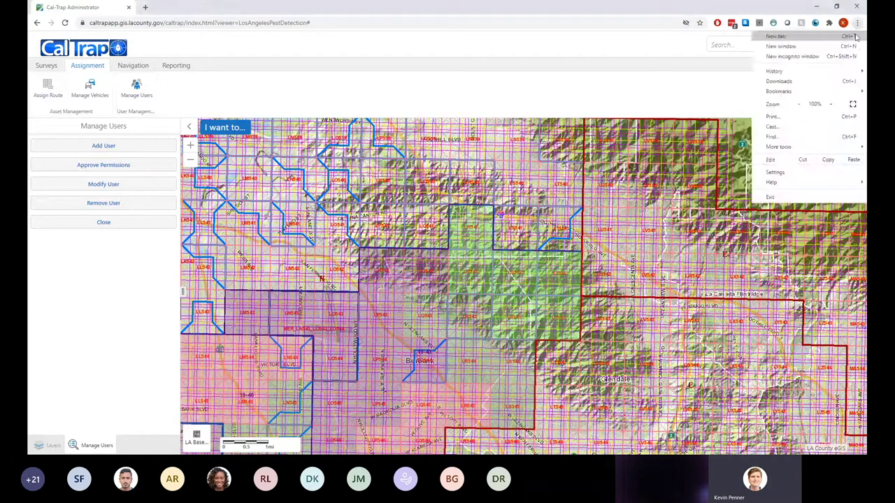
Start a new incognito window and select the Cal-Trap site address to copy
{"action": "left_click", "coordinate": [792, 60]}
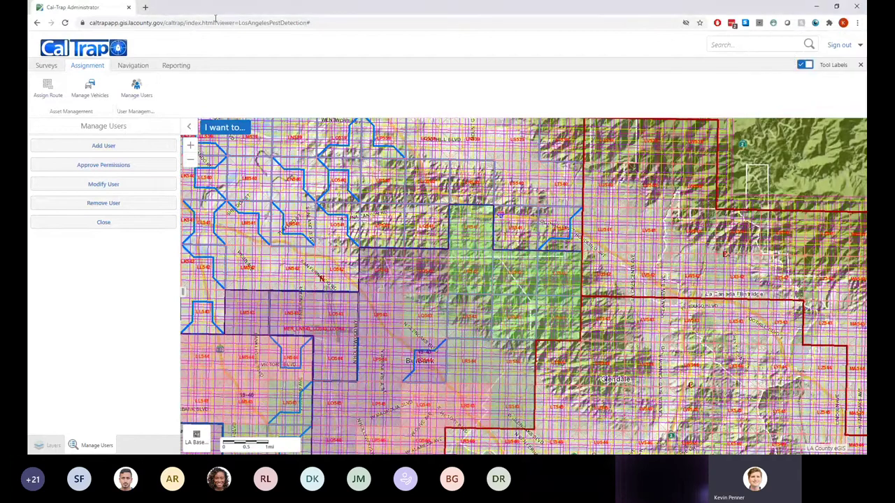
{"action": "left_click", "coordinate": [317, 22]}
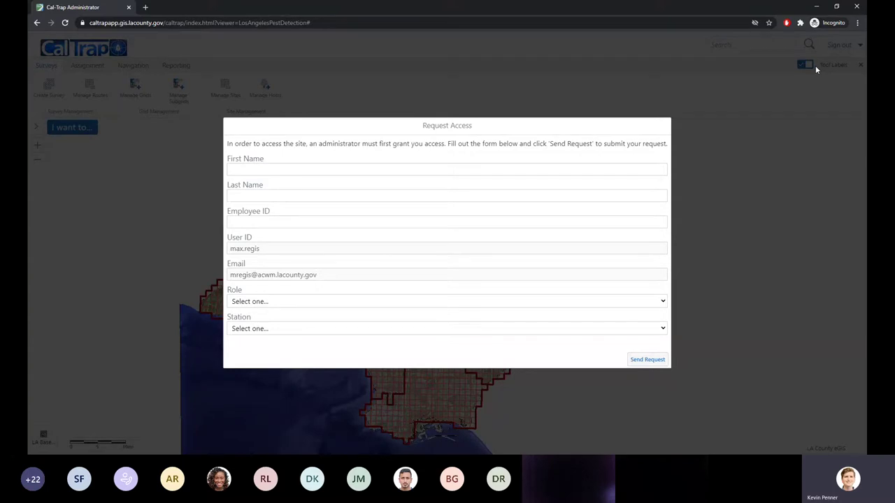
Fill in the requester's first name, last name and employee ID
{"action": "key", "text": "Tab"}
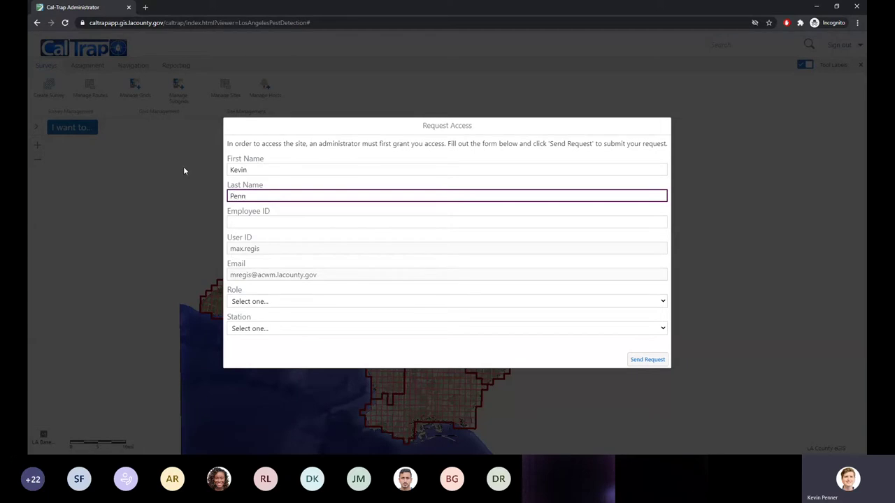
{"action": "key", "text": "Tab"}
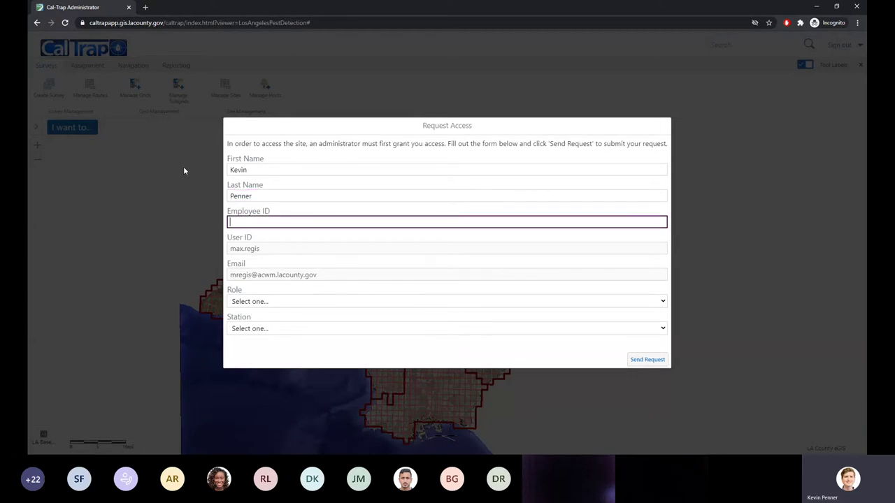
{"action": "type", "text": "123213"}
Request role Manager at station Whole County and send the request
{"action": "left_click", "coordinate": [264, 302]}
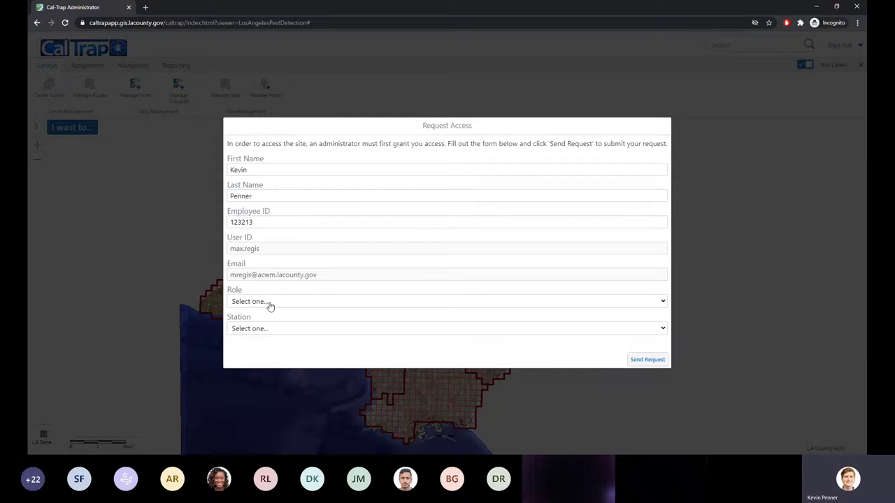
{"action": "left_click", "coordinate": [274, 349]}
{"action": "left_click", "coordinate": [273, 330]}
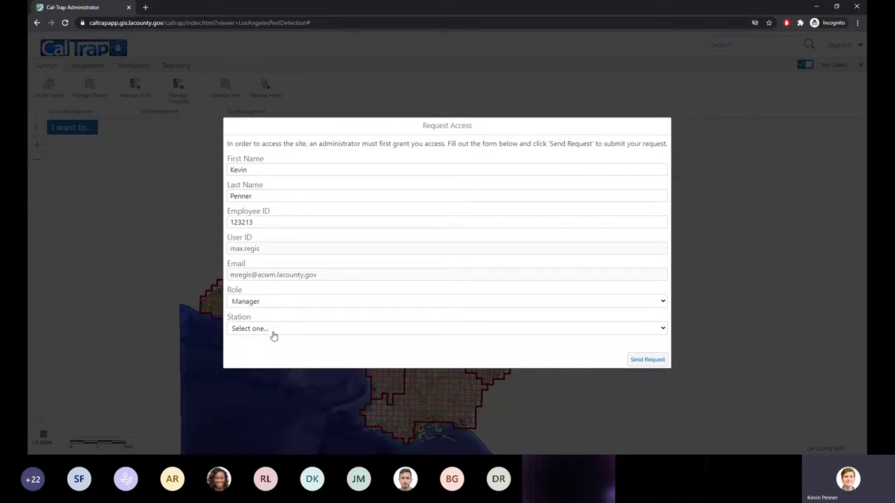
{"action": "left_click", "coordinate": [263, 400]}
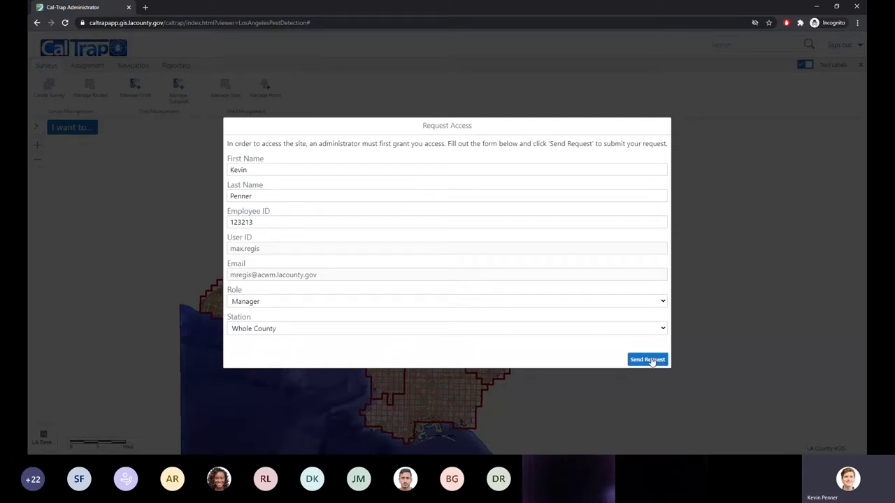
{"action": "left_click", "coordinate": [649, 360]}
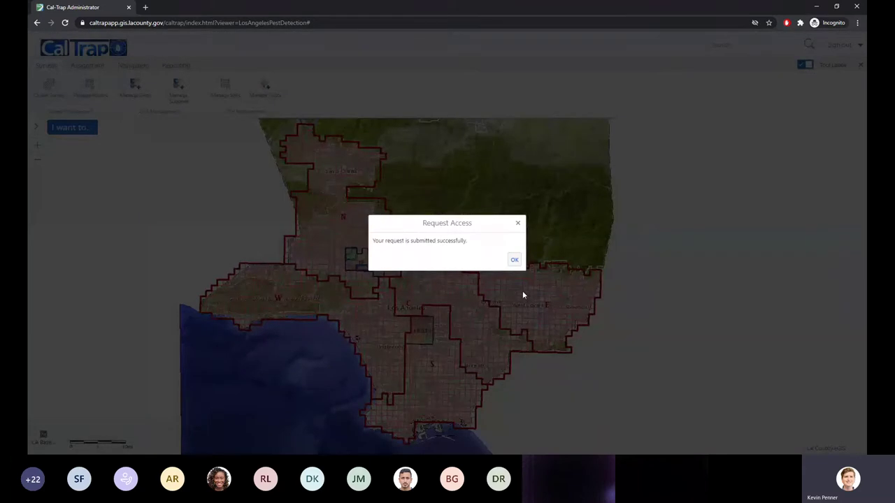
Dismiss the submission and pending-permission notices and minimize the requester's browser window
{"action": "left_click", "coordinate": [513, 264]}
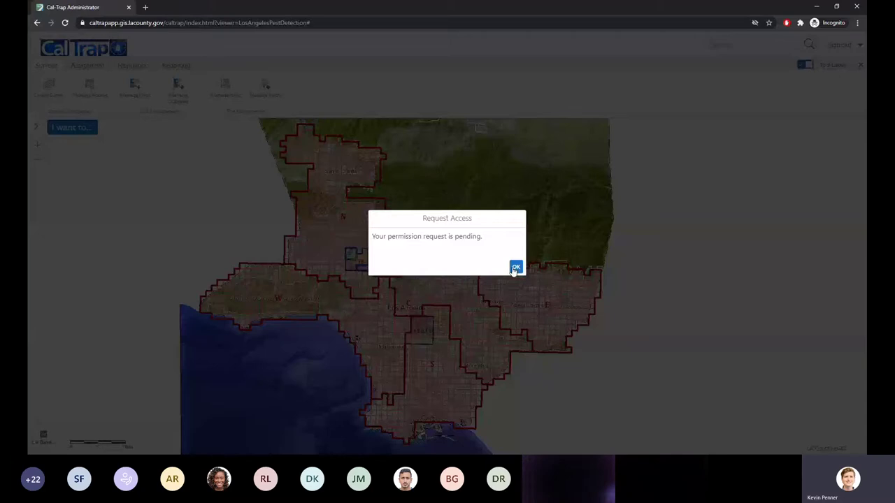
{"action": "left_click", "coordinate": [516, 268]}
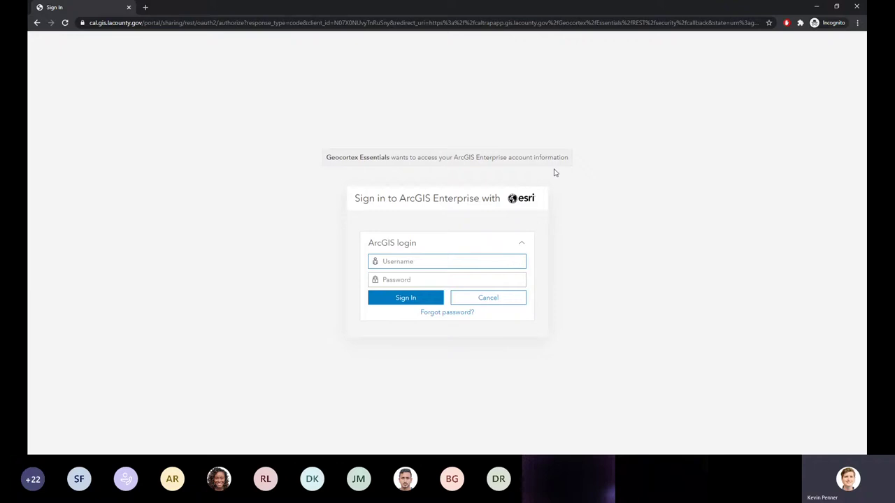
{"action": "left_click", "coordinate": [817, 7]}
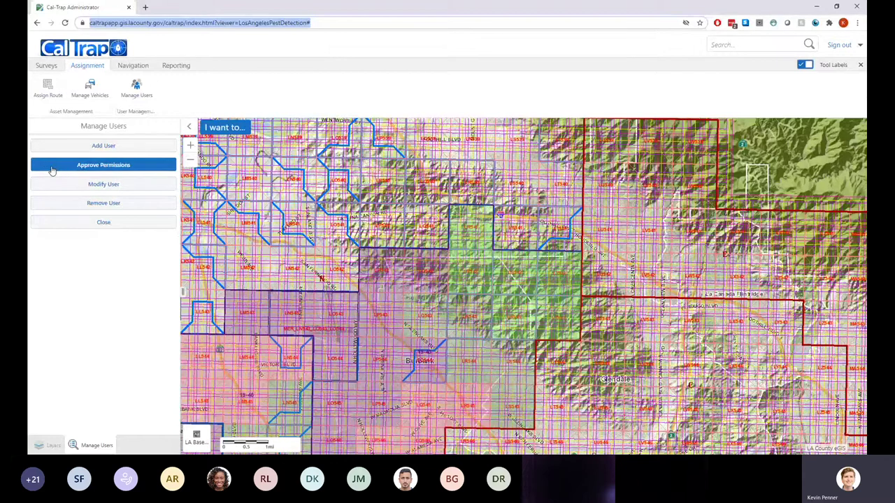
Open the pending permission request for review under Approve Permissions
{"action": "left_click", "coordinate": [51, 171]}
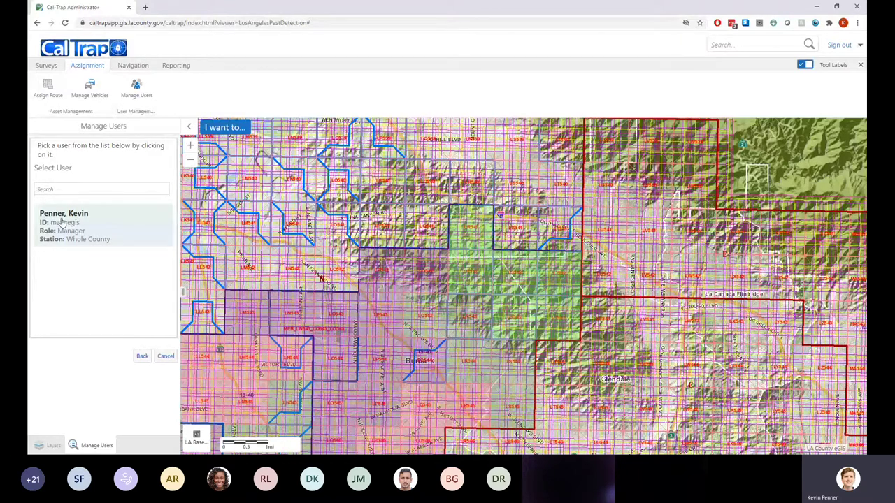
{"action": "left_click", "coordinate": [72, 231]}
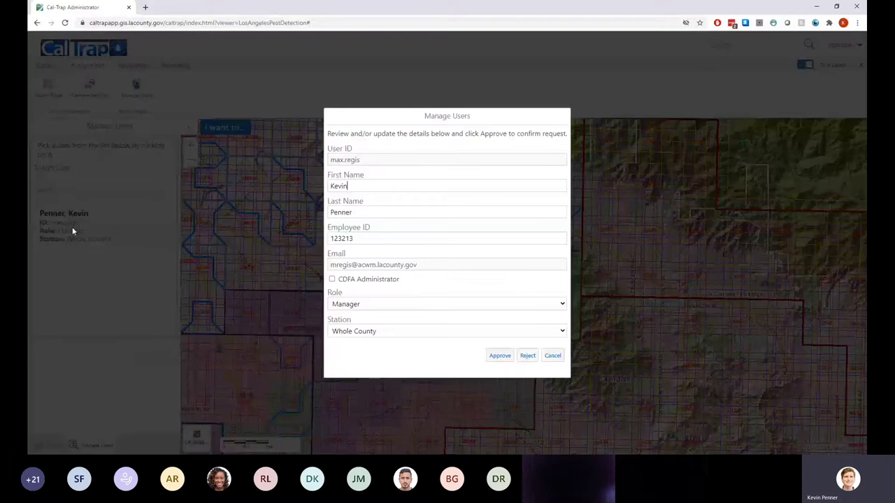
{"action": "left_click_drag", "start_coordinate": [360, 153], "coordinate": [332, 148]}
{"action": "left_click", "coordinate": [362, 162]}
{"action": "left_click_drag", "start_coordinate": [351, 256], "coordinate": [328, 255]}
{"action": "left_click", "coordinate": [350, 257]}
Replace the request's first name, last name and employee ID with corrected values
{"action": "left_click_drag", "start_coordinate": [383, 192], "coordinate": [256, 198]}
{"action": "key", "text": "Tab"}
{"action": "left_click_drag", "start_coordinate": [383, 213], "coordinate": [273, 209]}
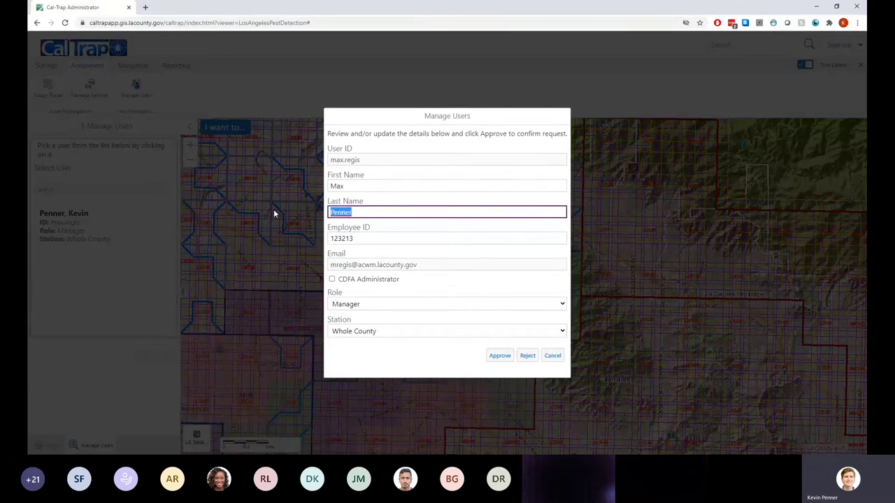
{"action": "key", "text": "Tab"}
{"action": "key", "text": "Tab"}
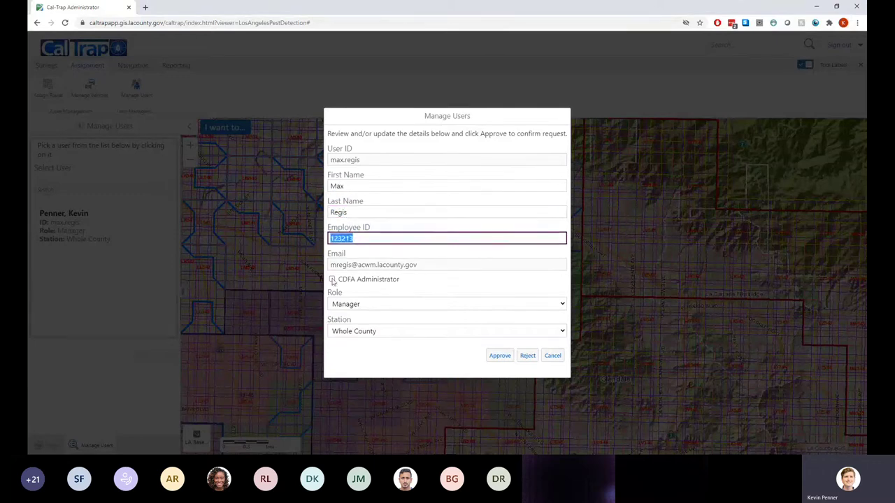
{"action": "double_click", "coordinate": [370, 238]}
{"action": "type", "text": "12313"}
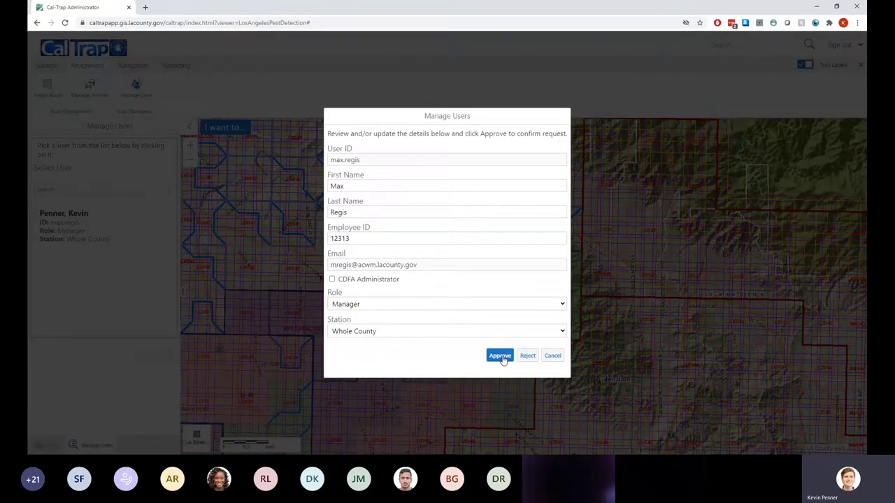
Approve the corrected request, acknowledge the update, and go back to Add User
{"action": "left_click", "coordinate": [501, 357]}
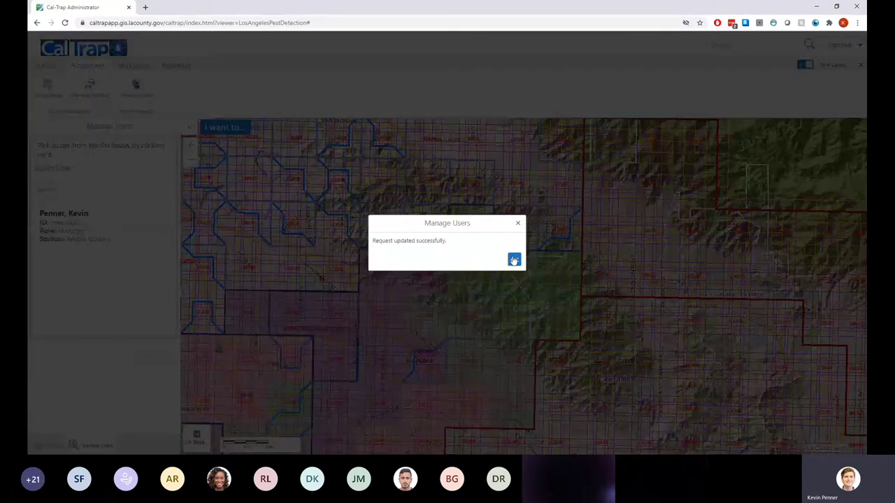
{"action": "left_click", "coordinate": [514, 260]}
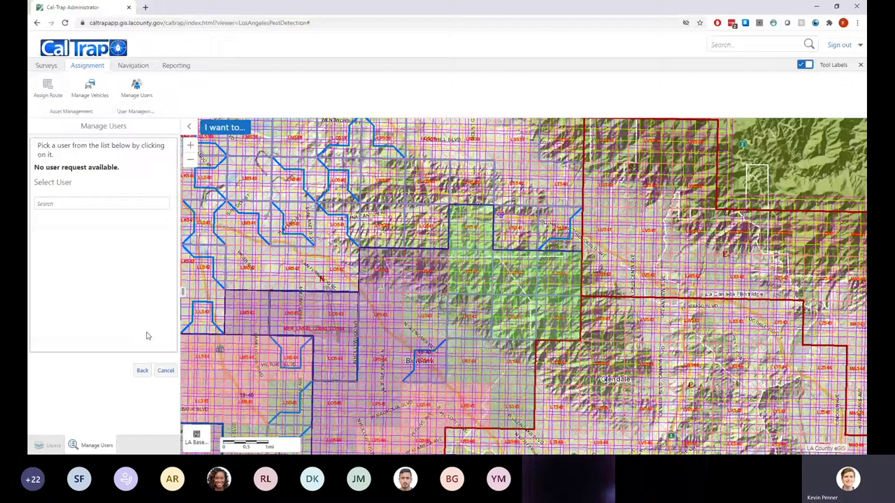
{"action": "left_click", "coordinate": [142, 371]}
{"action": "left_click", "coordinate": [93, 152]}
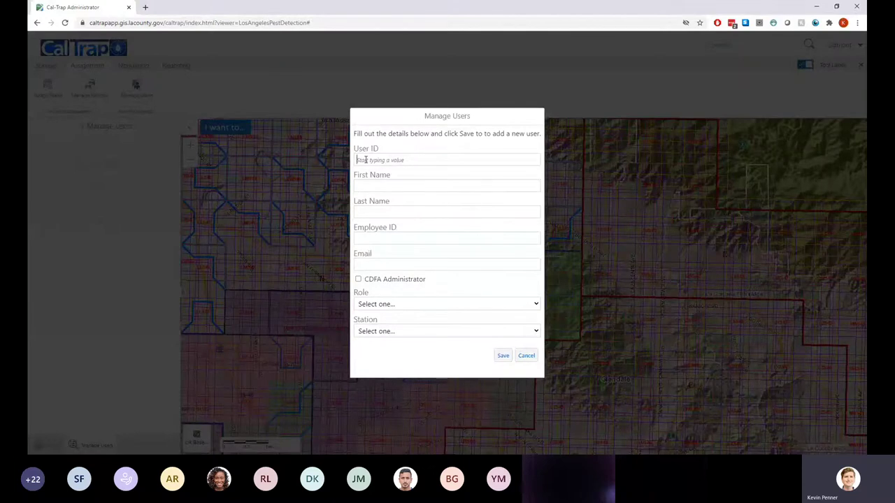
Type a user ID in the new-user form and accept the suggested completion
{"action": "type", "text": "bonni"}
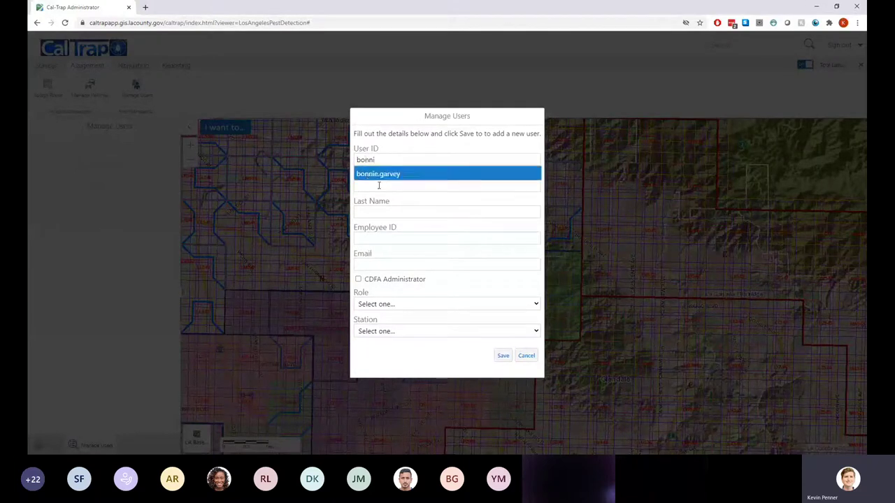
{"action": "left_click", "coordinate": [374, 174]}
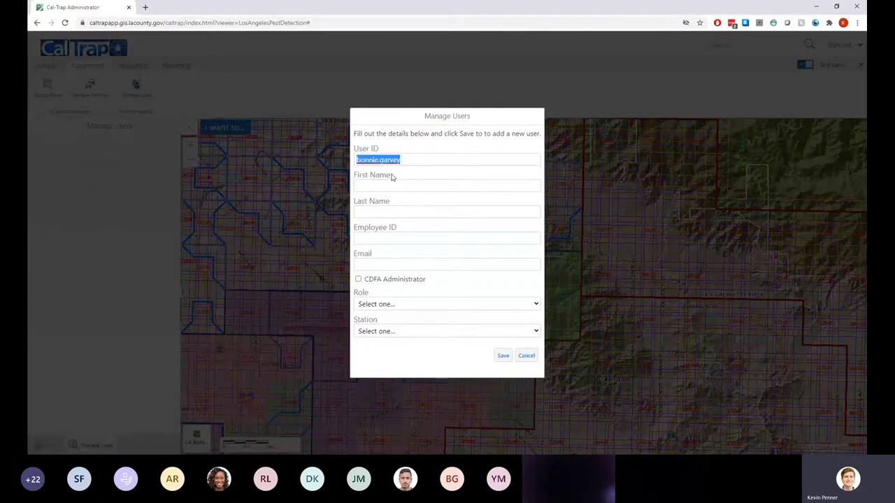
{"action": "left_click", "coordinate": [424, 159]}
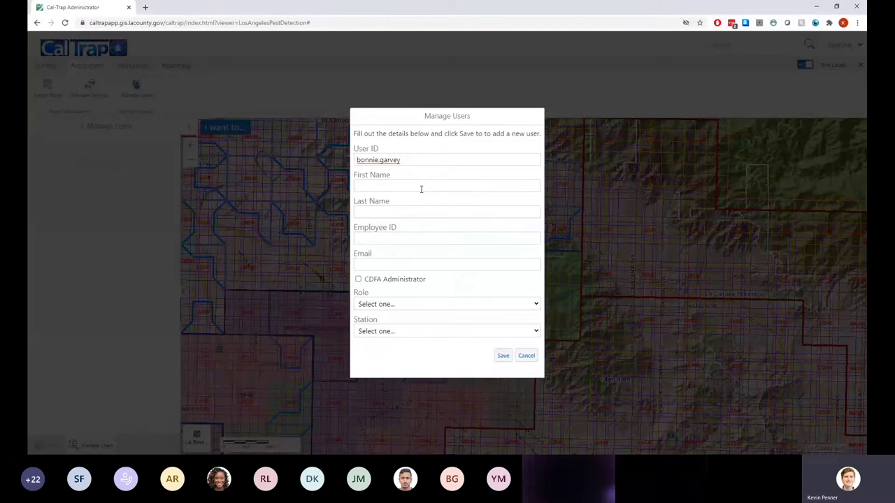
{"action": "left_click", "coordinate": [421, 189]}
{"action": "double_click", "coordinate": [374, 161]}
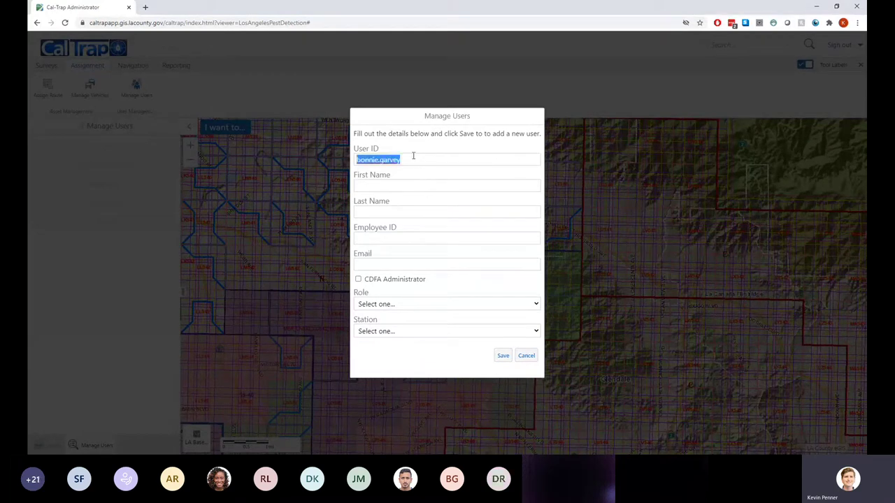
{"action": "left_click_drag", "start_coordinate": [414, 156], "coordinate": [291, 162]}
{"action": "type", "text": "bonn"}
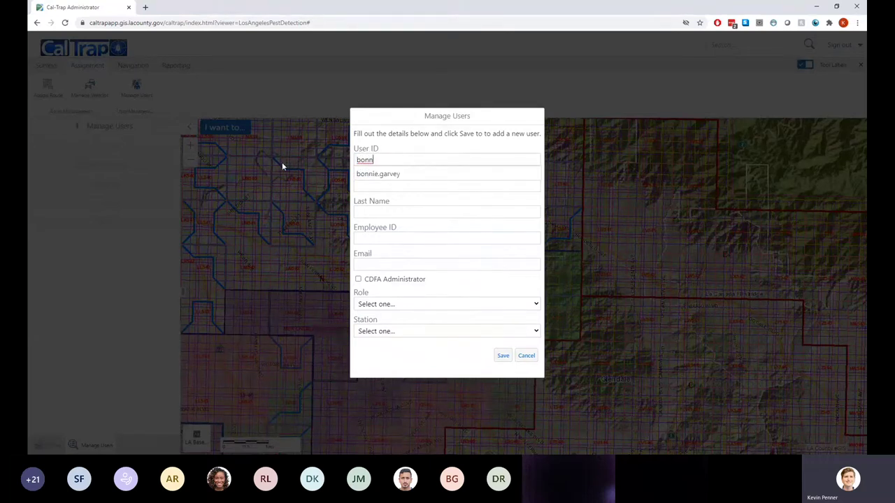
{"action": "left_click", "coordinate": [383, 174]}
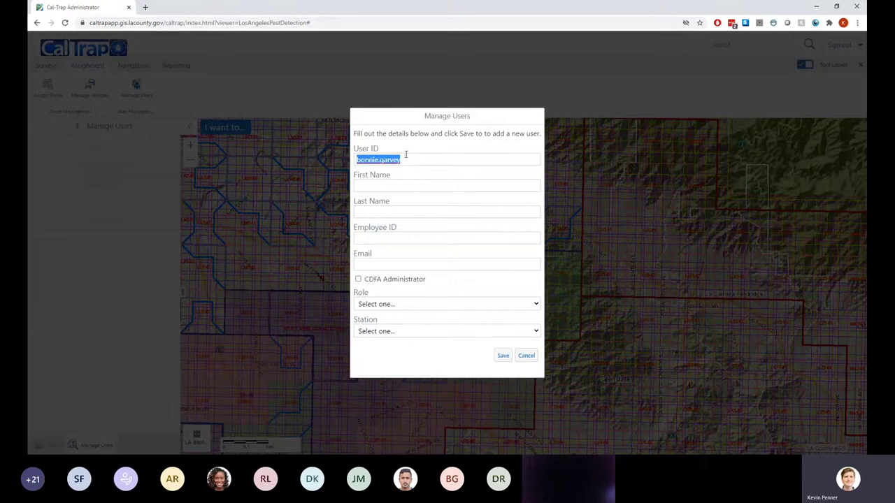
Edit the user ID's ending and dot placement, then cancel the form unsaved
{"action": "left_click", "coordinate": [408, 159]}
{"action": "key", "text": "BackSpace"}
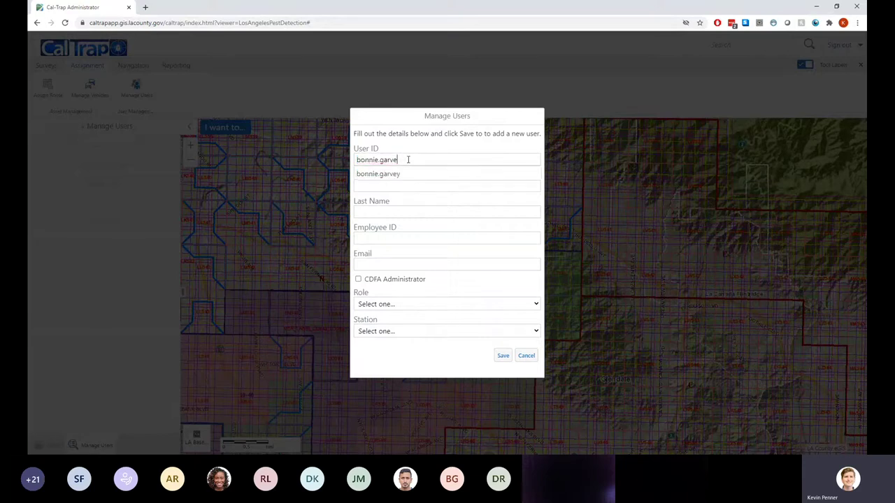
{"action": "left_click_drag", "start_coordinate": [398, 159], "coordinate": [379, 163]}
{"action": "key", "text": "Left"}
{"action": "key", "text": "BackSpace"}
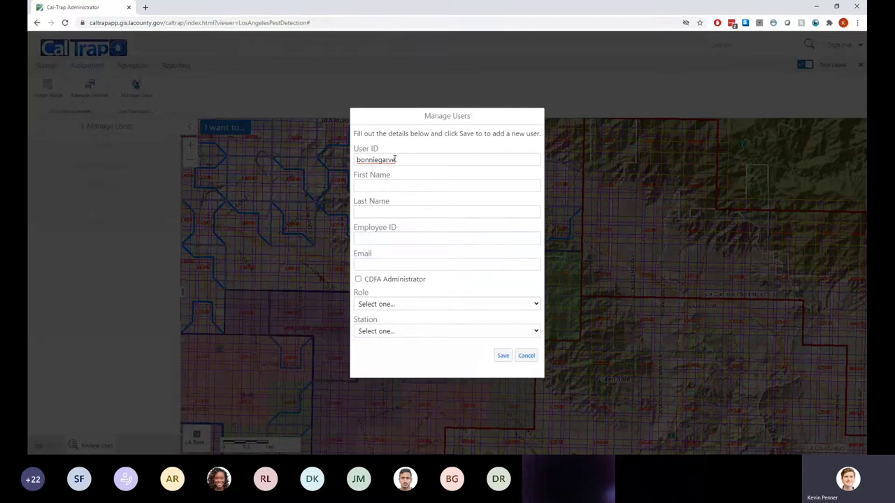
{"action": "type", "text": "y"}
{"action": "left_click", "coordinate": [380, 160]}
{"action": "type", "text": "."}
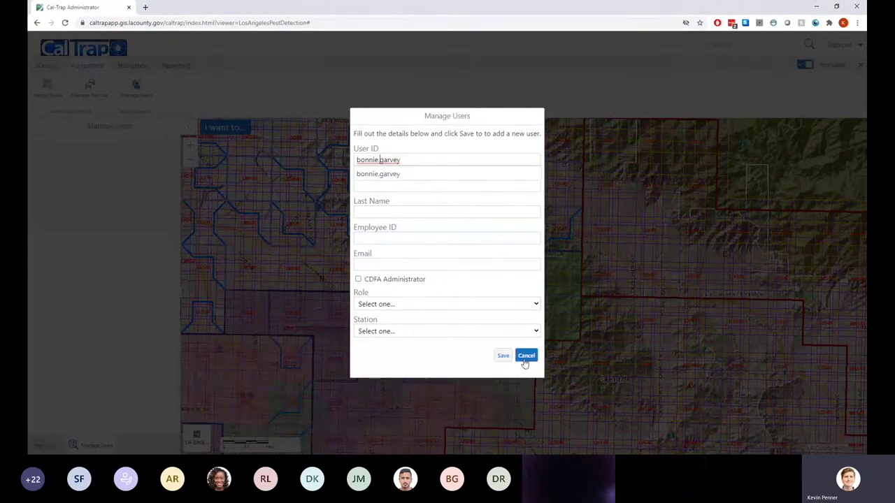
{"action": "left_click", "coordinate": [526, 362]}
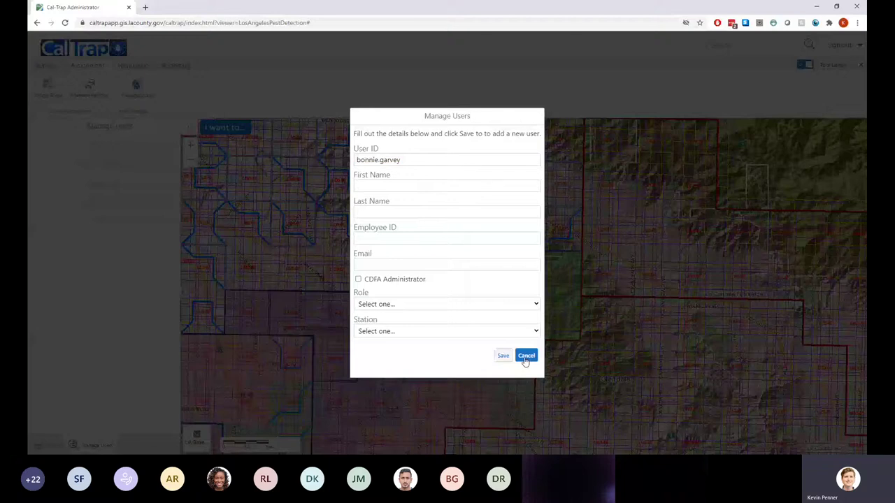
{"action": "left_click", "coordinate": [526, 358]}
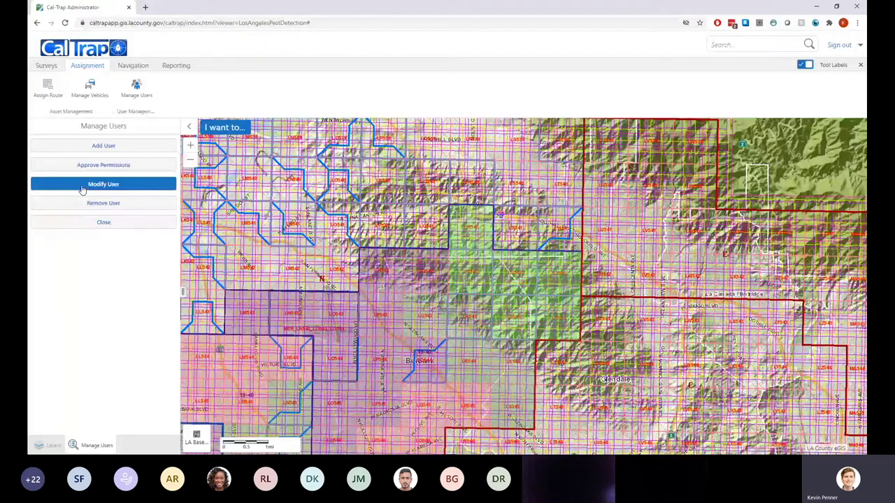
Open a searched user in Modify User, close it unchanged, then open Remove User
{"action": "left_click", "coordinate": [81, 186]}
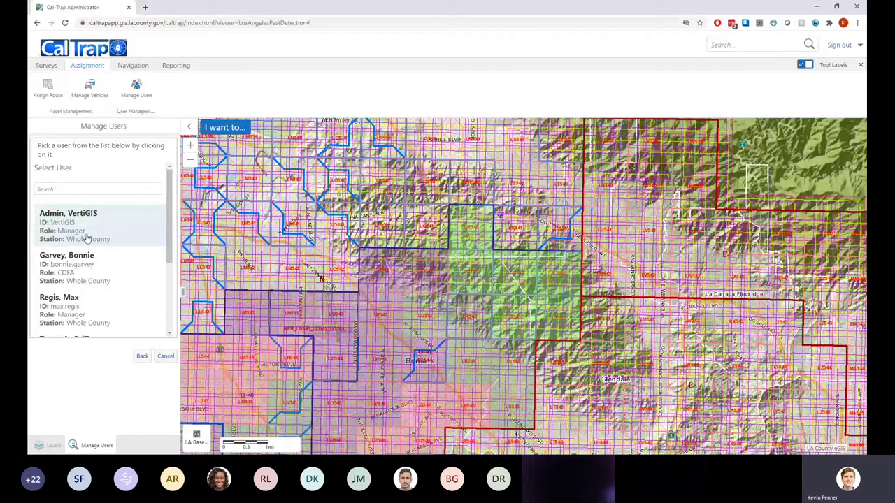
{"action": "left_click", "coordinate": [82, 190]}
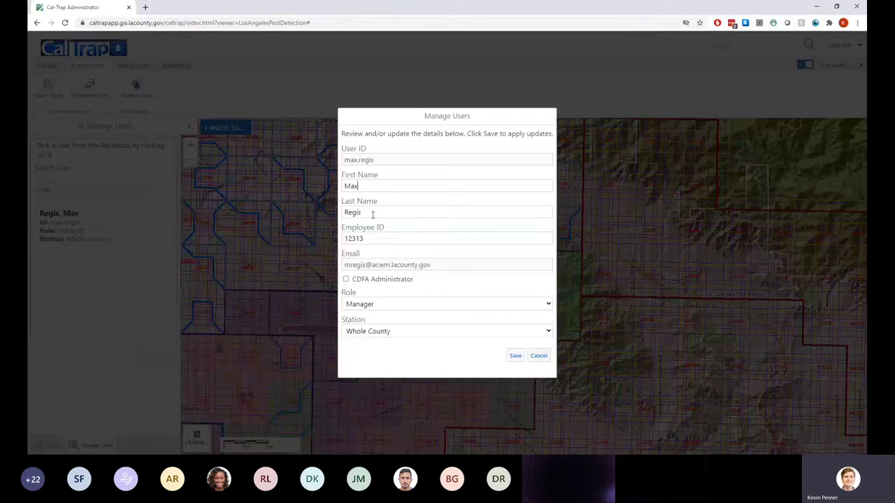
{"action": "double_click", "coordinate": [386, 241]}
{"action": "left_click", "coordinate": [537, 357]}
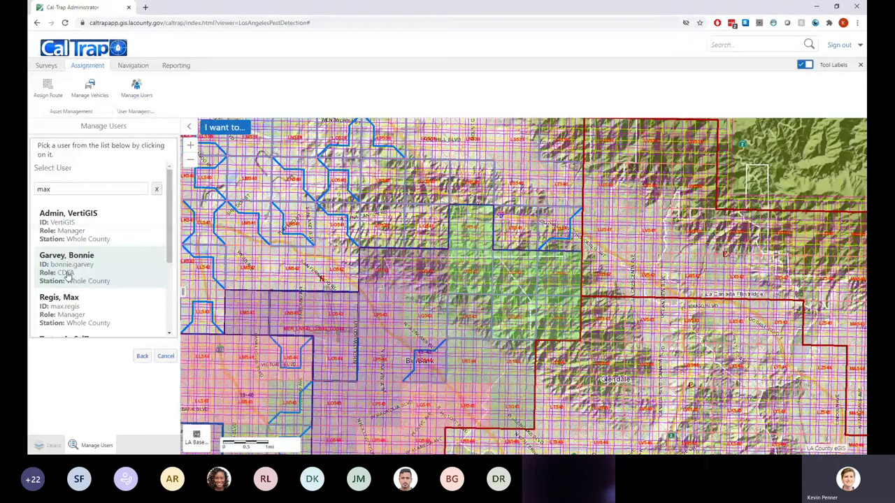
{"action": "left_click", "coordinate": [142, 356]}
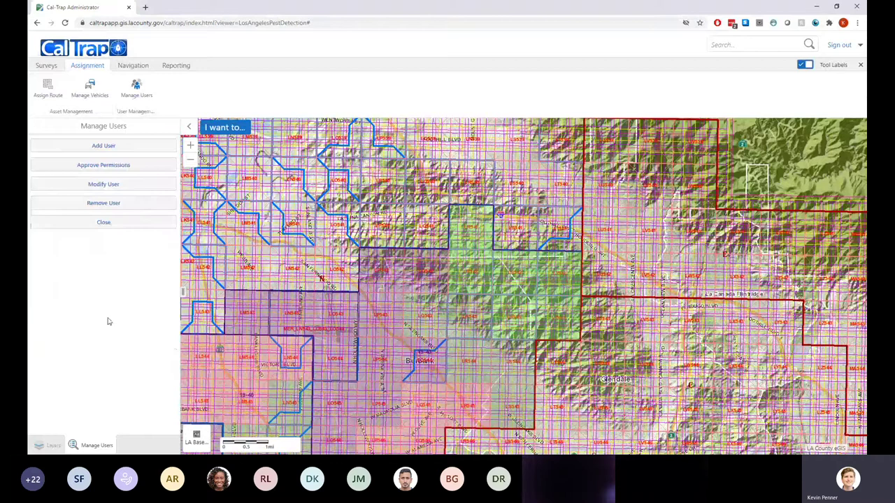
{"action": "left_click", "coordinate": [103, 203]}
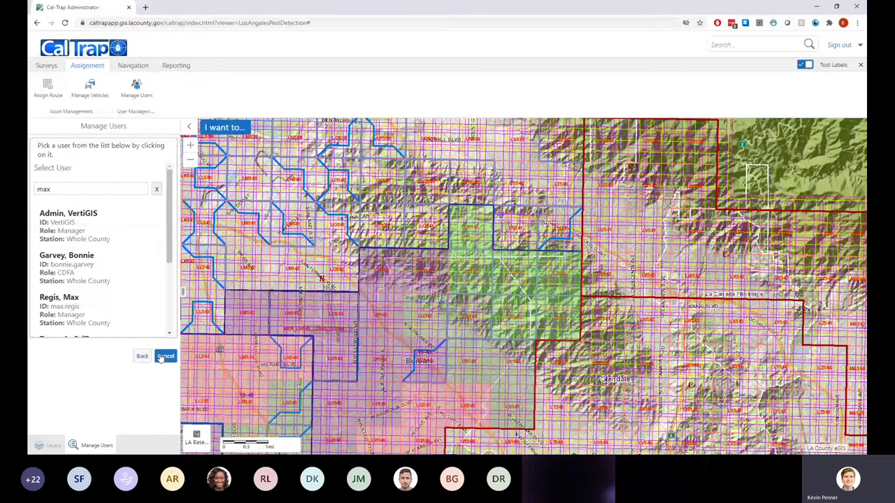
Cancel the Manage Users lookup to get back to the Layers panel
{"action": "left_click", "coordinate": [161, 357]}
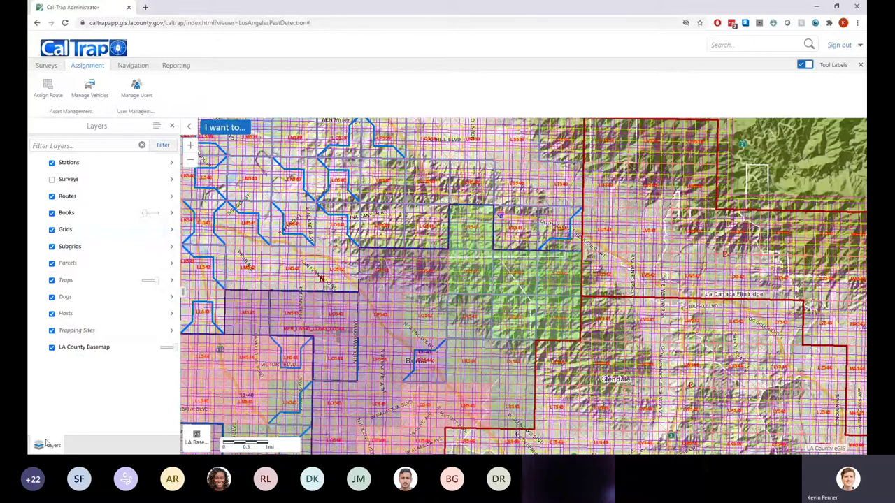
{"action": "left_click", "coordinate": [218, 128]}
Open the visible map layers list and pan and zoom the map to Burbank airport
{"action": "left_click", "coordinate": [222, 226]}
{"action": "left_click", "coordinate": [218, 128]}
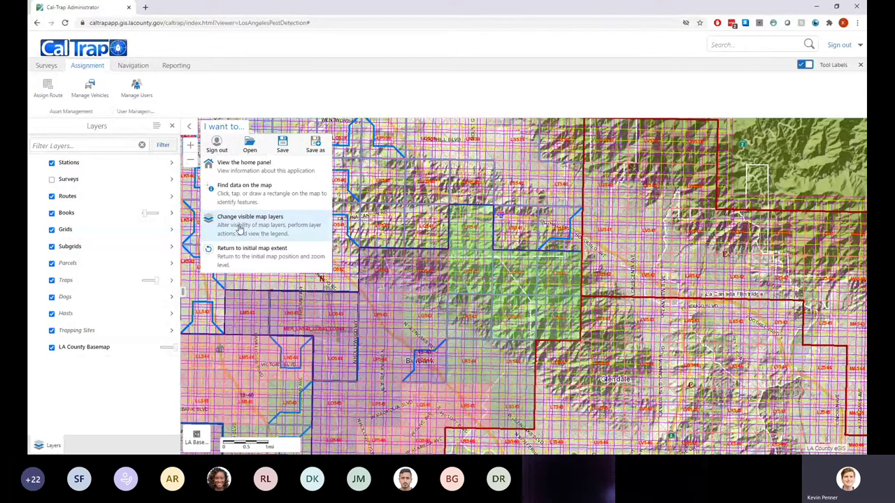
{"action": "left_click", "coordinate": [240, 229]}
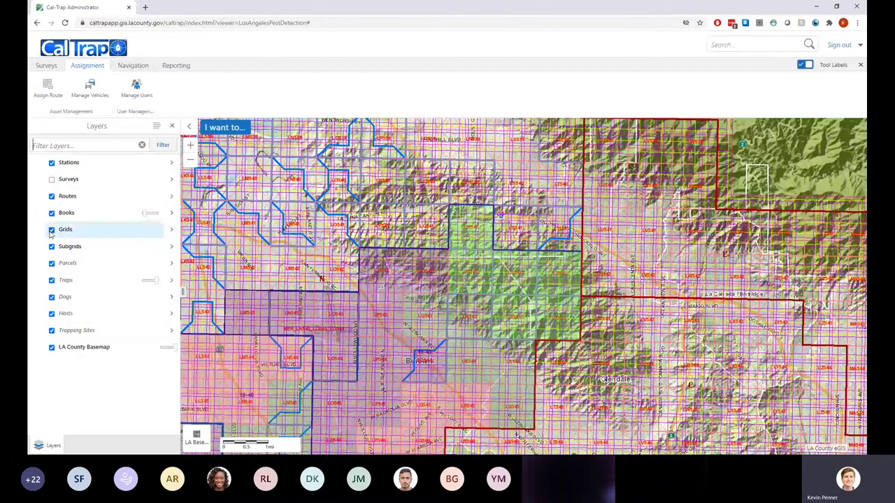
{"action": "left_click", "coordinate": [53, 248]}
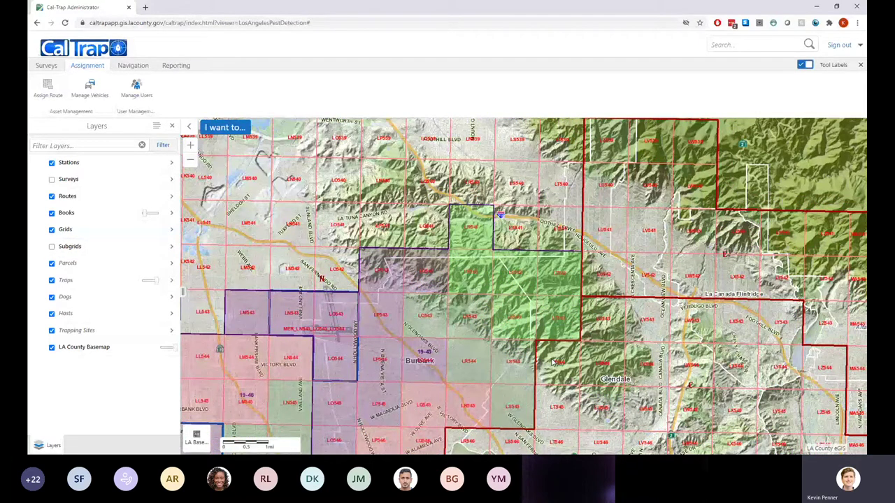
{"action": "left_click_drag", "start_coordinate": [552, 362], "coordinate": [489, 296]}
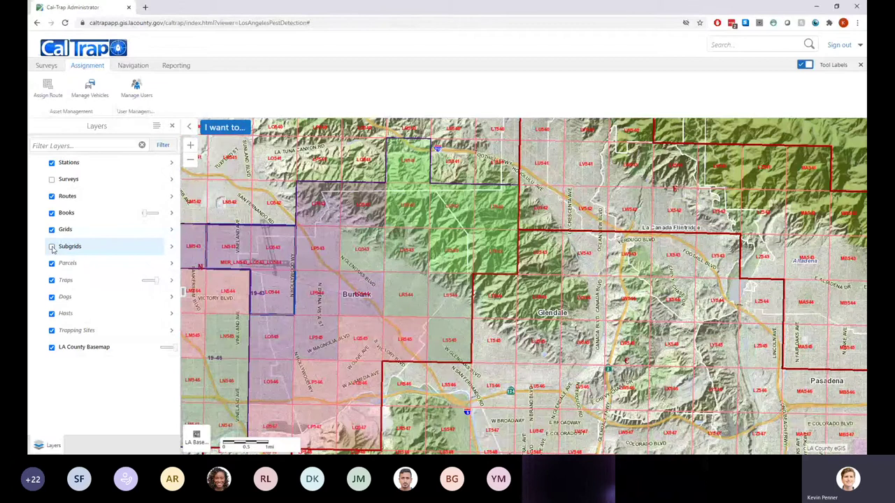
{"action": "scroll", "coordinate": [301, 256], "scroll_direction": "up", "scroll_amount": 1}
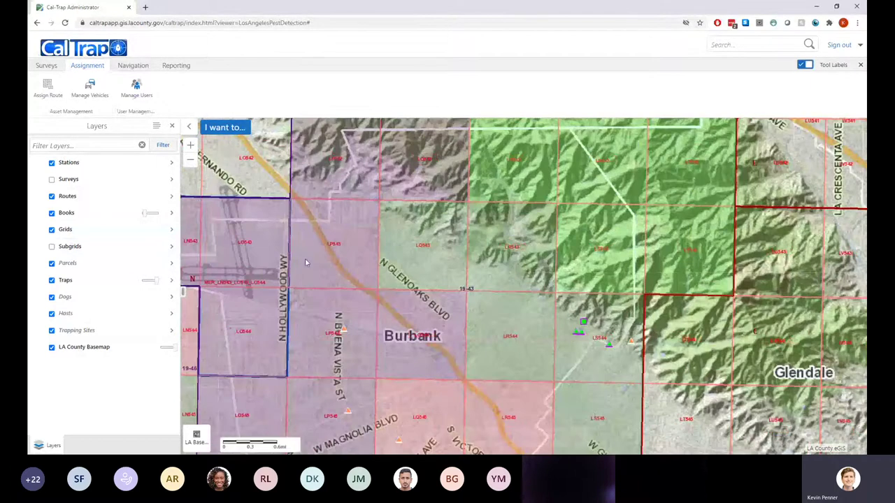
{"action": "left_click_drag", "start_coordinate": [306, 262], "coordinate": [352, 327]}
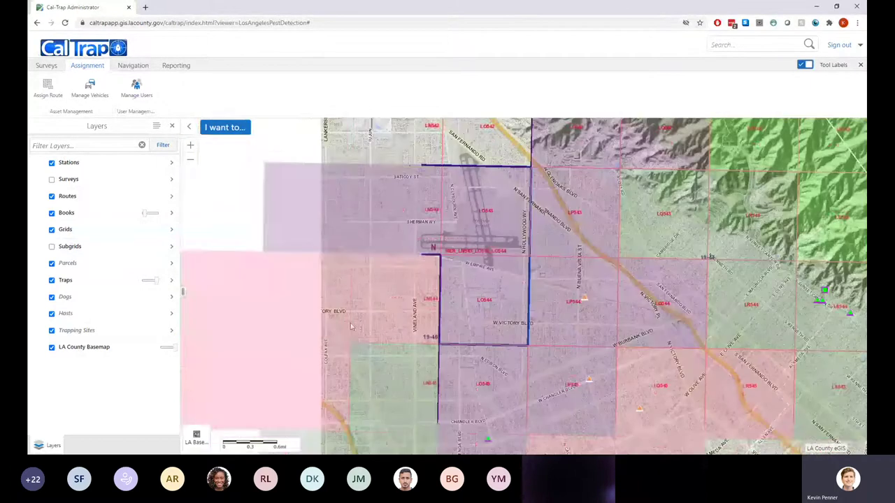
Turn both the Grids and Subgrids layers on, then close the layers list
{"action": "left_click", "coordinate": [51, 247]}
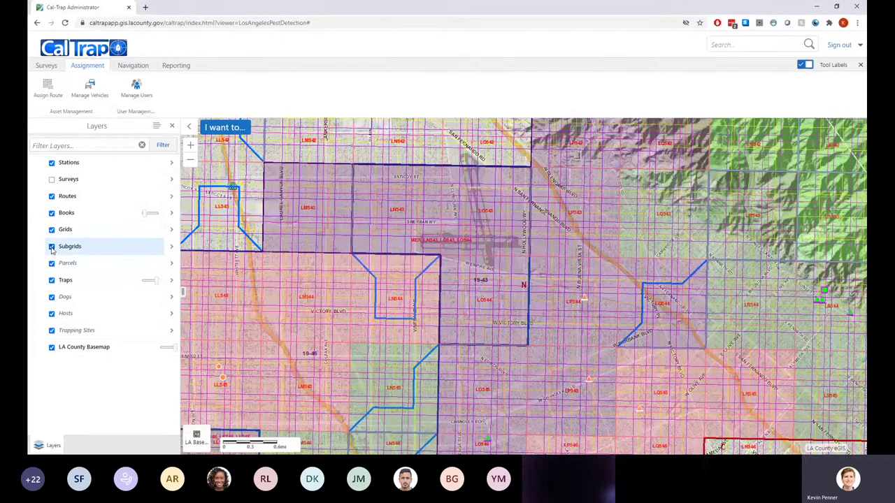
{"action": "left_click", "coordinate": [52, 248]}
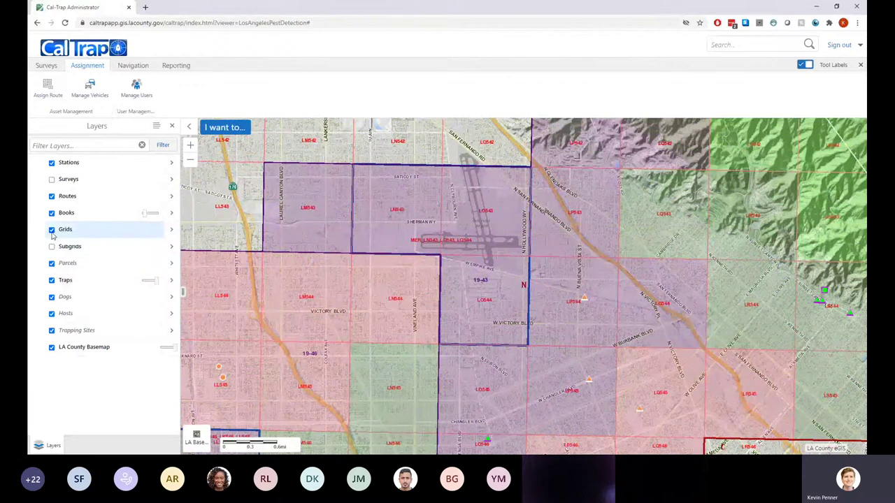
{"action": "left_click", "coordinate": [52, 230]}
{"action": "left_click", "coordinate": [52, 232]}
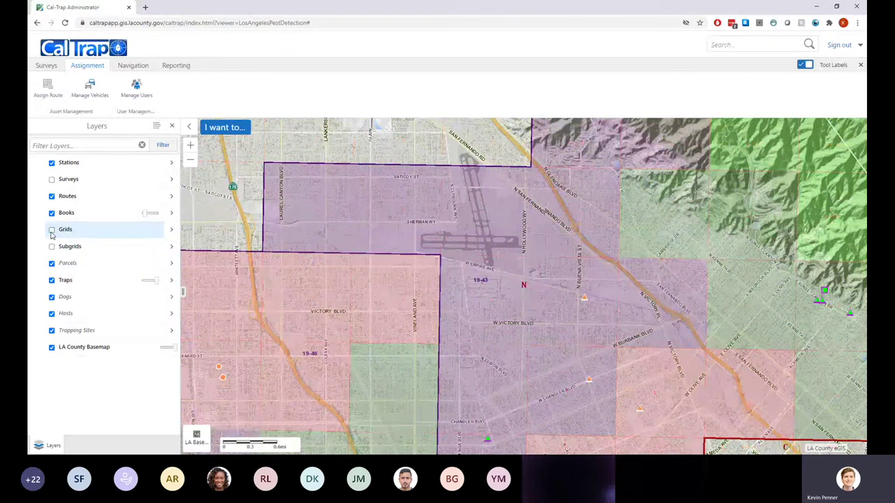
{"action": "left_click", "coordinate": [53, 247]}
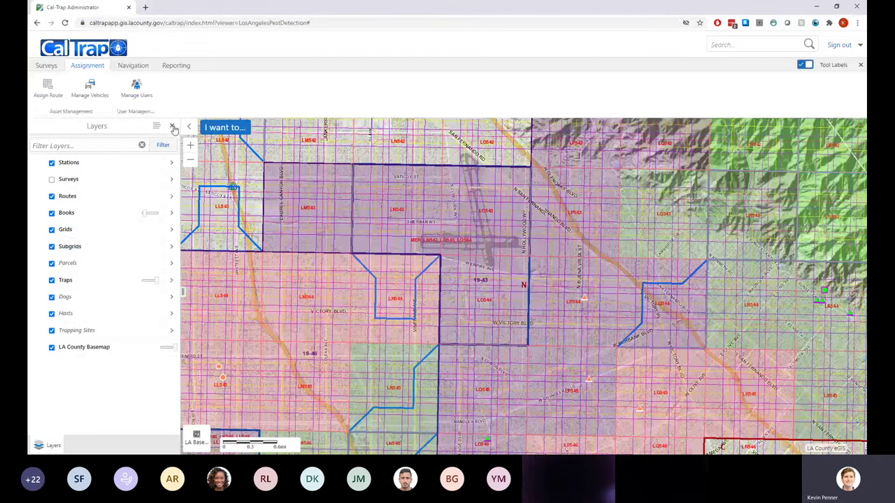
{"action": "left_click", "coordinate": [173, 128]}
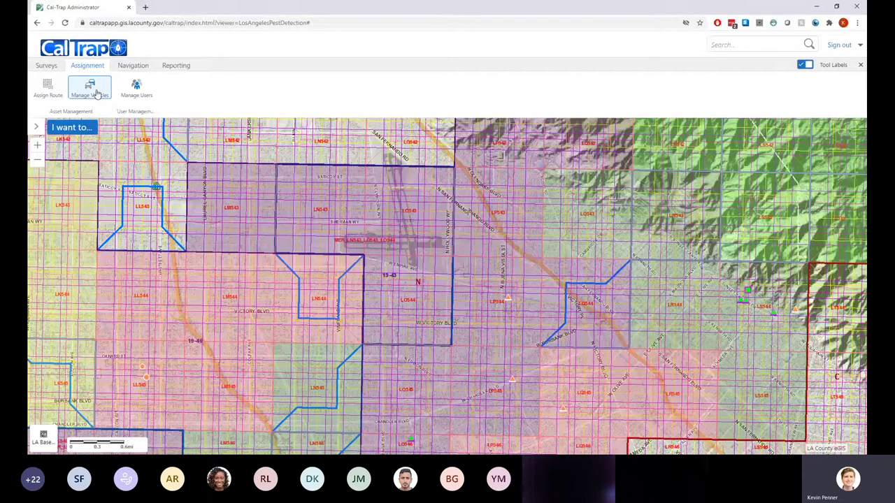
Go to Manage Vehicles and choose Add Vehicle to get an empty vehicle form
{"action": "left_click", "coordinate": [97, 93]}
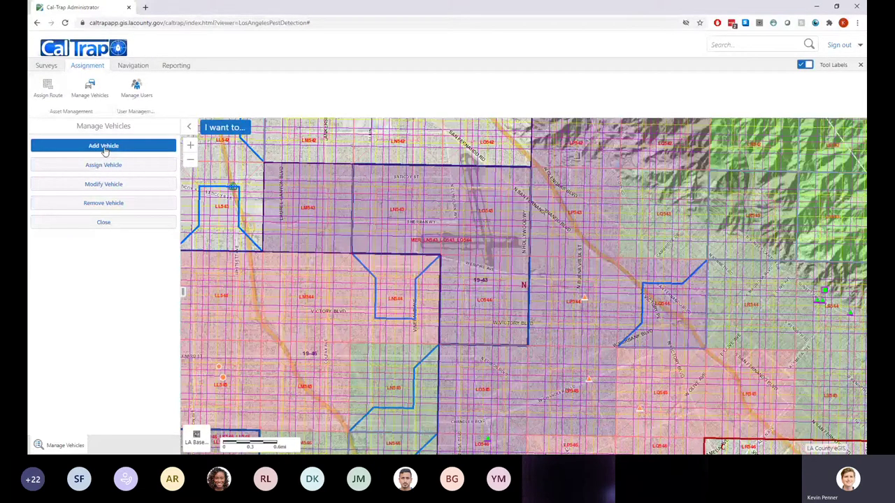
{"action": "left_click", "coordinate": [103, 148]}
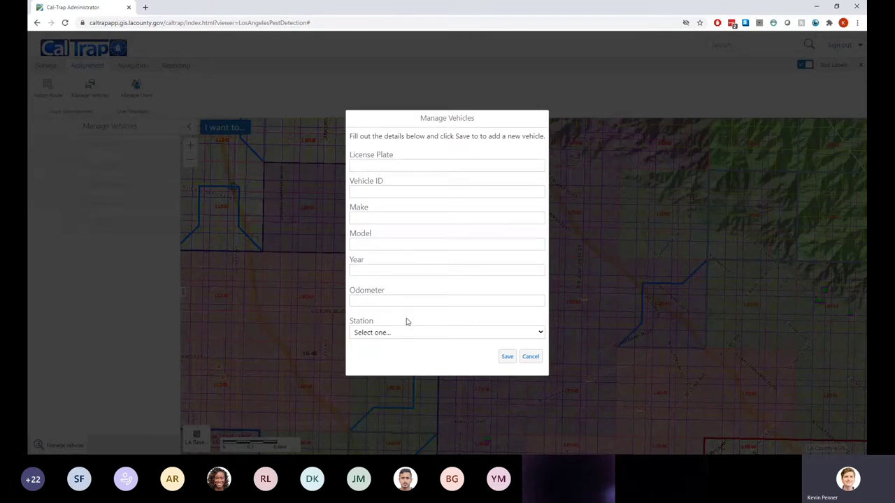
Enter the vehicle's licence plate and vehicle ID 213456
{"action": "type", "text": "ABC1234"}
{"action": "key", "text": "Tab"}
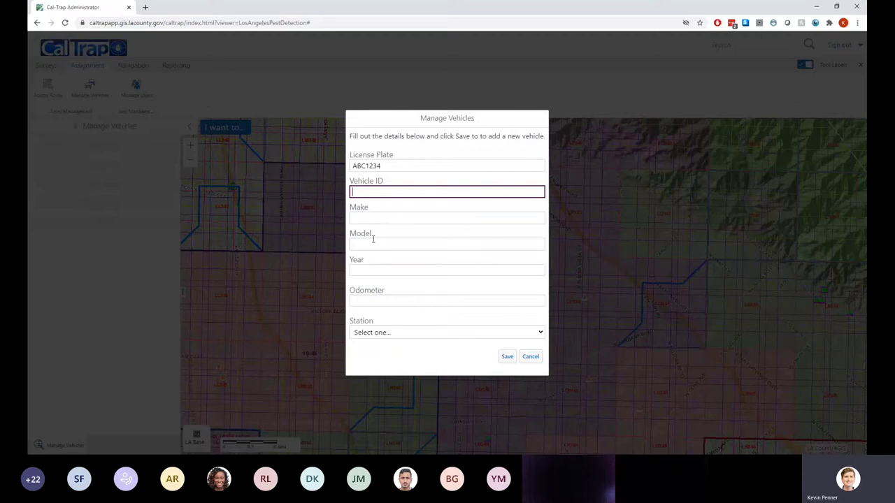
{"action": "left_click", "coordinate": [373, 217]}
{"action": "left_click", "coordinate": [375, 242]}
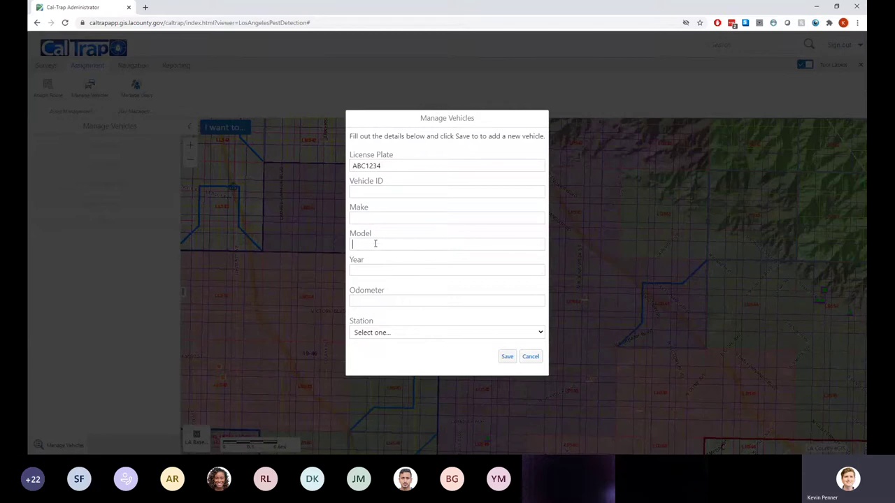
{"action": "left_click", "coordinate": [372, 268]}
{"action": "left_click", "coordinate": [381, 302]}
{"action": "left_click", "coordinate": [369, 194]}
{"action": "type", "text": "213456"}
Fill in make VW, model BUS, year 1965, odometer 20000, station Central, and save
{"action": "left_click", "coordinate": [372, 217]}
{"action": "type", "text": "VW"}
{"action": "key", "text": "Tab"}
{"action": "type", "text": "BU"}
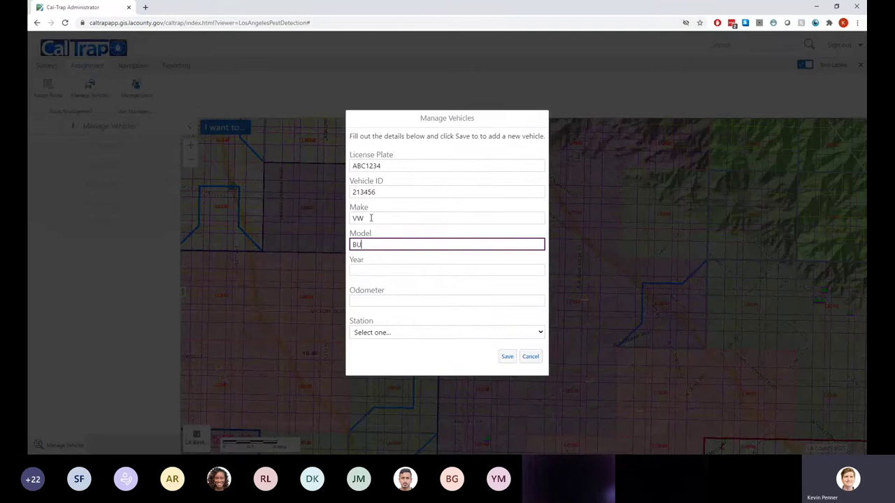
{"action": "type", "text": "S"}
{"action": "key", "text": "Tab"}
{"action": "type", "text": "19"}
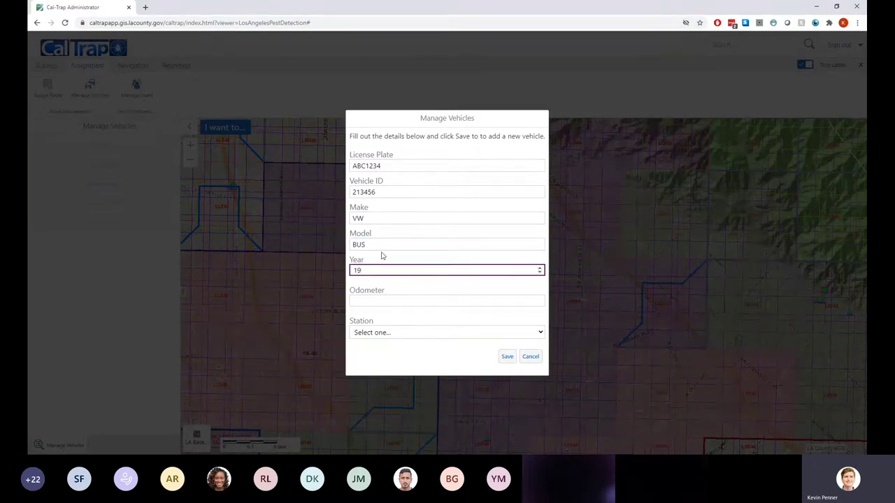
{"action": "type", "text": "65"}
{"action": "left_click", "coordinate": [376, 300]}
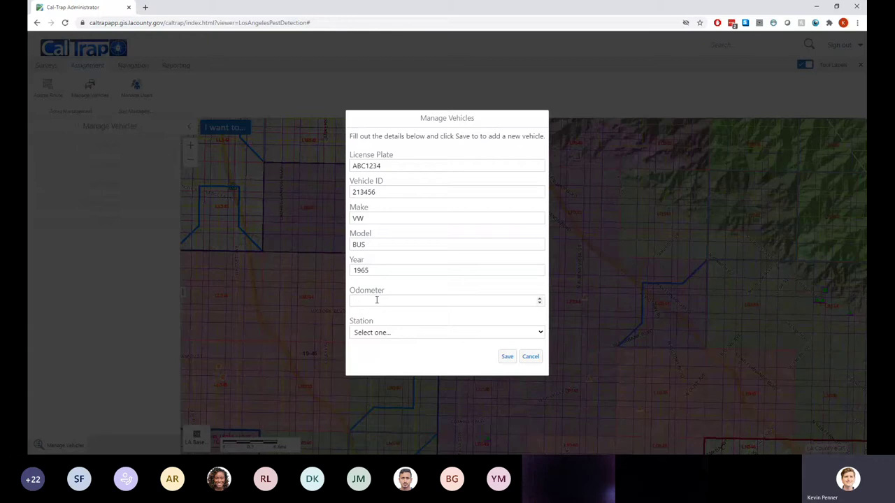
{"action": "type", "text": "20000"}
{"action": "key", "text": "Down"}
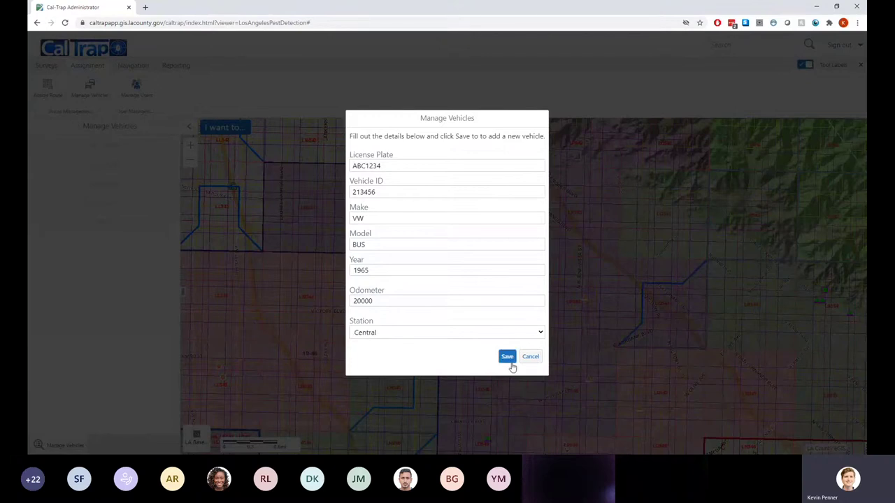
{"action": "left_click", "coordinate": [506, 358]}
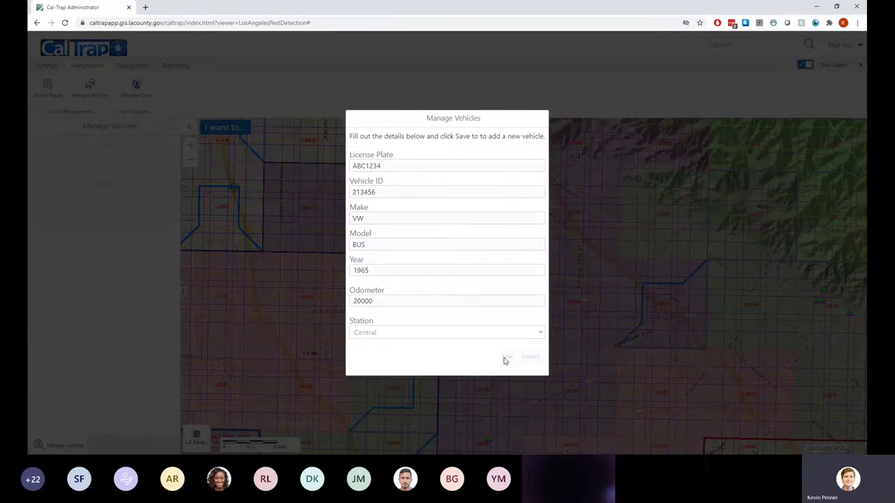
Dismiss the vehicle-added confirmation and open the Assign Vehicle list
{"action": "left_click", "coordinate": [513, 260]}
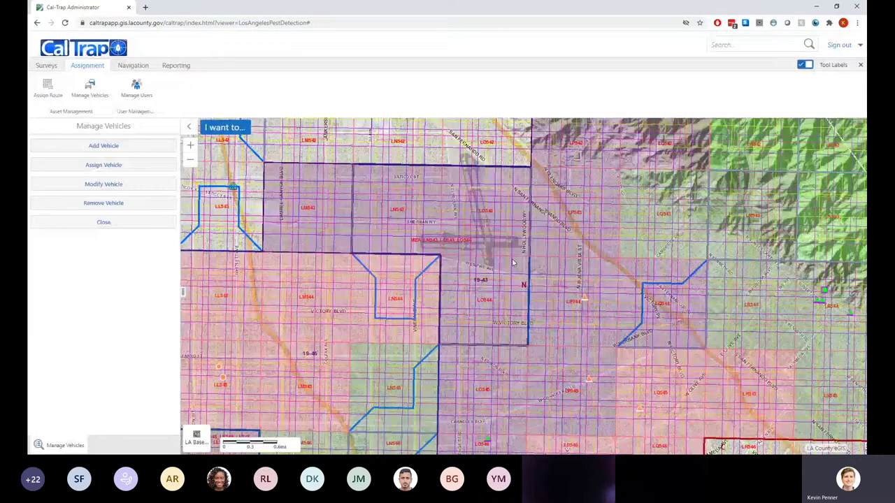
{"action": "left_click", "coordinate": [125, 166]}
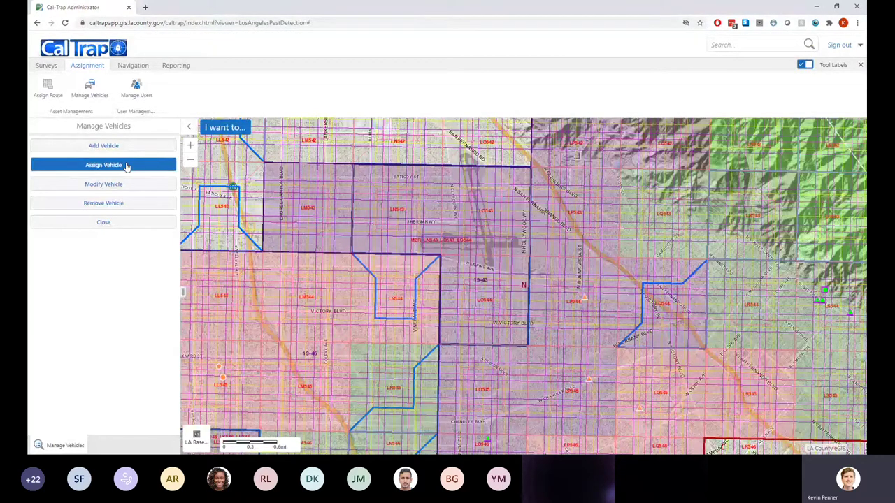
{"action": "left_click", "coordinate": [127, 166]}
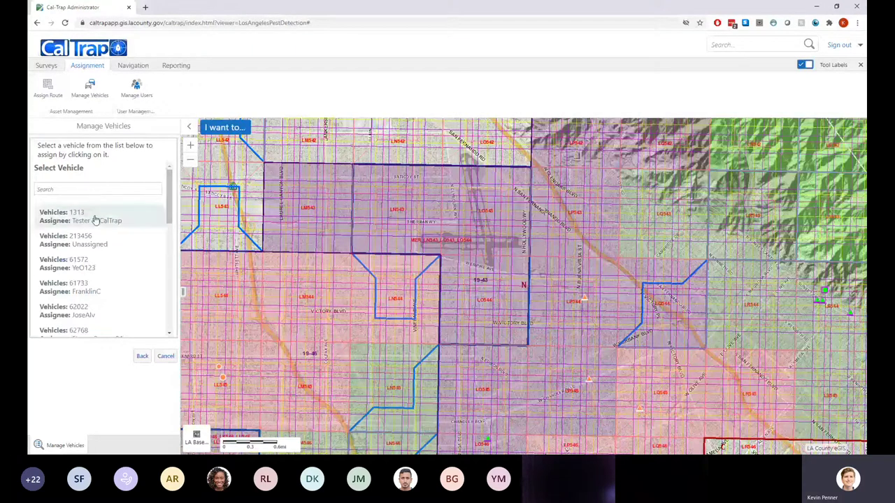
Clear the vehicle search, find unassigned vehicle 213456, and open its user assignment
{"action": "type", "text": "234"}
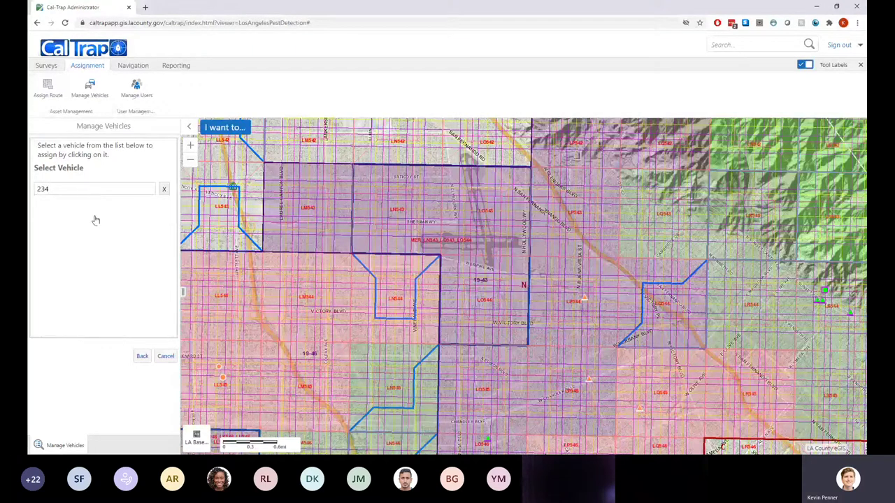
{"action": "key", "text": "BackSpace"}
{"action": "key", "text": "BackSpace"}
{"action": "key", "text": "BackSpace"}
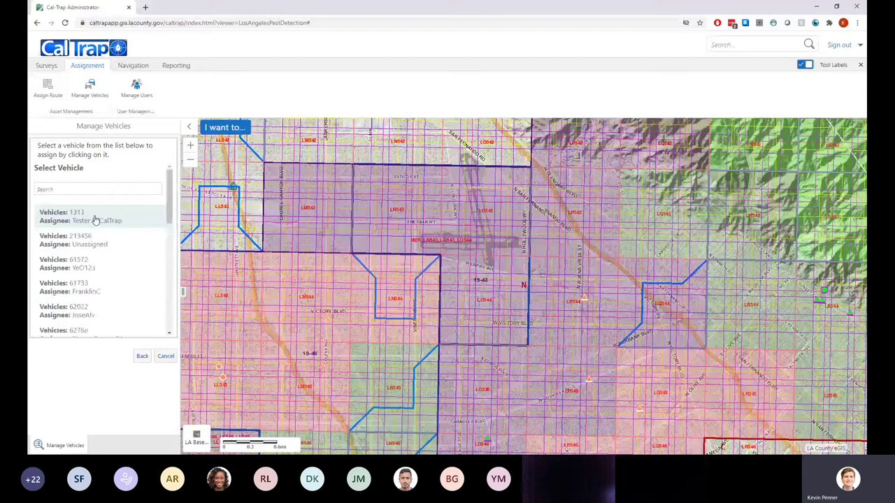
{"action": "type", "text": "b"}
{"action": "key", "text": "BackSpace"}
{"action": "scroll", "coordinate": [98, 266], "scroll_direction": "down", "scroll_amount": 5}
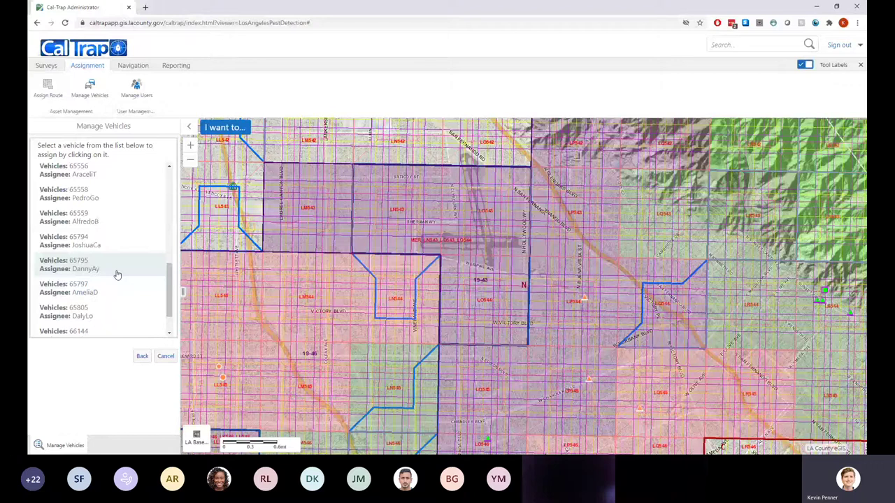
{"action": "scroll", "coordinate": [117, 275], "scroll_direction": "up", "scroll_amount": 2}
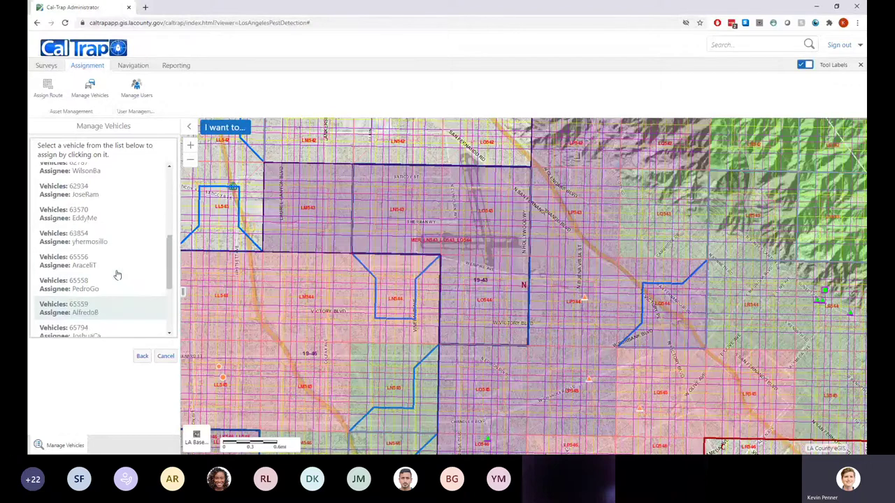
{"action": "scroll", "coordinate": [118, 275], "scroll_direction": "up", "scroll_amount": 5}
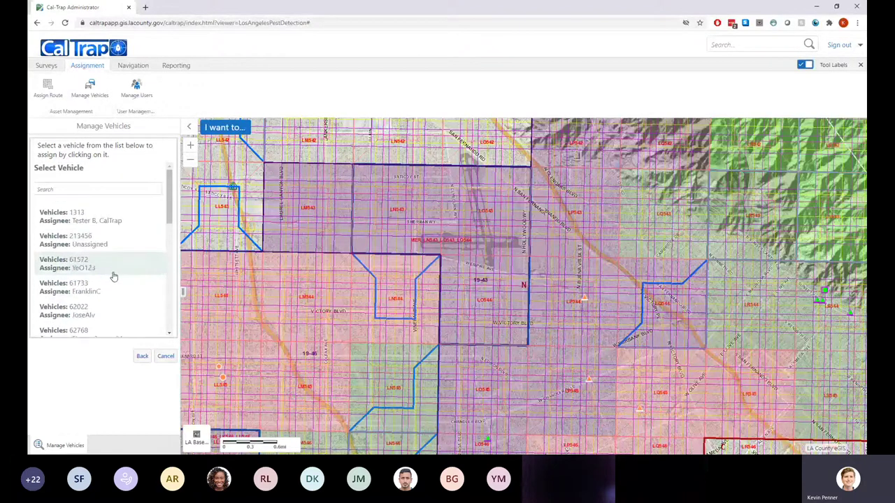
{"action": "left_click", "coordinate": [87, 245]}
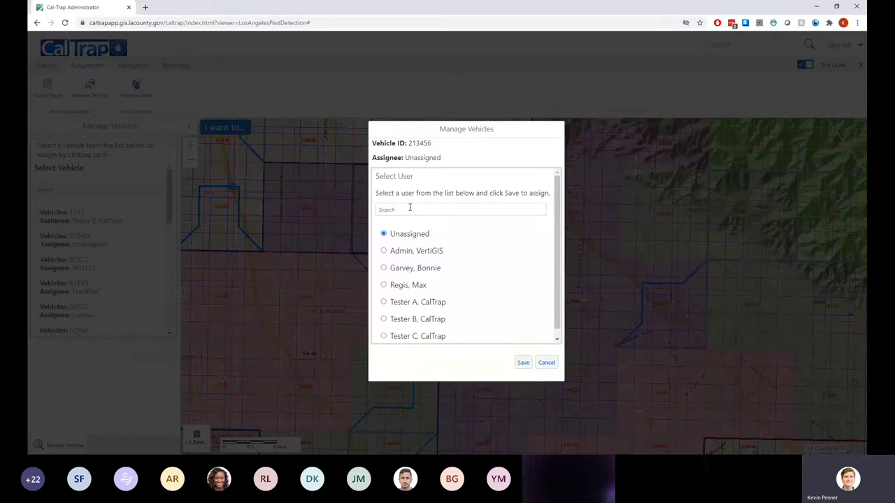
Search for the user, select them as vehicle 213456's assignee, save, and go back
{"action": "type", "text": "max"}
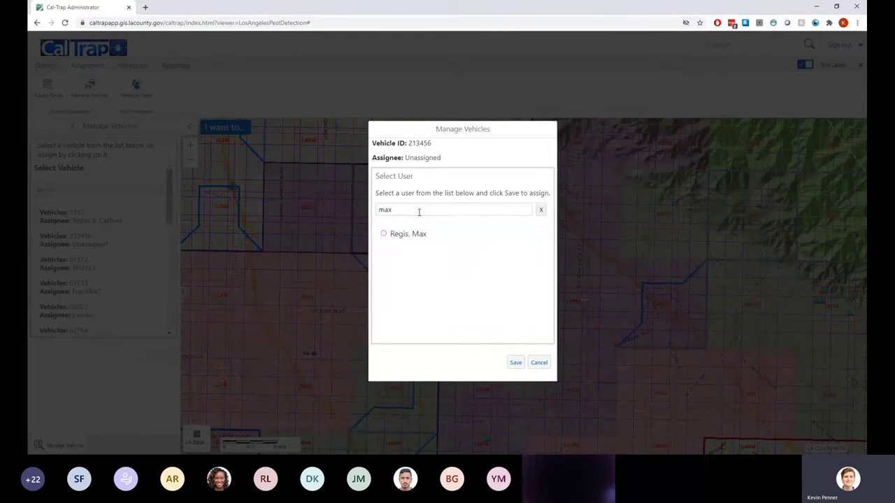
{"action": "left_click", "coordinate": [384, 233]}
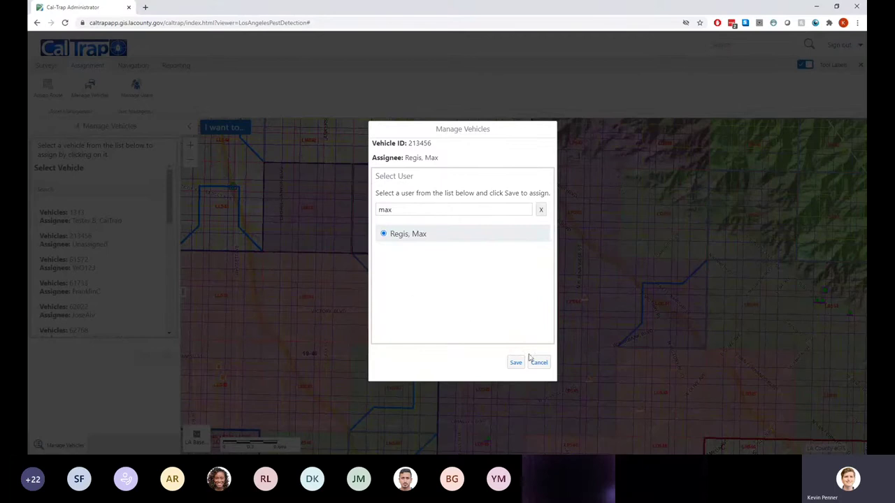
{"action": "left_click", "coordinate": [516, 364]}
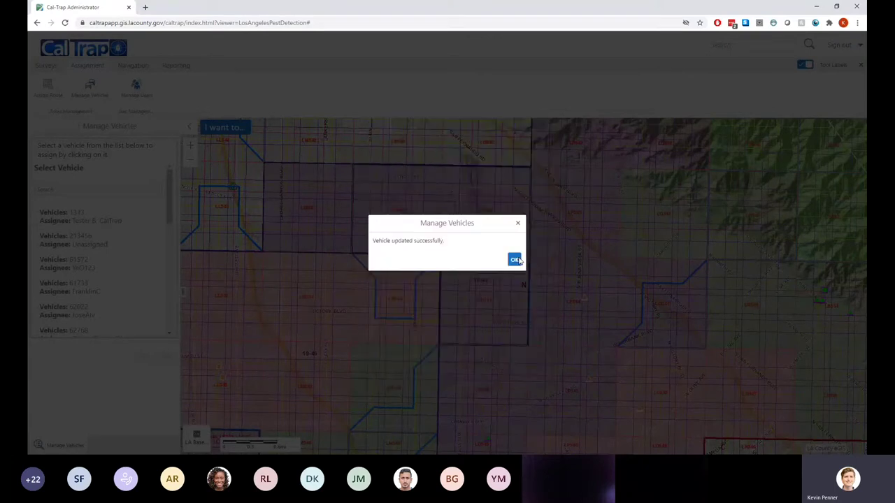
{"action": "left_click", "coordinate": [515, 260]}
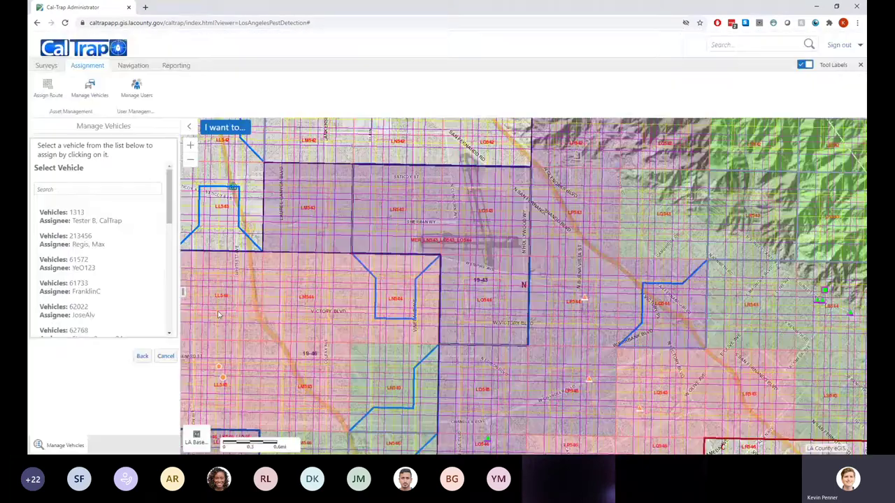
{"action": "left_click", "coordinate": [142, 357]}
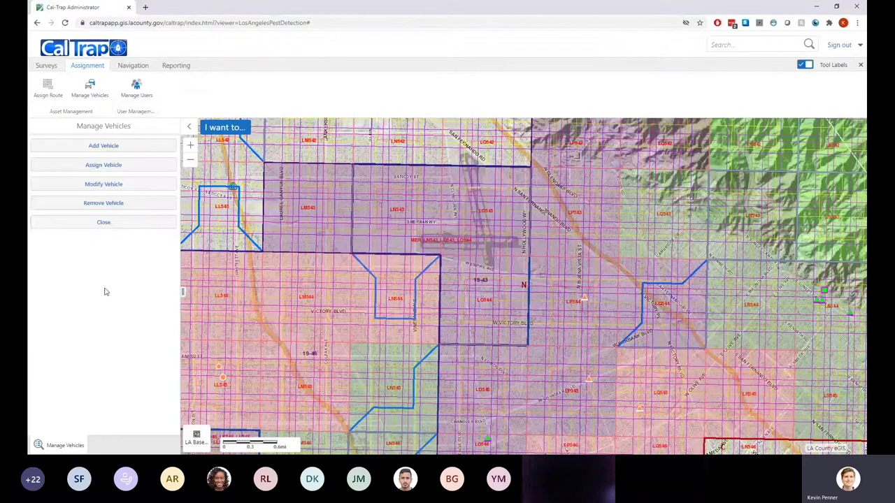
Open vehicle 213456 under Modify Vehicle, set its station to South, and save
{"action": "left_click", "coordinate": [101, 185]}
{"action": "left_click", "coordinate": [132, 241]}
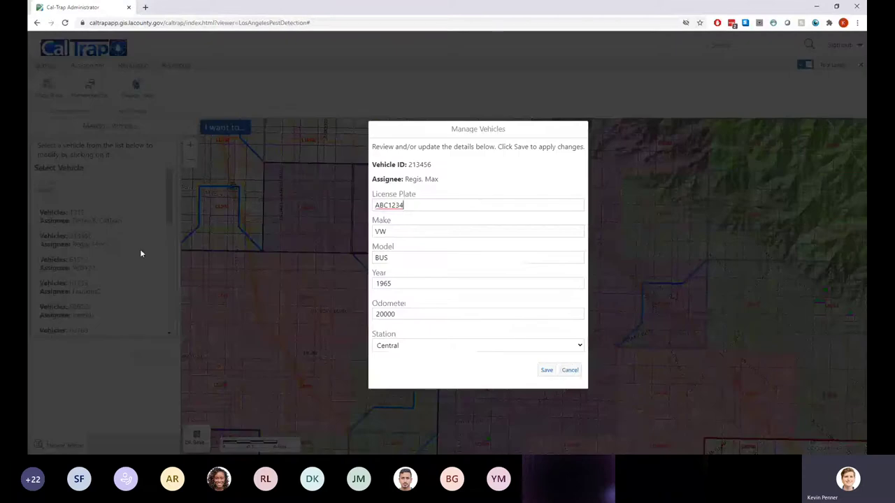
{"action": "left_click", "coordinate": [572, 373]}
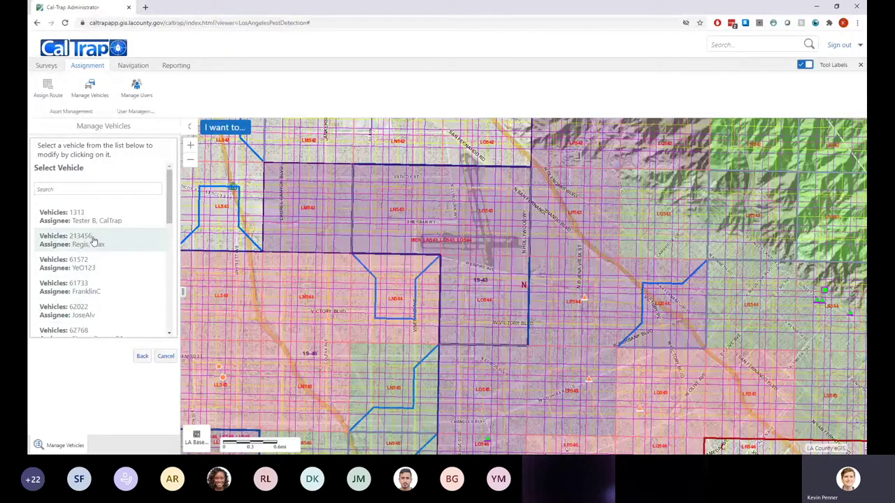
{"action": "left_click", "coordinate": [93, 242]}
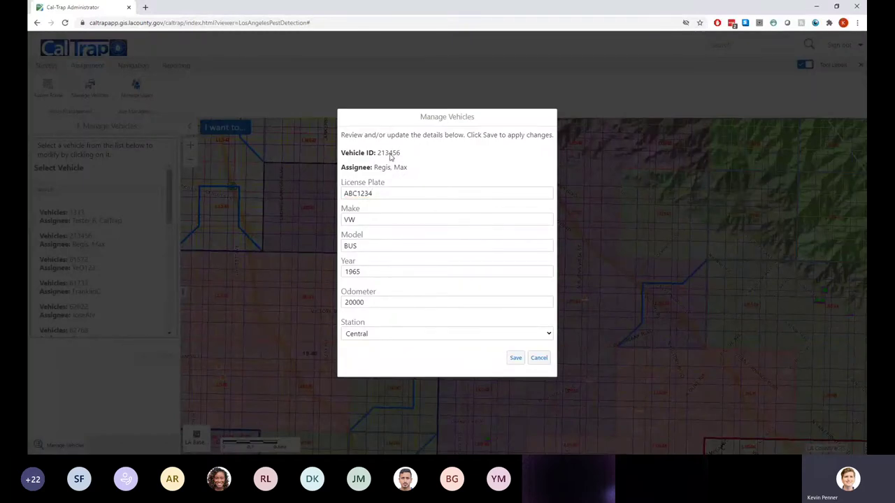
{"action": "left_click_drag", "start_coordinate": [404, 154], "coordinate": [380, 158]}
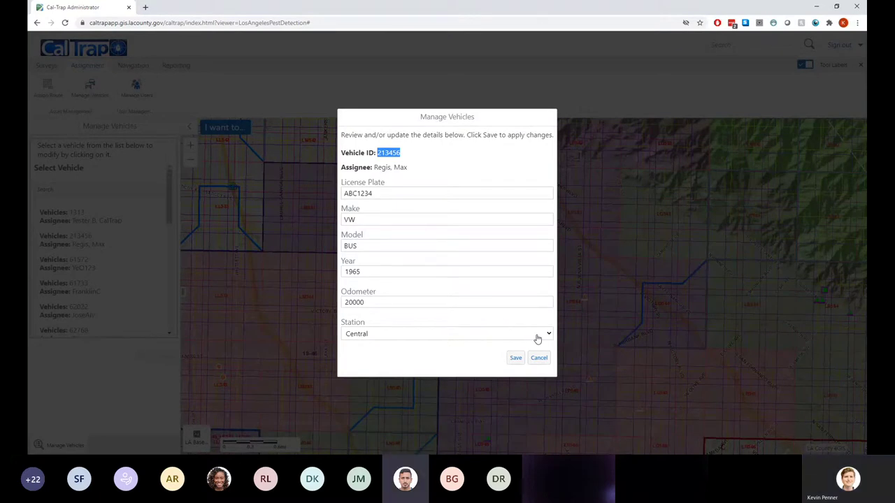
{"action": "left_click", "coordinate": [396, 326]}
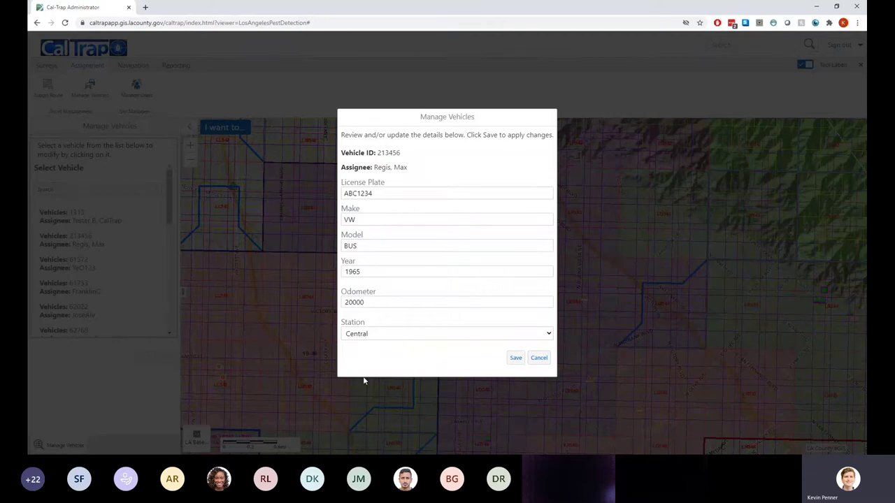
{"action": "key", "text": "s"}
{"action": "left_click", "coordinate": [515, 359]}
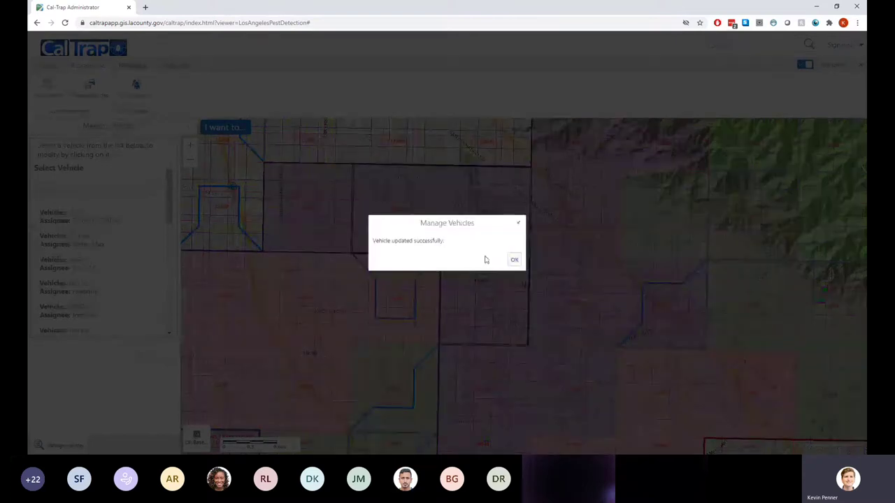
{"action": "left_click", "coordinate": [513, 259]}
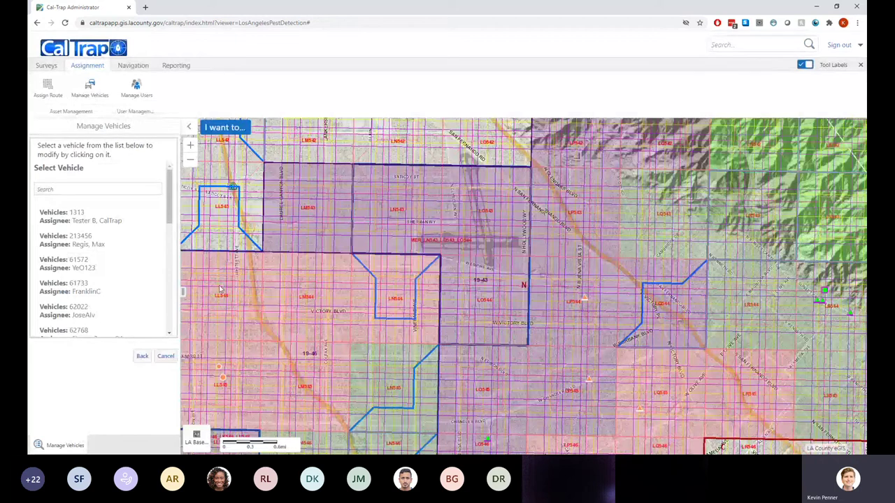
{"action": "left_click", "coordinate": [164, 358]}
Remove vehicle 213456 with Remove Vehicle, confirm, then close vehicle management
{"action": "left_click", "coordinate": [165, 359]}
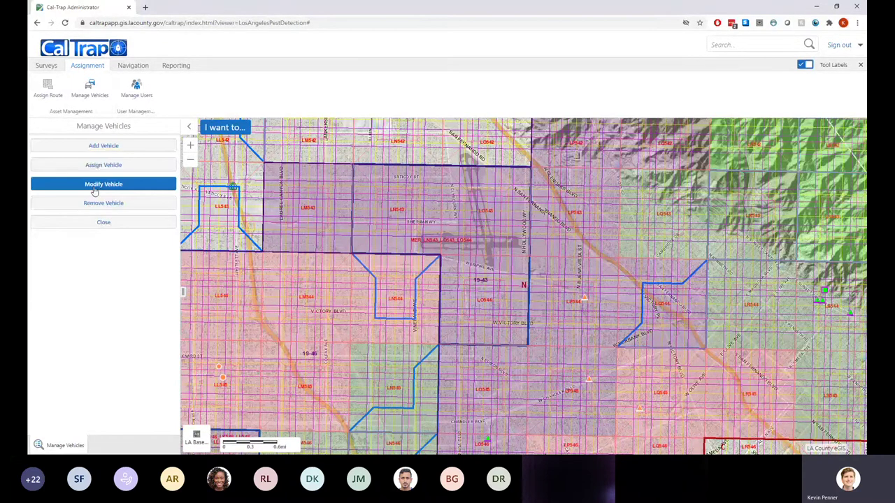
{"action": "left_click", "coordinate": [95, 203]}
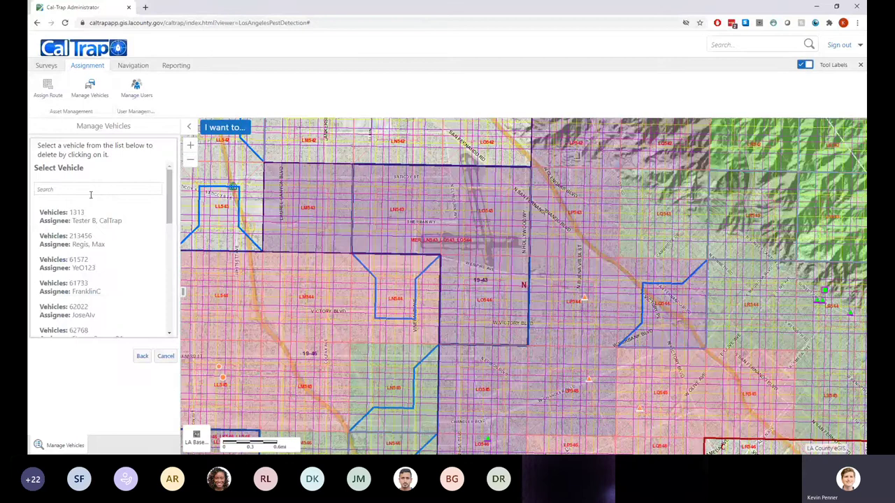
{"action": "left_click", "coordinate": [84, 236]}
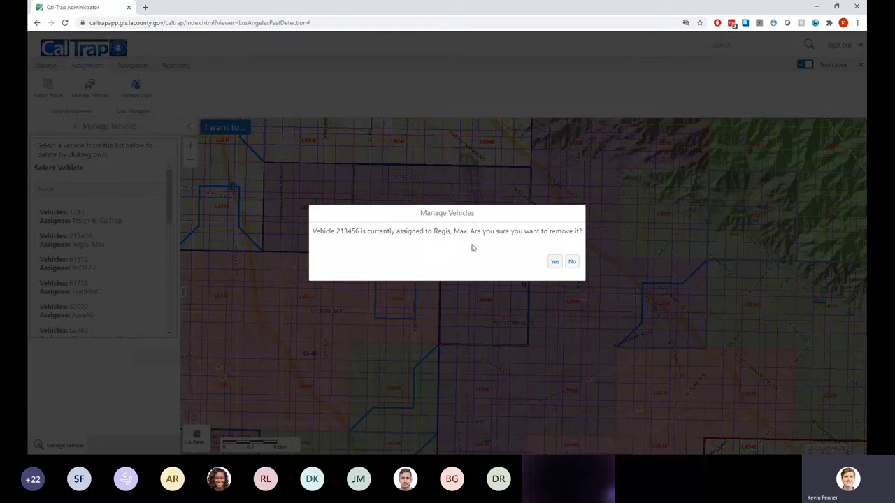
{"action": "left_click", "coordinate": [553, 263]}
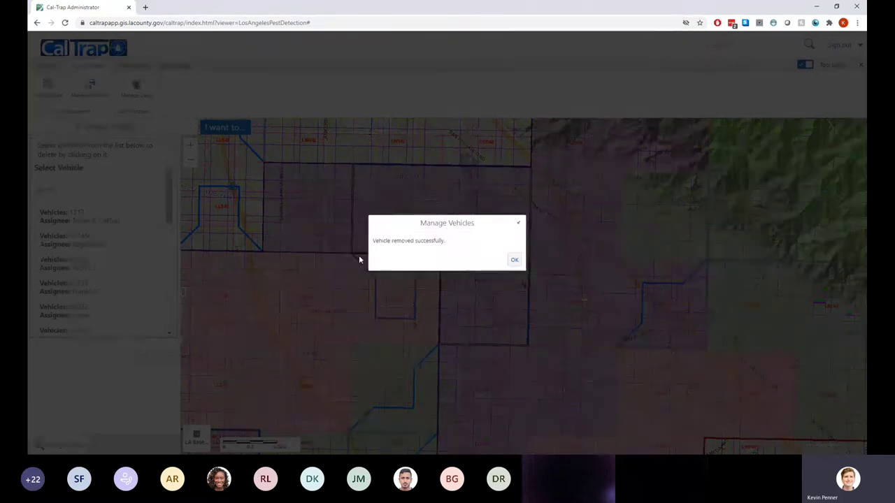
{"action": "left_click", "coordinate": [511, 261]}
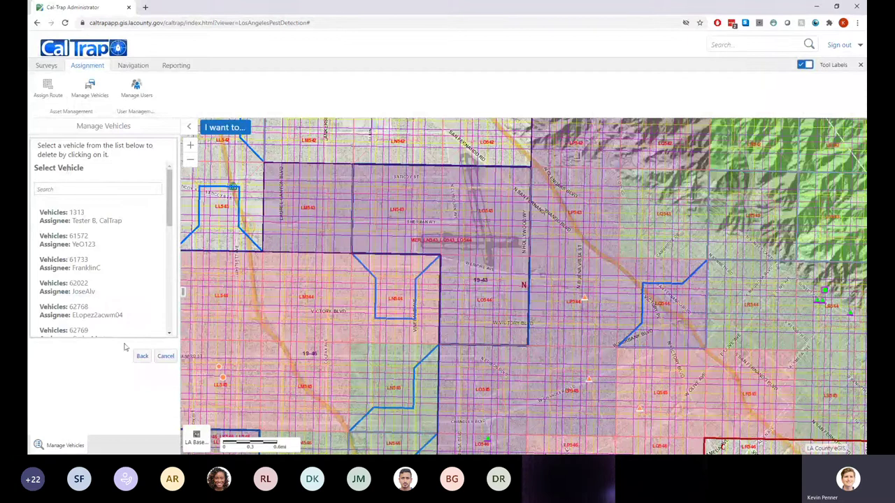
{"action": "left_click", "coordinate": [142, 356]}
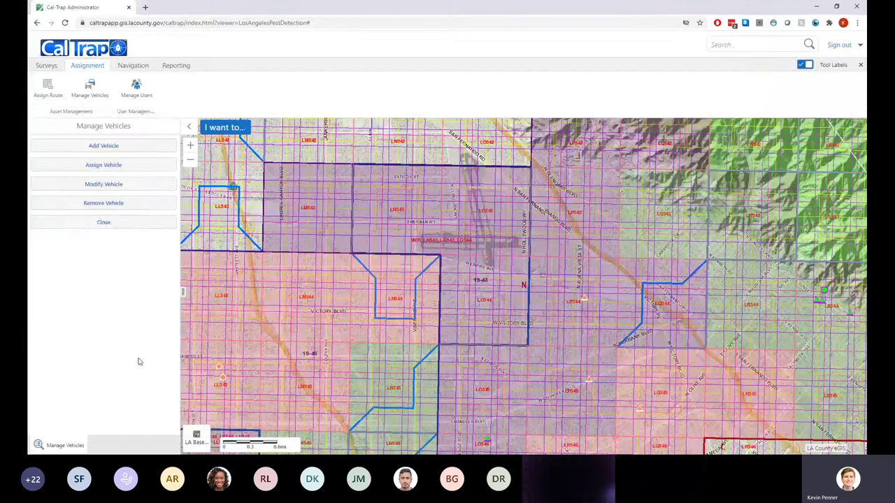
{"action": "left_click", "coordinate": [101, 223]}
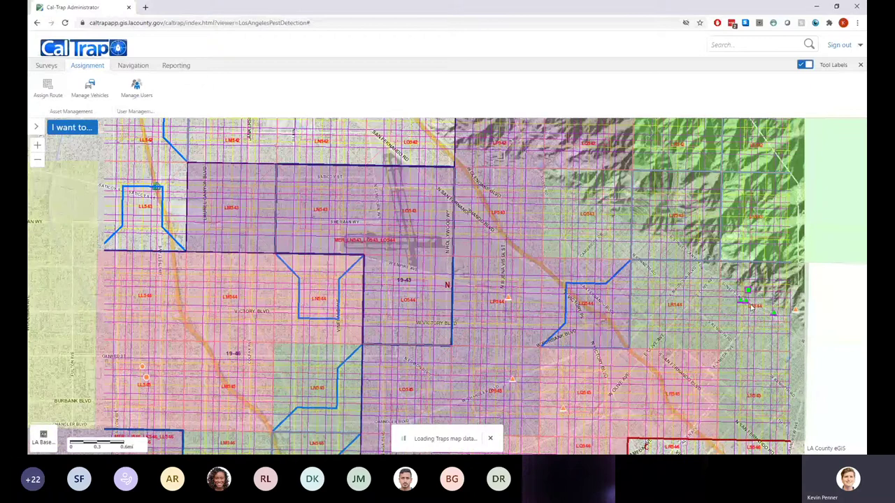
Turn off the Subgrids layer and close the layers list
{"action": "scroll", "coordinate": [496, 323], "scroll_direction": "down", "scroll_amount": 1}
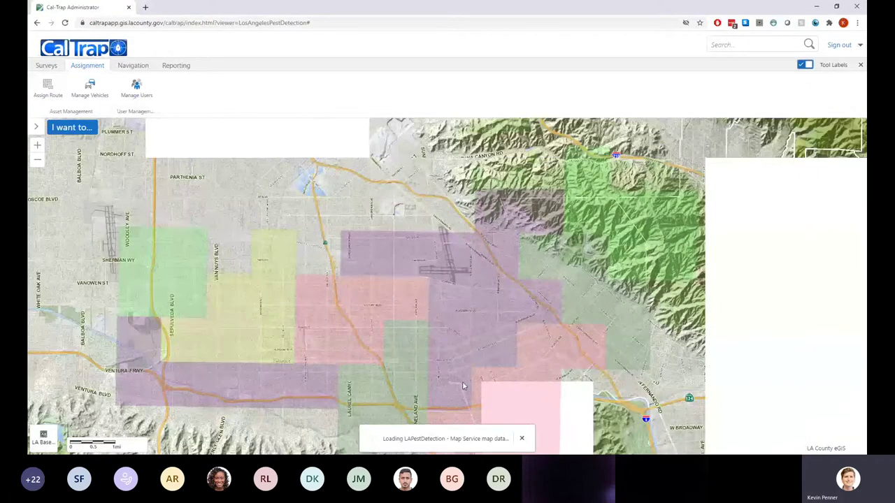
{"action": "left_click_drag", "start_coordinate": [462, 386], "coordinate": [456, 250]}
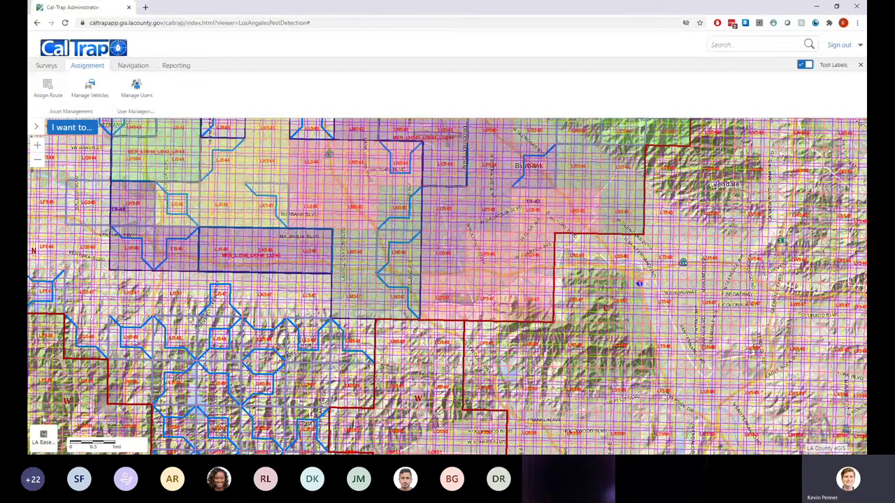
{"action": "left_click", "coordinate": [71, 126]}
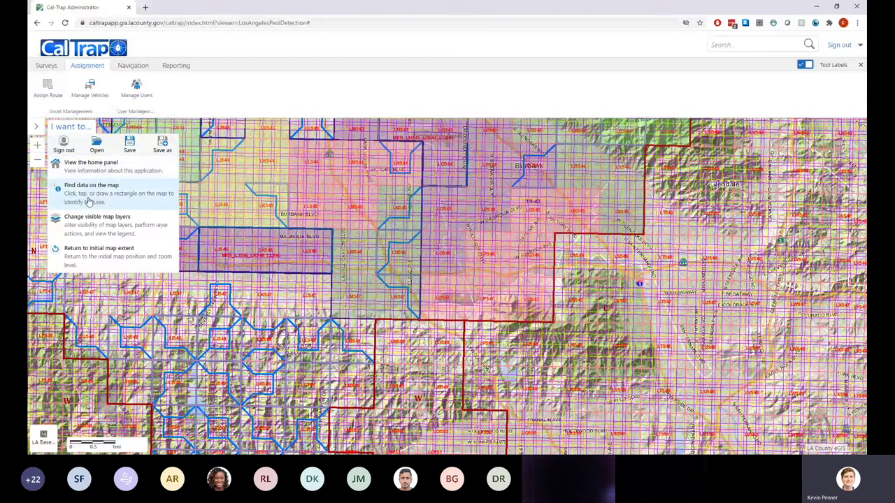
{"action": "left_click", "coordinate": [76, 221]}
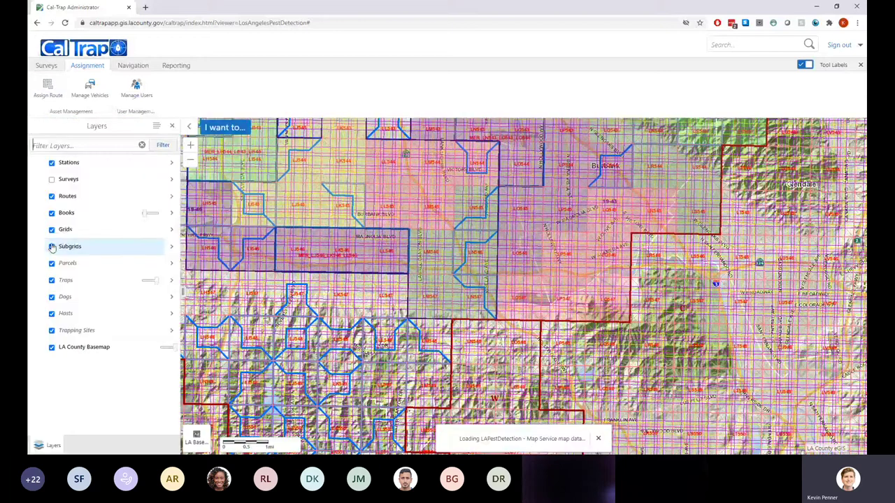
{"action": "left_click", "coordinate": [52, 247]}
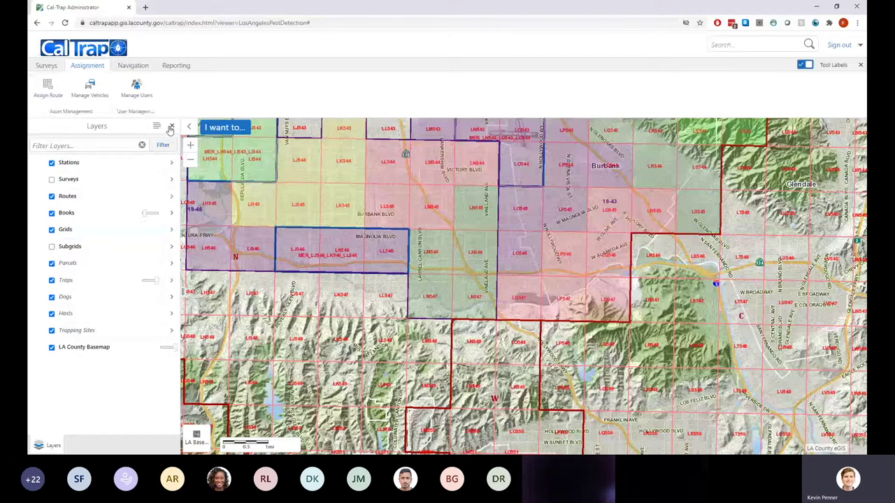
{"action": "left_click", "coordinate": [171, 128]}
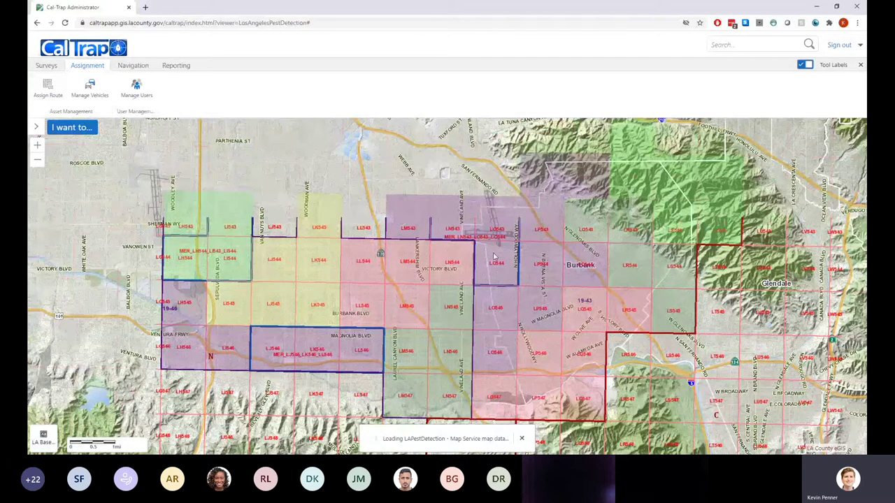
Zoom and pan the map to centre on Inglewood, then bring up the Surveys tools
{"action": "scroll", "coordinate": [494, 258], "scroll_direction": "down", "scroll_amount": 2}
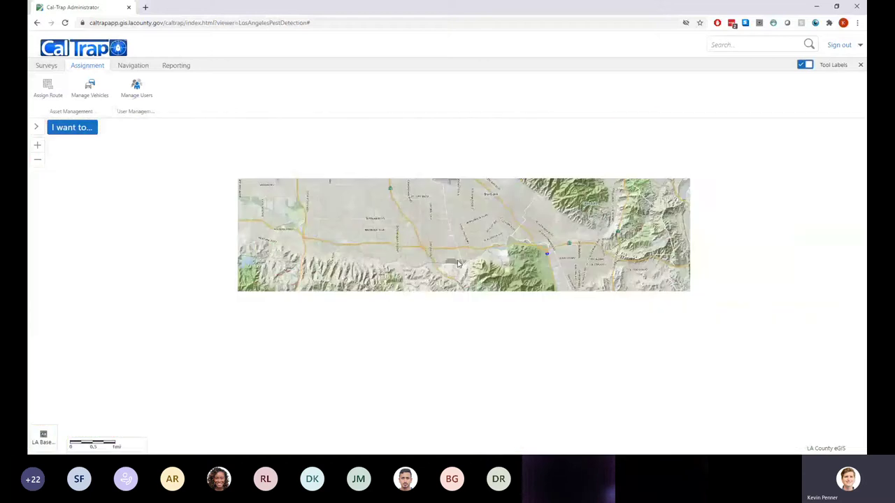
{"action": "scroll", "coordinate": [459, 263], "scroll_direction": "down", "scroll_amount": 2}
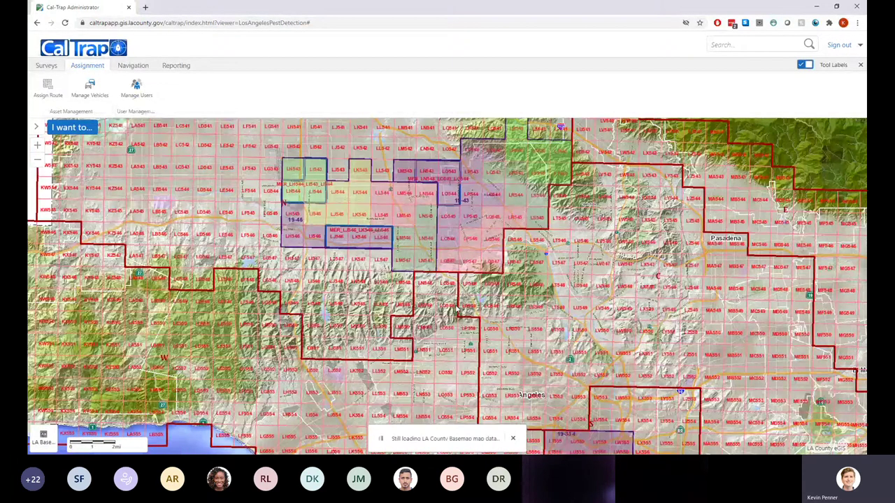
{"action": "key", "text": "Down"}
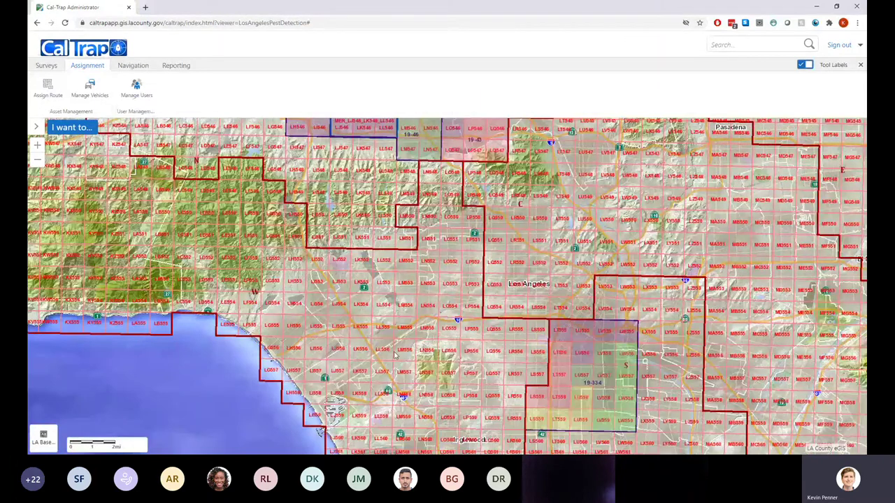
{"action": "key", "text": "Down"}
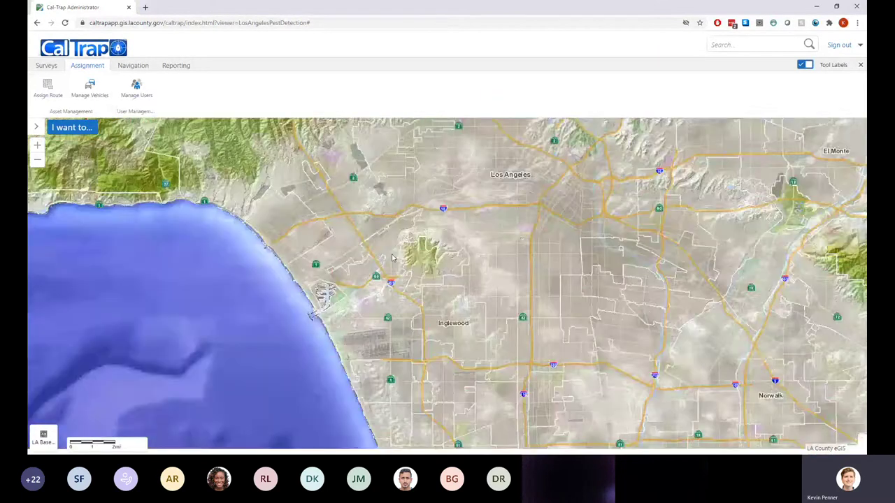
{"action": "scroll", "coordinate": [392, 258], "scroll_direction": "down", "scroll_amount": 1}
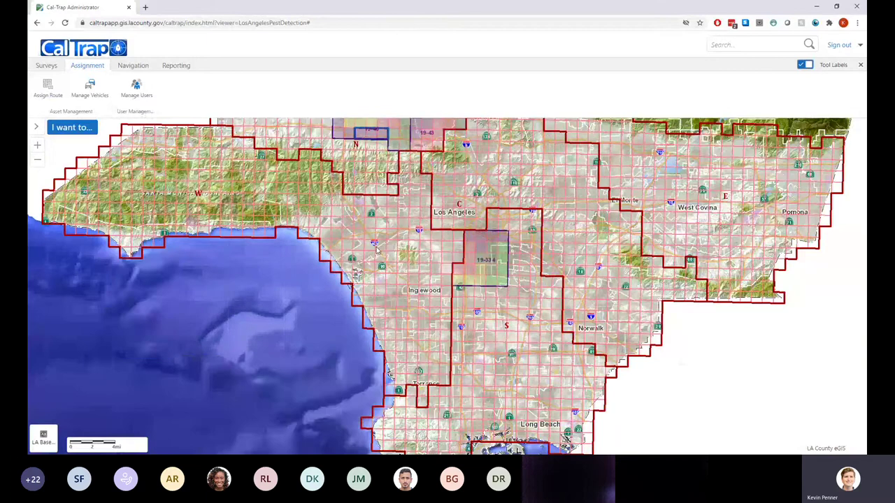
{"action": "left_click_drag", "start_coordinate": [377, 249], "coordinate": [384, 261]}
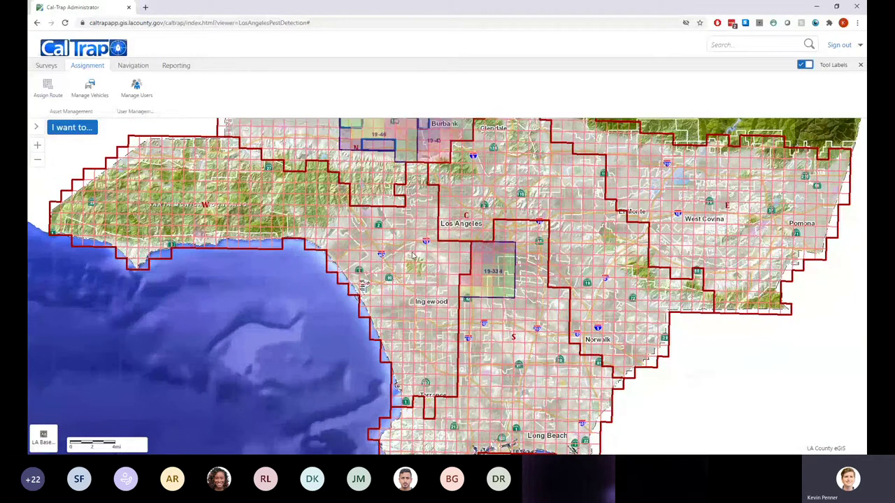
{"action": "scroll", "coordinate": [416, 325], "scroll_direction": "up", "scroll_amount": 1}
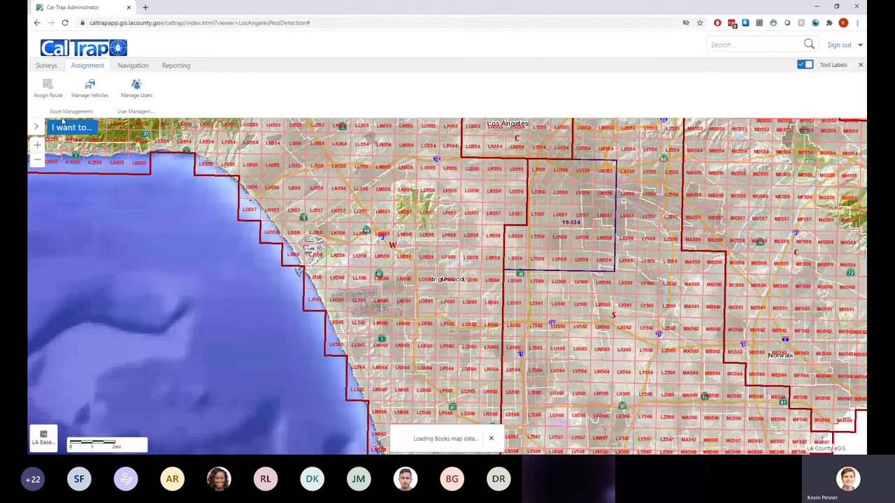
{"action": "left_click", "coordinate": [46, 69]}
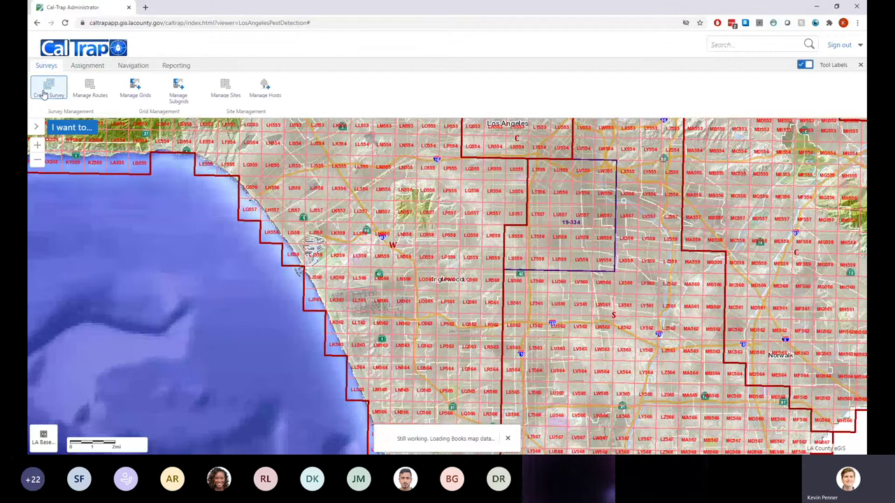
Open the Create Survey panel at its survey method selection step
{"action": "left_click", "coordinate": [135, 88]}
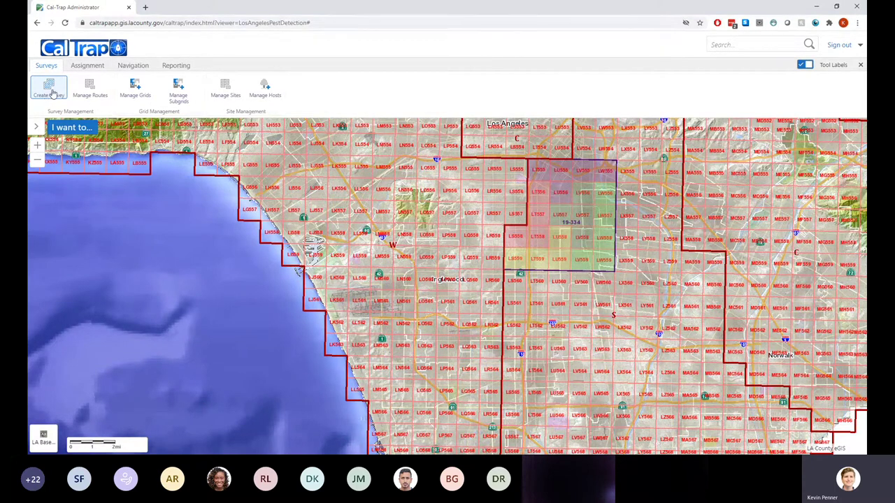
{"action": "left_click", "coordinate": [52, 94]}
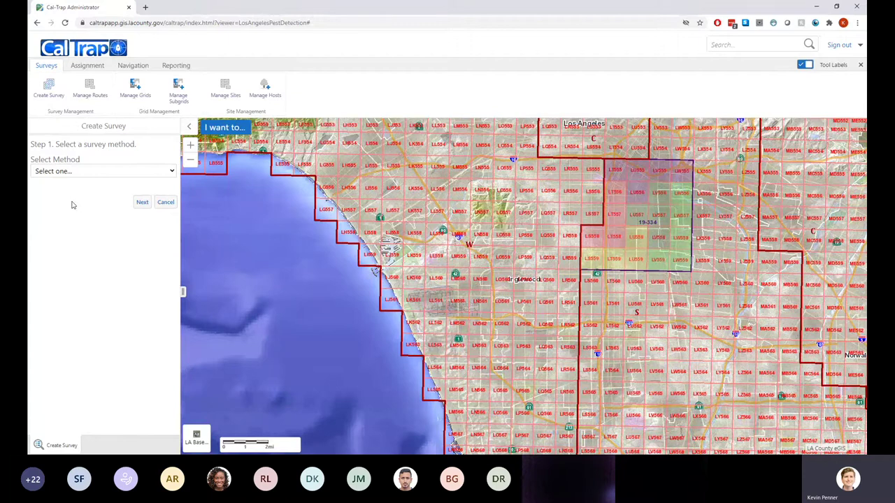
Set the Create Survey method to Station
{"action": "left_click", "coordinate": [72, 205]}
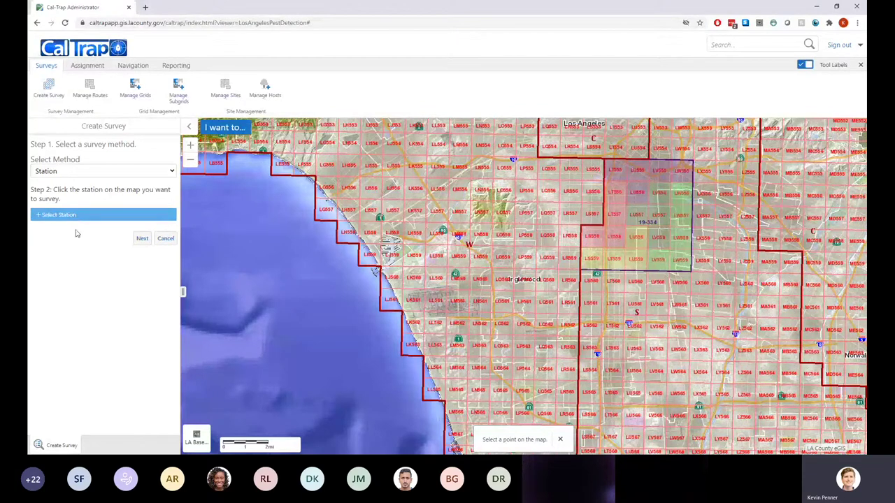
Try Whole County, then Station, picking and clearing a map station and the Long Beach station
{"action": "left_click", "coordinate": [61, 174]}
{"action": "left_click", "coordinate": [63, 184]}
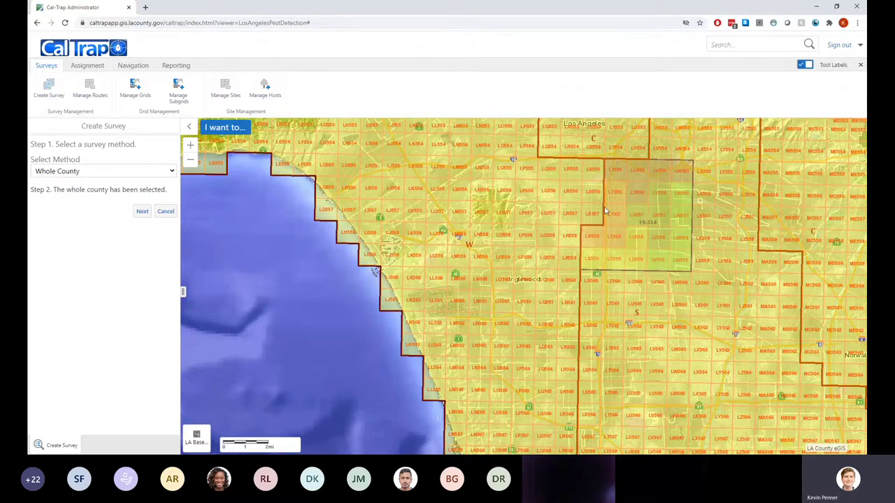
{"action": "scroll", "coordinate": [567, 253], "scroll_direction": "down", "scroll_amount": 2}
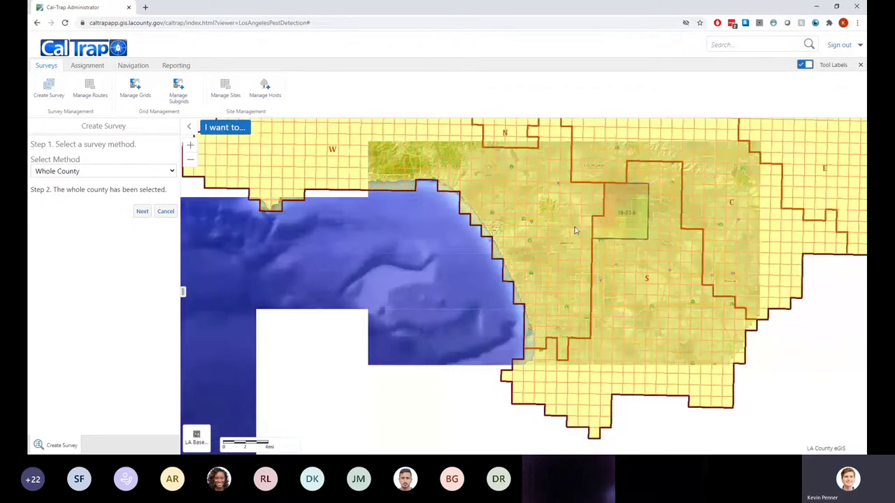
{"action": "key", "text": "Down"}
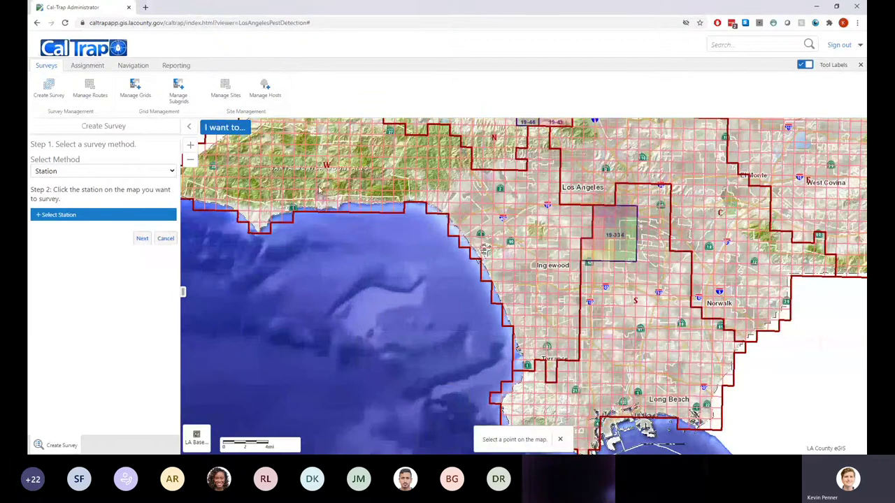
{"action": "left_click", "coordinate": [499, 221]}
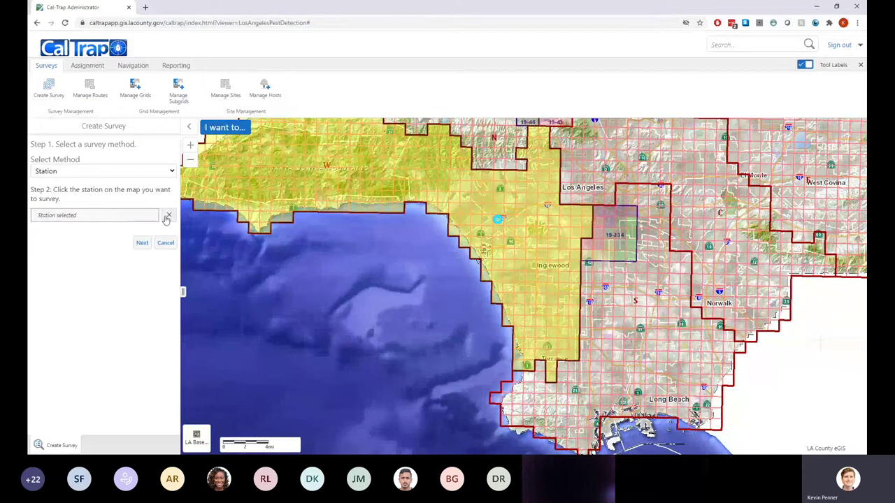
{"action": "left_click", "coordinate": [167, 215]}
{"action": "left_click", "coordinate": [643, 304]}
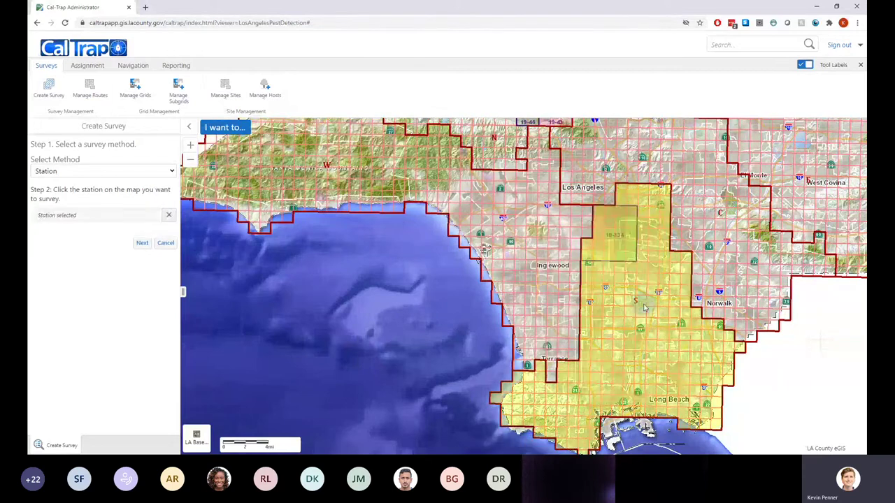
{"action": "left_click", "coordinate": [170, 215]}
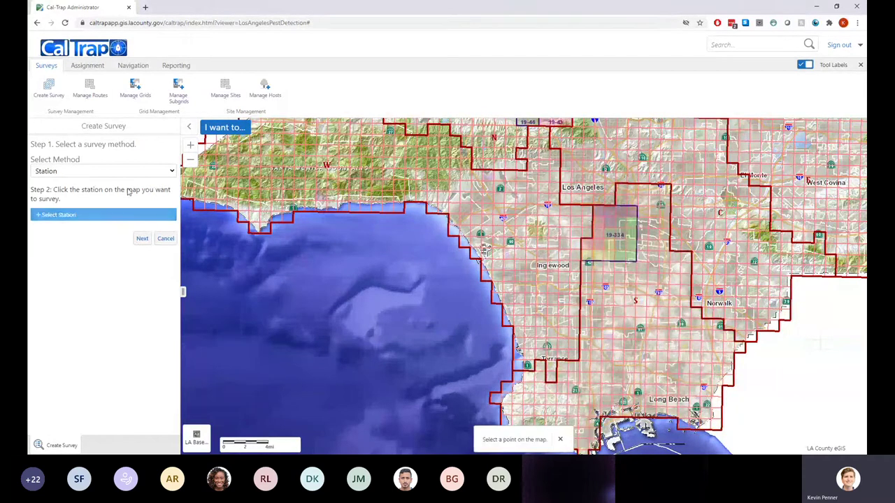
Outline the Inglewood grid cell with Grids, then clear it and select the western coastal station
{"action": "left_click", "coordinate": [125, 171]}
{"action": "left_click", "coordinate": [91, 193]}
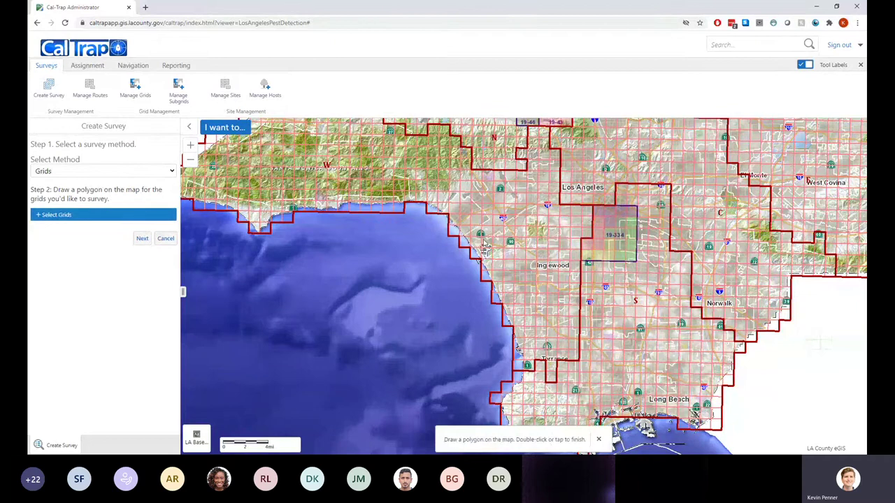
{"action": "left_click", "coordinate": [485, 242]}
{"action": "left_click", "coordinate": [511, 242]}
{"action": "left_click", "coordinate": [510, 265]}
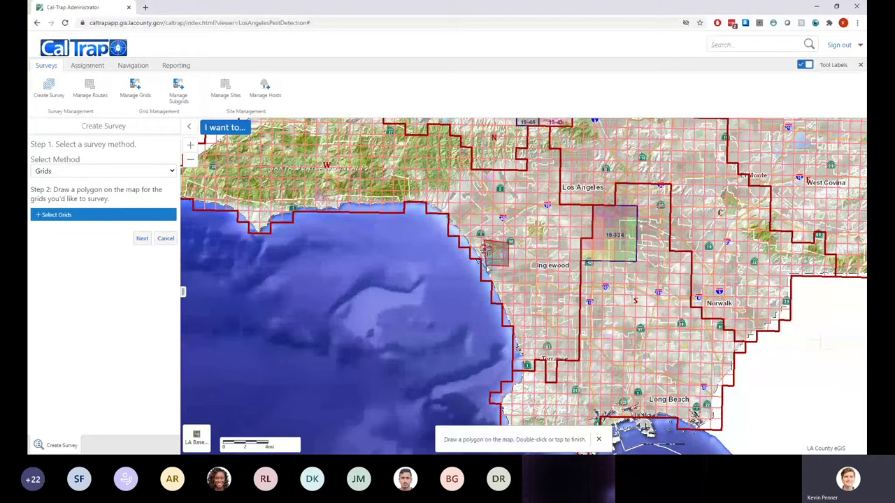
{"action": "double_click", "coordinate": [487, 268]}
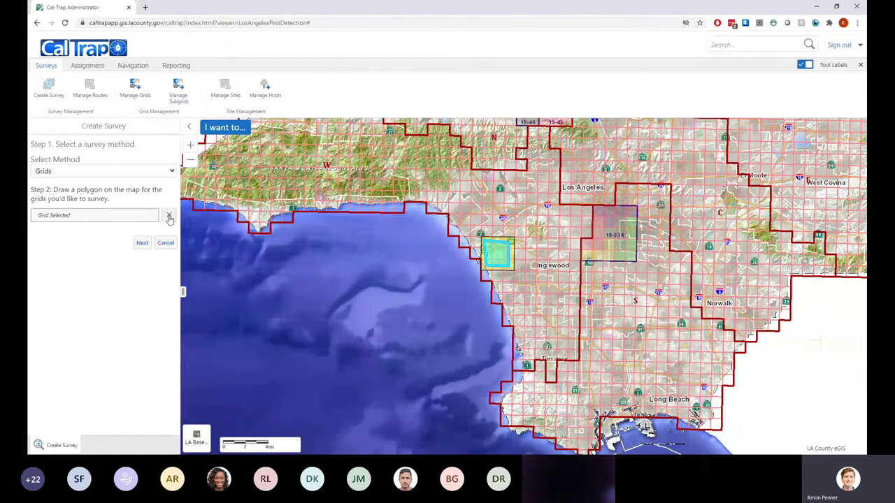
{"action": "left_click", "coordinate": [169, 218]}
{"action": "left_click", "coordinate": [128, 209]}
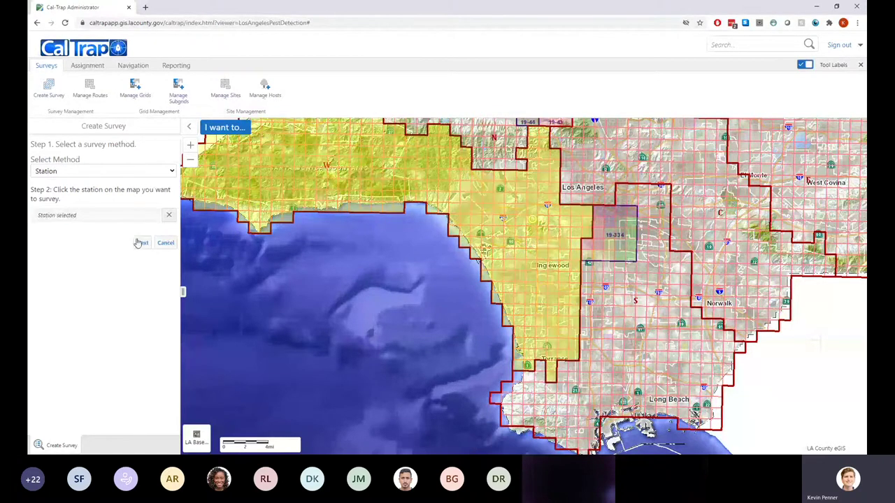
Advance from the method step and open the Create Survey Set dialog
{"action": "left_click", "coordinate": [143, 245]}
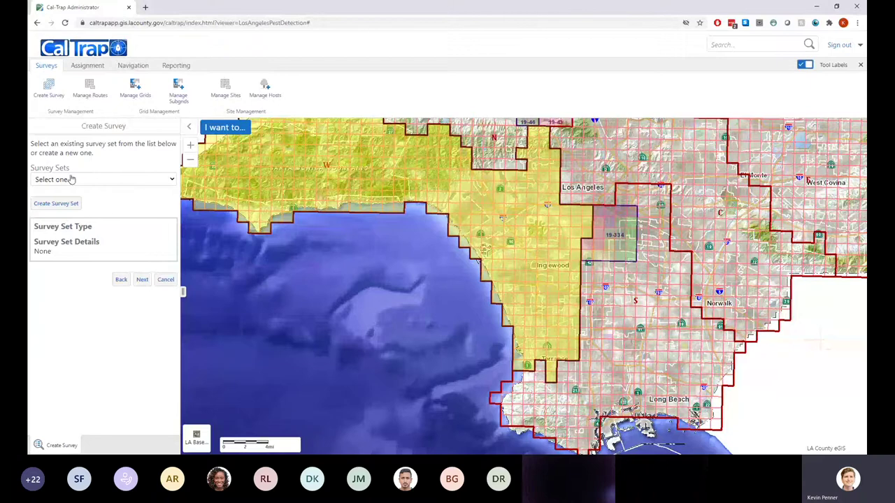
{"action": "left_click", "coordinate": [64, 203]}
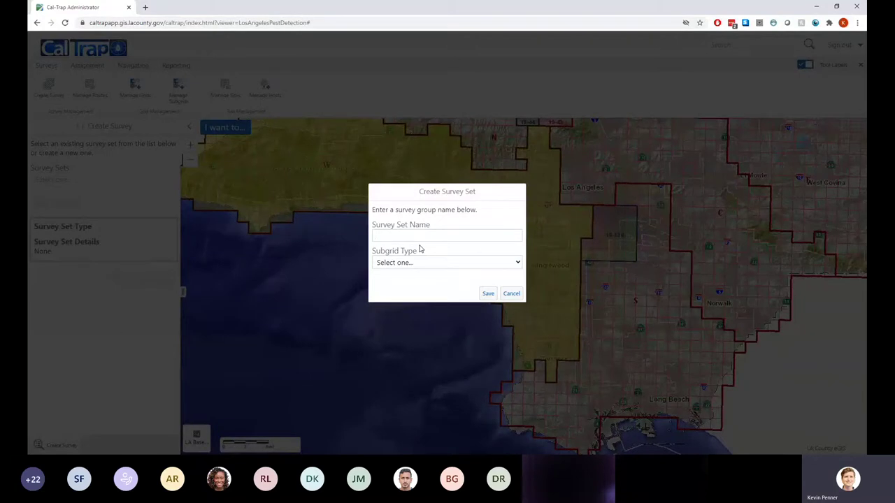
Save survey set 'FF 2020 Training' with Quint Subgrids and continue to Survey Details
{"action": "type", "text": "FF 2020 Training"}
{"action": "left_click", "coordinate": [418, 291]}
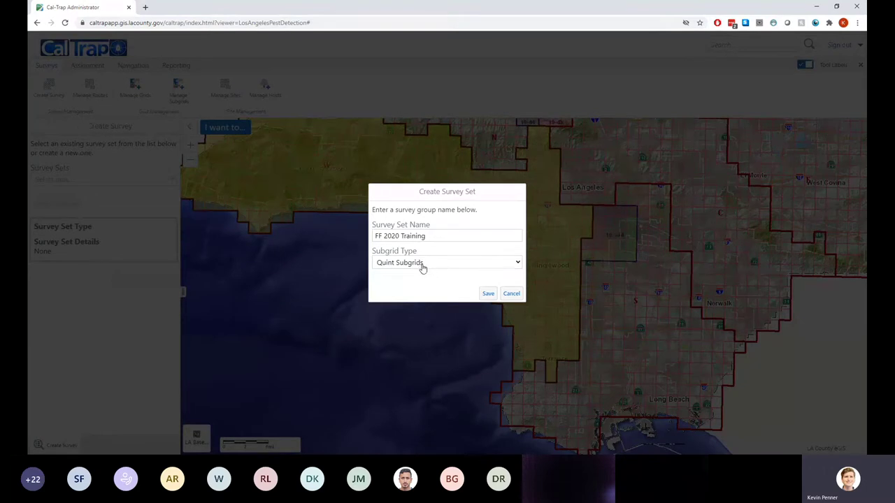
{"action": "left_click", "coordinate": [488, 294]}
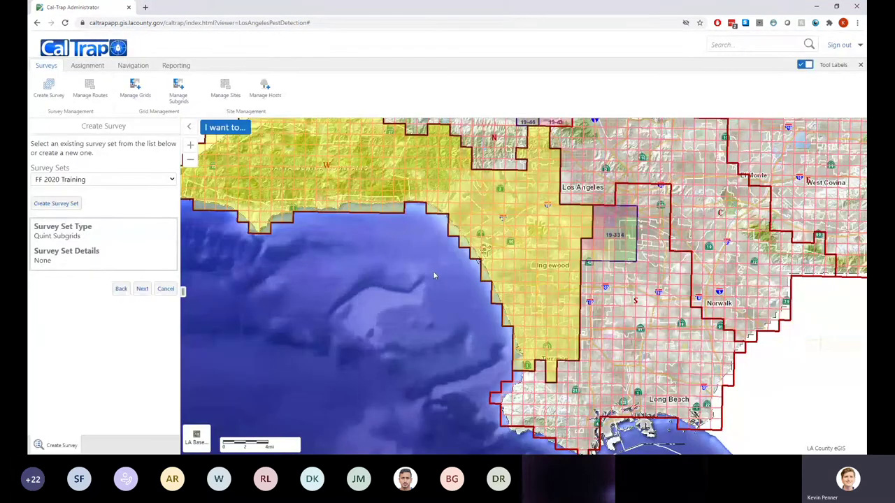
{"action": "left_click", "coordinate": [142, 289]}
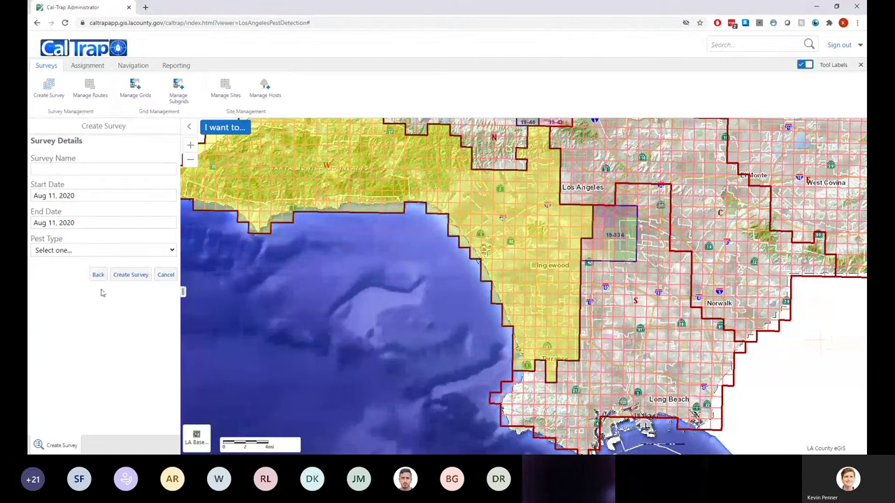
{"action": "left_click", "coordinate": [97, 276]}
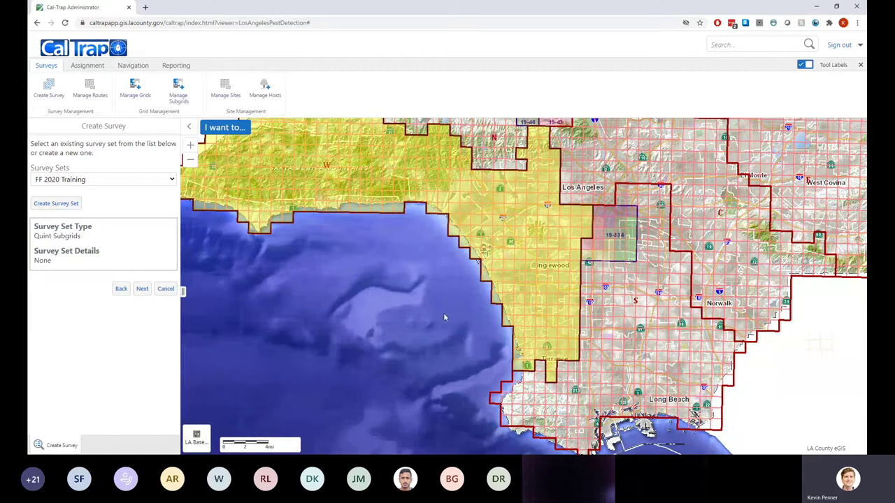
Choose Mediterranean Fruit Fly and name the survey 'Med FF 2020 Training'
{"action": "left_click", "coordinate": [143, 290]}
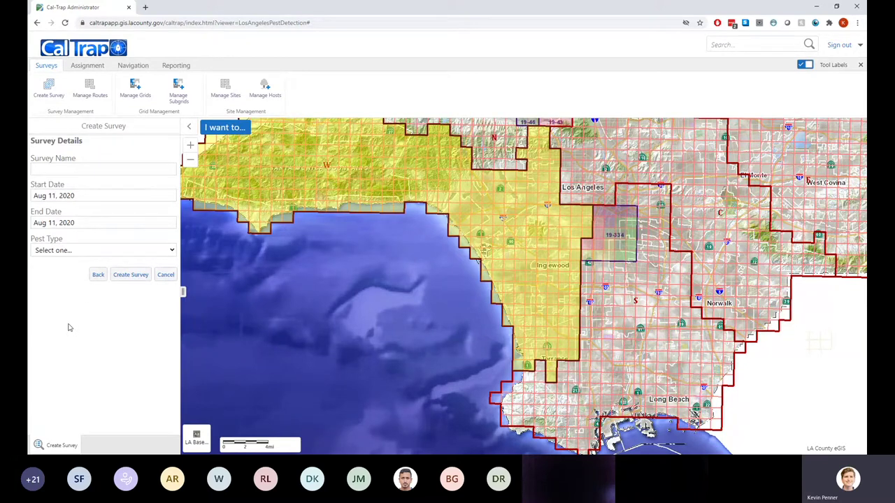
{"action": "key", "text": "Down"}
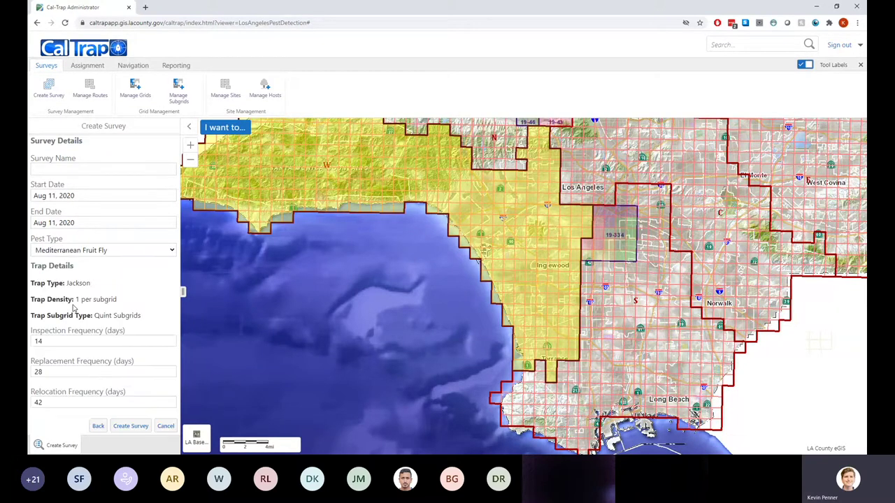
{"action": "left_click", "coordinate": [69, 172]}
{"action": "type", "text": "Med FF 2020 Traini"}
{"action": "key", "text": "BackSpace"}
{"action": "key", "text": "BackSpace"}
{"action": "type", "text": "ining"}
Keep the Aug 11, 2020 start date and set the end date to Dec 31, 2020
{"action": "key", "text": "Tab"}
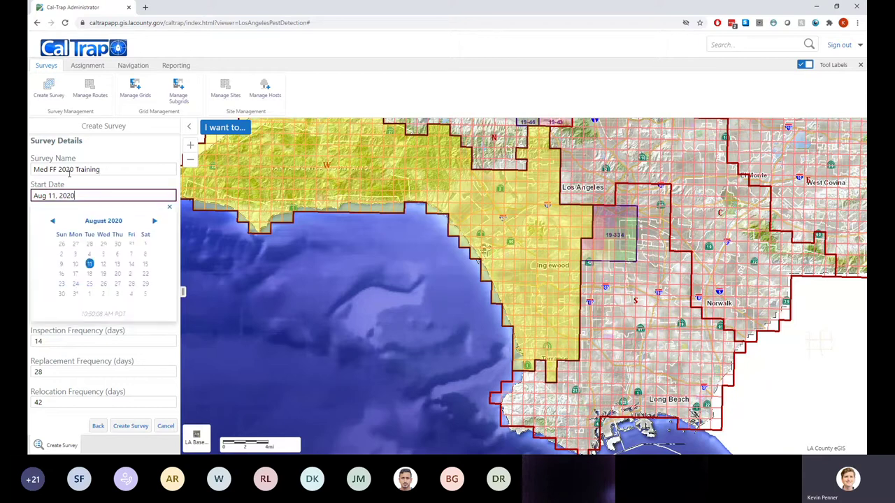
{"action": "left_click", "coordinate": [170, 207]}
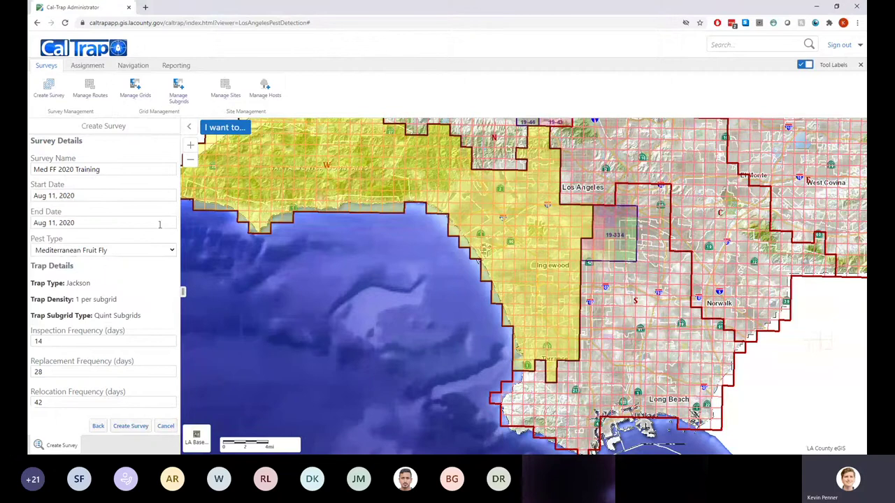
{"action": "key", "text": "Tab"}
{"action": "left_click", "coordinate": [155, 249]}
{"action": "left_click", "coordinate": [155, 249]}
{"action": "left_click", "coordinate": [154, 248]}
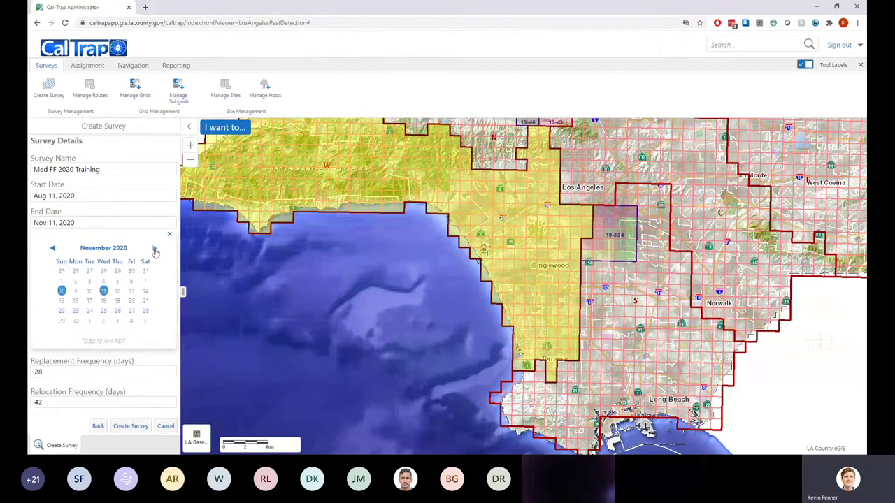
{"action": "left_click", "coordinate": [155, 248]}
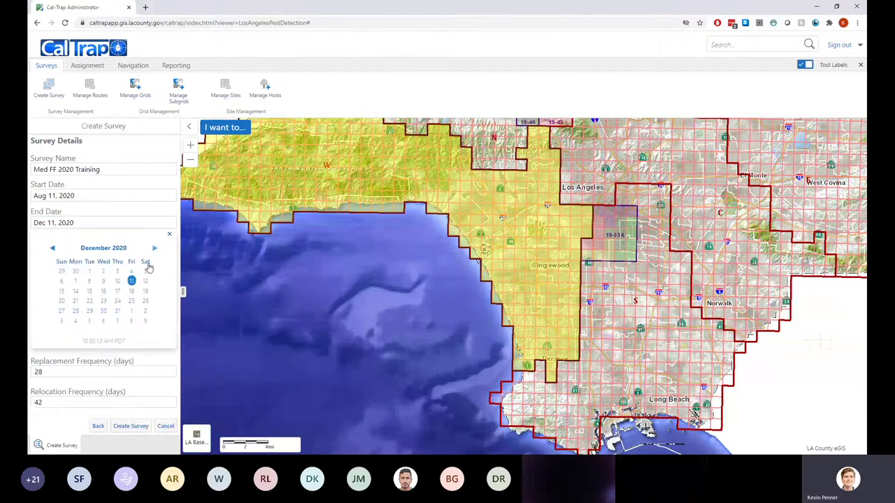
{"action": "left_click", "coordinate": [117, 310]}
{"action": "left_click", "coordinate": [169, 234]}
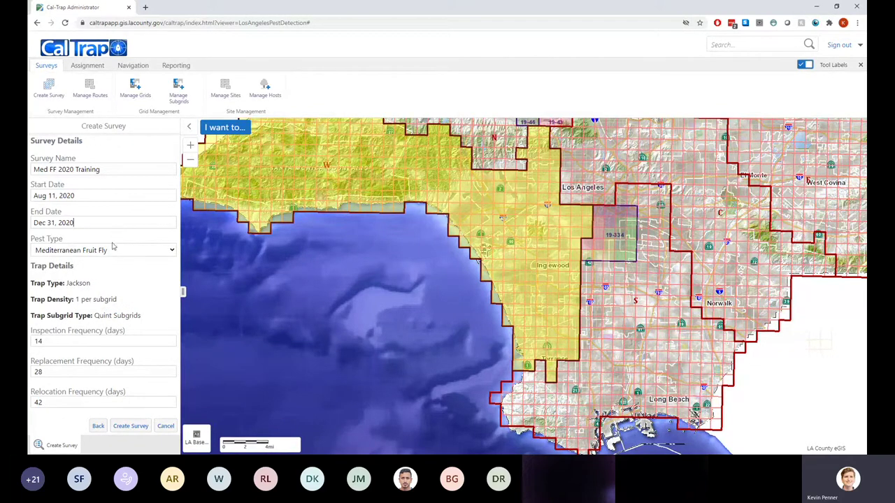
Compare pest types, trying Gypsy Moth and then settling on Mexican Fruit Fly
{"action": "left_click", "coordinate": [147, 253]}
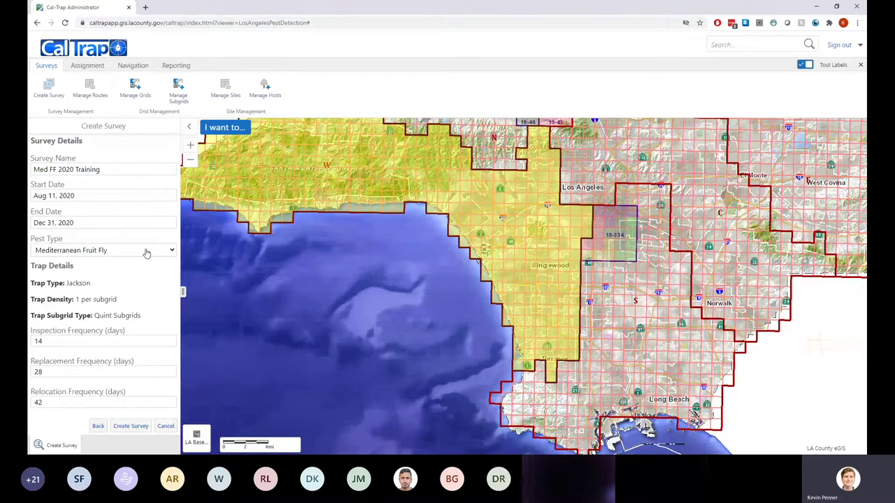
{"action": "left_click", "coordinate": [104, 282]}
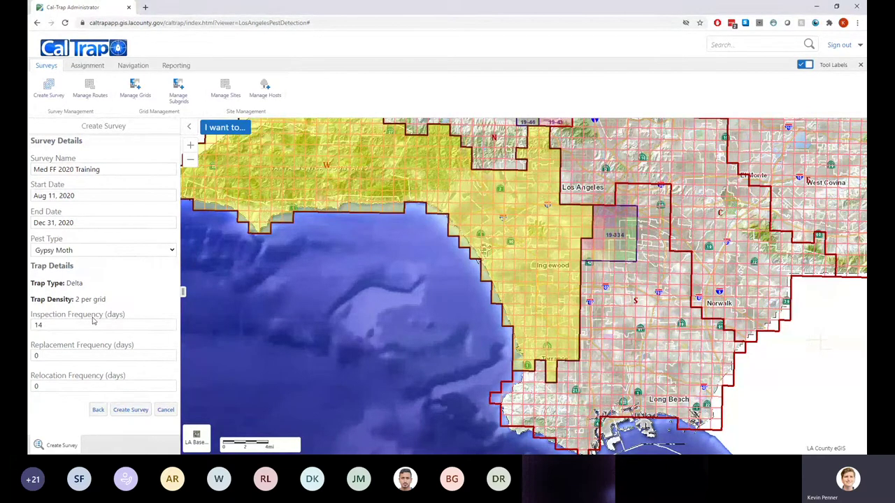
{"action": "key", "text": "Down"}
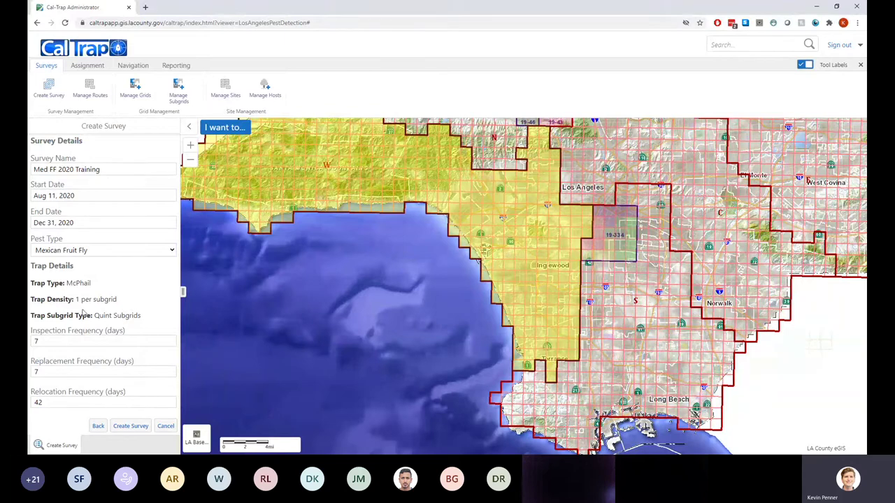
Inspect the inspection, replacement and relocation frequency values, leaving them unchanged
{"action": "double_click", "coordinate": [62, 342]}
{"action": "double_click", "coordinate": [59, 371]}
{"action": "double_click", "coordinate": [56, 402]}
{"action": "left_click", "coordinate": [123, 293]}
Submit the survey and confirm the 'Survey created successfully' message with OK
{"action": "left_click", "coordinate": [128, 428]}
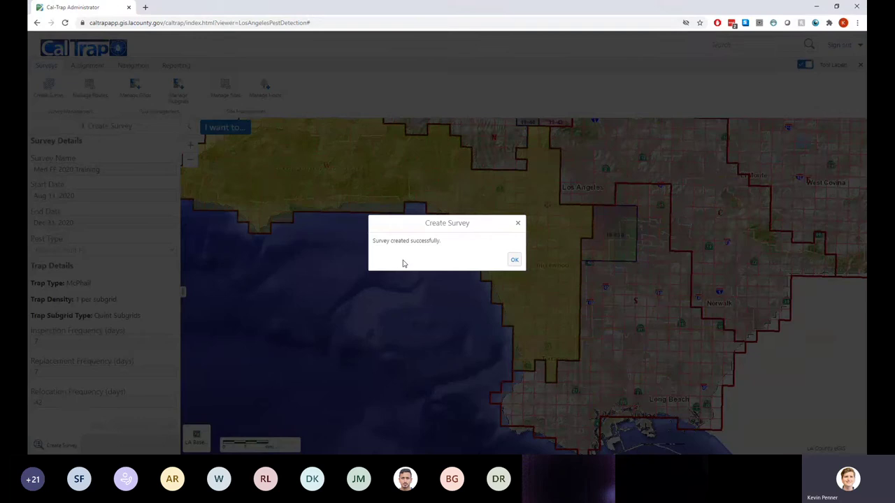
{"action": "left_click", "coordinate": [514, 260]}
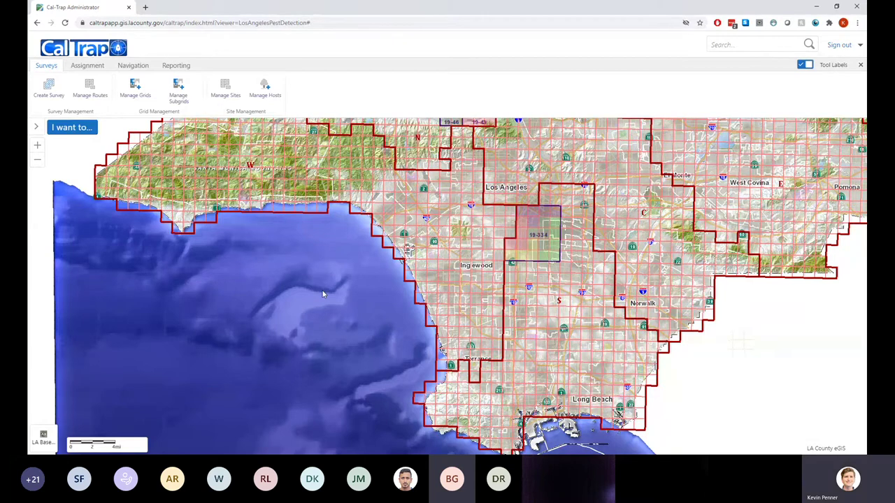
On the Assignment tab, open Manage Vehicles > Add Vehicle, attempt an empty save, then cancel
{"action": "left_click", "coordinate": [88, 65]}
{"action": "left_click", "coordinate": [99, 95]}
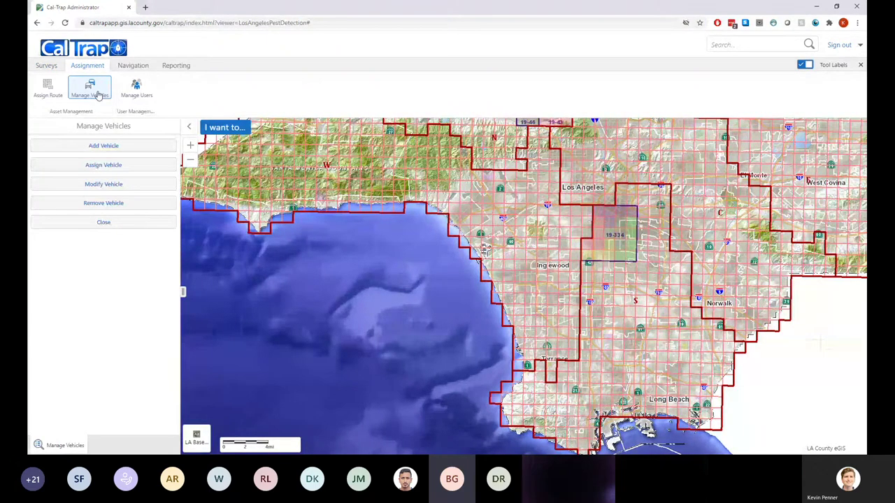
{"action": "left_click", "coordinate": [109, 145]}
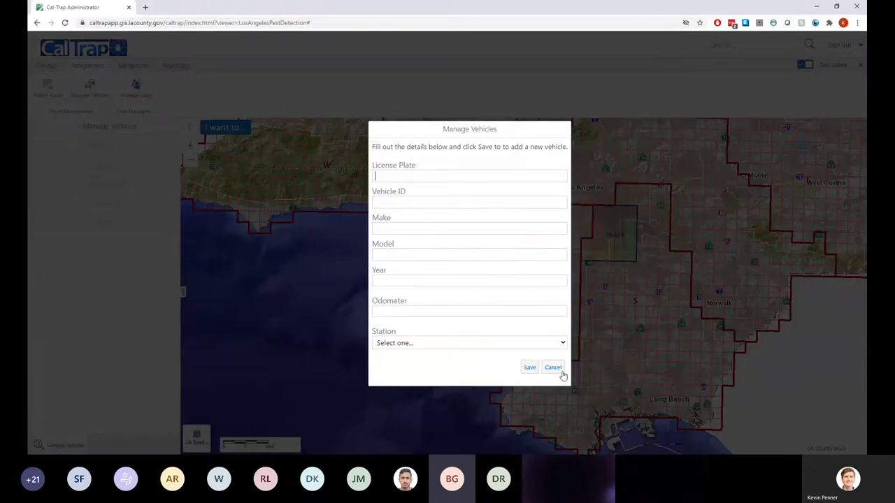
{"action": "left_click", "coordinate": [530, 368]}
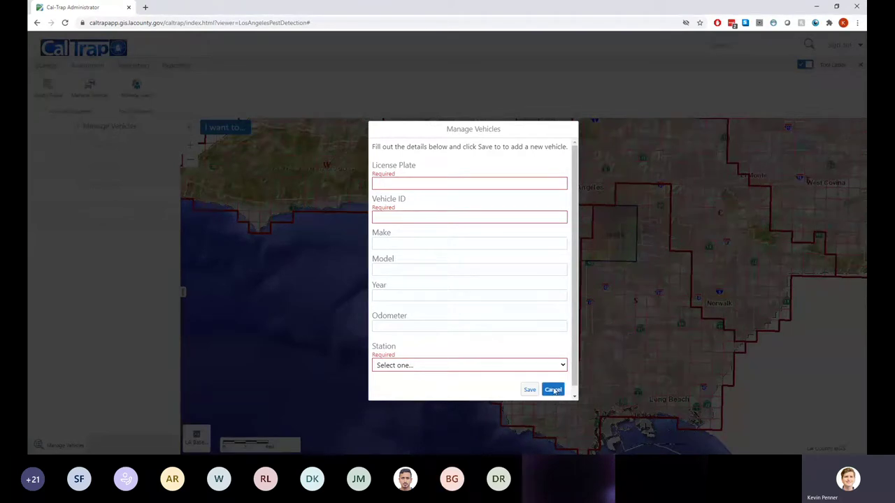
{"action": "left_click", "coordinate": [553, 391]}
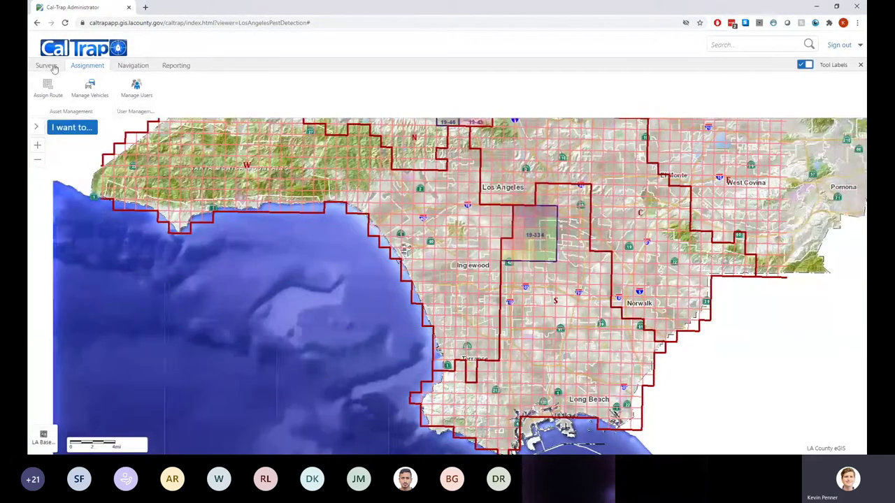
Switch to the Surveys tab, open Manage Routes, and zoom the map in
{"action": "left_click", "coordinate": [46, 65]}
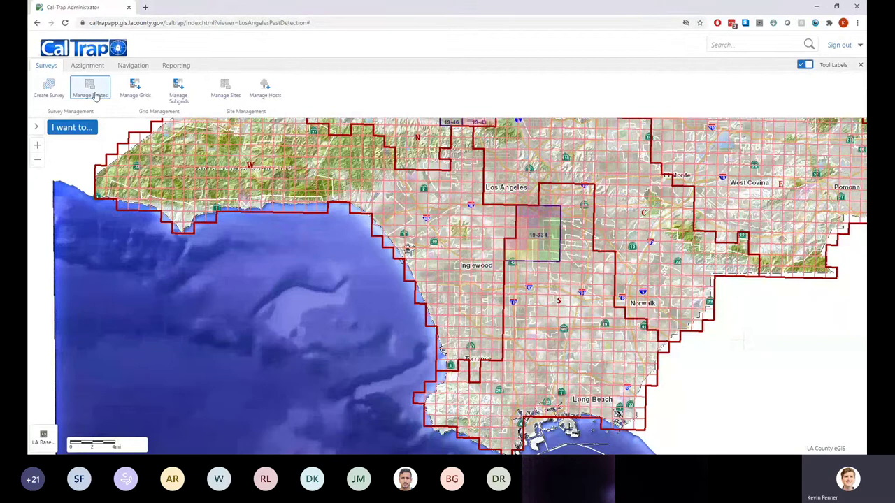
{"action": "left_click", "coordinate": [90, 93]}
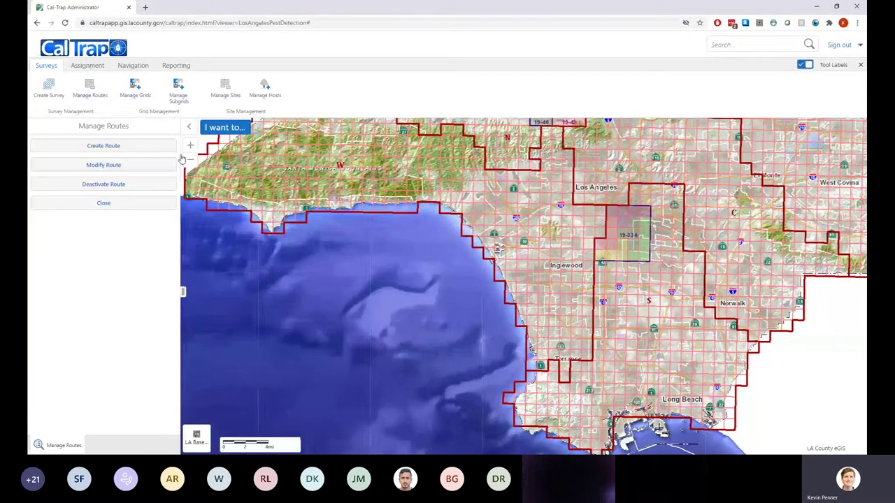
{"action": "scroll", "coordinate": [583, 229], "scroll_direction": "up", "scroll_amount": 2}
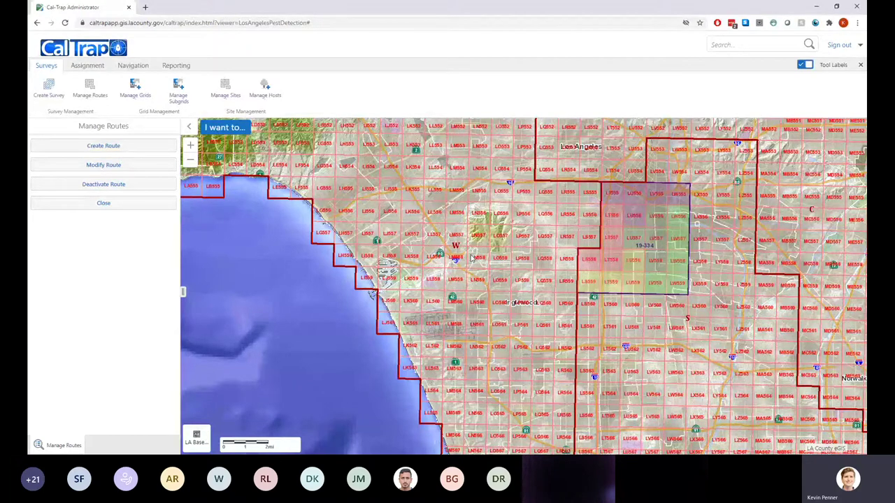
Start a new route named 19-76 with its station set to West
{"action": "left_click", "coordinate": [109, 147]}
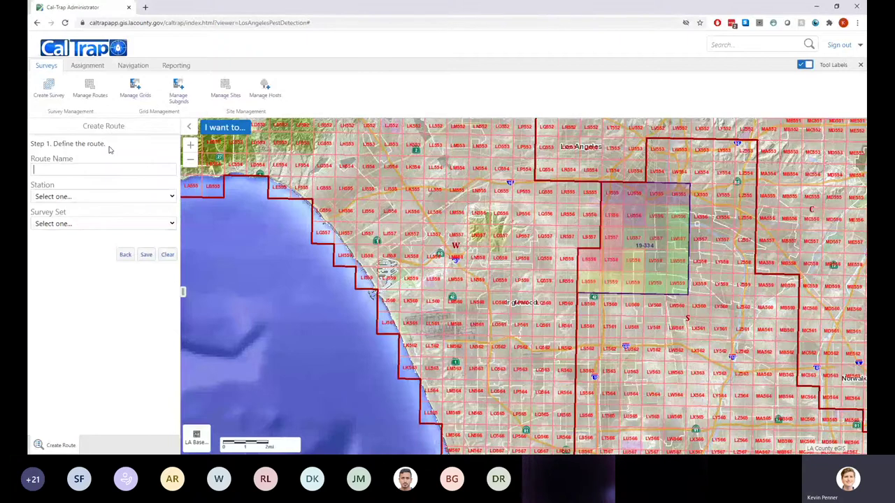
{"action": "type", "text": "19-76"}
{"action": "key", "text": "s"}
{"action": "key", "text": "w"}
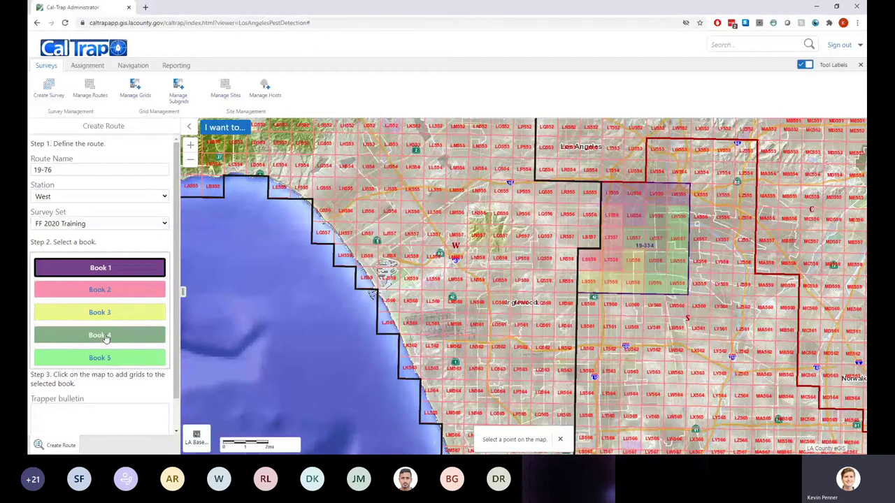
Choose Book 4 for map grids and zoom in around Inglewood and Culver City
{"action": "left_click", "coordinate": [105, 337]}
{"action": "scroll", "coordinate": [518, 233], "scroll_direction": "up", "scroll_amount": 1}
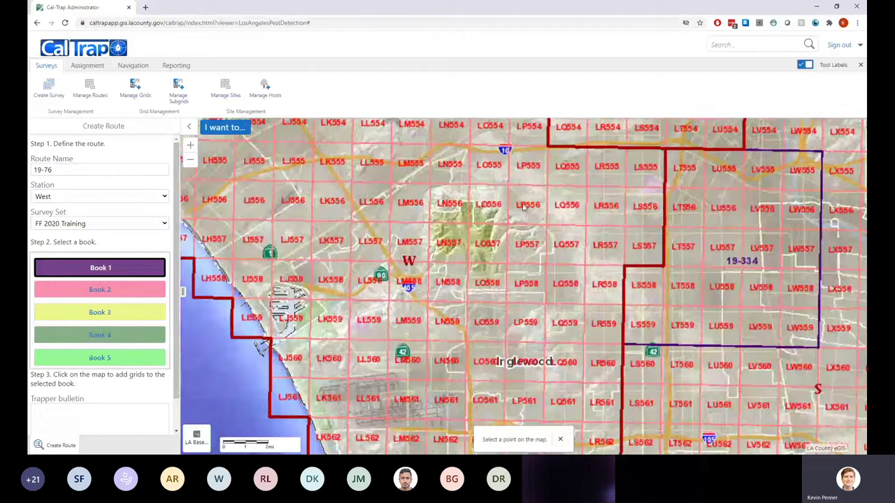
{"action": "scroll", "coordinate": [525, 204], "scroll_direction": "up", "scroll_amount": 1}
{"action": "left_click_drag", "start_coordinate": [560, 198], "coordinate": [551, 215]}
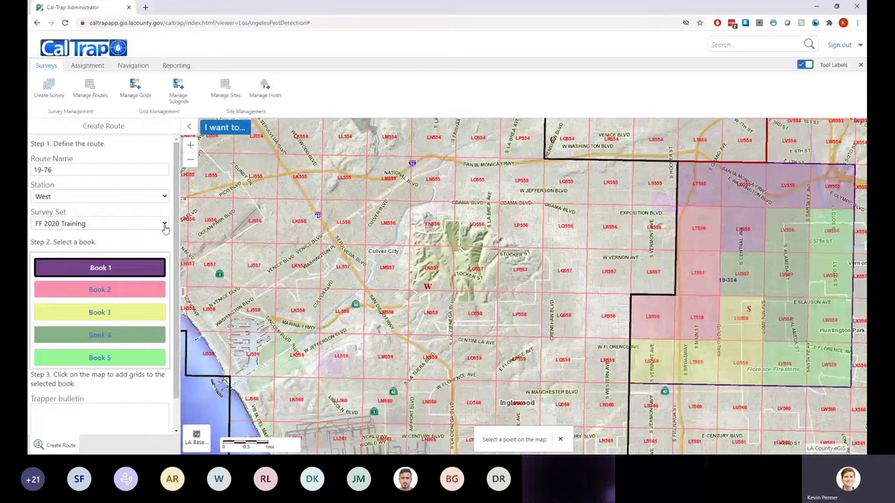
Add grid cells LO555, LP555, LQ555, LQ556, LR555, LR556, LS555 and LS556 to Book 1
{"action": "left_click", "coordinate": [527, 184]}
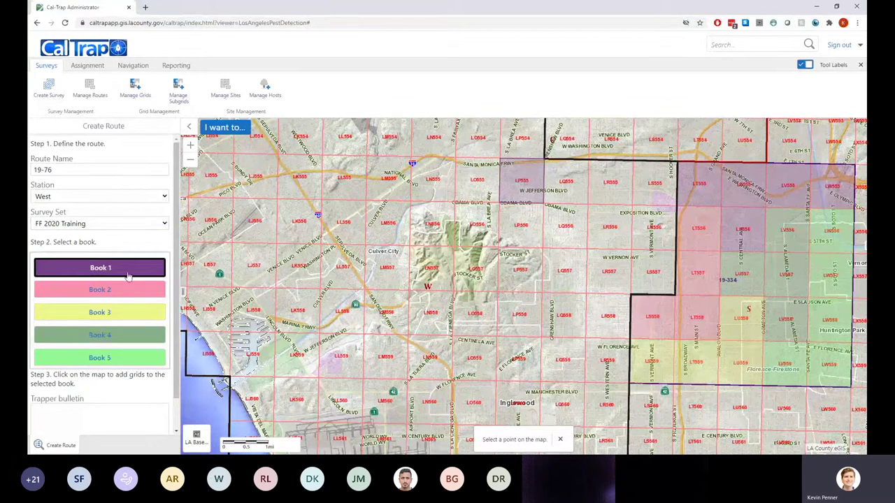
{"action": "left_click", "coordinate": [472, 181]}
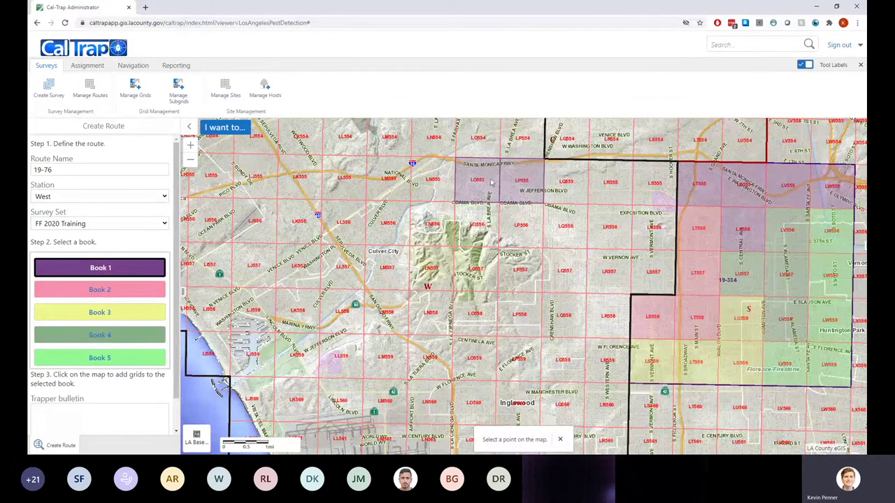
{"action": "left_click", "coordinate": [575, 180]}
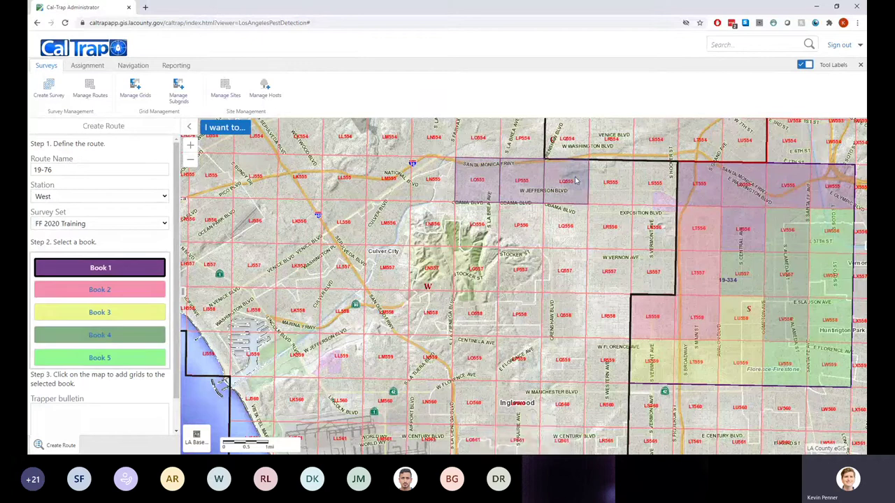
{"action": "left_click", "coordinate": [571, 222]}
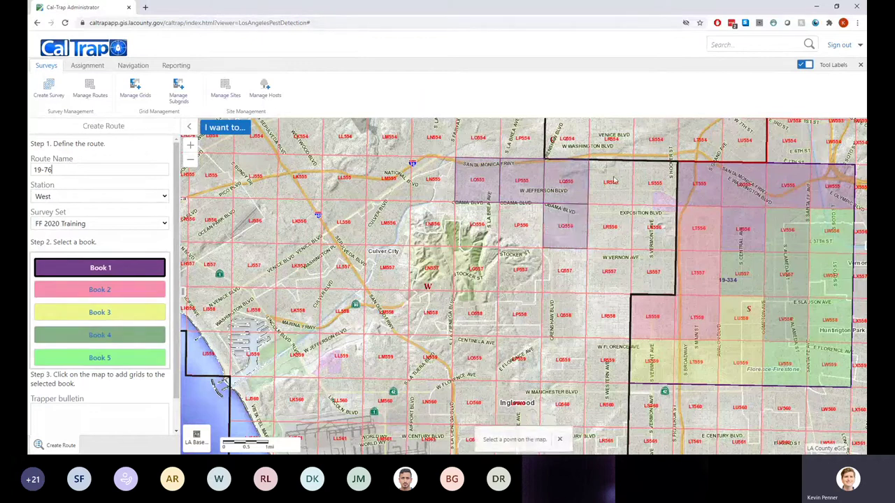
{"action": "left_click", "coordinate": [616, 182]}
{"action": "left_click", "coordinate": [610, 226]}
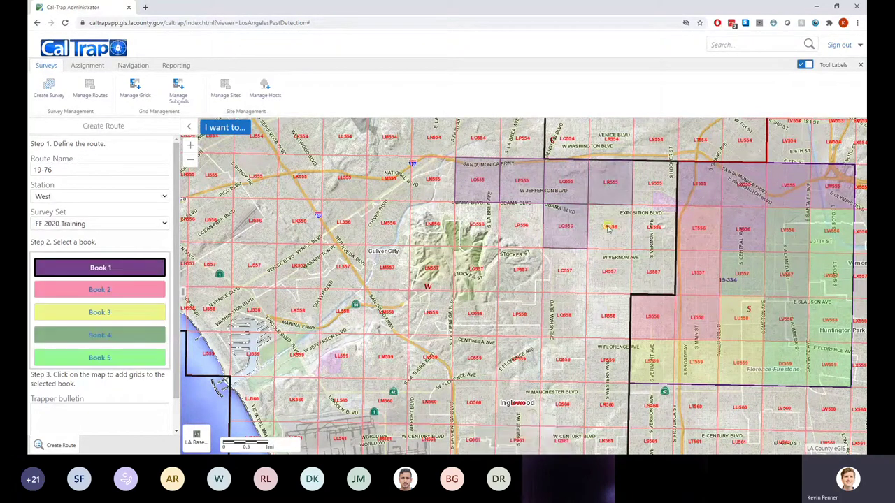
{"action": "left_click", "coordinate": [651, 228]}
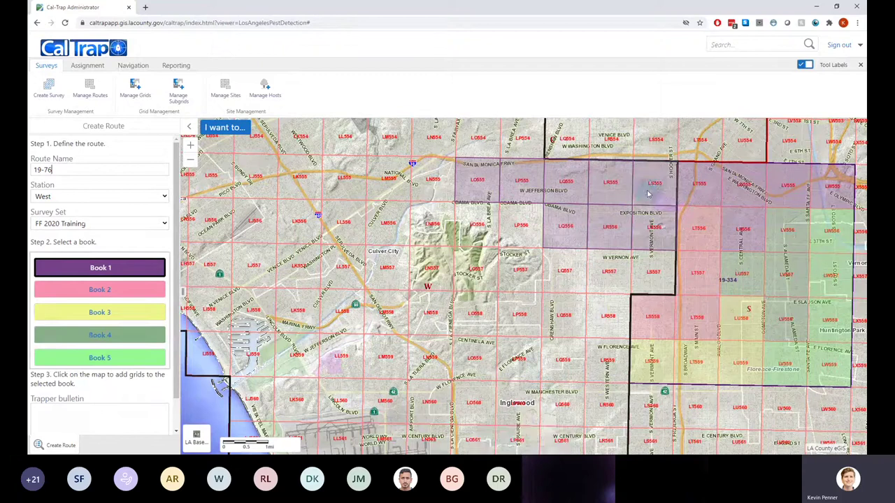
Fill Book 2 with grids LP556, LN556, LN555 and the 557-row cells LS557, LR557, LQ557
{"action": "left_click", "coordinate": [117, 292]}
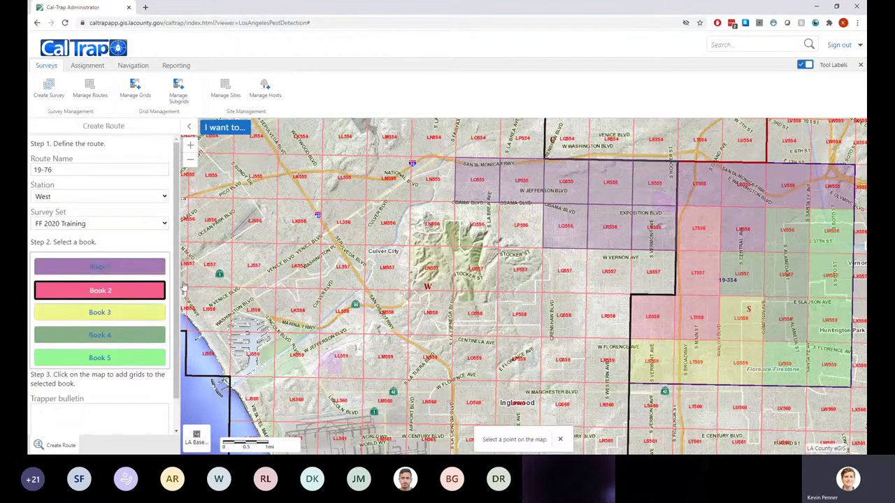
{"action": "left_click", "coordinate": [522, 235]}
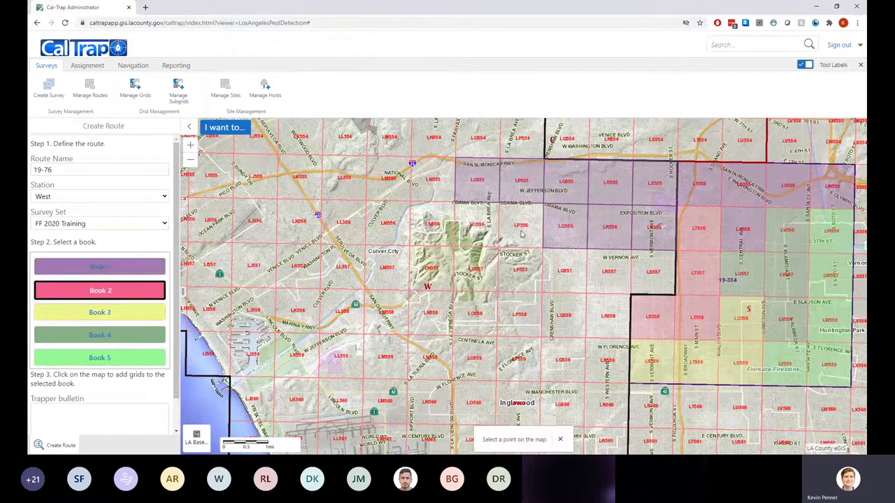
{"action": "left_click", "coordinate": [430, 232]}
{"action": "left_click", "coordinate": [432, 189]}
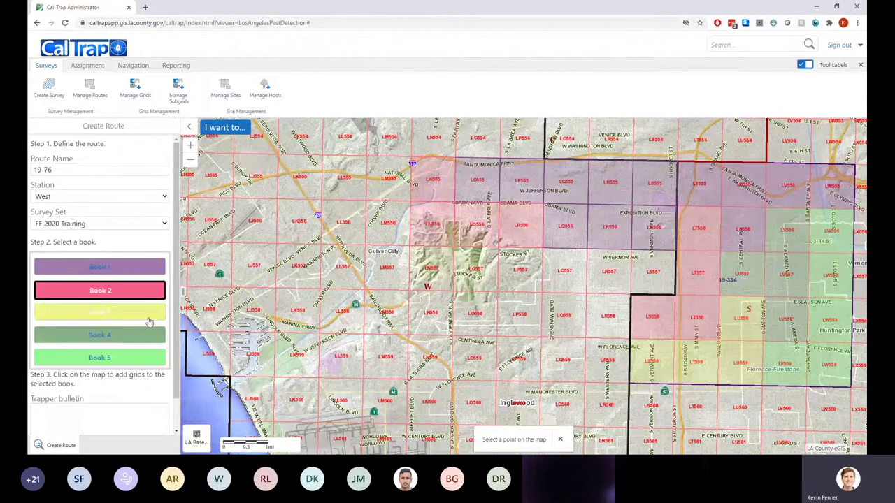
{"action": "left_click", "coordinate": [655, 271]}
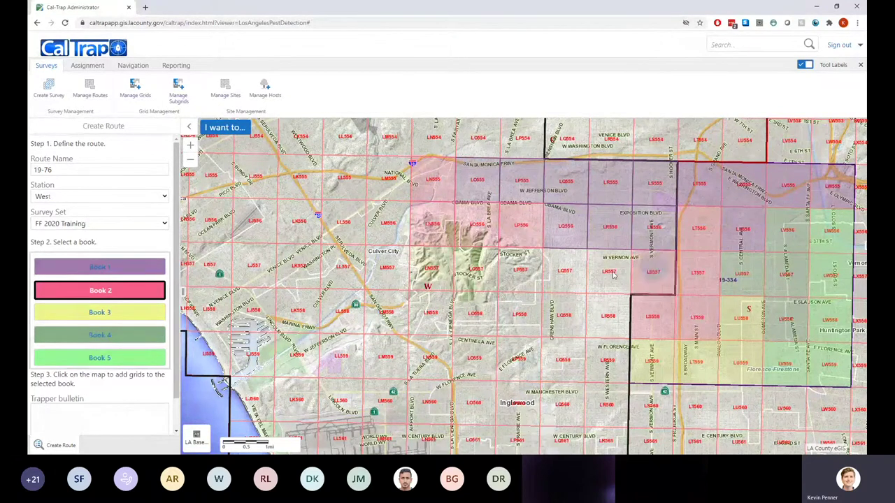
{"action": "left_click", "coordinate": [614, 275]}
{"action": "left_click", "coordinate": [565, 272]}
{"action": "left_click", "coordinate": [516, 272]}
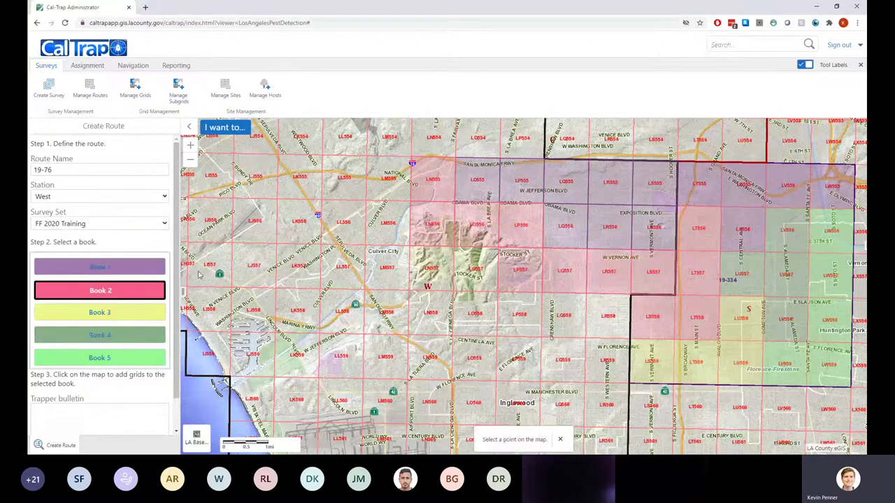
Fill Book 3 with grids LP557, LO557, LO558, LP558, LQ558 and LR558
{"action": "left_click", "coordinate": [80, 314]}
{"action": "left_click", "coordinate": [441, 271]}
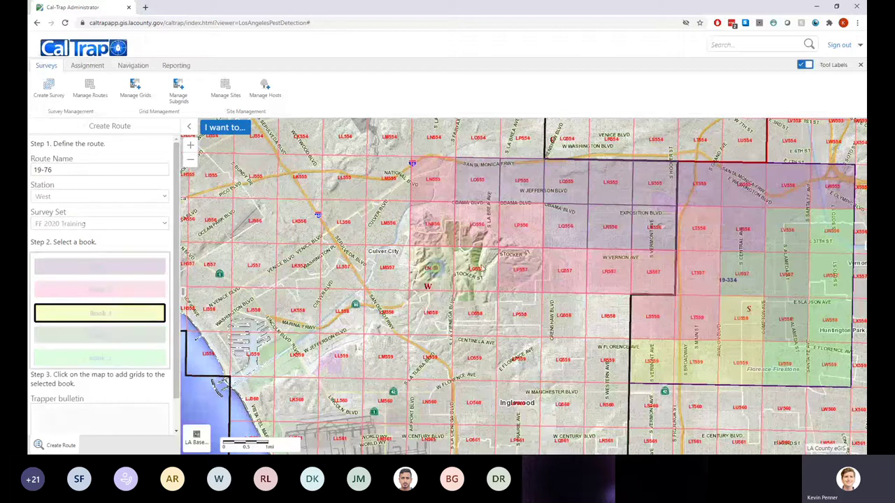
{"action": "left_click", "coordinate": [476, 272]}
{"action": "left_click", "coordinate": [473, 308]}
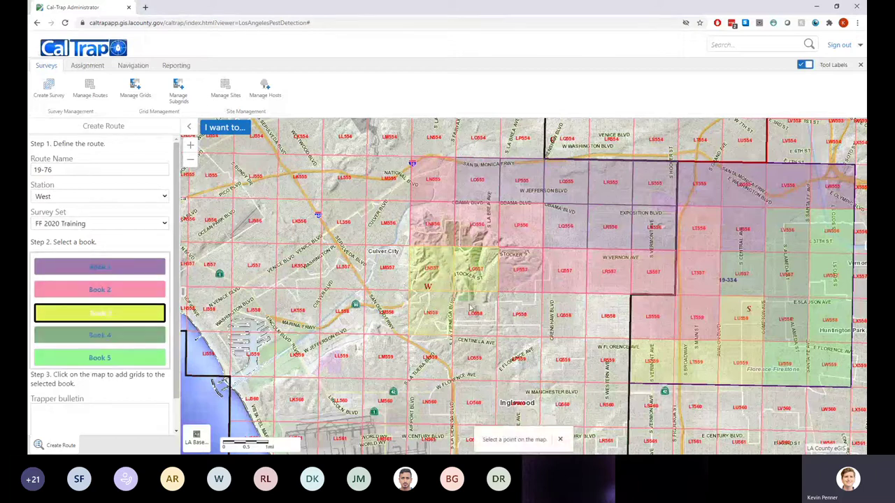
{"action": "left_click", "coordinate": [519, 311]}
{"action": "left_click", "coordinate": [575, 312]}
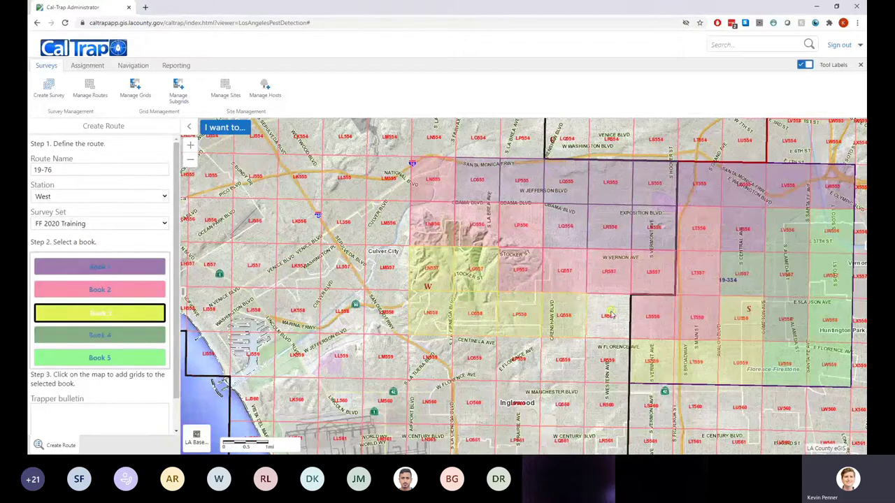
{"action": "left_click", "coordinate": [607, 316]}
Fill Book 4 with the 559-row cells along Centinela, plus LM559 and LM558
{"action": "left_click", "coordinate": [133, 337]}
{"action": "left_click", "coordinate": [449, 355]}
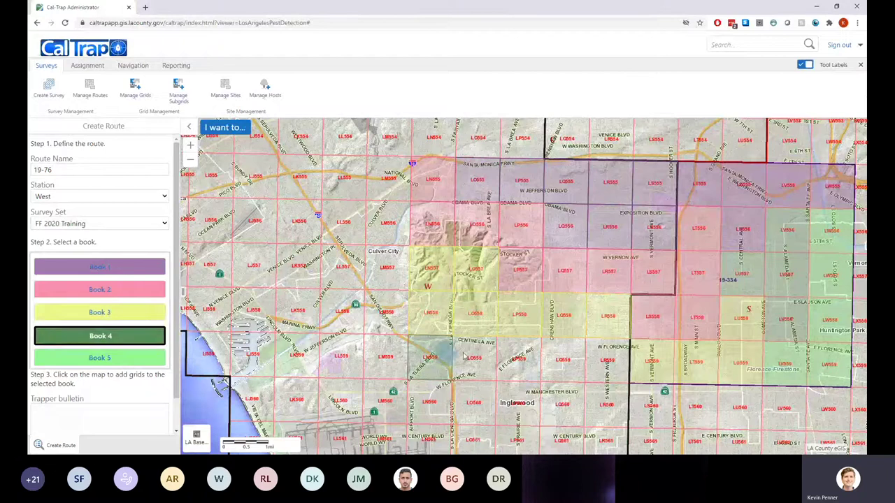
{"action": "left_click", "coordinate": [476, 357]}
{"action": "left_click", "coordinate": [518, 358]}
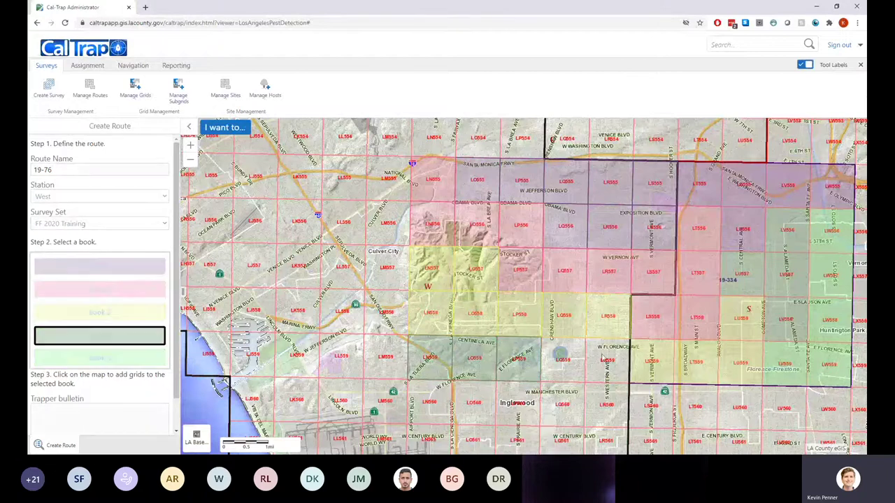
{"action": "left_click", "coordinate": [563, 358]}
{"action": "left_click", "coordinate": [606, 358]}
{"action": "left_click", "coordinate": [384, 359]}
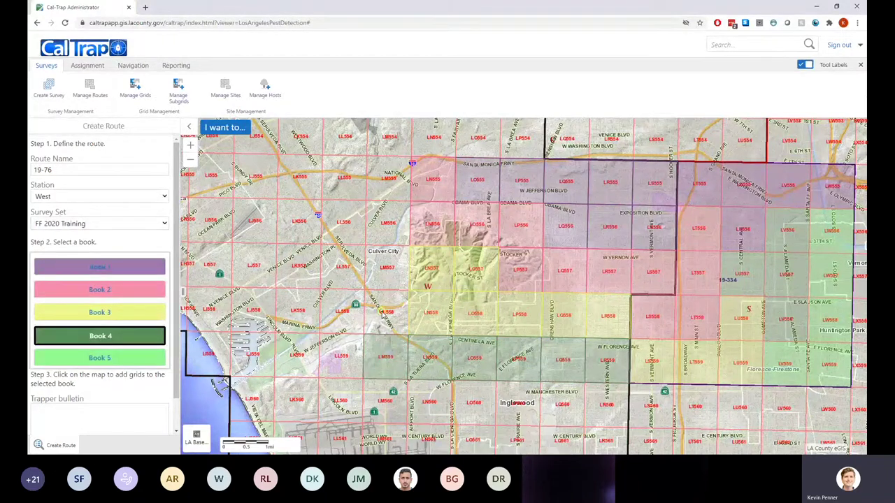
{"action": "left_click", "coordinate": [385, 314]}
Fill Book 5 with grids LM557, LL557, LL558, LL559, LL560, LM560 and one more bottom-row cell
{"action": "left_click", "coordinate": [145, 359]}
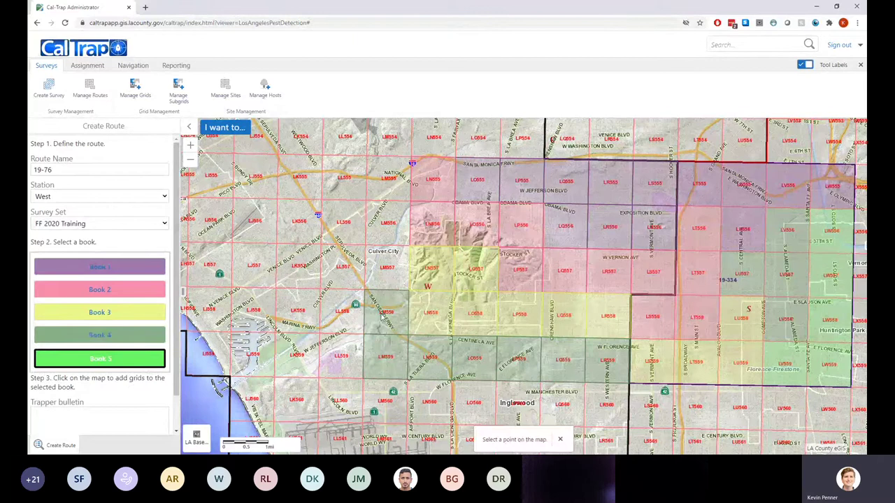
{"action": "left_click", "coordinate": [387, 278]}
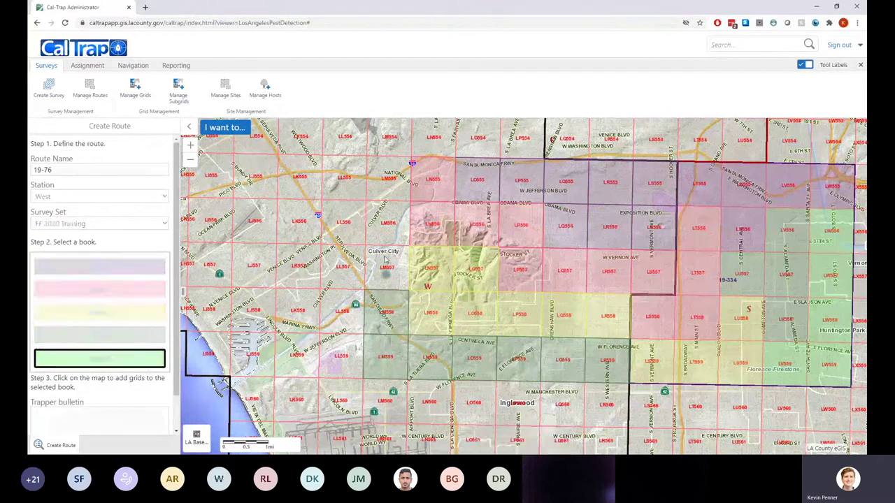
{"action": "left_click", "coordinate": [346, 287]}
{"action": "left_click", "coordinate": [345, 315]}
{"action": "left_click", "coordinate": [342, 357]}
{"action": "left_click", "coordinate": [341, 397]}
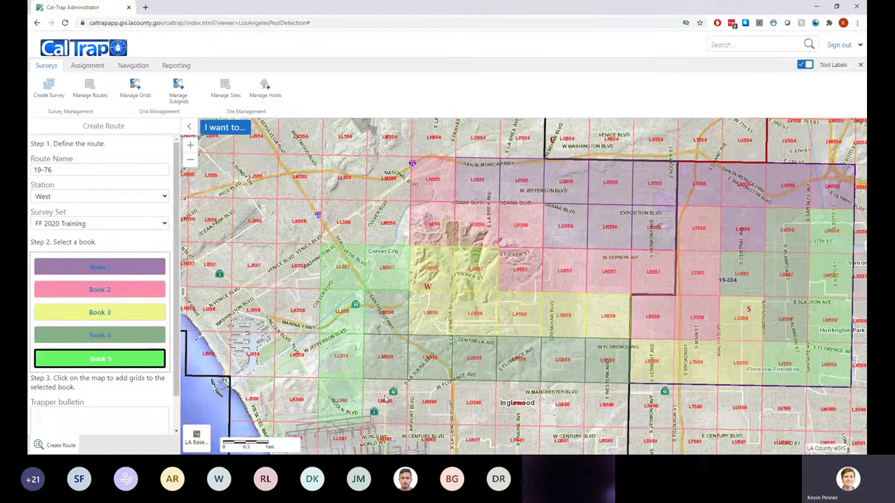
{"action": "left_click", "coordinate": [385, 397]}
{"action": "left_click", "coordinate": [442, 400]}
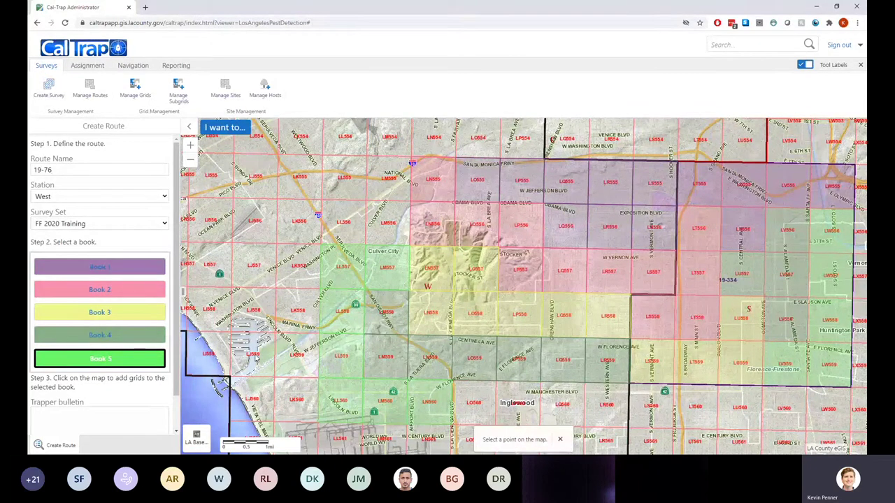
Add grids LM555 and LN556 to Book 1
{"action": "scroll", "coordinate": [130, 356], "scroll_direction": "down", "scroll_amount": 2}
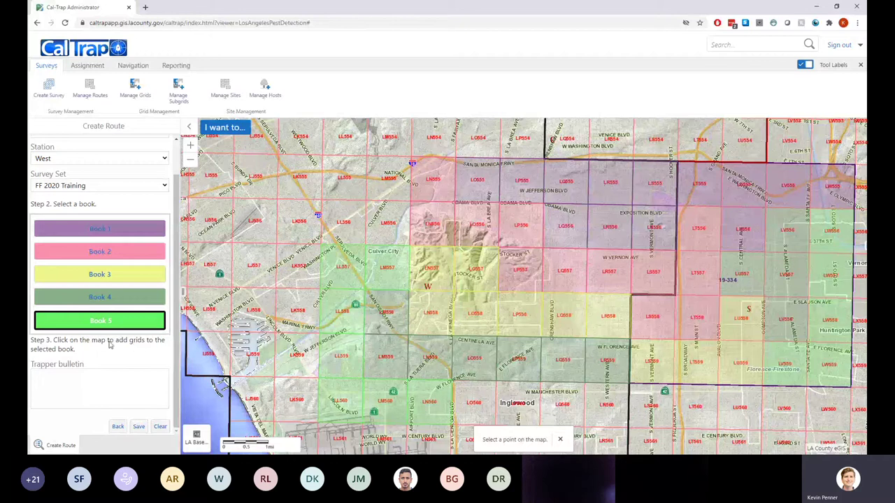
{"action": "left_click", "coordinate": [415, 397]}
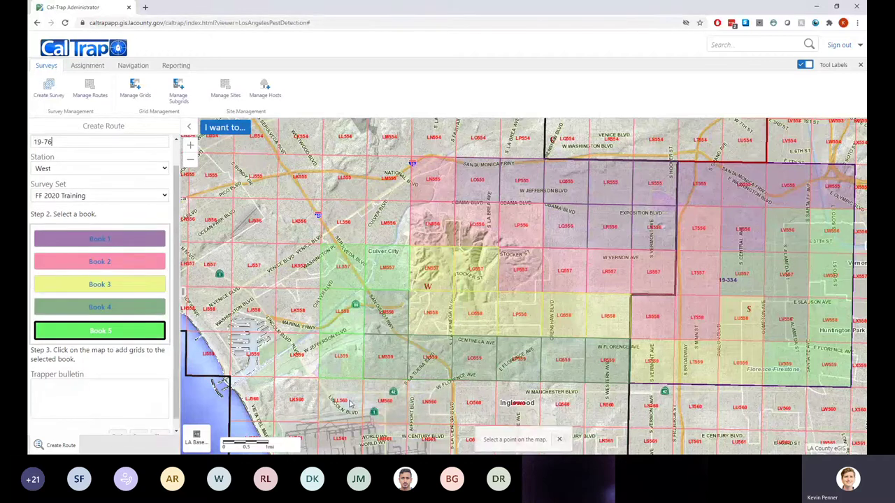
{"action": "left_click", "coordinate": [76, 240]}
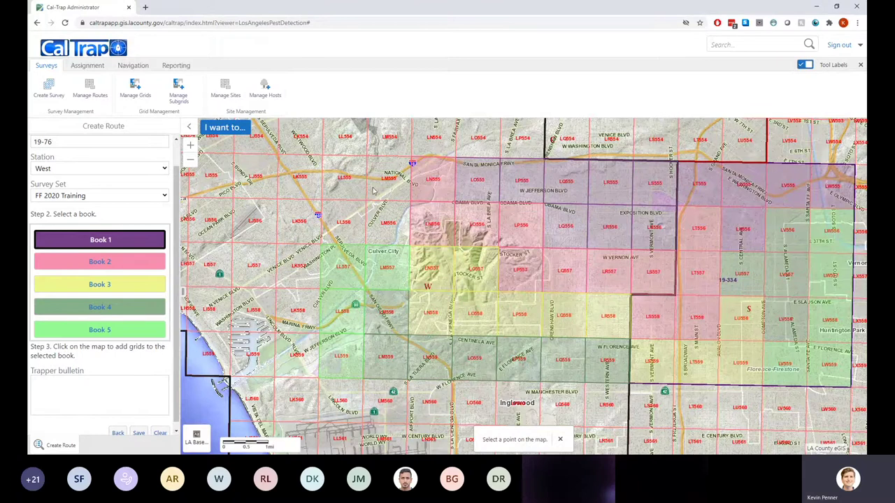
{"action": "left_click", "coordinate": [429, 184]}
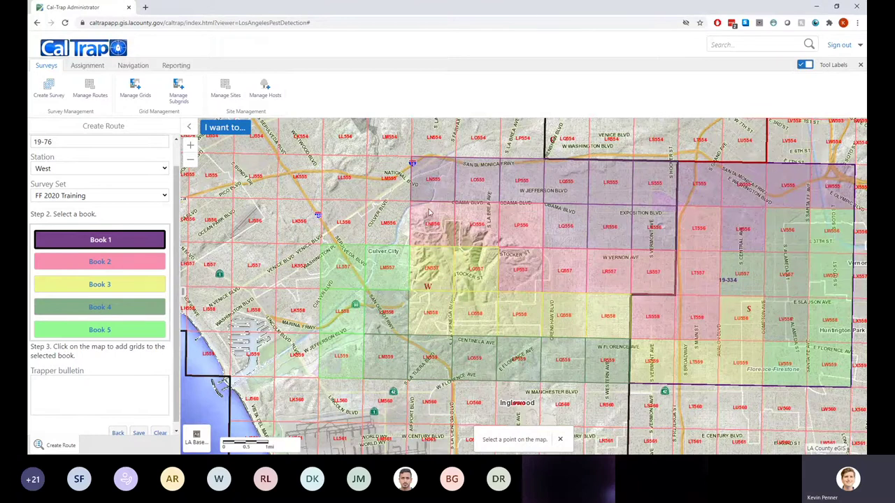
{"action": "left_click", "coordinate": [429, 212]}
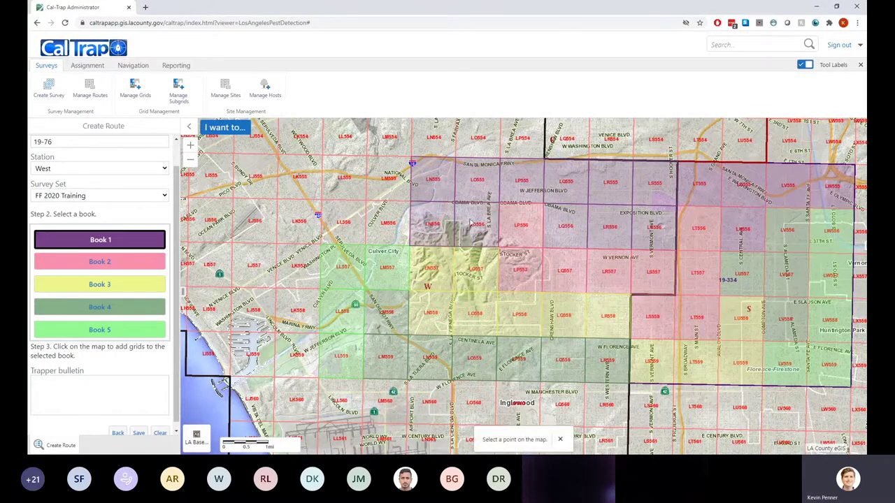
Reassign grid LN556 from Book 1 to Book 2
{"action": "left_click", "coordinate": [130, 263]}
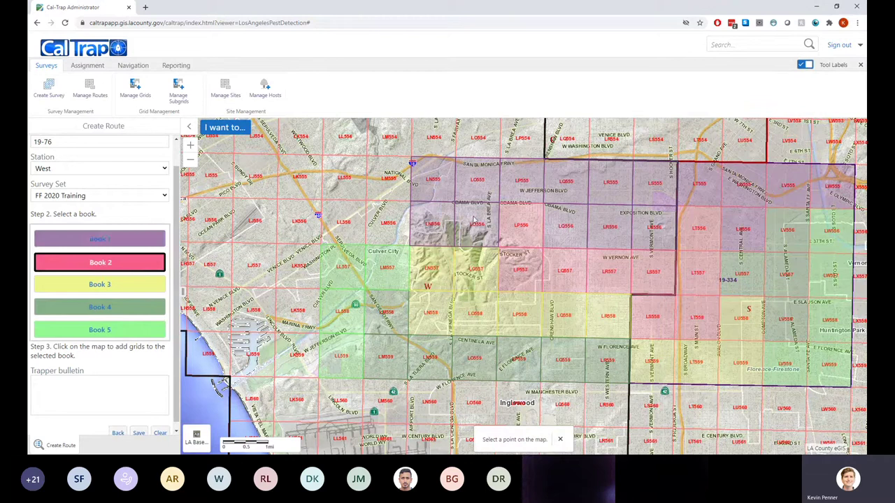
{"action": "left_click", "coordinate": [435, 225]}
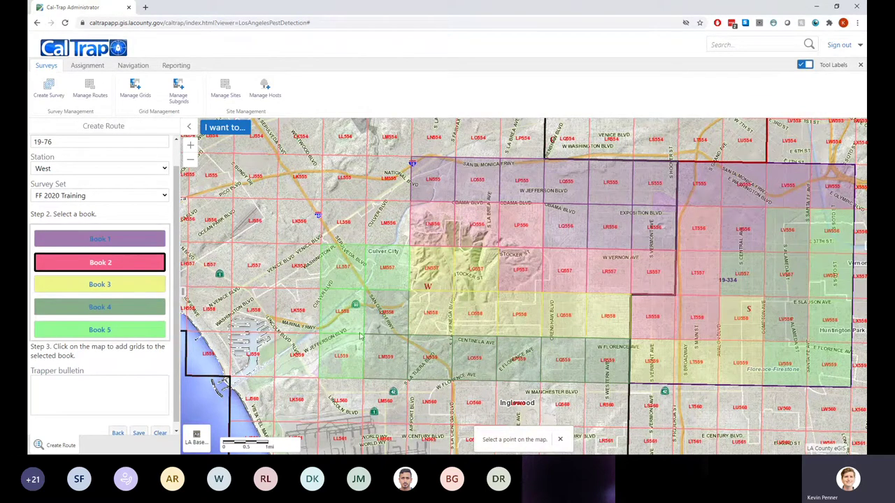
{"action": "left_click", "coordinate": [429, 233]}
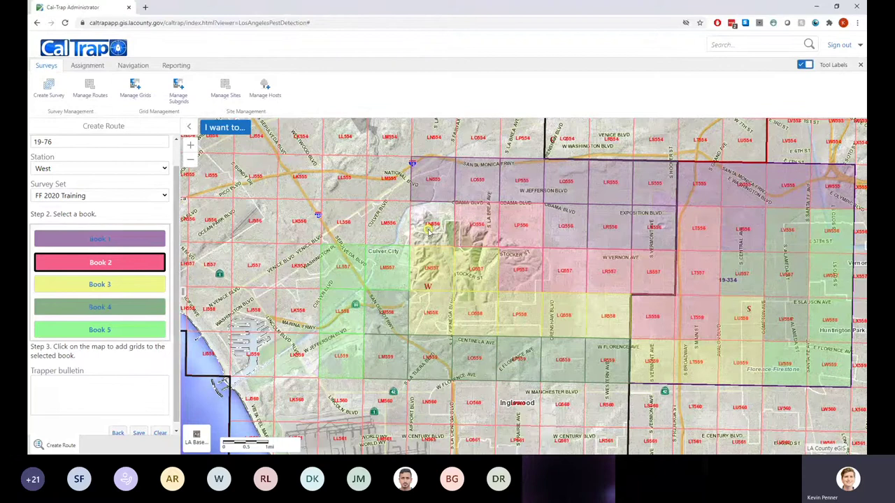
{"action": "left_click", "coordinate": [430, 233]}
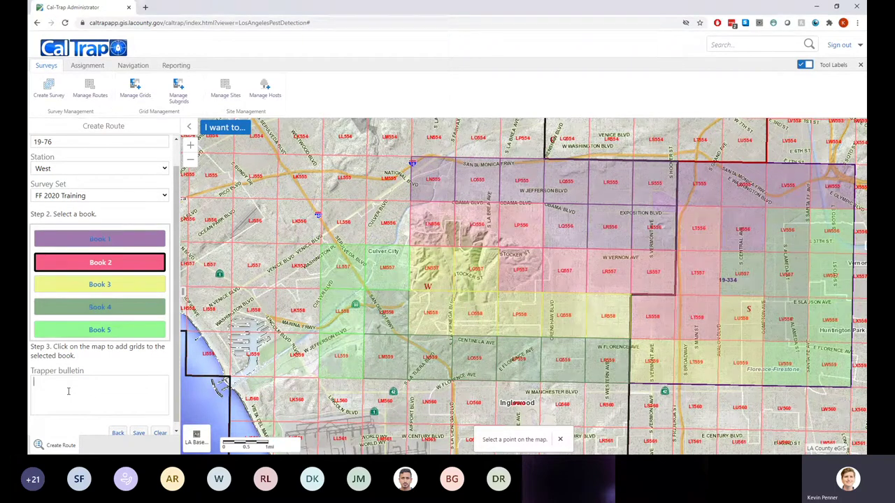
Enter the trapper bulletin 'Only complete book 2 and 3' and save route 19-76 as new
{"action": "type", "text": "Only complete book 2 and 3."}
{"action": "scroll", "coordinate": [104, 364], "scroll_direction": "down", "scroll_amount": 1}
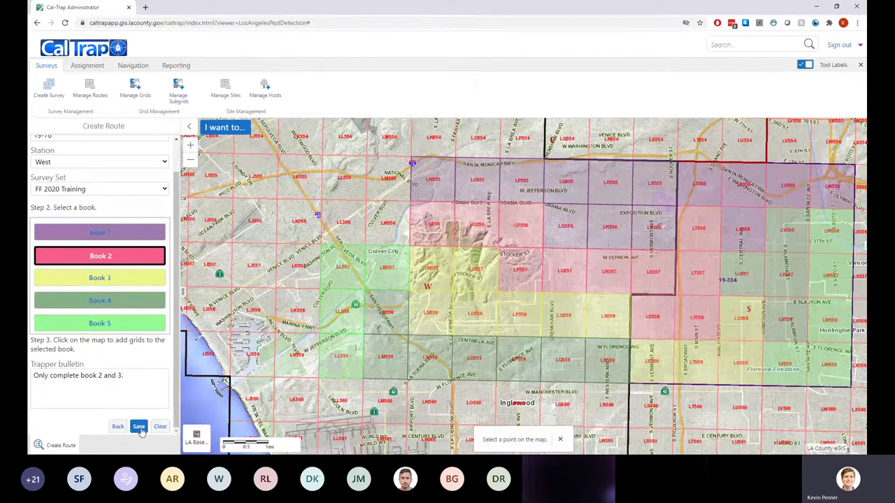
{"action": "left_click", "coordinate": [139, 428]}
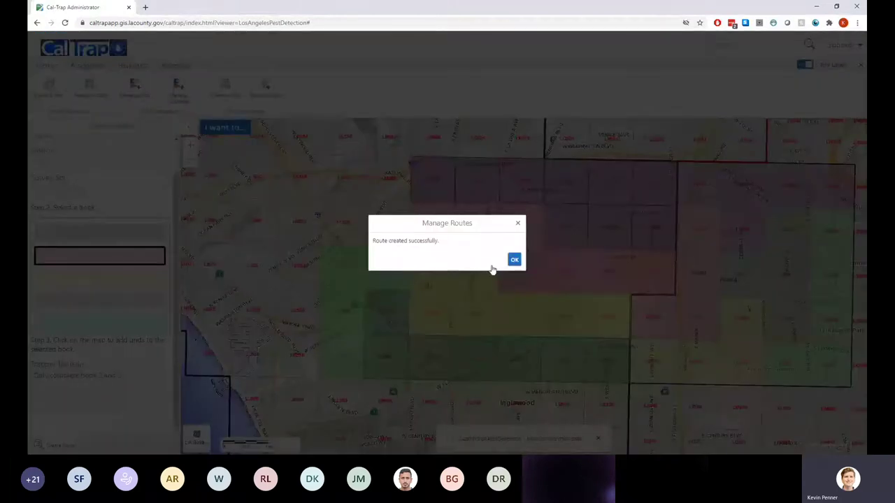
Dismiss the 'Route created successfully' message and zoom out to see route 19-76 on the map
{"action": "left_click", "coordinate": [515, 260]}
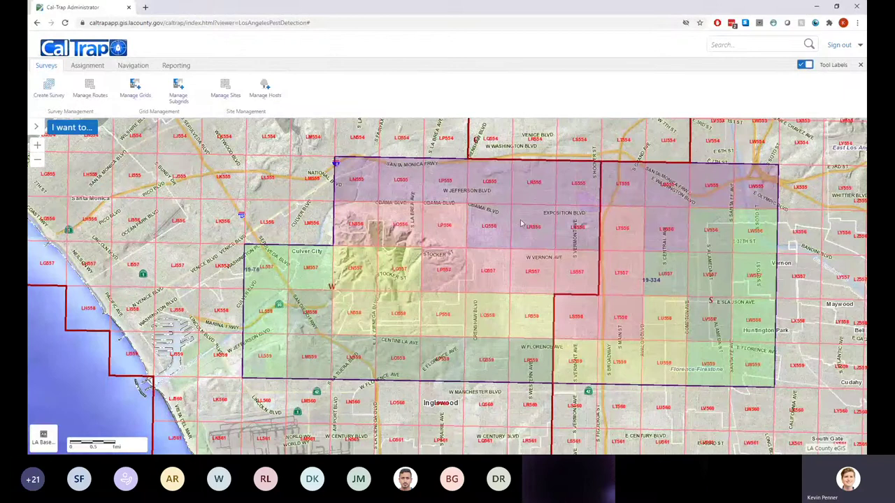
{"action": "left_click_drag", "start_coordinate": [347, 305], "coordinate": [384, 277]}
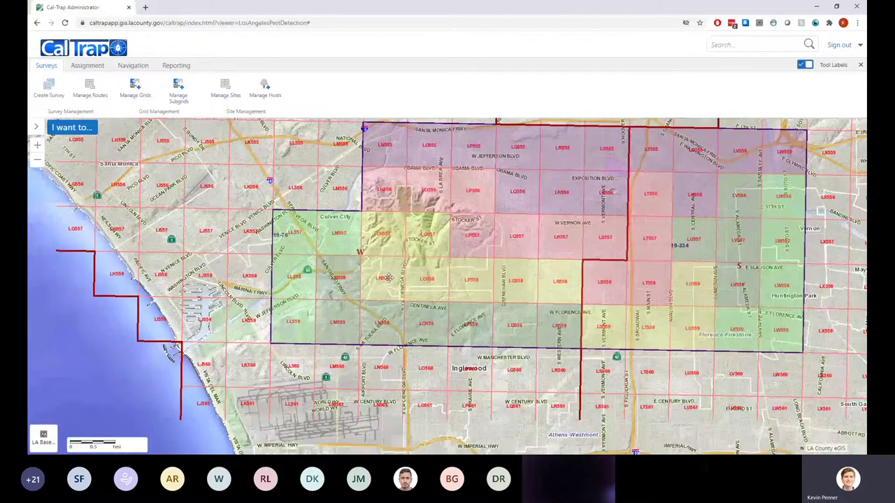
{"action": "scroll", "coordinate": [483, 282], "scroll_direction": "down", "scroll_amount": 1}
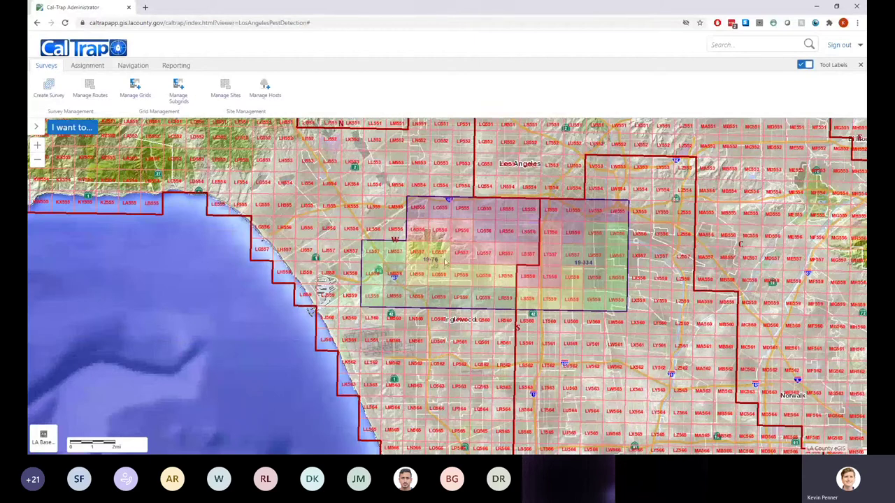
Open route 19-76 from FF 2020 Training for modification and select its trapper bulletin text
{"action": "left_click", "coordinate": [77, 96]}
{"action": "left_click", "coordinate": [103, 165]}
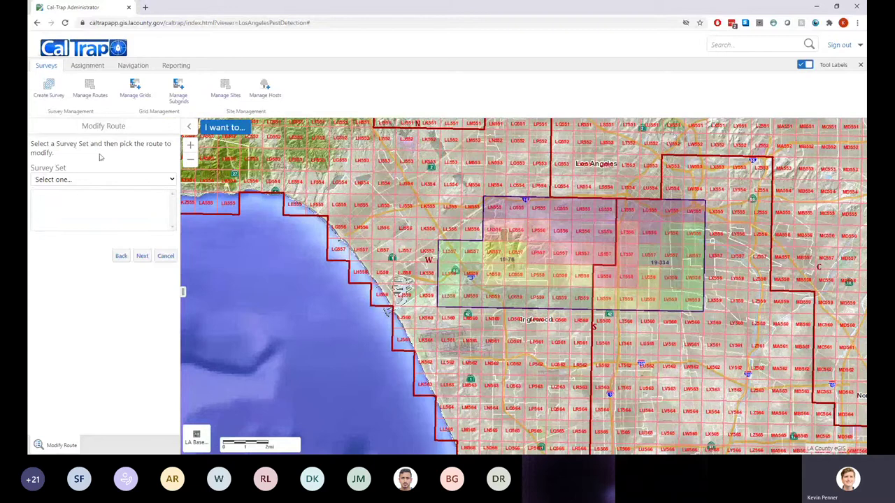
{"action": "left_click", "coordinate": [77, 199]}
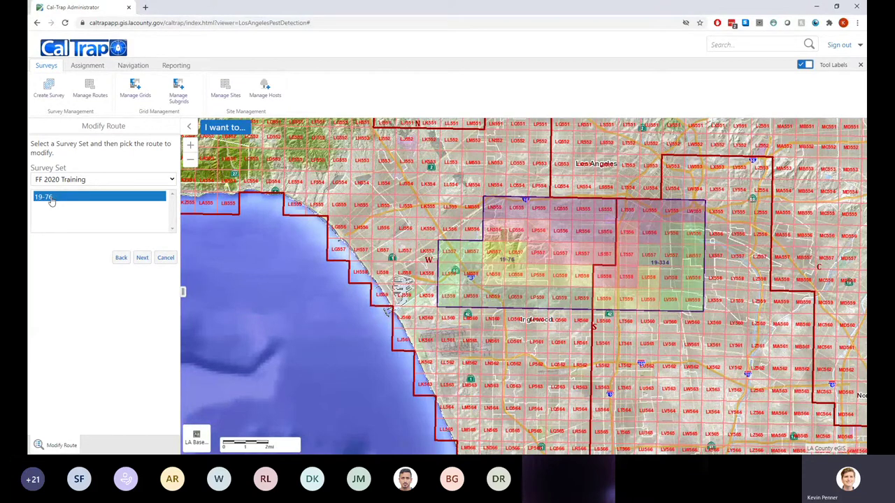
{"action": "left_click", "coordinate": [50, 199]}
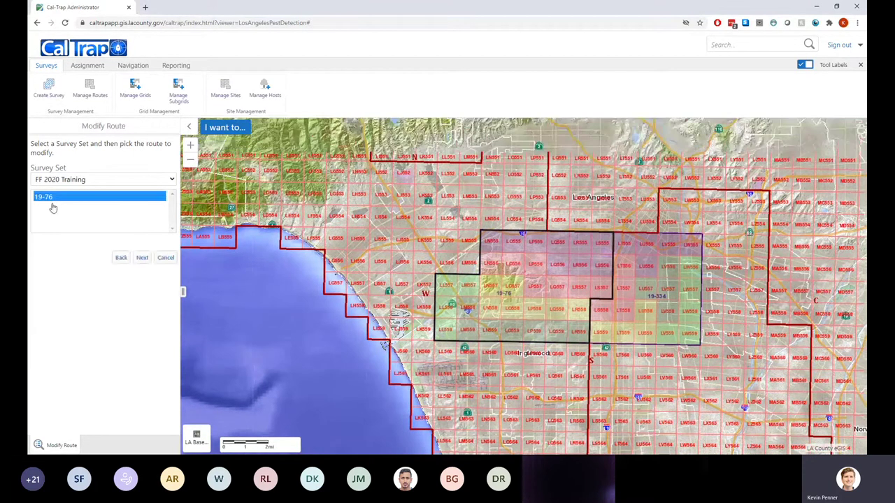
{"action": "left_click_drag", "start_coordinate": [381, 365], "coordinate": [404, 225]}
{"action": "left_click", "coordinate": [59, 202]}
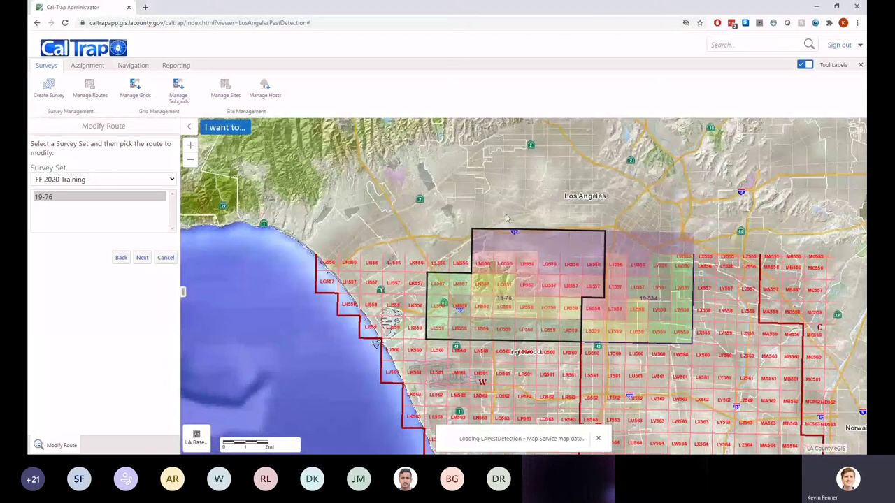
{"action": "left_click", "coordinate": [61, 199]}
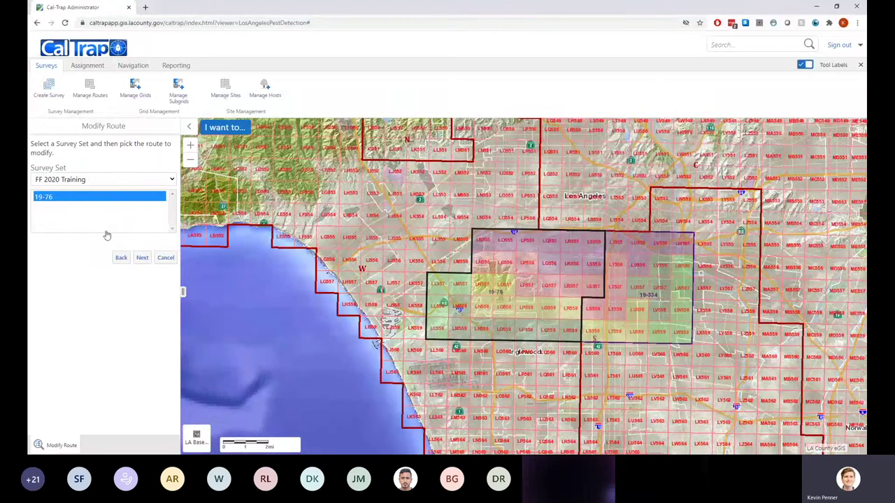
{"action": "left_click", "coordinate": [140, 258]}
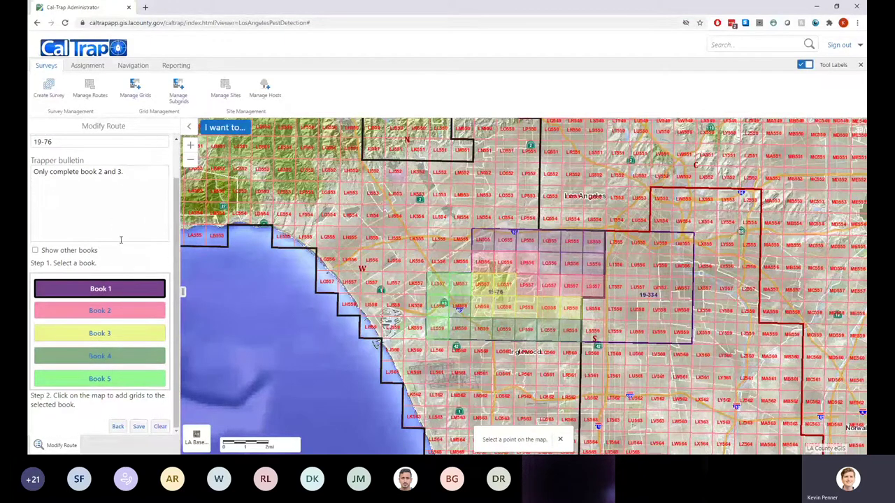
{"action": "scroll", "coordinate": [133, 217], "scroll_direction": "up", "scroll_amount": 1}
{"action": "left_click", "coordinate": [133, 217]}
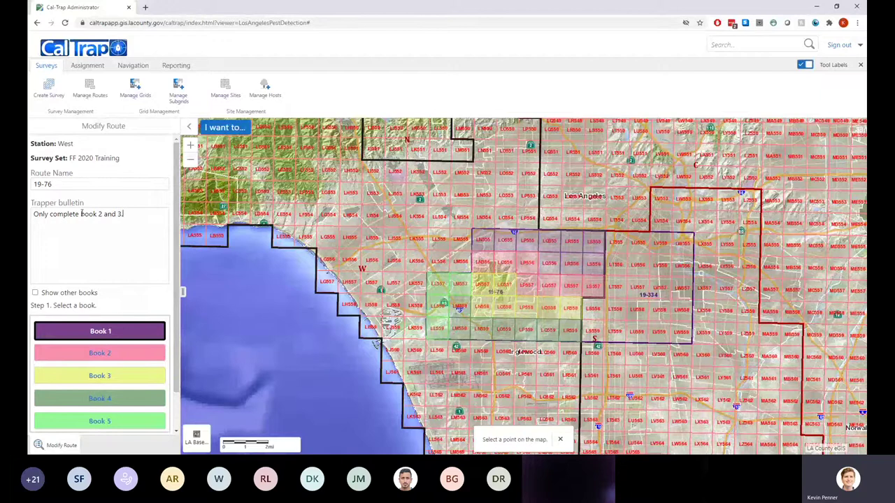
{"action": "key", "text": "ctrl+a"}
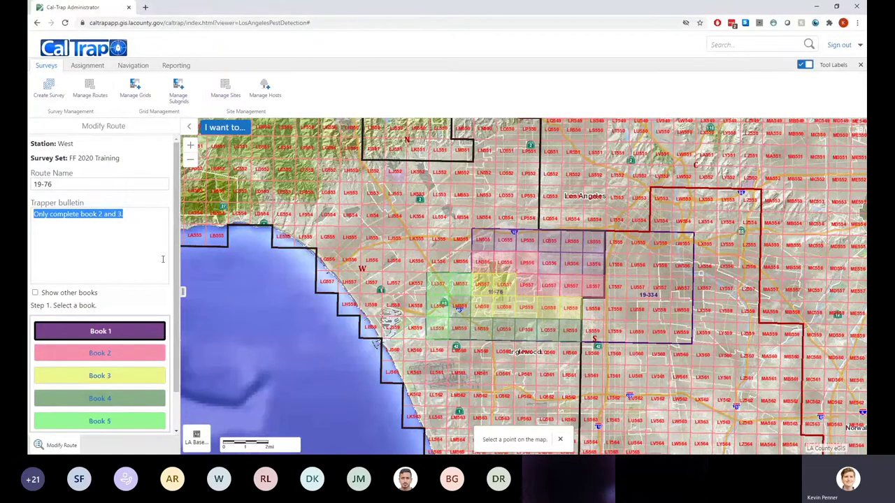
Toggle shading of route 19-334's book grids on and off to compare with route 19-76
{"action": "left_click", "coordinate": [35, 293]}
{"action": "left_click", "coordinate": [35, 293]}
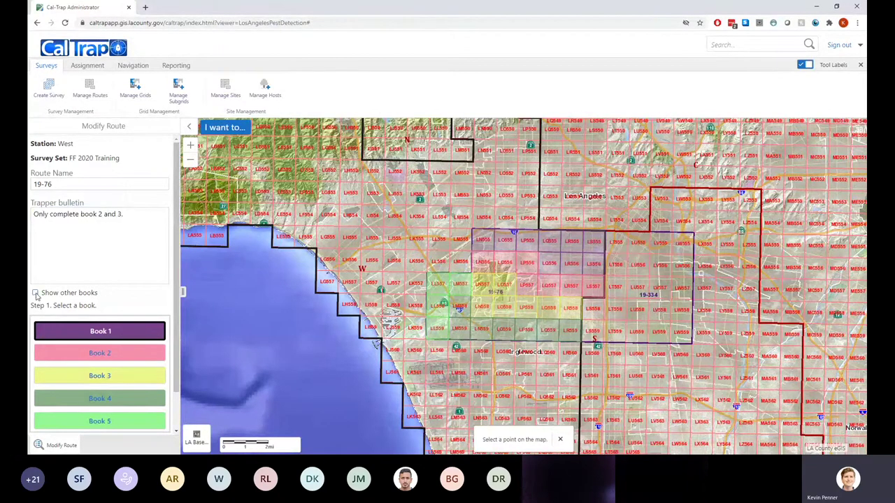
{"action": "left_click", "coordinate": [35, 293]}
{"action": "left_click", "coordinate": [35, 293]}
{"action": "left_click", "coordinate": [35, 293]}
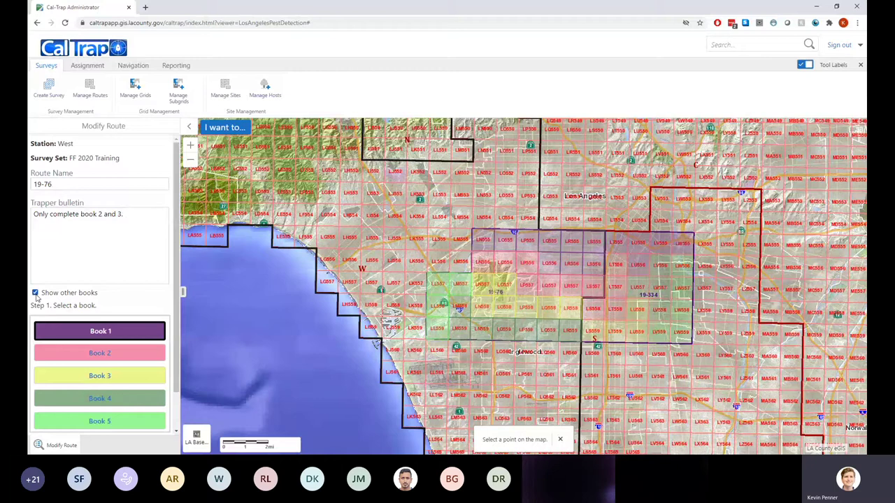
{"action": "left_click", "coordinate": [34, 293]}
{"action": "left_click", "coordinate": [35, 293]}
{"action": "left_click", "coordinate": [35, 293]}
{"action": "left_click", "coordinate": [35, 293]}
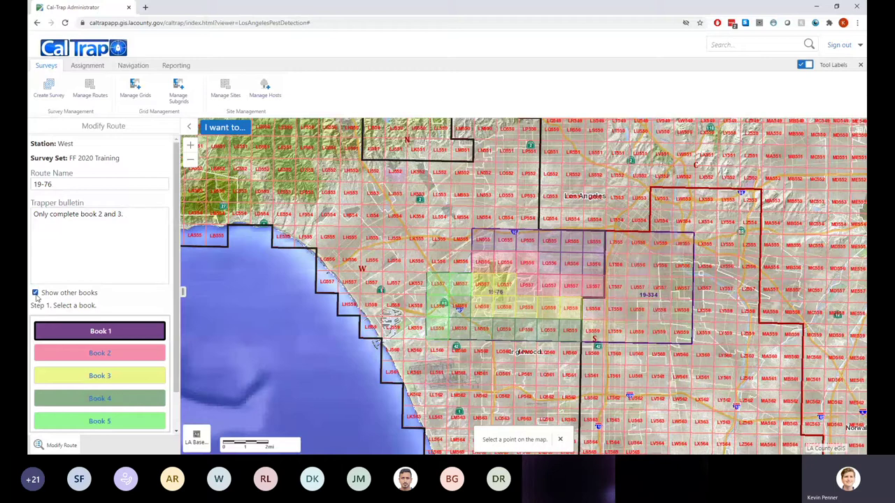
{"action": "left_click", "coordinate": [35, 293]}
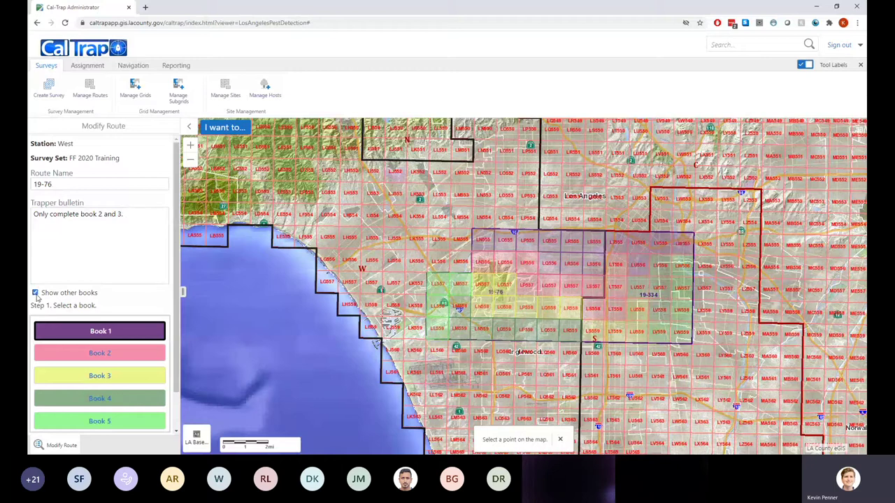
{"action": "left_click", "coordinate": [36, 295]}
{"action": "left_click", "coordinate": [36, 294]}
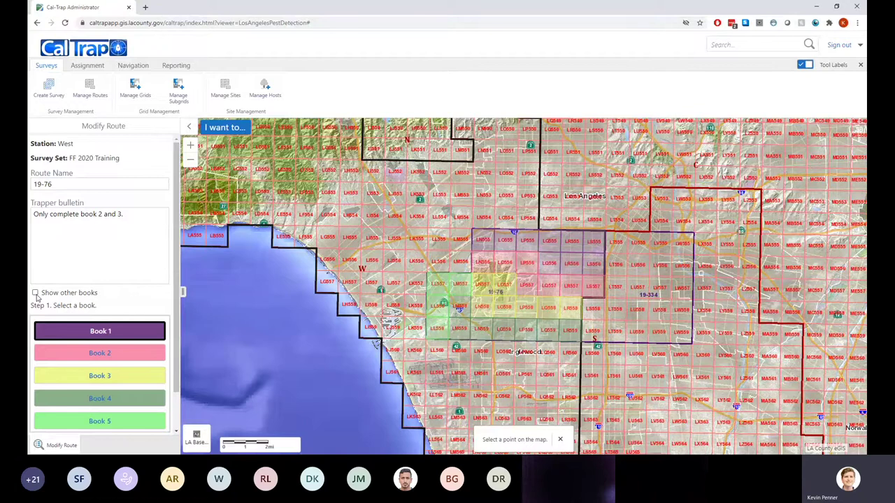
{"action": "left_click", "coordinate": [35, 293]}
{"action": "left_click", "coordinate": [35, 293]}
{"action": "left_click", "coordinate": [34, 293]}
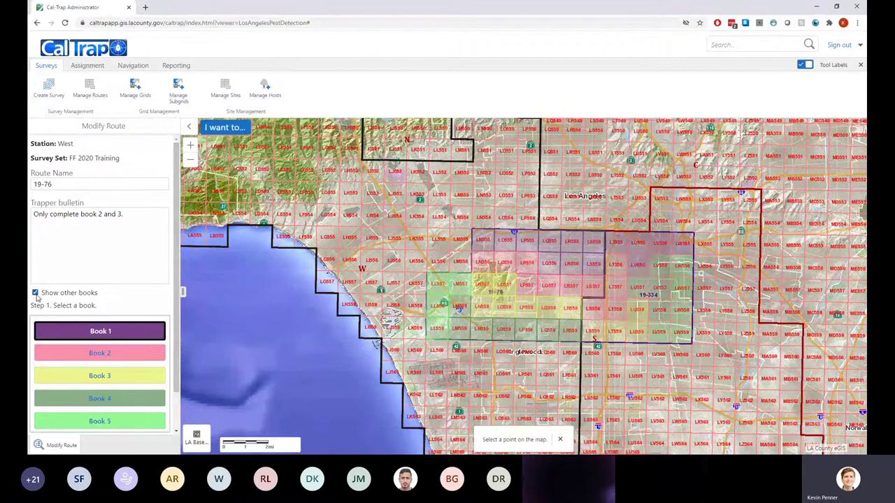
{"action": "left_click", "coordinate": [35, 293]}
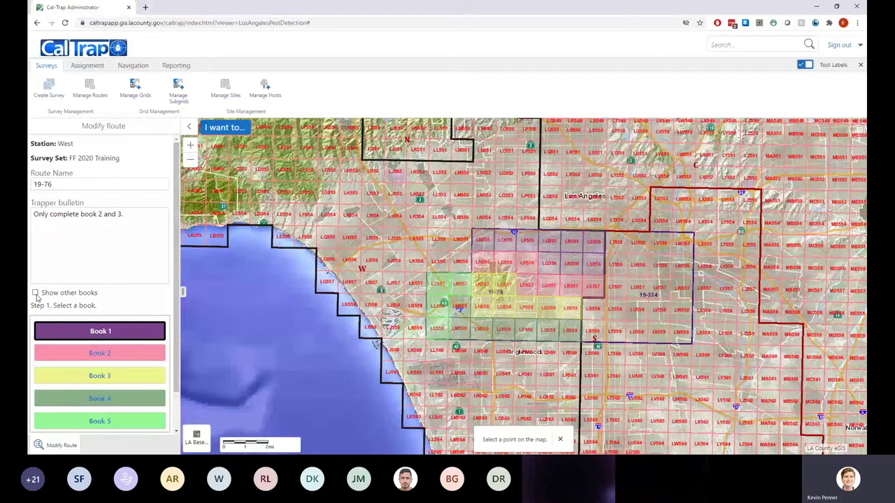
Acknowledge the route update confirmation and recentre the map on the route grids
{"action": "scroll", "coordinate": [514, 326], "scroll_direction": "up", "scroll_amount": 2}
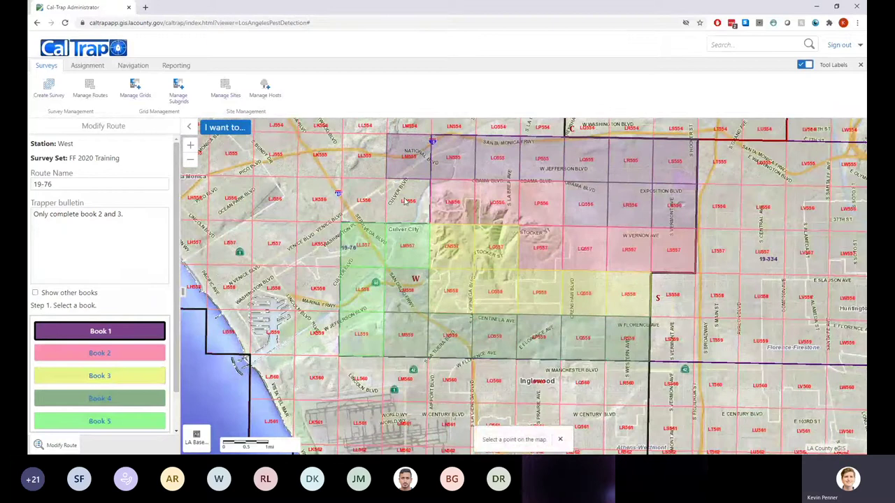
{"action": "scroll", "coordinate": [130, 297], "scroll_direction": "down", "scroll_amount": 1}
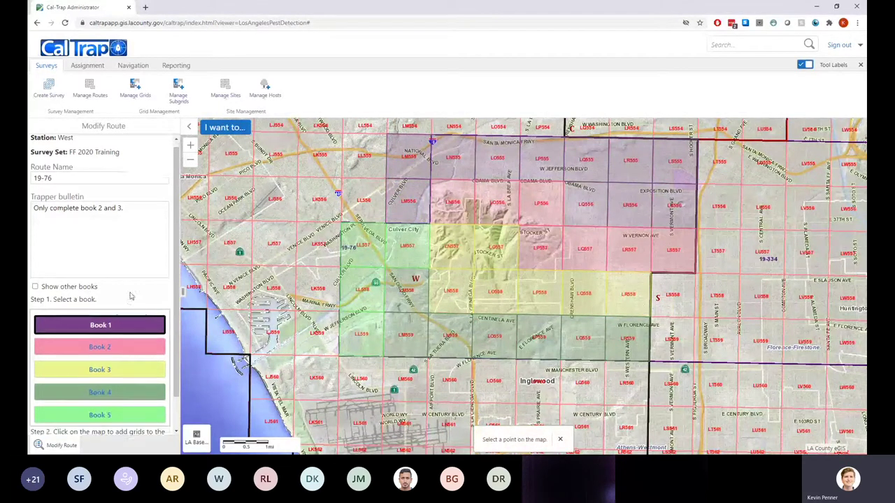
{"action": "scroll", "coordinate": [130, 296], "scroll_direction": "down", "scroll_amount": 3}
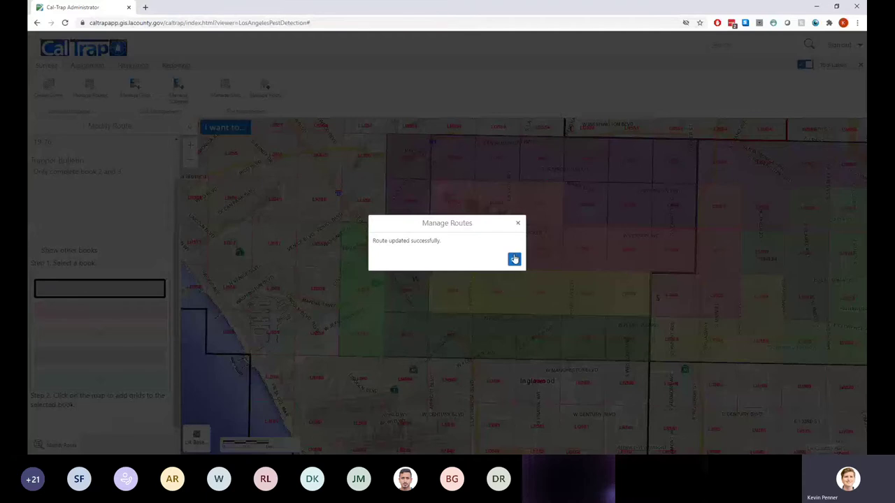
{"action": "left_click", "coordinate": [514, 259]}
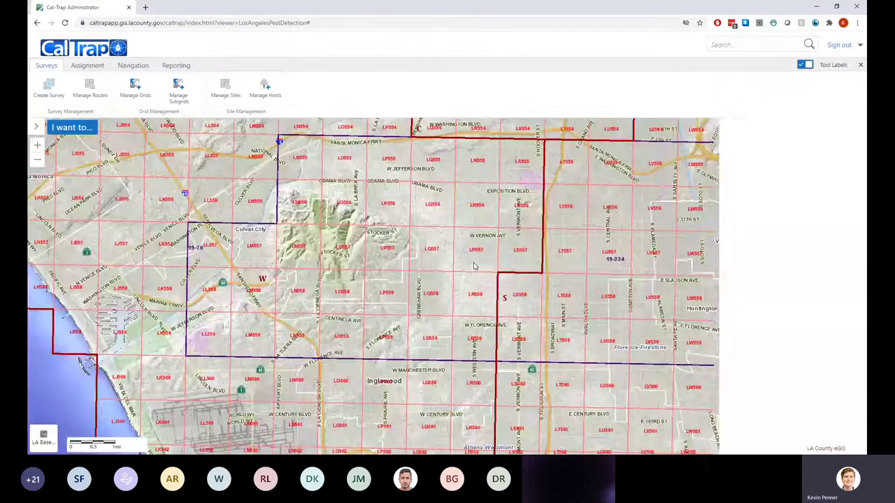
{"action": "scroll", "coordinate": [475, 267], "scroll_direction": "down", "scroll_amount": 1}
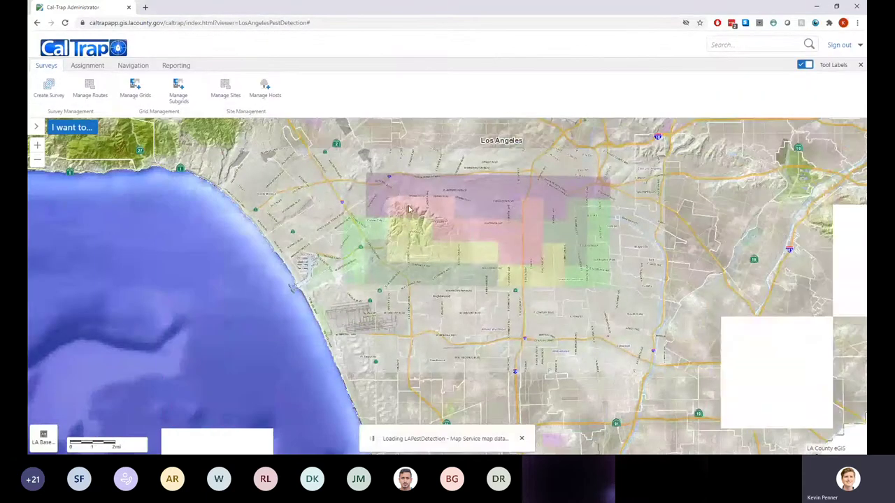
{"action": "left_click_drag", "start_coordinate": [423, 213], "coordinate": [417, 244]}
{"action": "scroll", "coordinate": [435, 239], "scroll_direction": "up", "scroll_amount": 1}
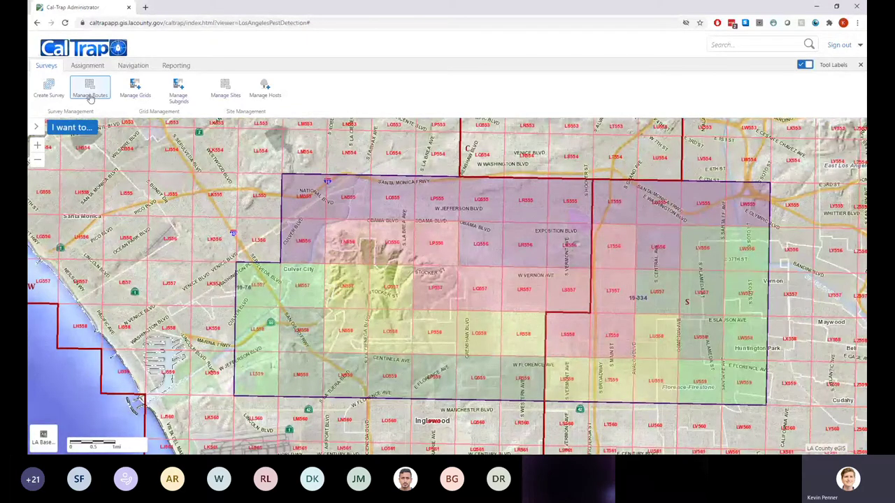
{"action": "left_click", "coordinate": [90, 97]}
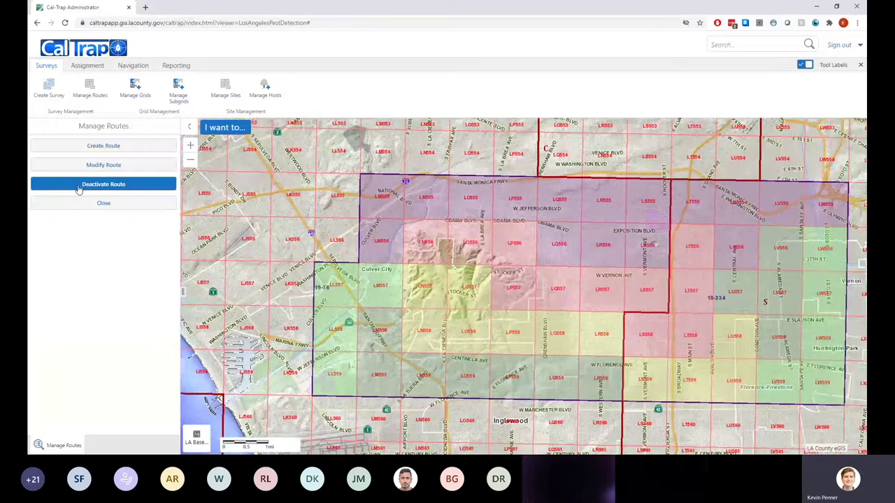
{"action": "left_click", "coordinate": [80, 183]}
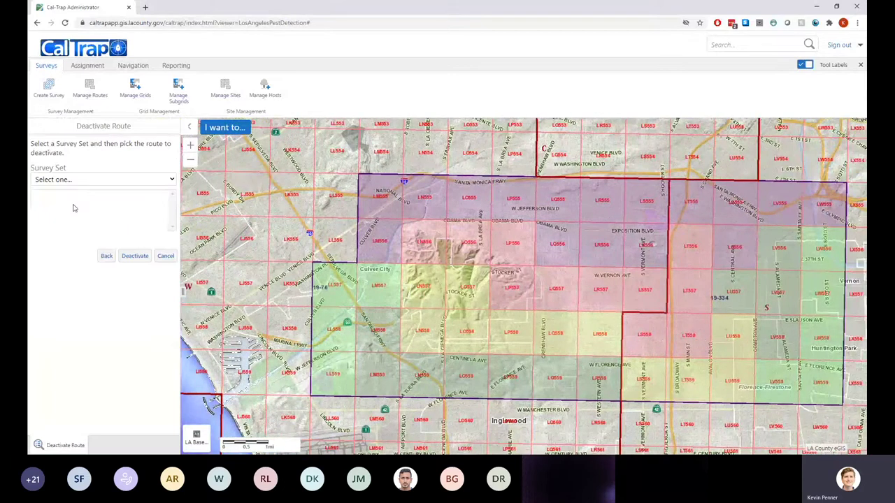
{"action": "left_click", "coordinate": [75, 209]}
{"action": "left_click", "coordinate": [75, 199]}
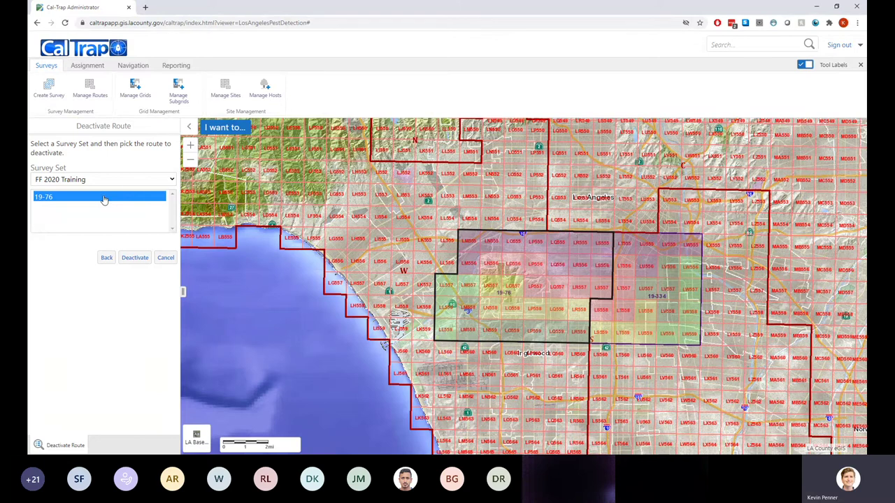
{"action": "left_click", "coordinate": [106, 257]}
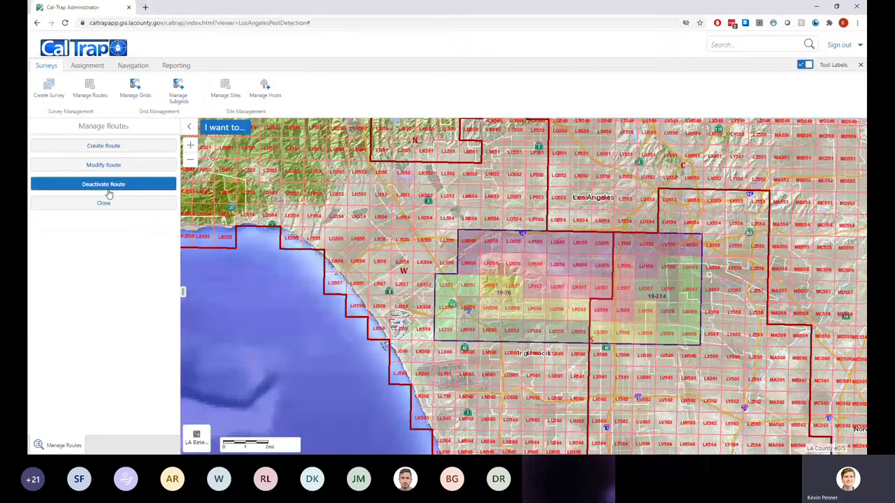
{"action": "left_click", "coordinate": [105, 204]}
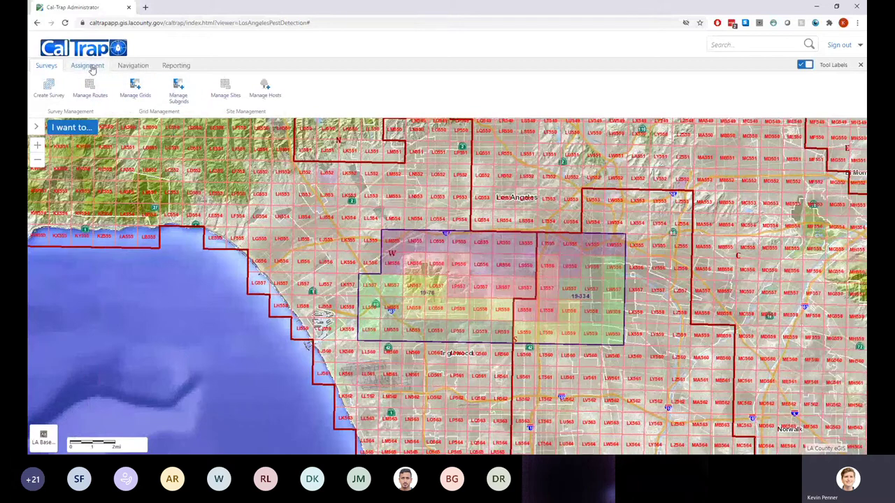
In Assignment > Assign Route, search for 19-76, clear the search, and open route 19-76
{"action": "left_click", "coordinate": [89, 70]}
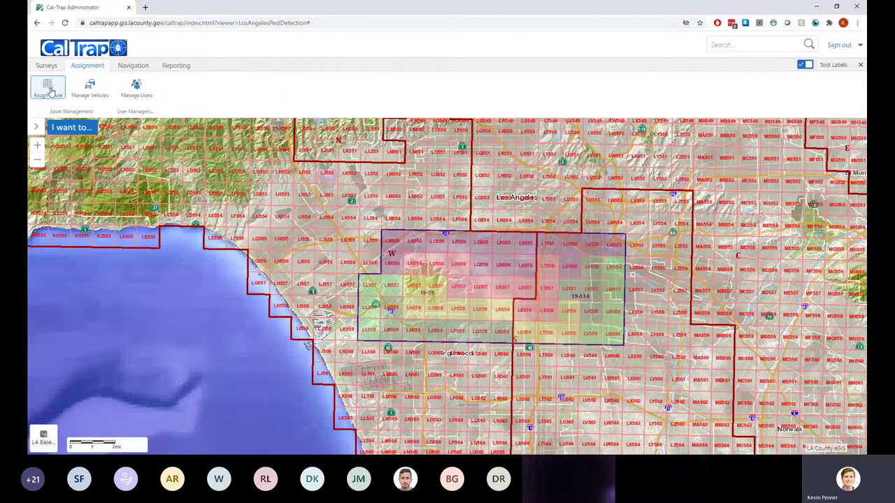
{"action": "left_click", "coordinate": [48, 88]}
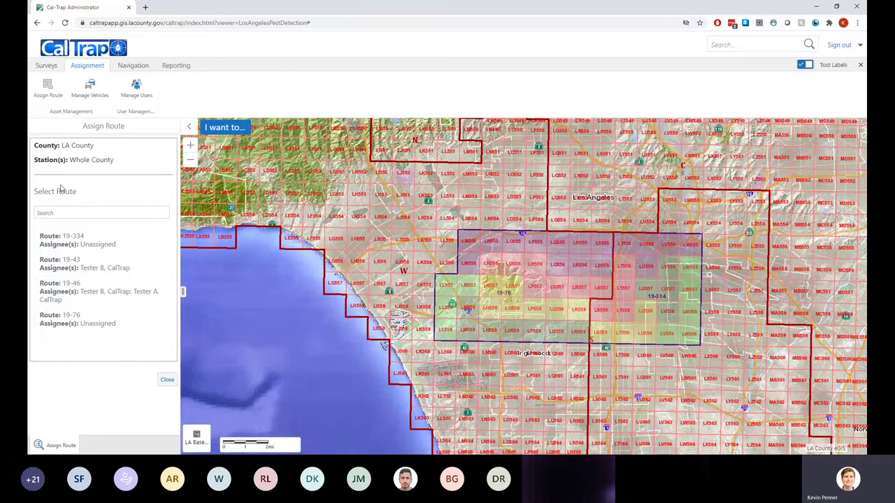
{"action": "type", "text": "19.76"}
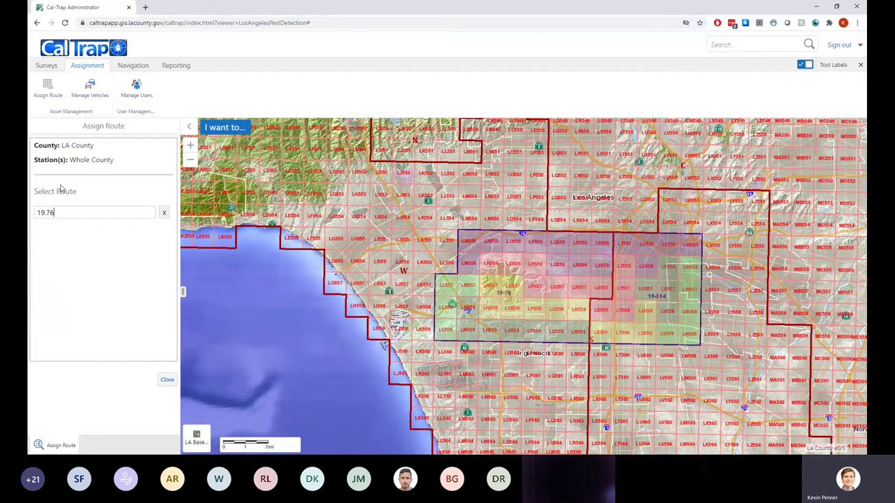
{"action": "key", "text": "BackSpace"}
{"action": "type", "text": "-"}
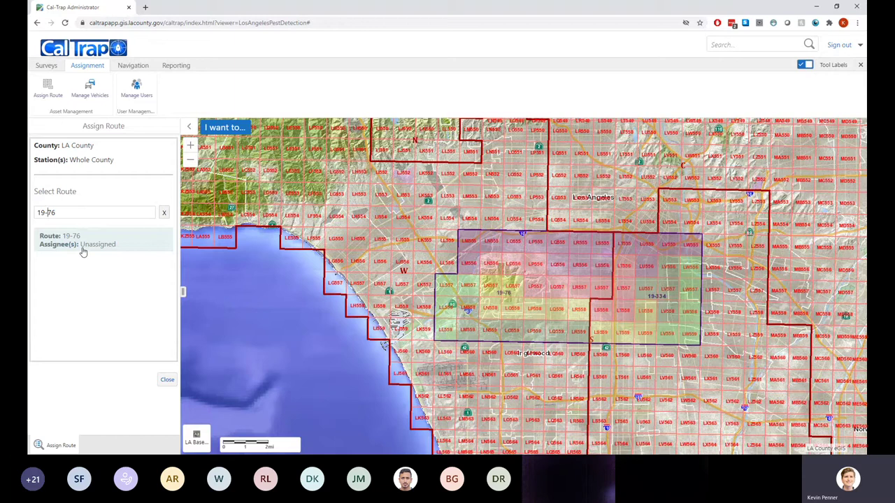
{"action": "left_click", "coordinate": [162, 213]}
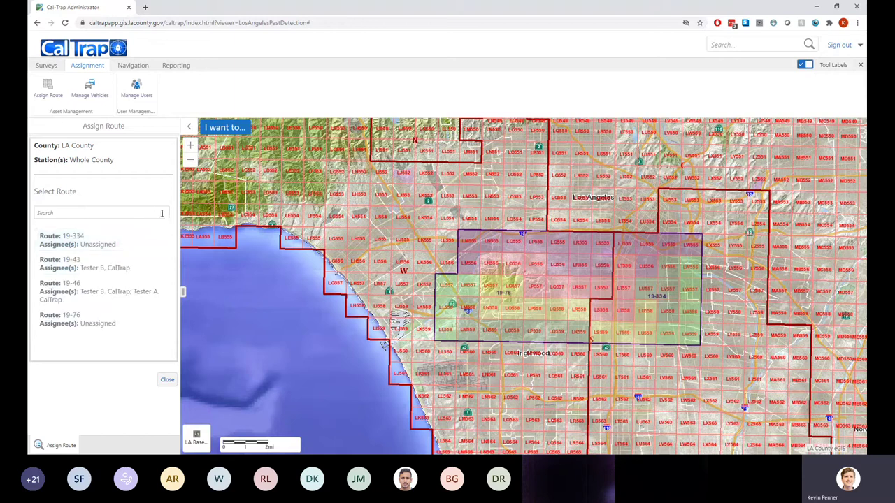
{"action": "left_click", "coordinate": [62, 318]}
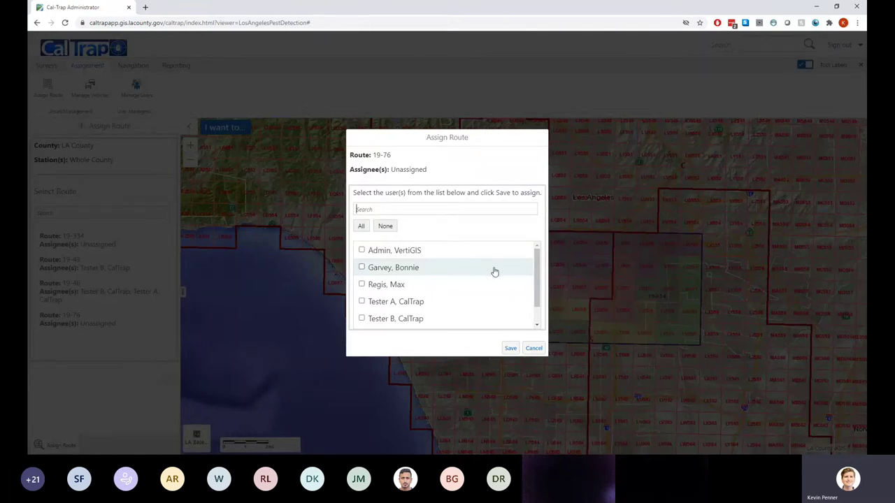
Tick the second and third listed users, save the route 19-76 assignment, and confirm
{"action": "scroll", "coordinate": [469, 280], "scroll_direction": "down", "scroll_amount": 1}
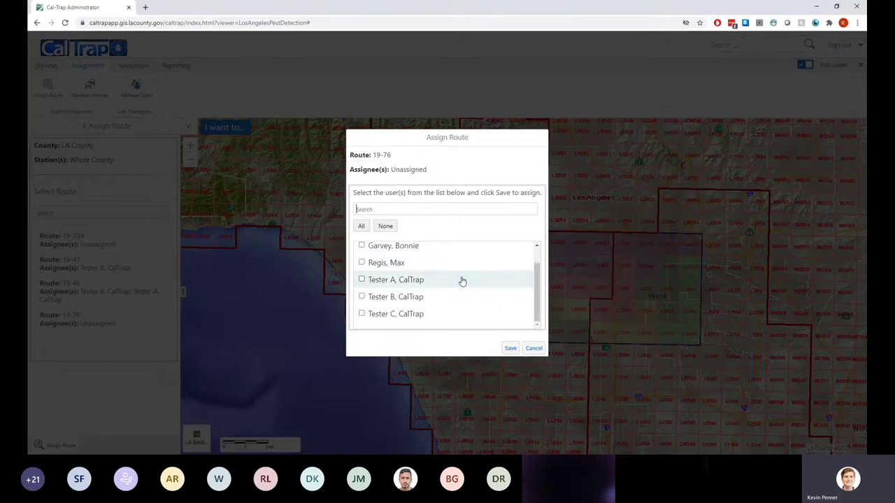
{"action": "scroll", "coordinate": [462, 280], "scroll_direction": "up", "scroll_amount": 1}
{"action": "left_click", "coordinate": [361, 267]}
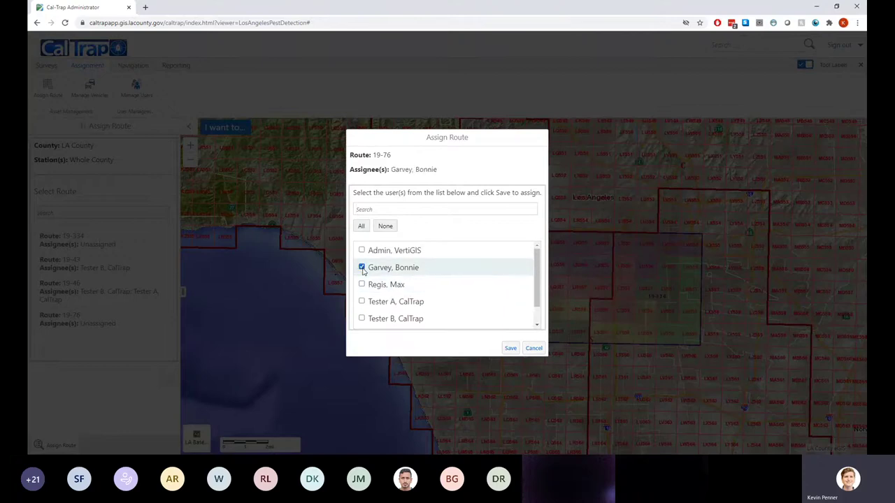
{"action": "left_click", "coordinate": [362, 285]}
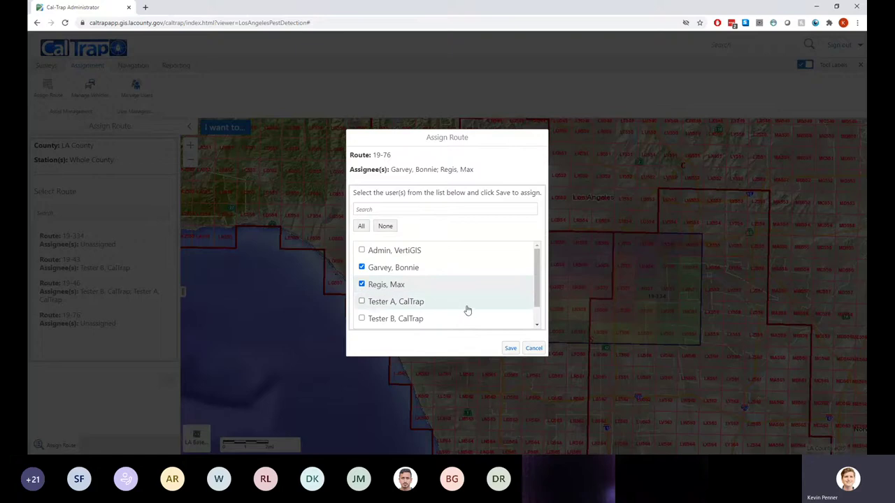
{"action": "left_click", "coordinate": [513, 352]}
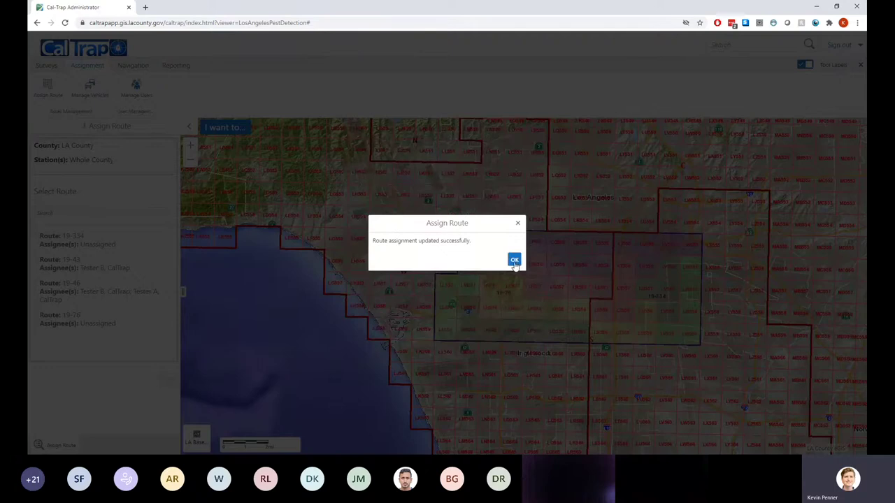
{"action": "left_click", "coordinate": [515, 261]}
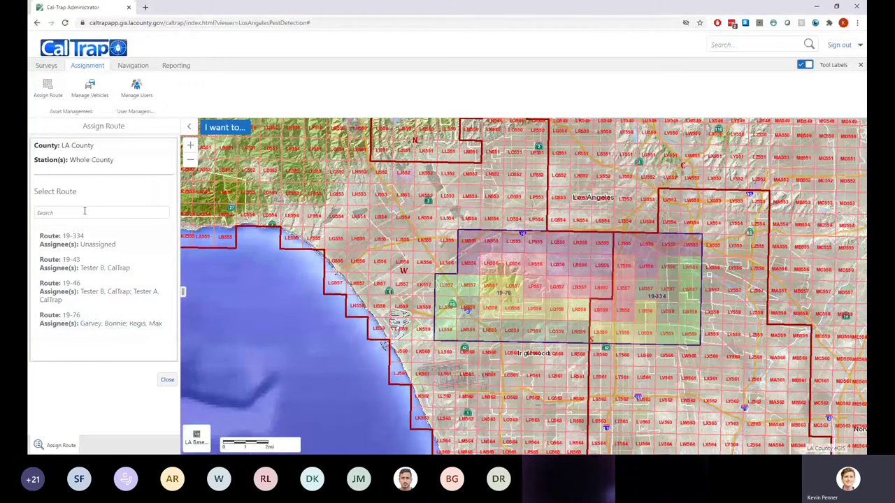
Close the Assign Route panel, briefly review the Whole County setting, then return to Surveys
{"action": "left_click", "coordinate": [166, 380]}
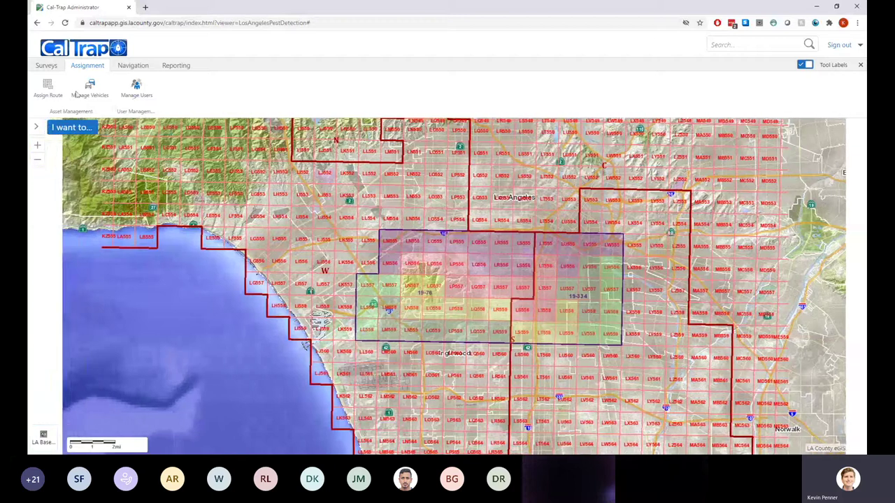
{"action": "left_click", "coordinate": [39, 91]}
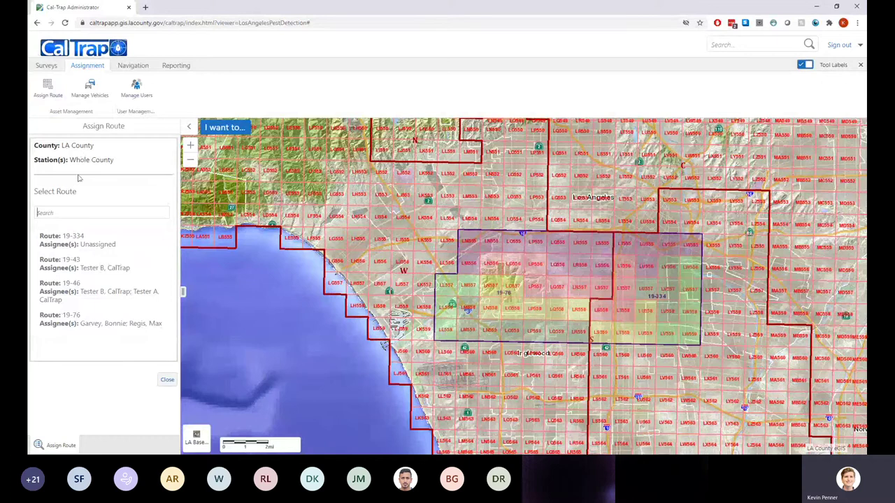
{"action": "left_click_drag", "start_coordinate": [34, 161], "coordinate": [115, 163]}
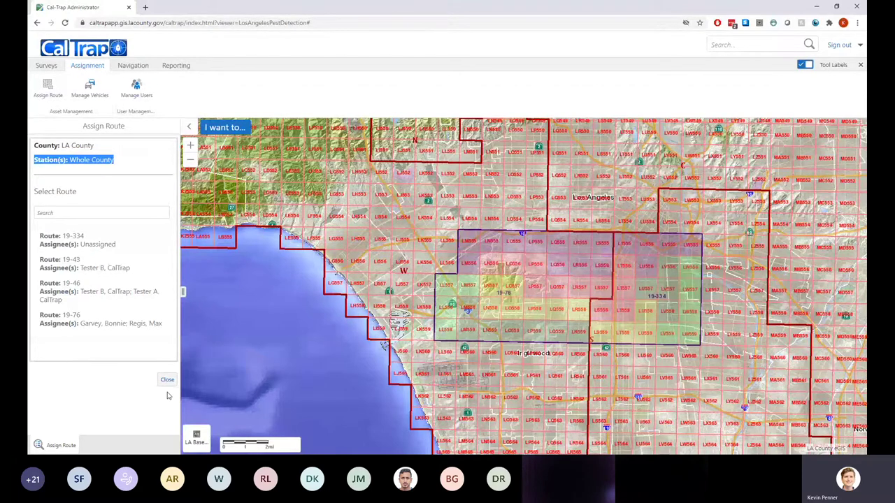
{"action": "left_click", "coordinate": [166, 382]}
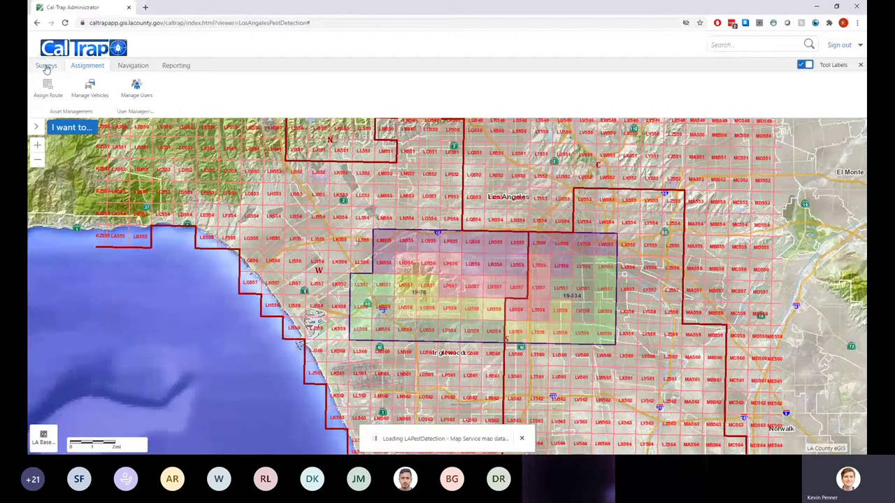
{"action": "left_click", "coordinate": [46, 65]}
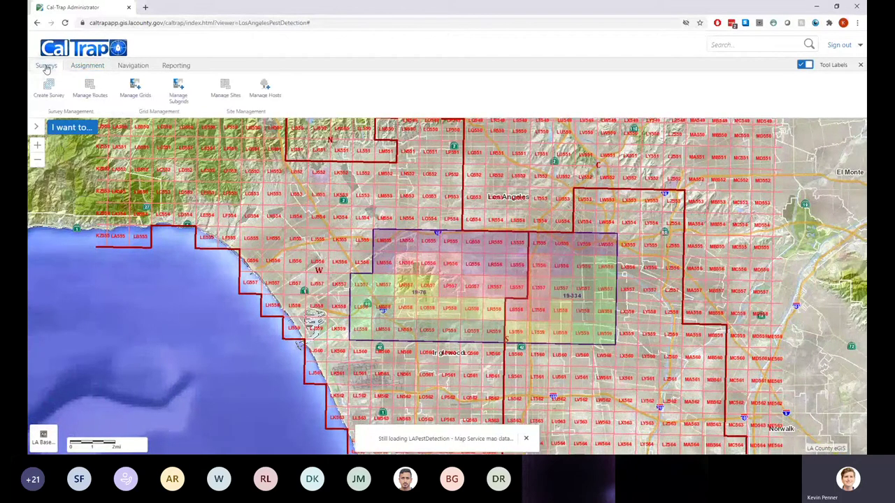
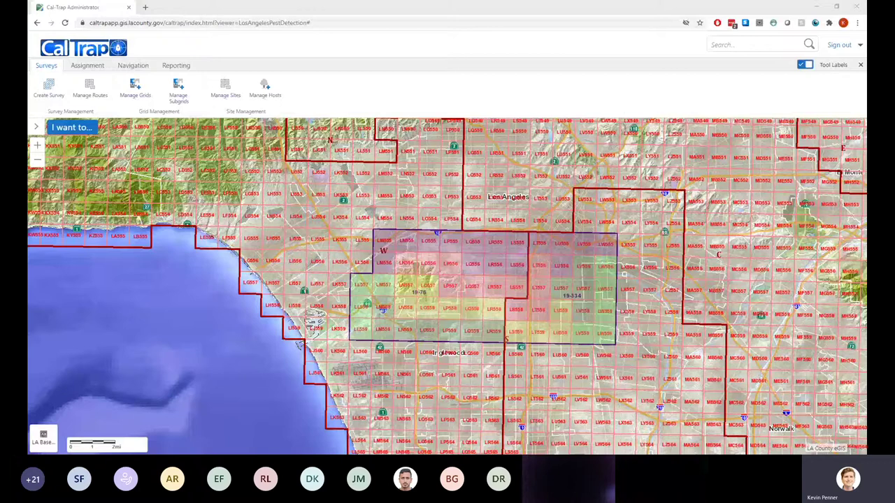
Zoom out to the county-wide map showing survey grids such as 19-76 and 19-334
{"action": "scroll", "coordinate": [509, 280], "scroll_direction": "down", "scroll_amount": 1}
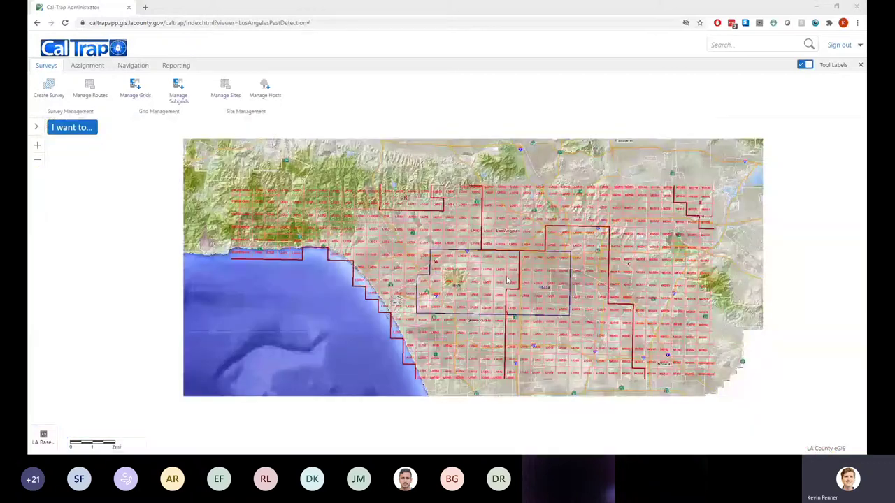
{"action": "scroll", "coordinate": [509, 280], "scroll_direction": "down", "scroll_amount": 1}
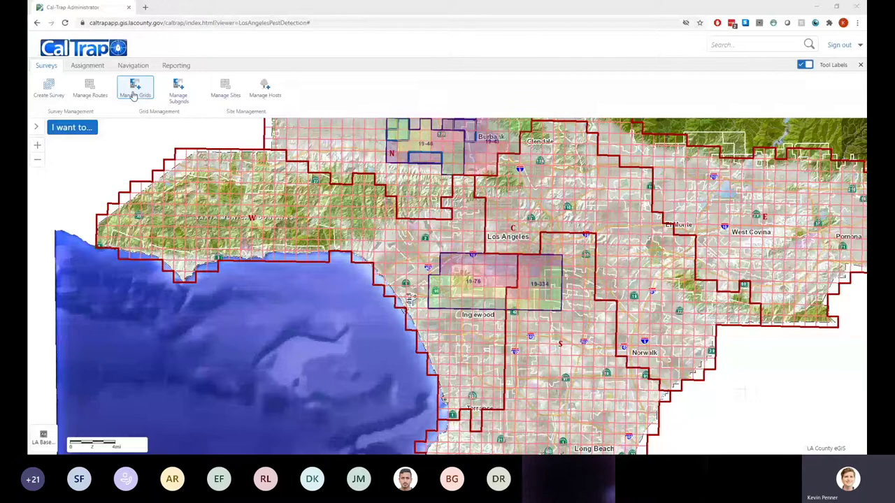
Merge grids LH555, LG555 and LI555 near Santa Monica and confirm the success message
{"action": "scroll", "coordinate": [404, 270], "scroll_direction": "up", "scroll_amount": 2}
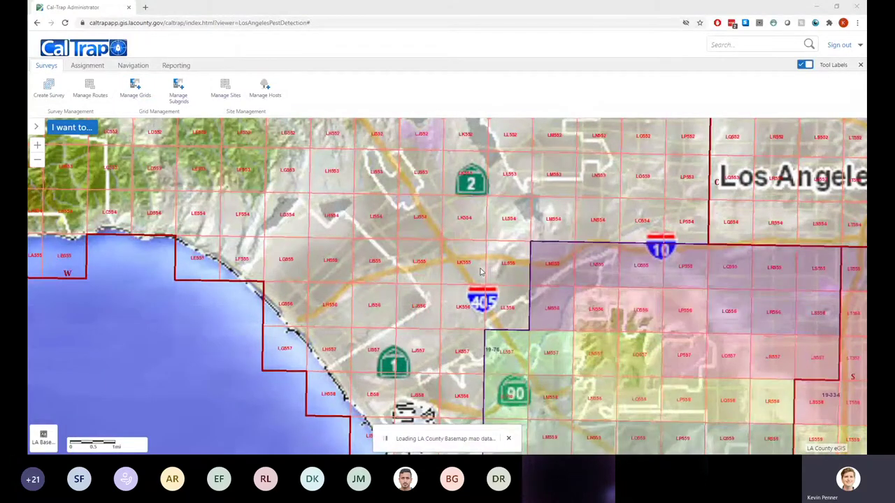
{"action": "left_click", "coordinate": [132, 86]}
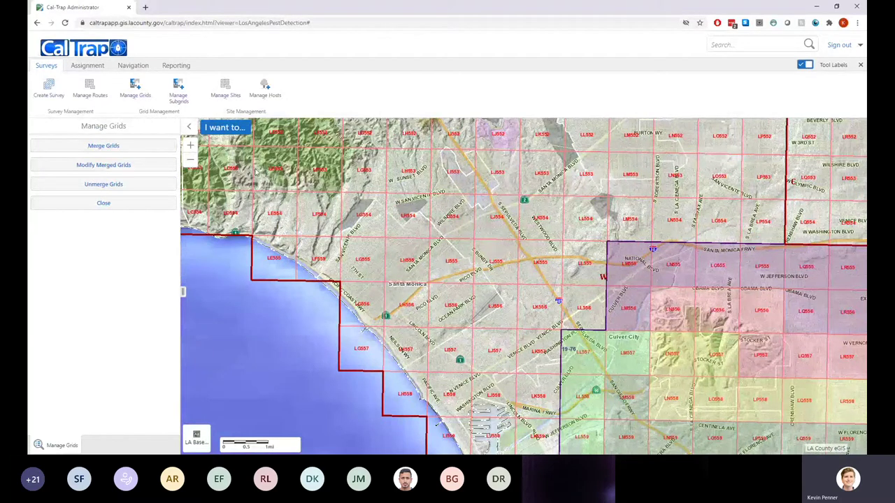
{"action": "left_click", "coordinate": [109, 145]}
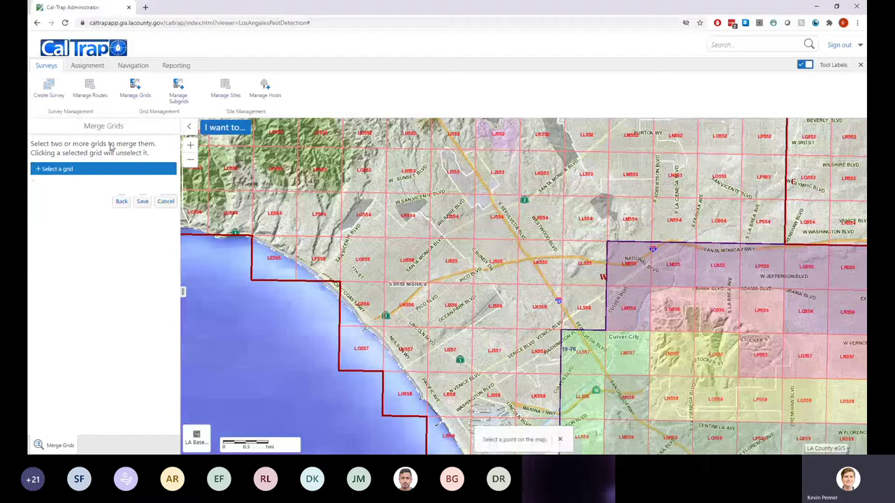
{"action": "left_click", "coordinate": [68, 172]}
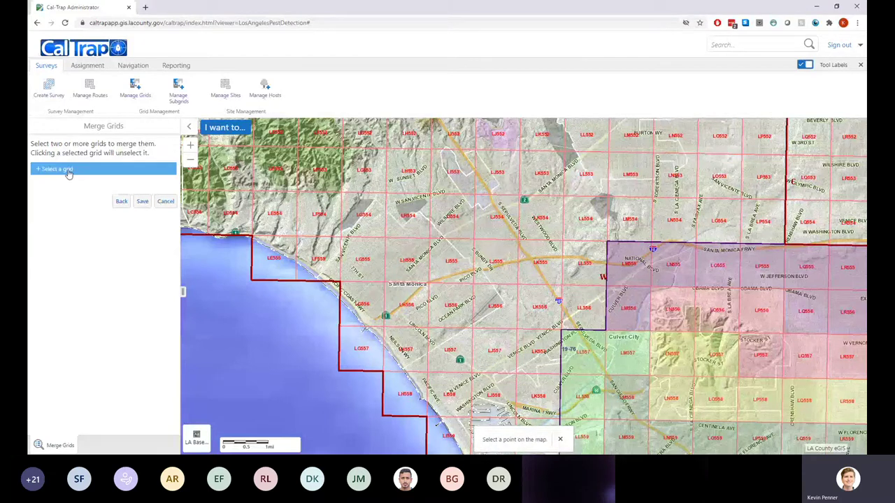
{"action": "left_click", "coordinate": [409, 260]}
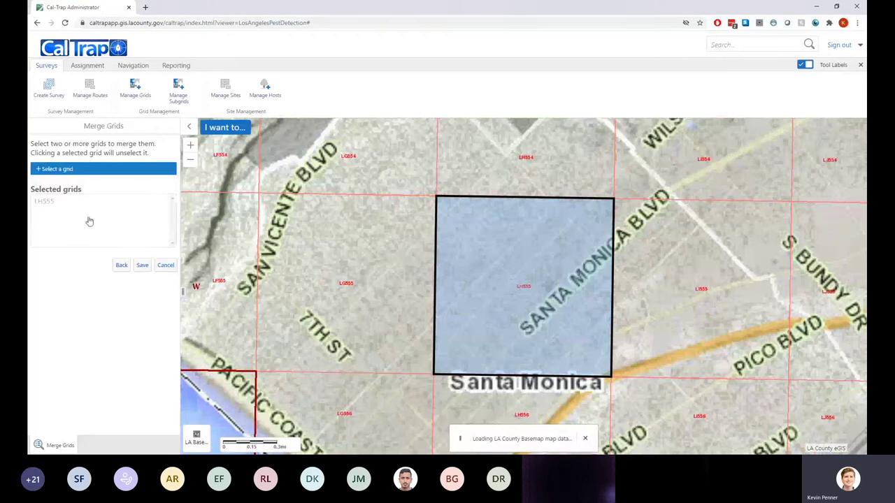
{"action": "left_click", "coordinate": [106, 169]}
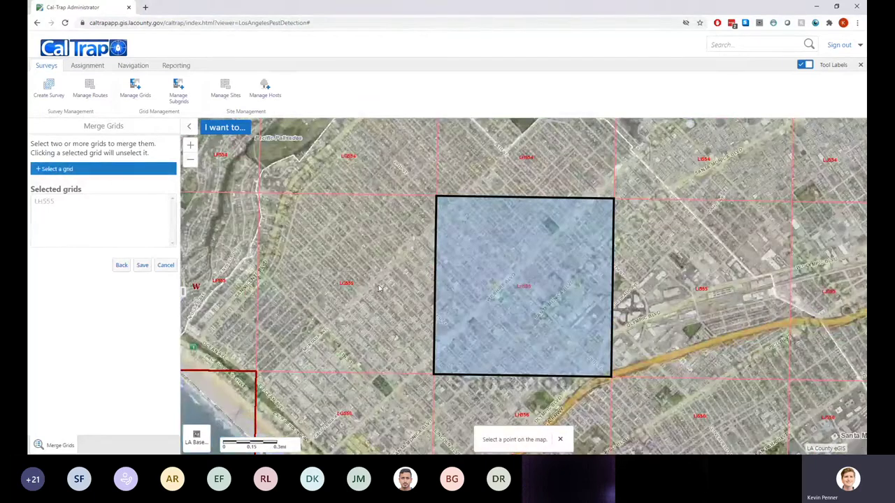
{"action": "left_click", "coordinate": [380, 289]}
{"action": "left_click", "coordinate": [630, 305]}
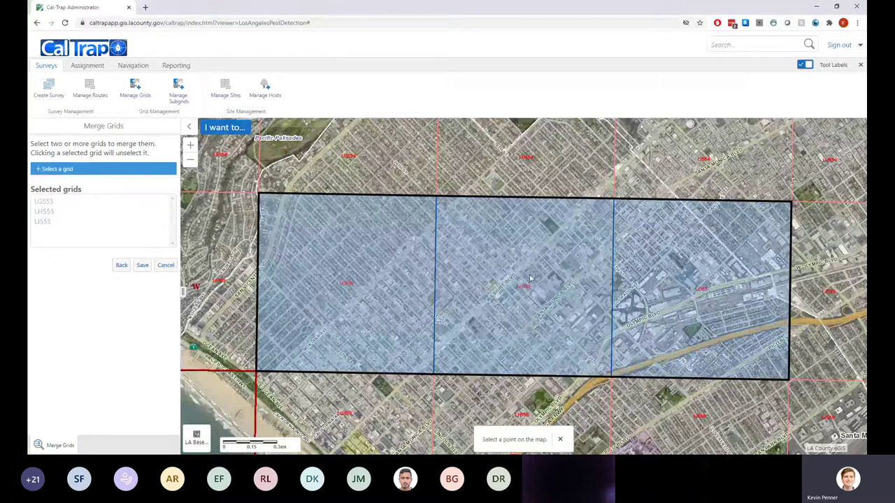
{"action": "left_click", "coordinate": [142, 266]}
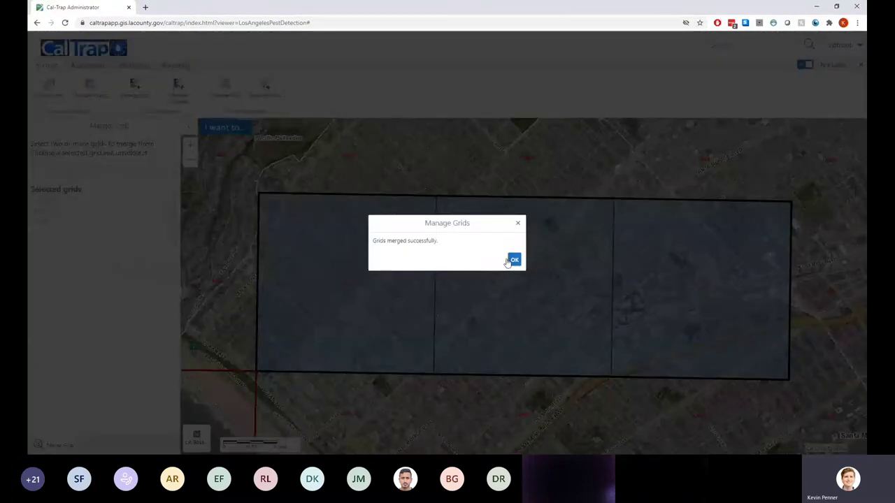
{"action": "left_click", "coordinate": [509, 261]}
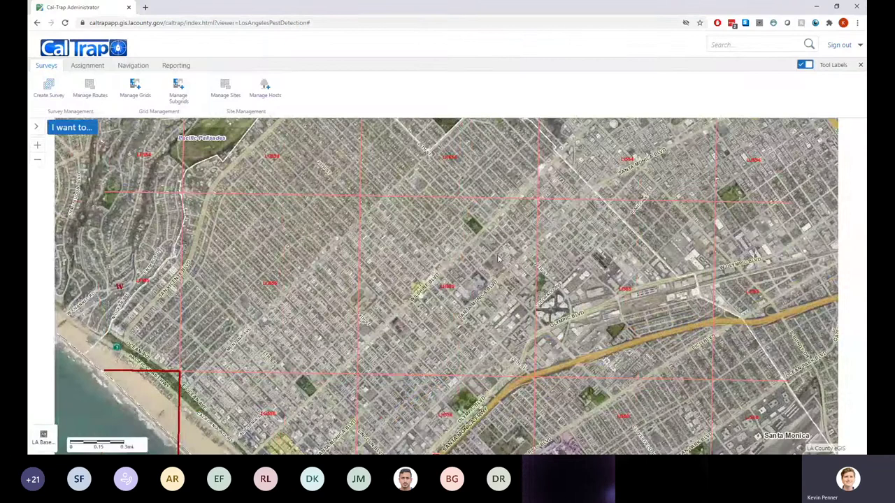
Show the map layers list from the I want to... menu
{"action": "scroll", "coordinate": [499, 259], "scroll_direction": "down", "scroll_amount": 1}
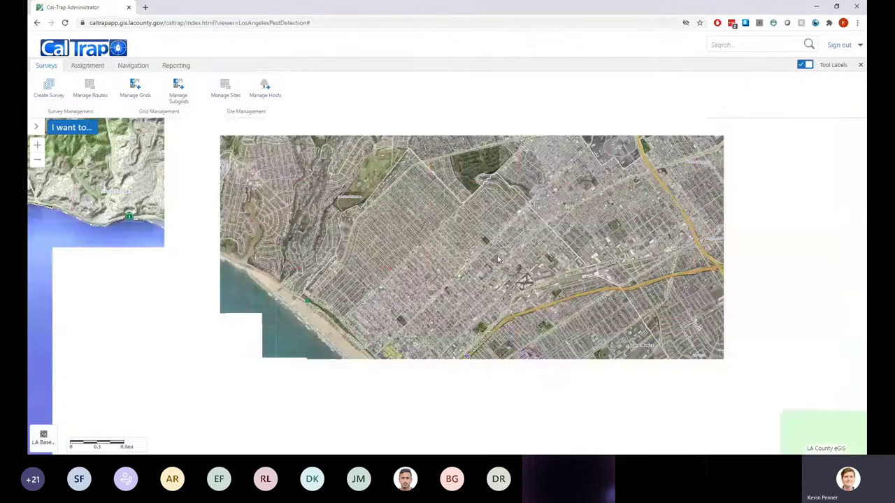
{"action": "scroll", "coordinate": [497, 259], "scroll_direction": "down", "scroll_amount": 1}
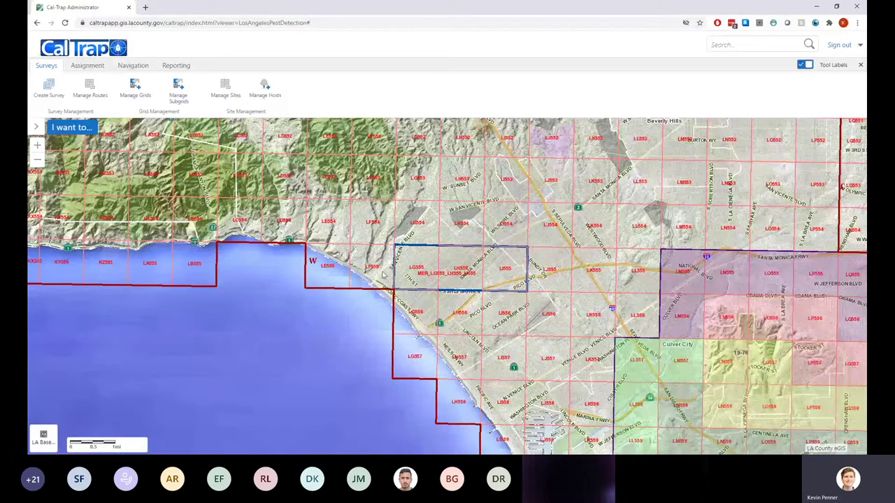
{"action": "left_click", "coordinate": [82, 129]}
{"action": "left_click", "coordinate": [82, 203]}
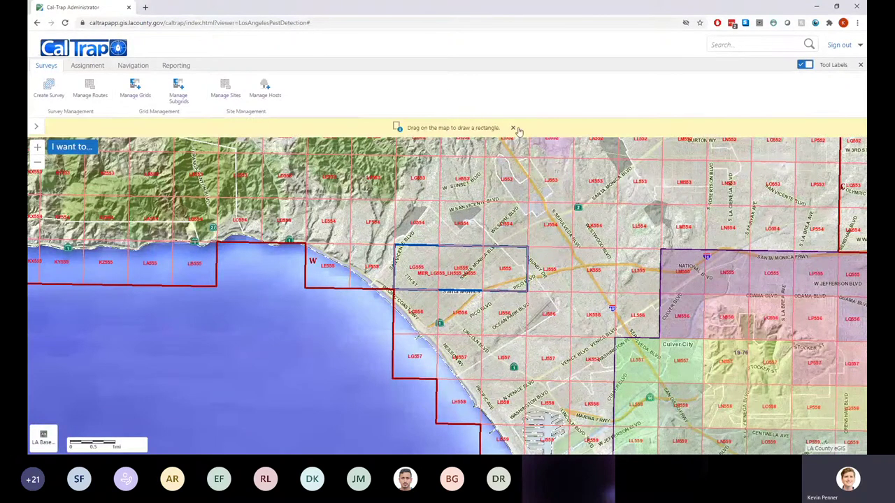
{"action": "left_click", "coordinate": [514, 128]}
{"action": "left_click", "coordinate": [88, 129]}
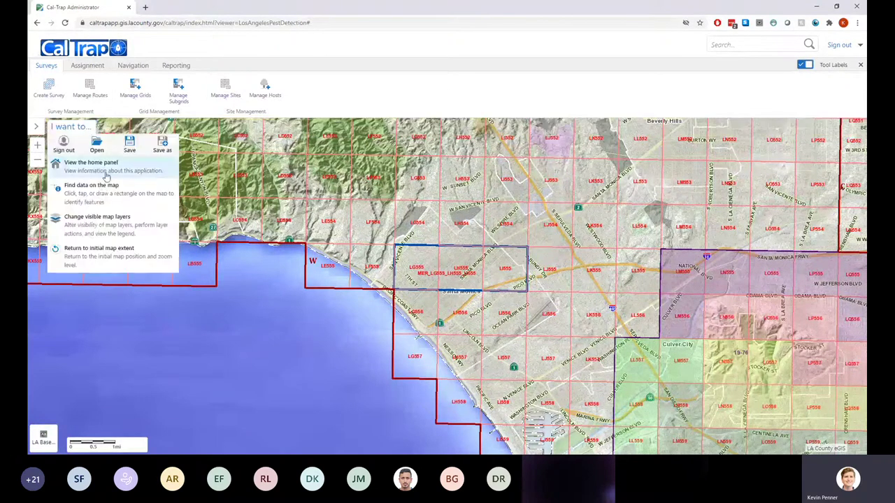
{"action": "left_click", "coordinate": [98, 218]}
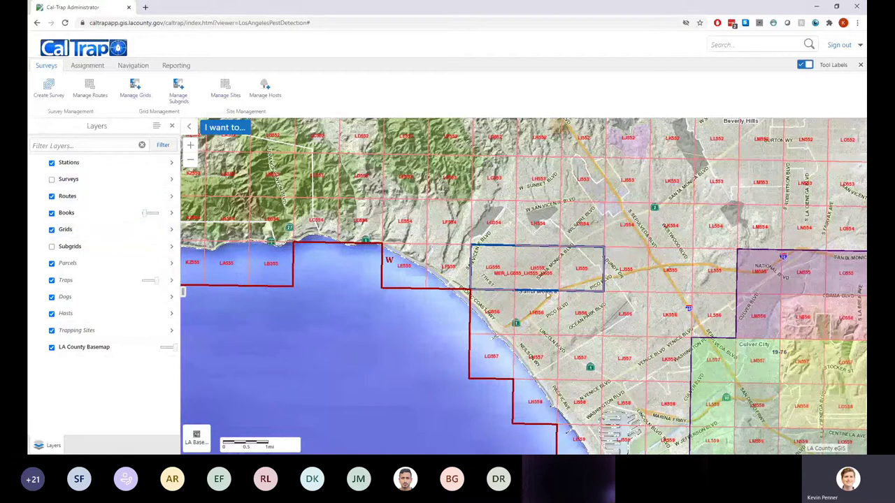
Zoom in and centre the view on merged grid MER_LG555_LH555_LI555
{"action": "scroll", "coordinate": [558, 282], "scroll_direction": "up", "scroll_amount": 1}
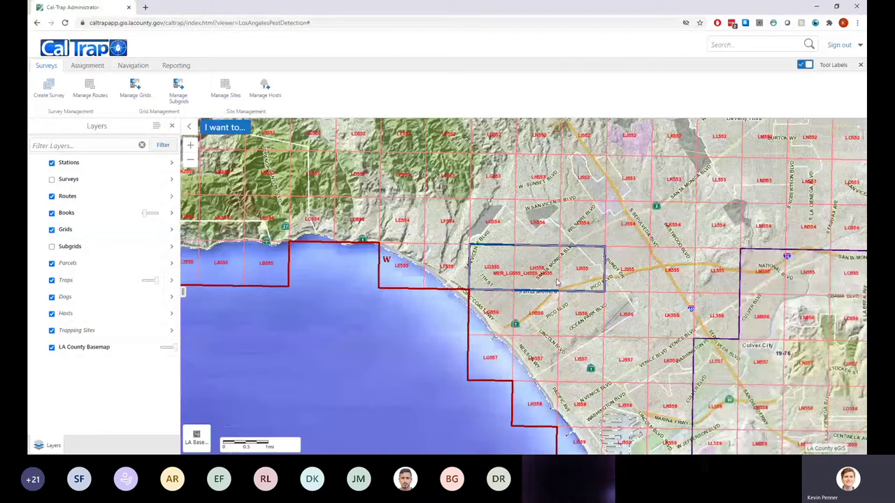
{"action": "scroll", "coordinate": [557, 281], "scroll_direction": "up", "scroll_amount": 1}
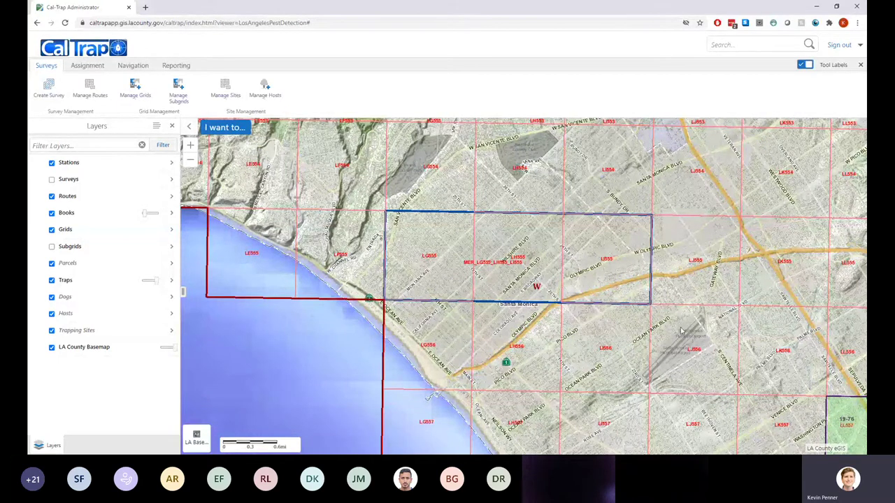
{"action": "left_click_drag", "start_coordinate": [565, 301], "coordinate": [456, 277]}
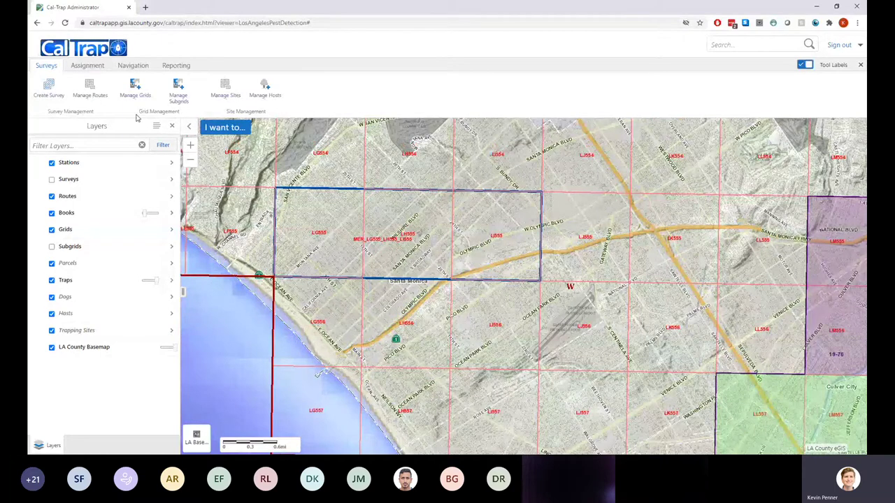
Unmerge MER_LG555_LH555_LI555 back into separate grids and confirm the success message
{"action": "left_click", "coordinate": [135, 91]}
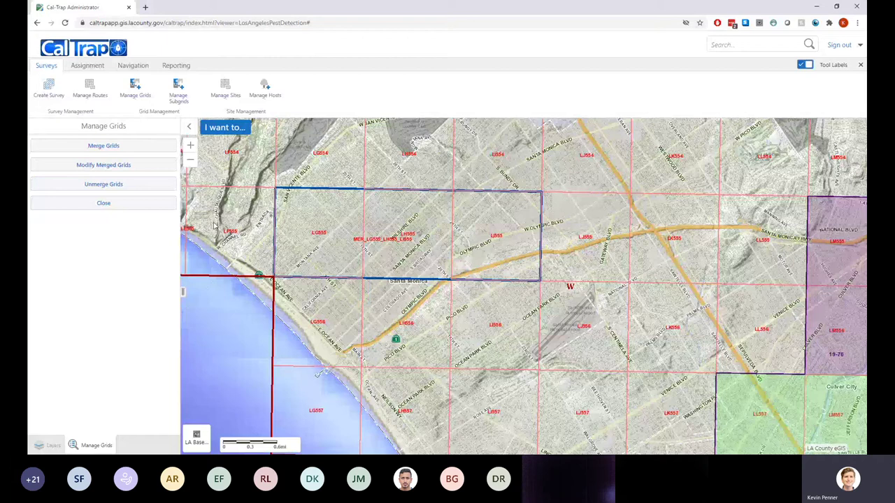
{"action": "left_click", "coordinate": [94, 186]}
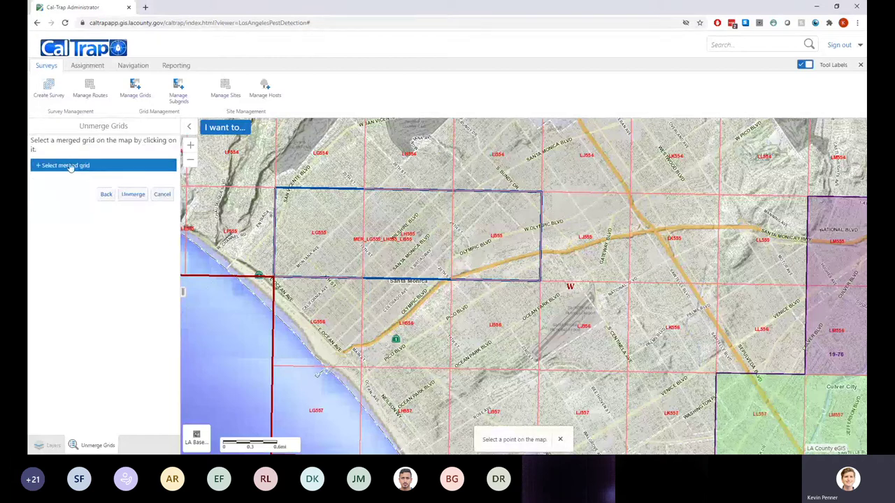
{"action": "left_click", "coordinate": [406, 212]}
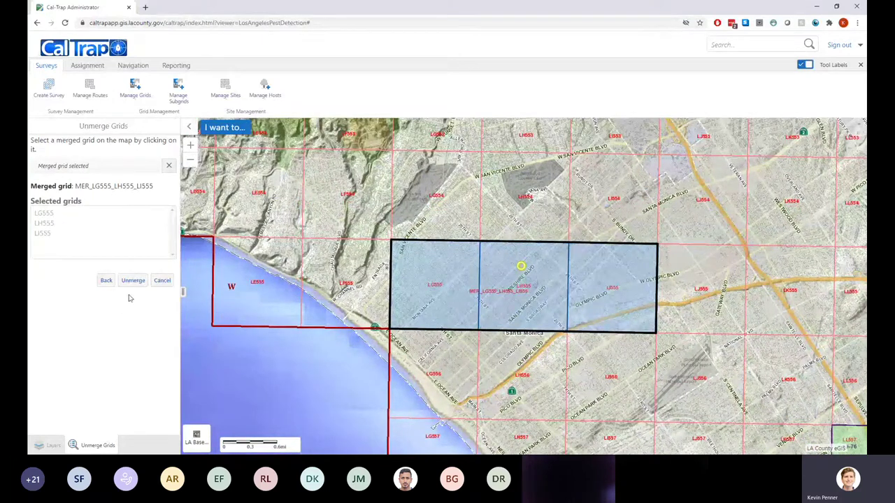
{"action": "left_click", "coordinate": [133, 284]}
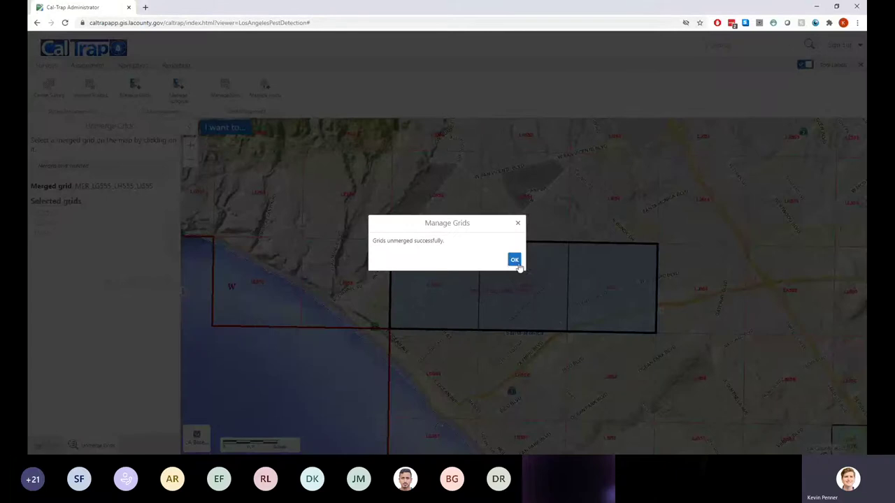
{"action": "left_click", "coordinate": [515, 258]}
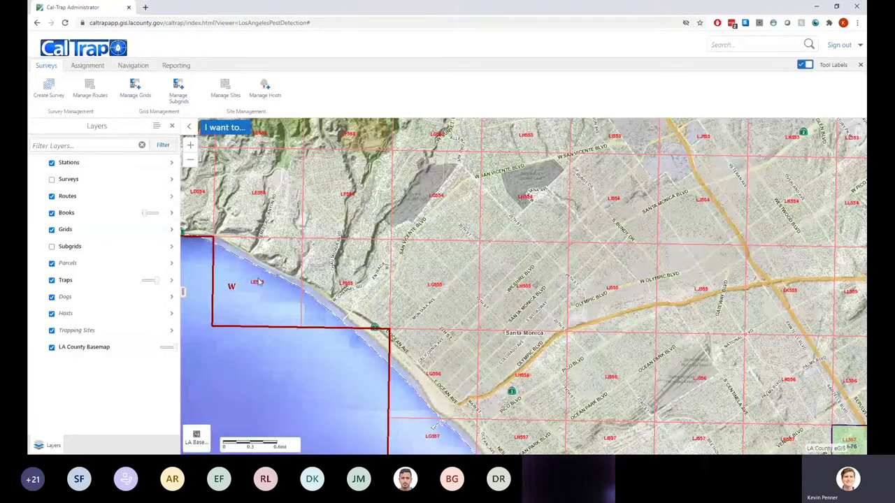
Open the subgrid management options and turn on the Subgrids map layer
{"action": "left_click_drag", "start_coordinate": [713, 296], "coordinate": [511, 260]}
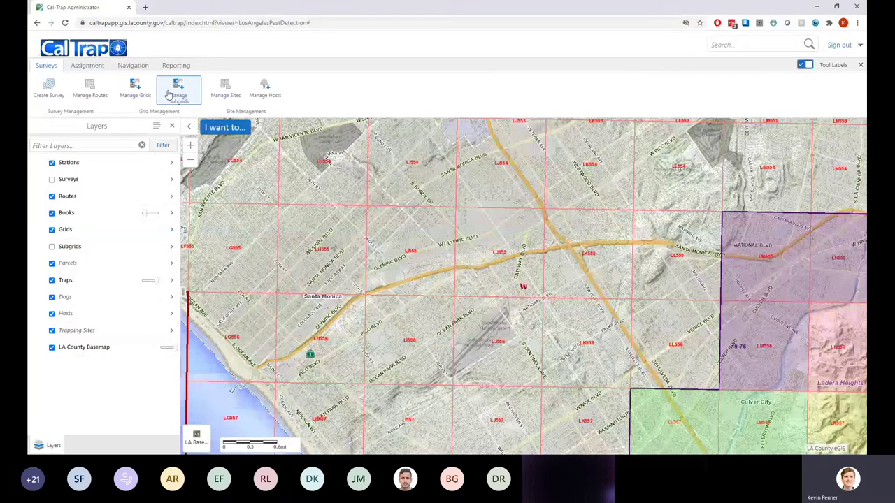
{"action": "left_click", "coordinate": [169, 95]}
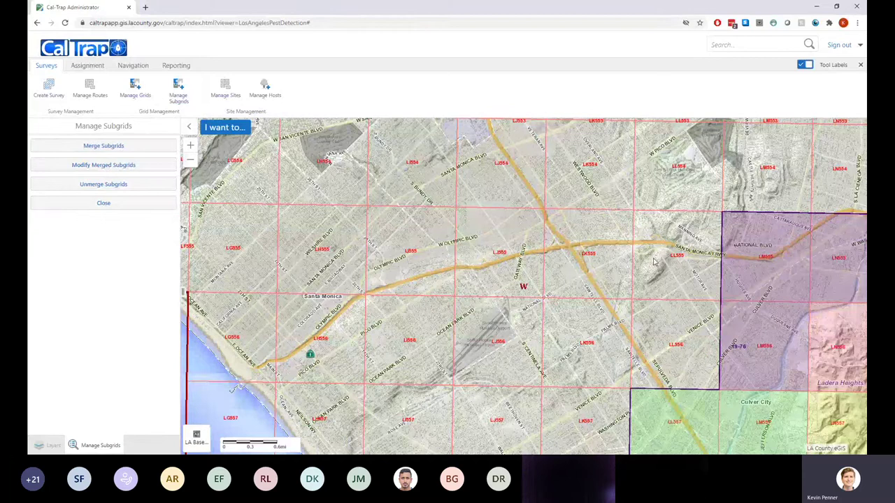
{"action": "left_click_drag", "start_coordinate": [655, 262], "coordinate": [330, 249]}
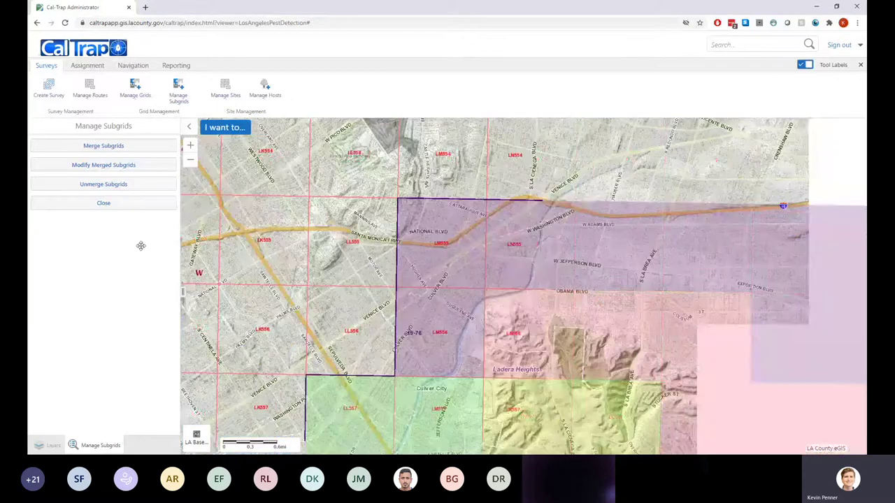
{"action": "left_click", "coordinate": [51, 438]}
{"action": "left_click", "coordinate": [51, 247]}
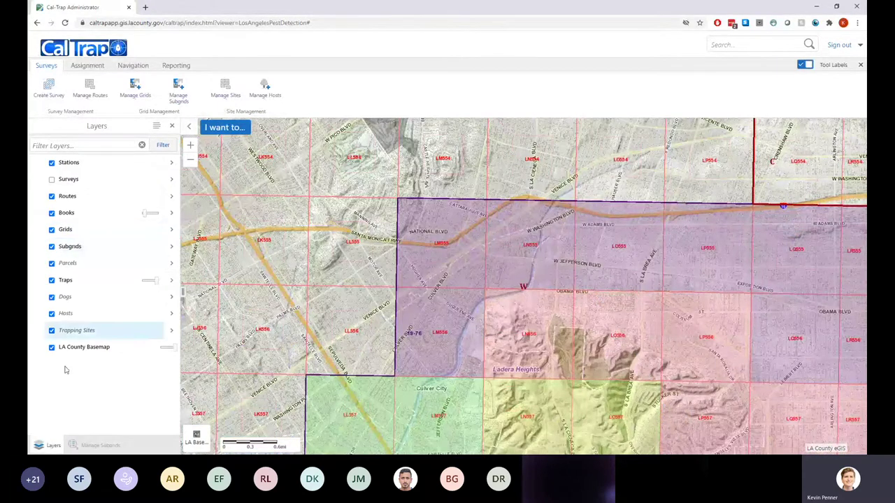
{"action": "left_click", "coordinate": [106, 446]}
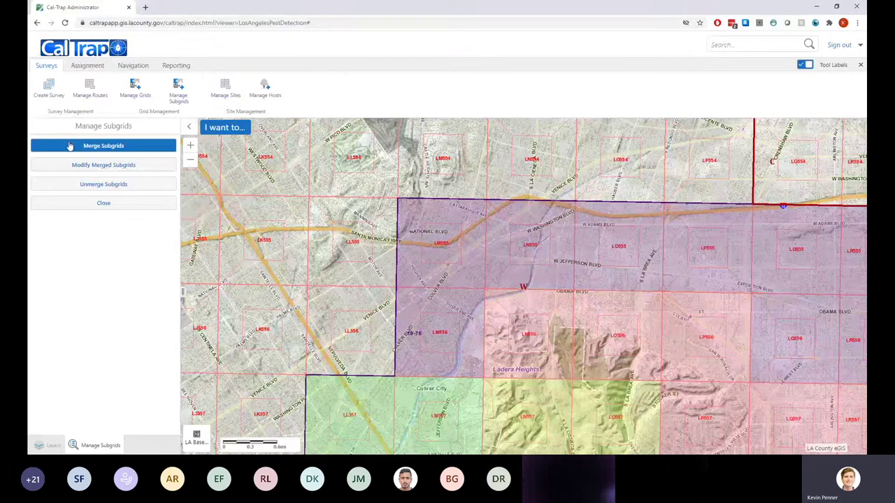
Reopen subgrid management and pan west to the Santa Monica Freeway interchange
{"action": "left_click", "coordinate": [74, 204]}
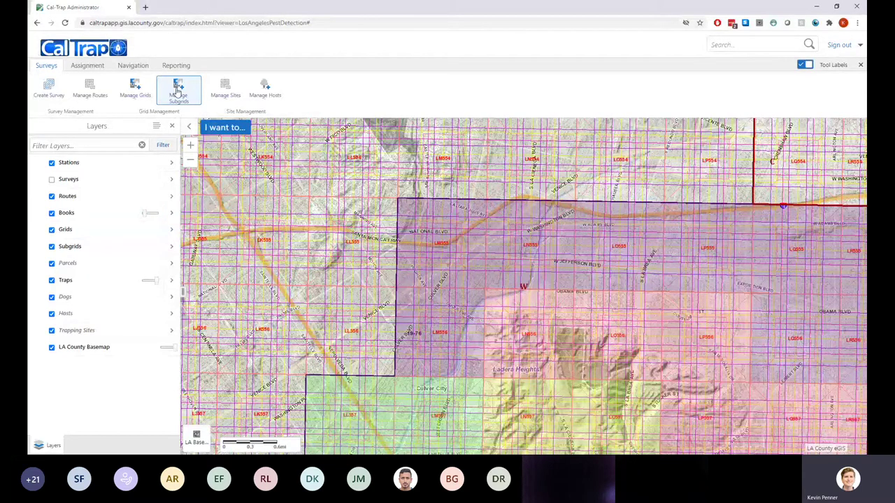
{"action": "left_click", "coordinate": [178, 91]}
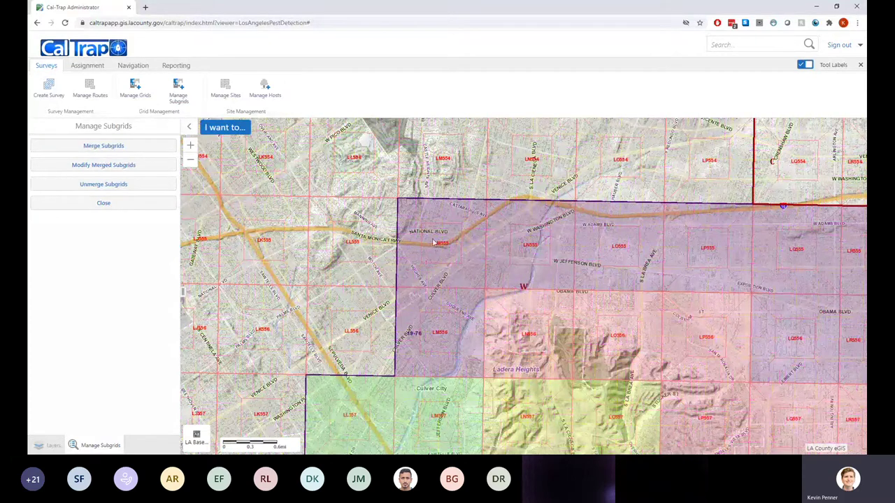
{"action": "scroll", "coordinate": [434, 242], "scroll_direction": "up", "scroll_amount": 1}
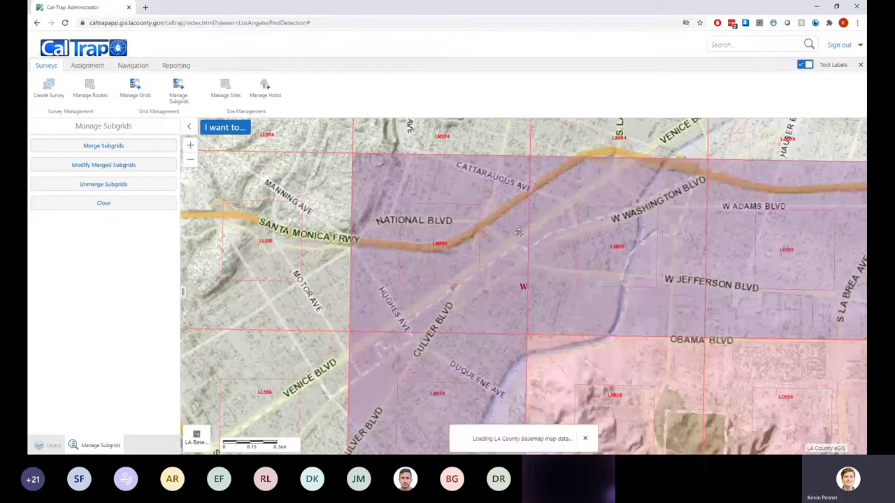
{"action": "left_click_drag", "start_coordinate": [518, 233], "coordinate": [797, 235]}
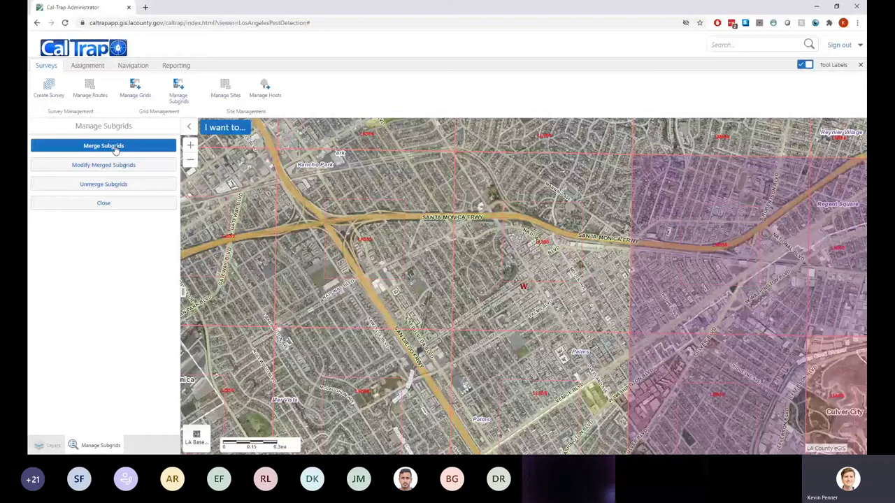
Pick subgrids LL555N, LL555W and LL555C of grid LL555 for merging and save
{"action": "left_click", "coordinate": [115, 149]}
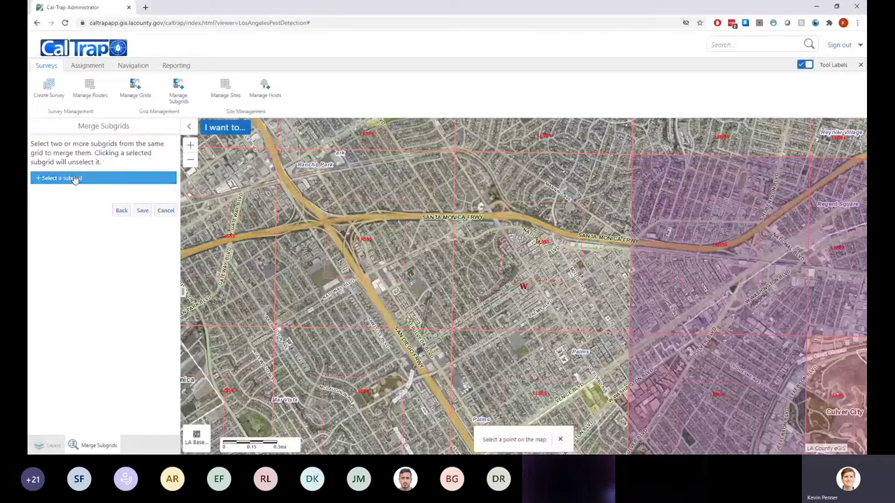
{"action": "left_click", "coordinate": [551, 173]}
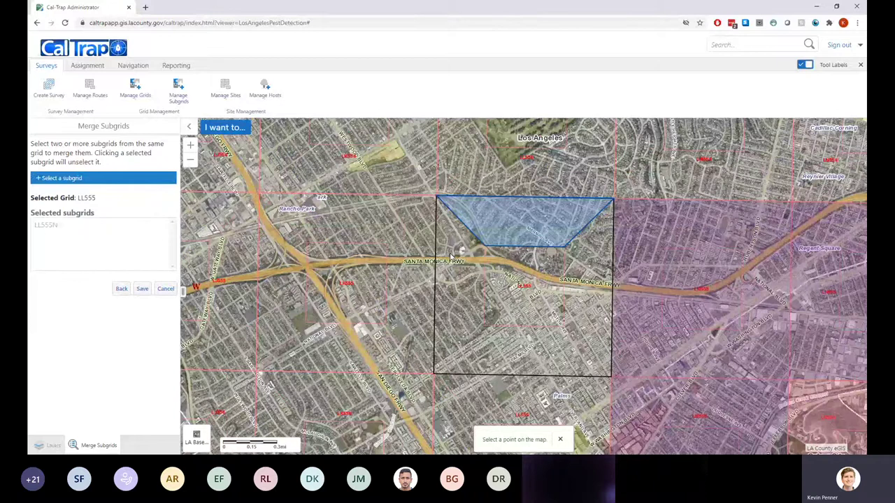
{"action": "left_click", "coordinate": [478, 264]}
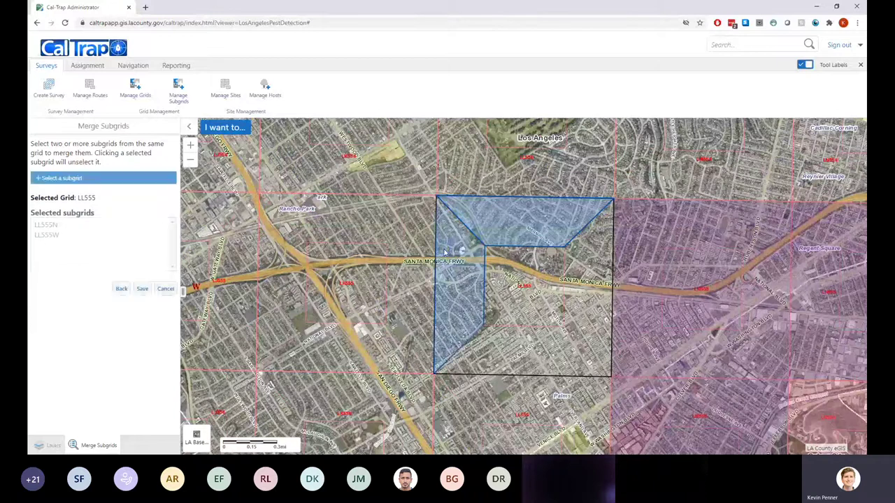
{"action": "left_click", "coordinate": [486, 299]}
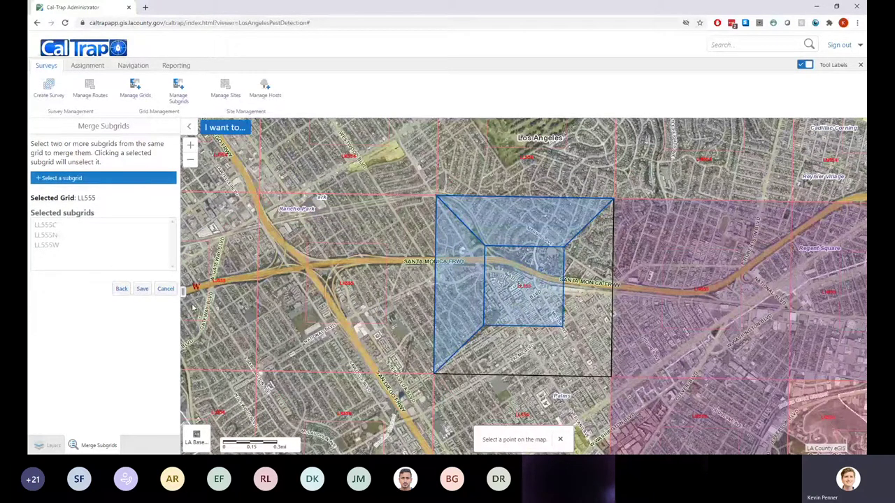
{"action": "left_click", "coordinate": [143, 290]}
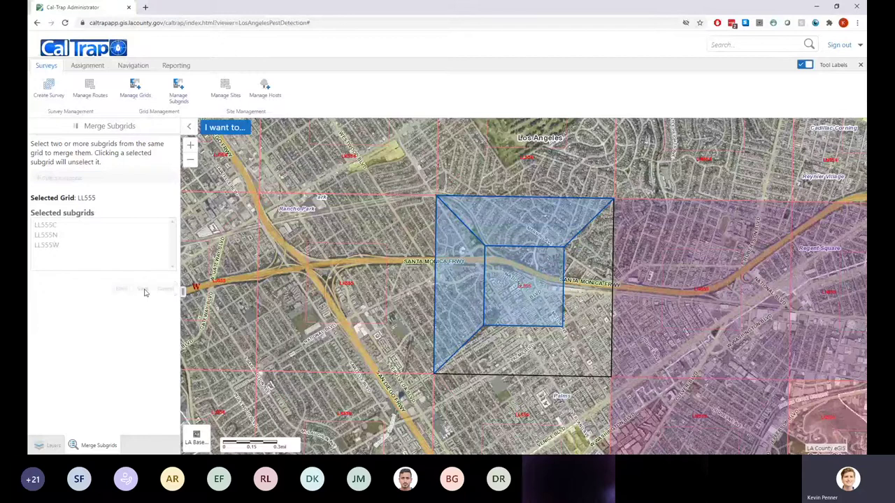
Confirm the subgrid merge, then zoom out and back in around Palms
{"action": "left_click", "coordinate": [514, 260]}
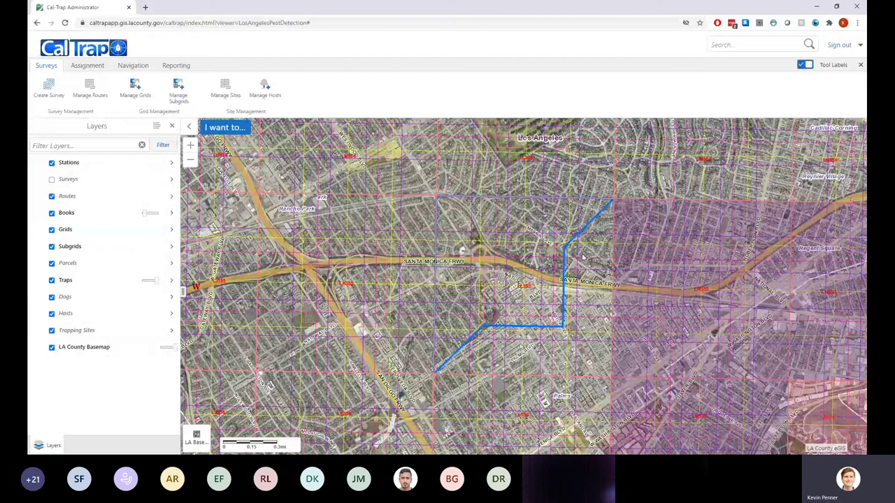
{"action": "scroll", "coordinate": [585, 256], "scroll_direction": "down", "scroll_amount": 5}
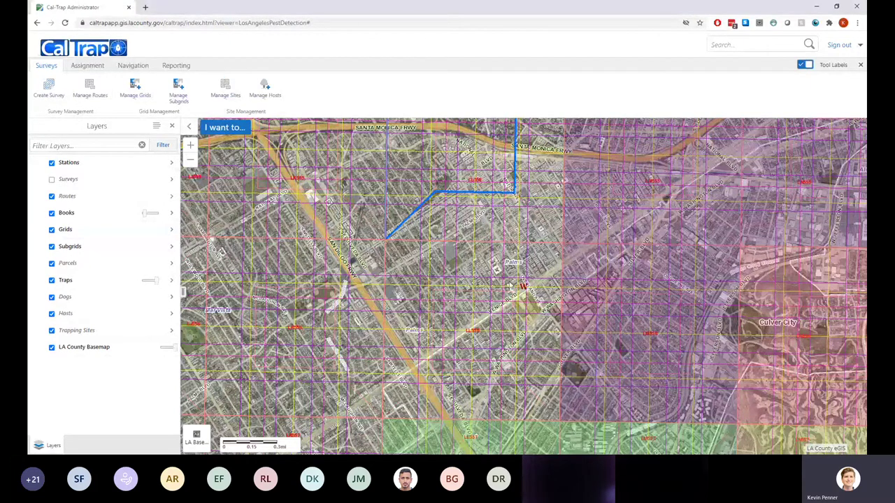
{"action": "scroll", "coordinate": [500, 263], "scroll_direction": "up", "scroll_amount": 2}
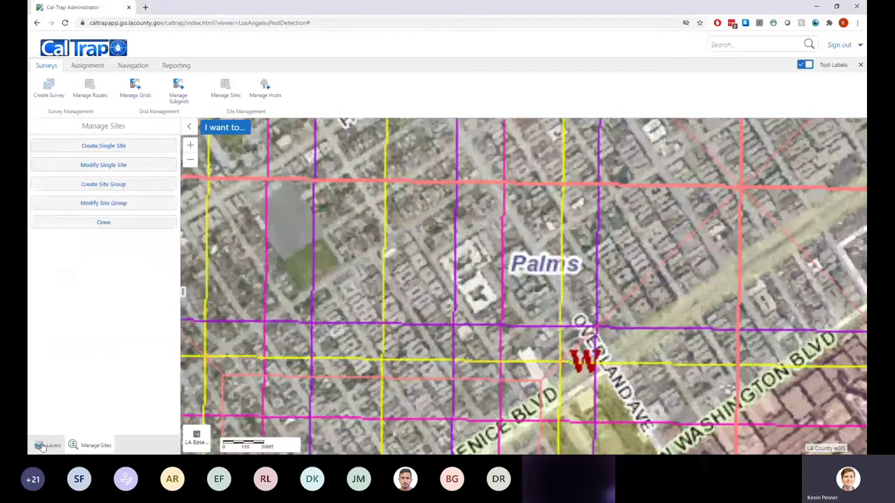
Hide the Subgrids layer and zoom in along Westwood Blvd and Glendon Ave
{"action": "left_click", "coordinate": [51, 246]}
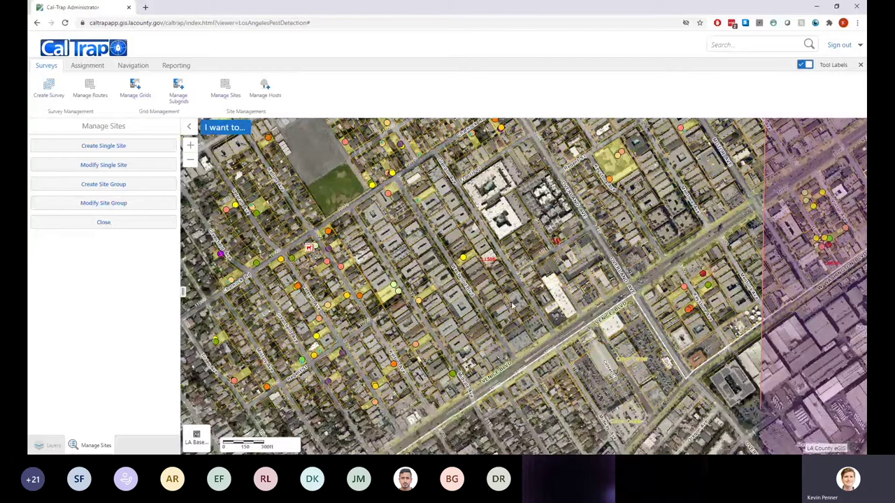
{"action": "scroll", "coordinate": [513, 305], "scroll_direction": "up", "scroll_amount": 2}
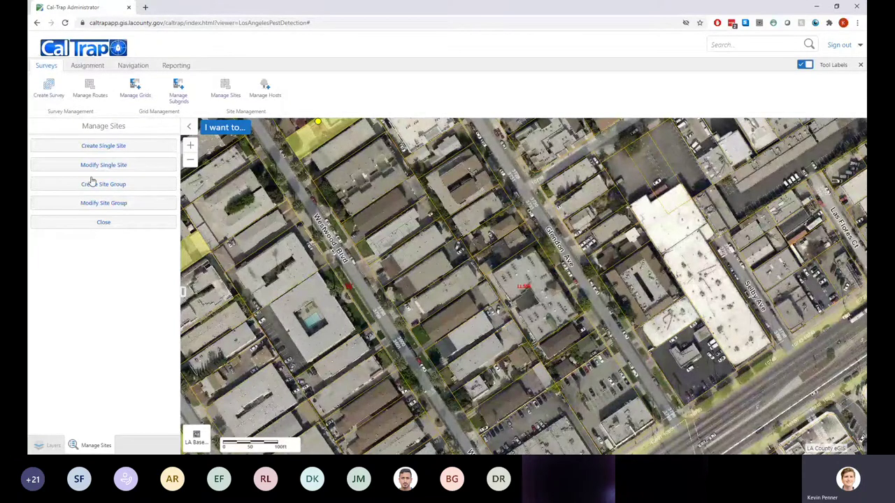
{"action": "left_click", "coordinate": [77, 145]}
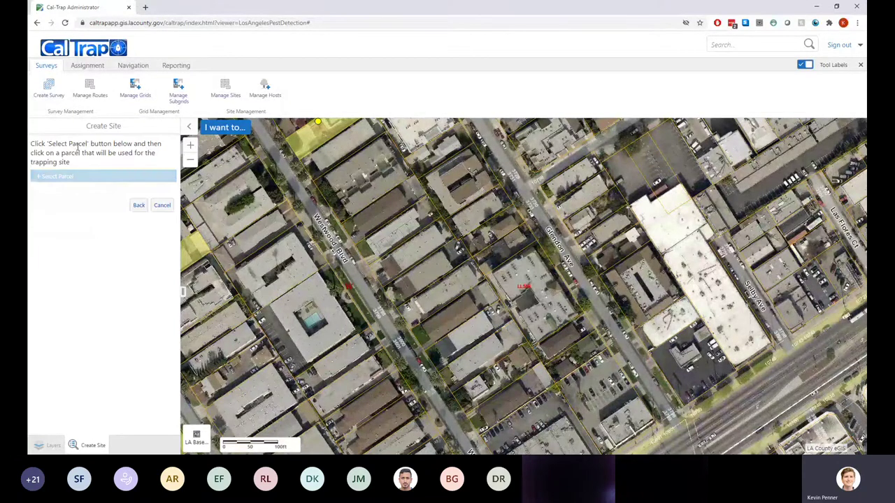
{"action": "left_click", "coordinate": [53, 177]}
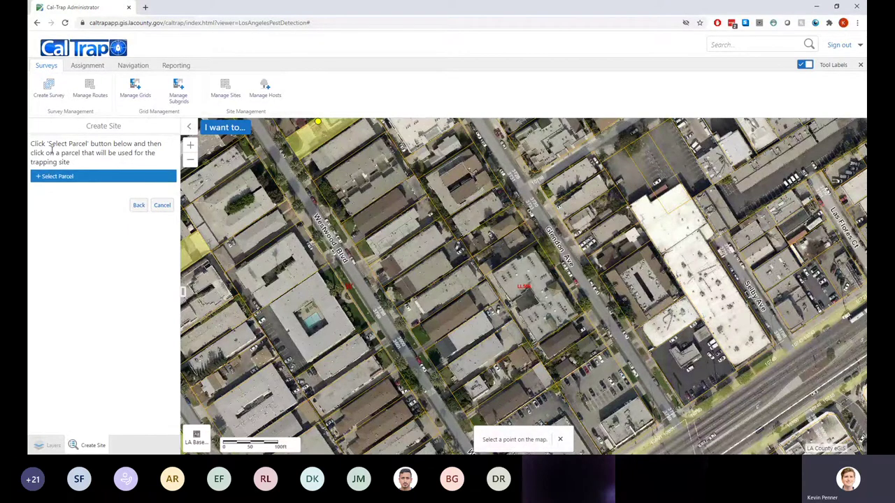
{"action": "left_click", "coordinate": [77, 177]}
{"action": "scroll", "coordinate": [404, 297], "scroll_direction": "up", "scroll_amount": 1}
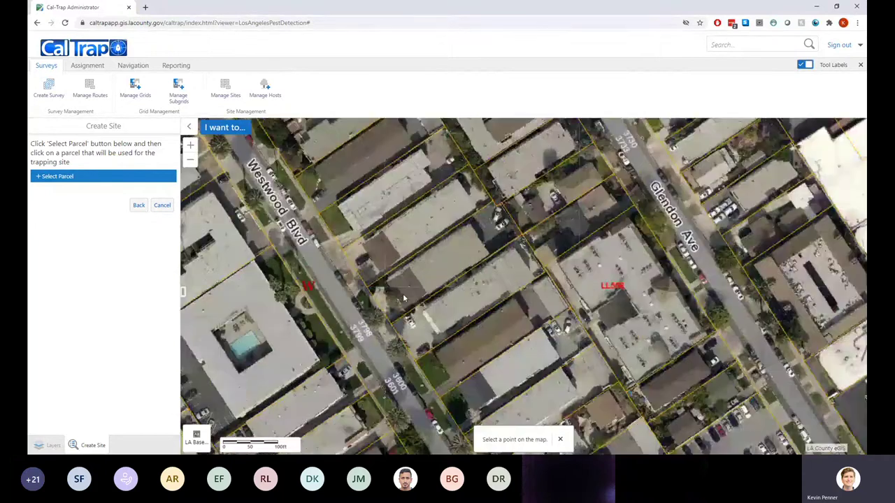
{"action": "scroll", "coordinate": [403, 298], "scroll_direction": "up", "scroll_amount": 1}
{"action": "left_click", "coordinate": [433, 272]}
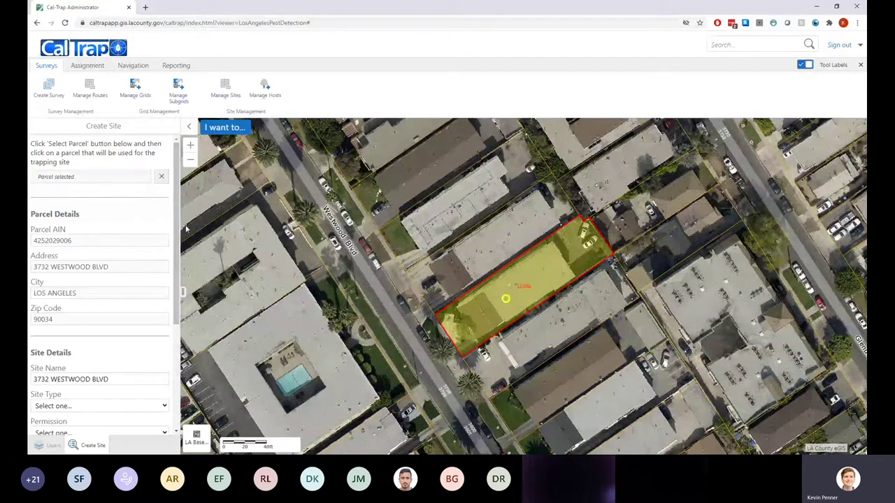
Review the parcel AIN and address, then rename the site to 'Blockbuster #2334'
{"action": "scroll", "coordinate": [170, 221], "scroll_direction": "down", "scroll_amount": 1}
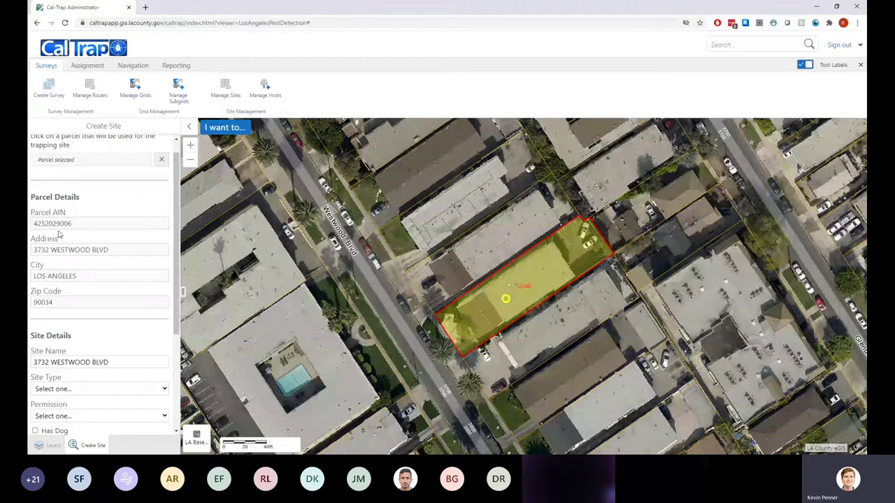
{"action": "left_click_drag", "start_coordinate": [74, 224], "coordinate": [34, 224]}
{"action": "left_click_drag", "start_coordinate": [116, 250], "coordinate": [41, 250]}
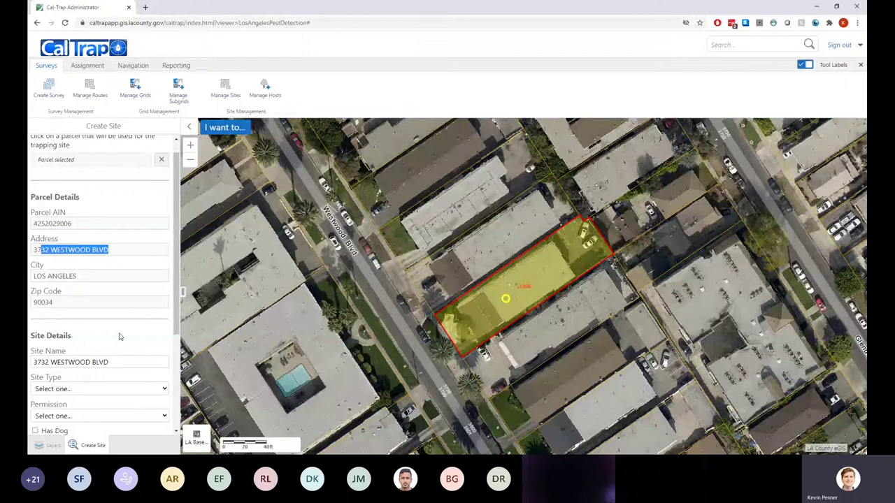
{"action": "scroll", "coordinate": [121, 335], "scroll_direction": "down", "scroll_amount": 1}
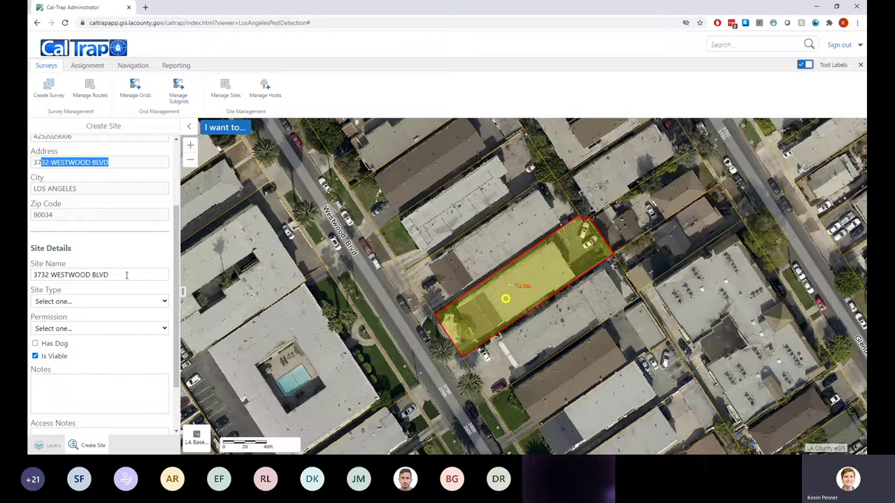
{"action": "left_click_drag", "start_coordinate": [32, 275], "coordinate": [182, 265]}
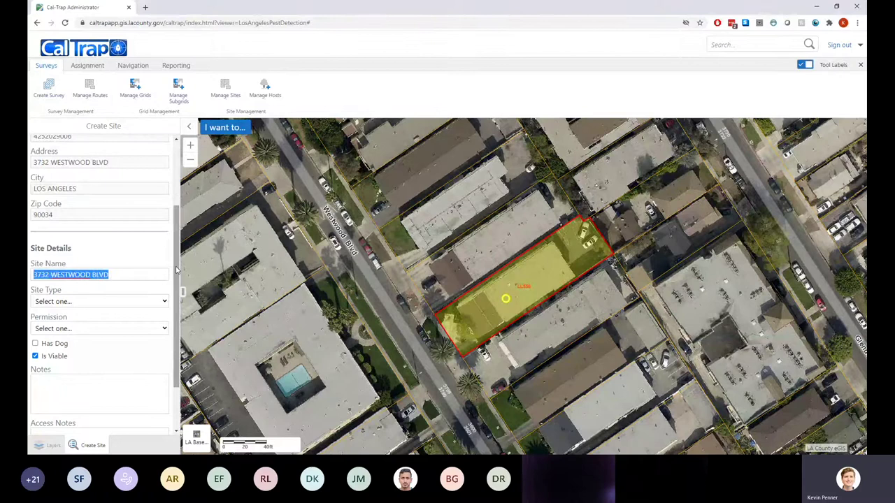
{"action": "type", "text": "B"}
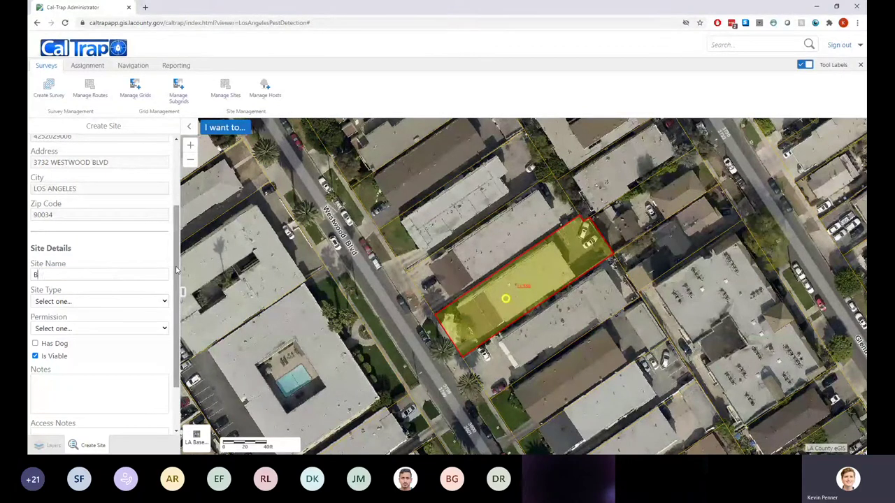
{"action": "type", "text": "lockbuster #2334"}
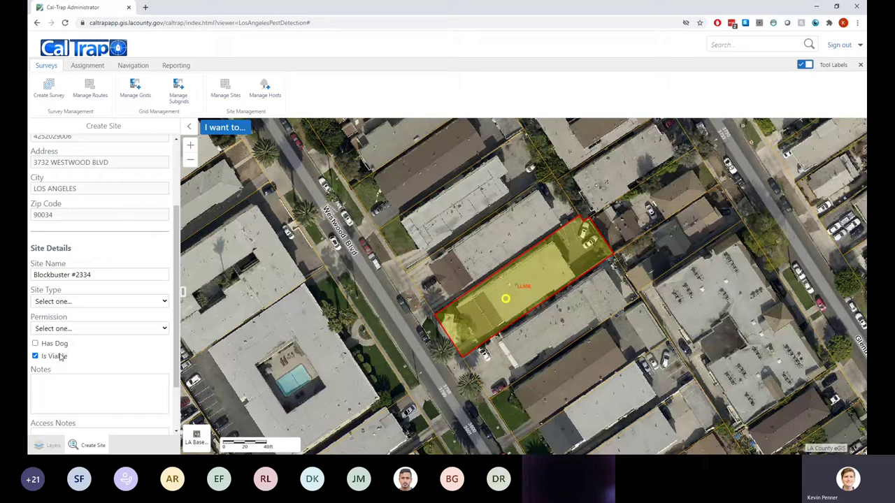
Set the site type to Commercial and permission to Permission Given, dated Aug 11, 2020
{"action": "key", "text": "c"}
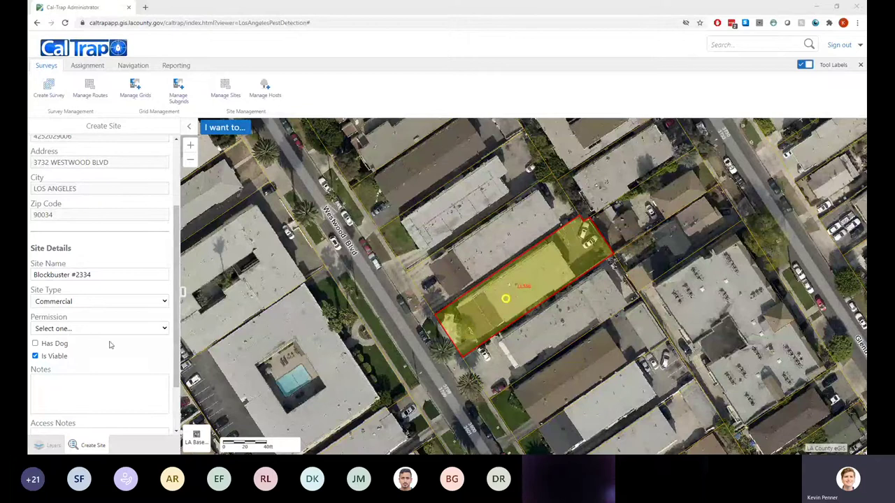
{"action": "left_click_drag", "start_coordinate": [400, 336], "coordinate": [413, 328]}
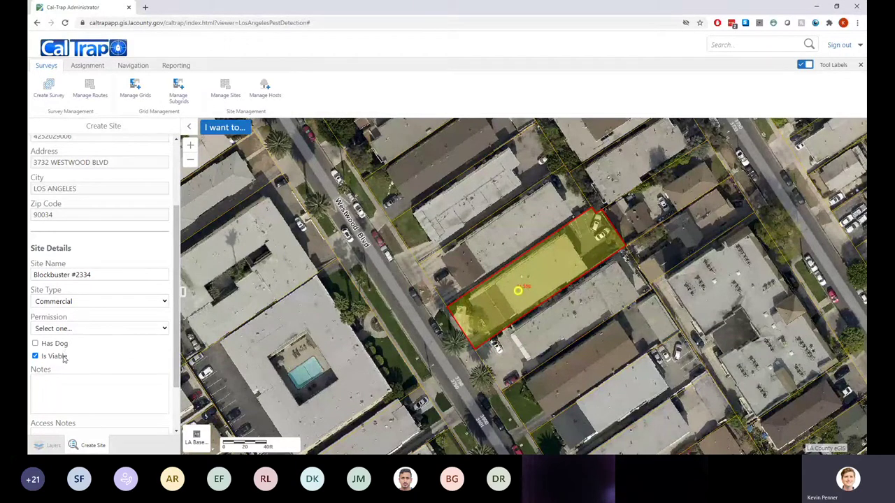
{"action": "left_click", "coordinate": [61, 360]}
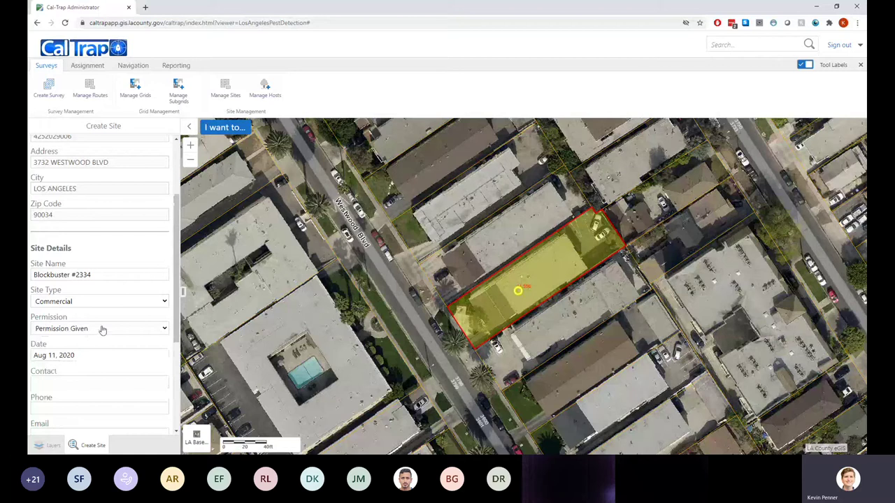
{"action": "scroll", "coordinate": [108, 325], "scroll_direction": "down", "scroll_amount": 2}
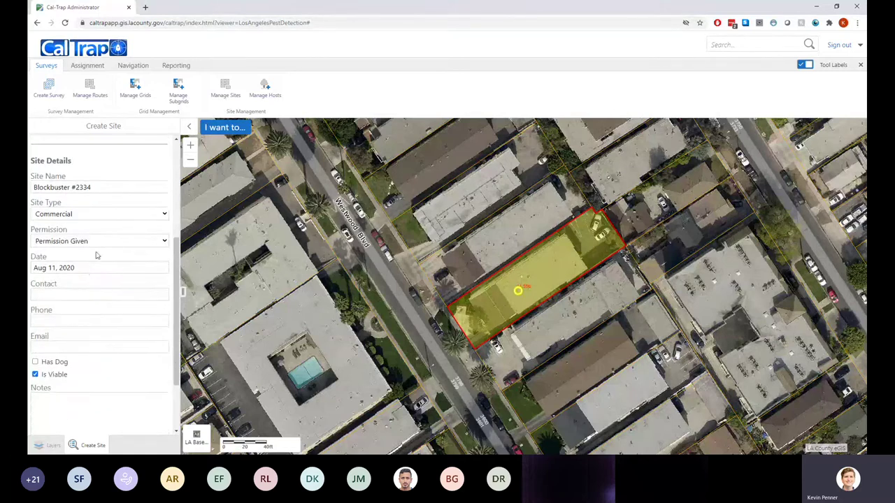
{"action": "left_click", "coordinate": [93, 268]}
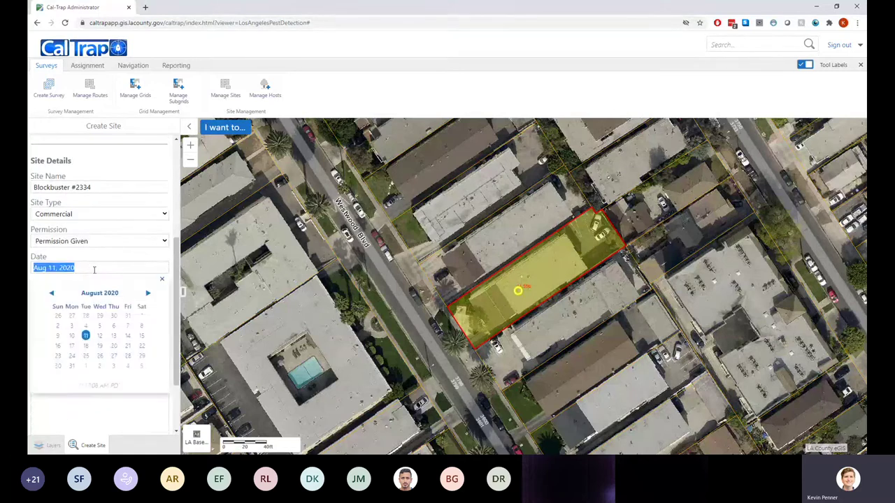
{"action": "left_click", "coordinate": [85, 337]}
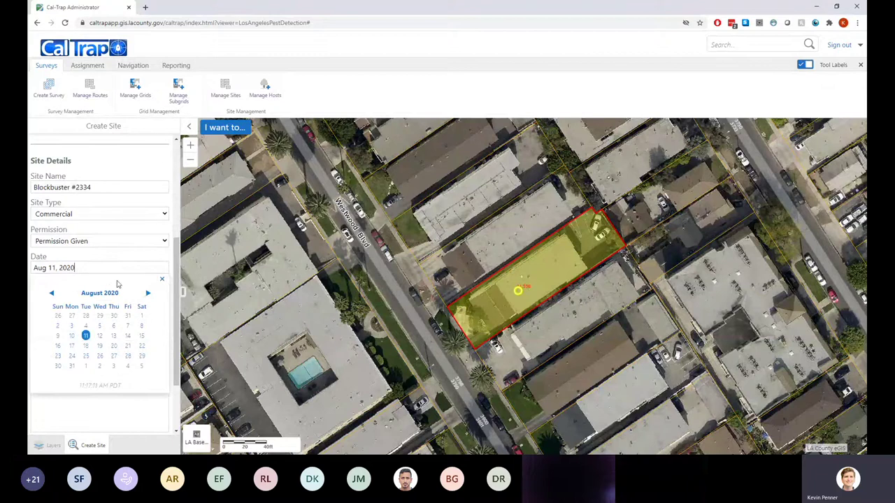
{"action": "left_click", "coordinate": [161, 280]}
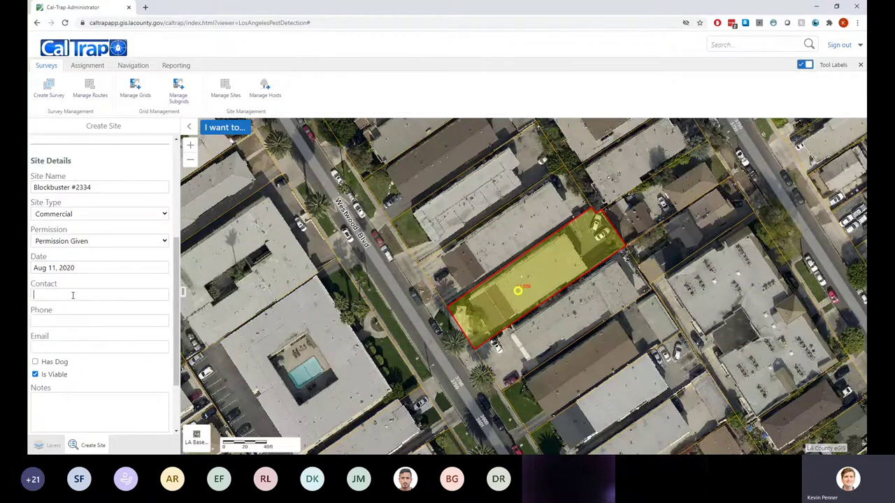
Enter the contact's name and phone number in the Create Site form, then review the form
{"action": "type", "text": "Kevin"}
{"action": "key", "text": "Tab"}
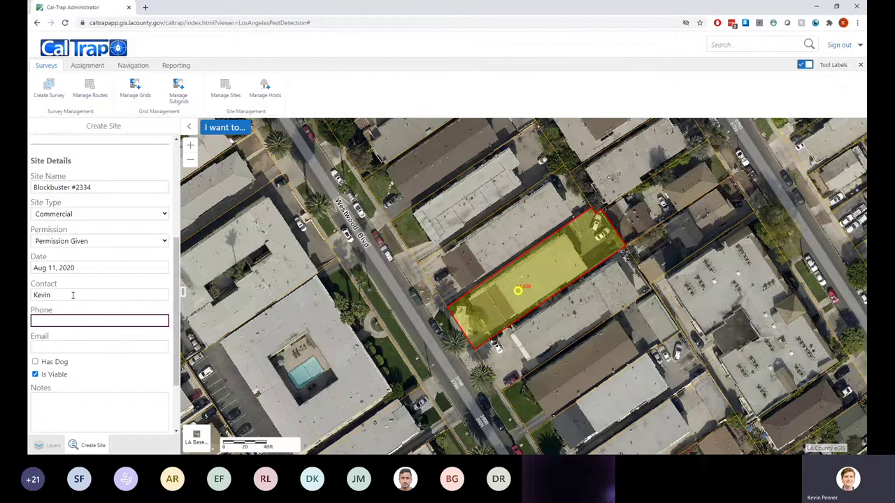
{"action": "type", "text": "123-345-4444"}
{"action": "key", "text": "Tab"}
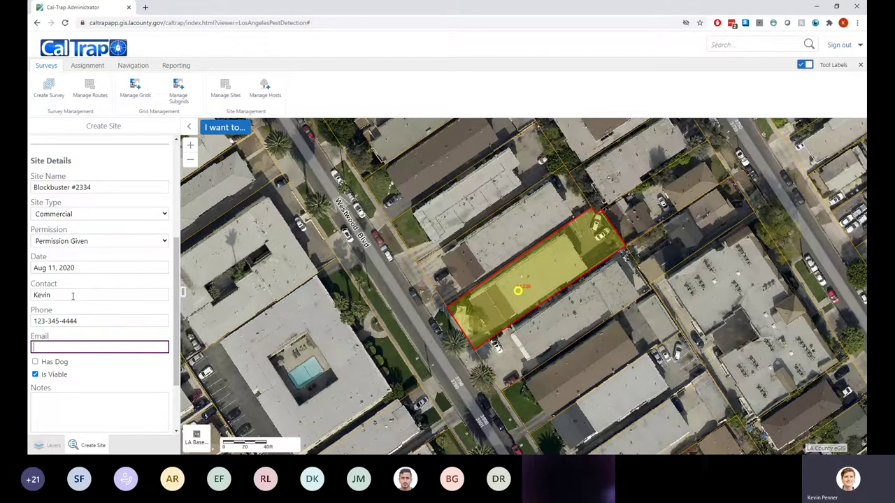
{"action": "scroll", "coordinate": [110, 354], "scroll_direction": "down", "scroll_amount": 3}
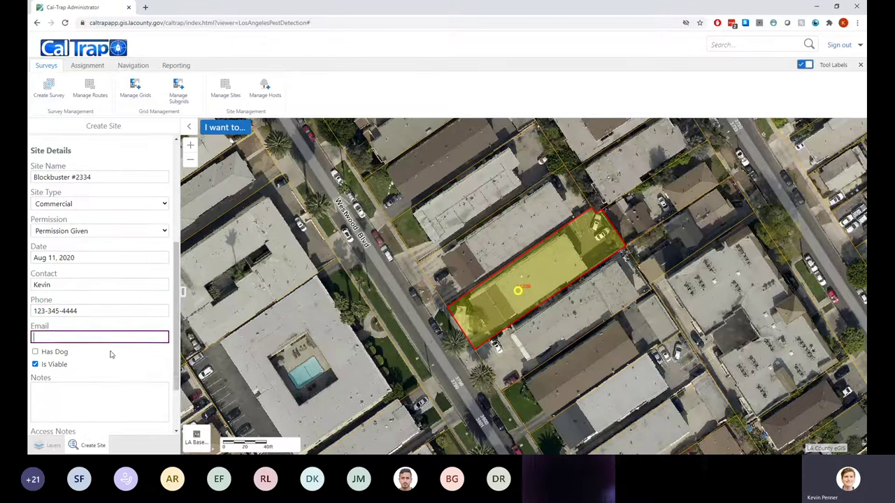
{"action": "scroll", "coordinate": [110, 354], "scroll_direction": "up", "scroll_amount": 2}
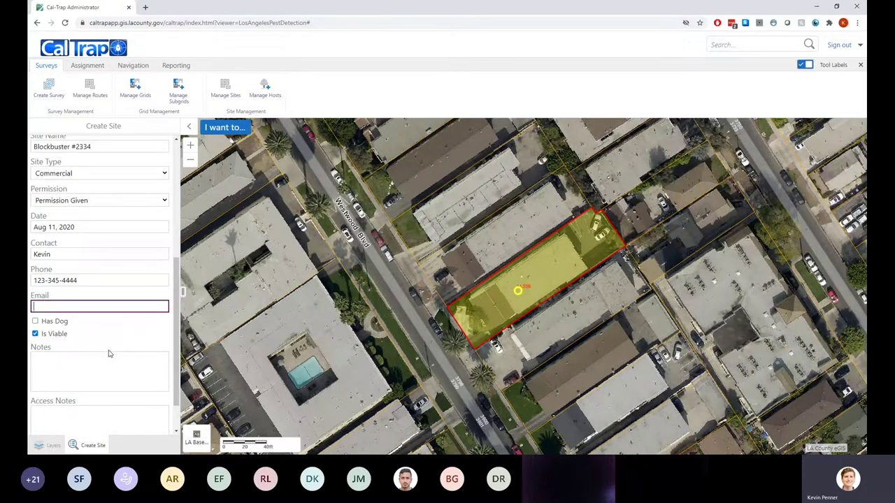
{"action": "scroll", "coordinate": [97, 252], "scroll_direction": "up", "scroll_amount": 2}
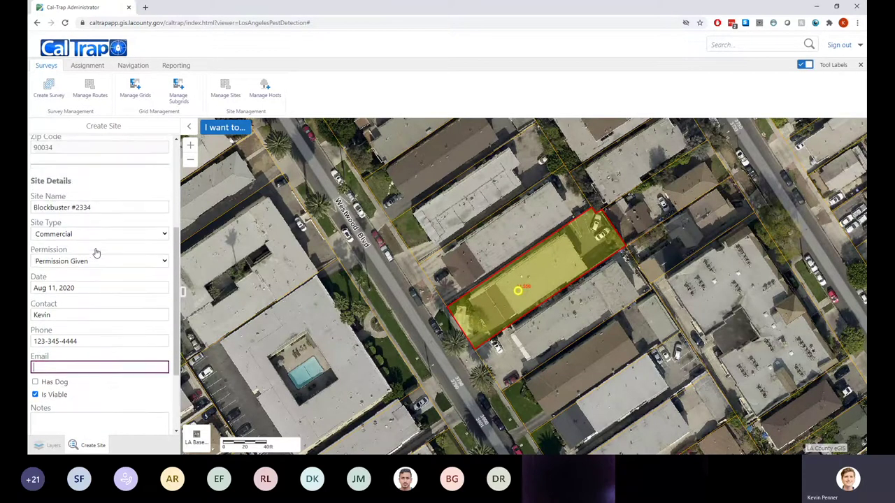
{"action": "scroll", "coordinate": [97, 252], "scroll_direction": "up", "scroll_amount": 5}
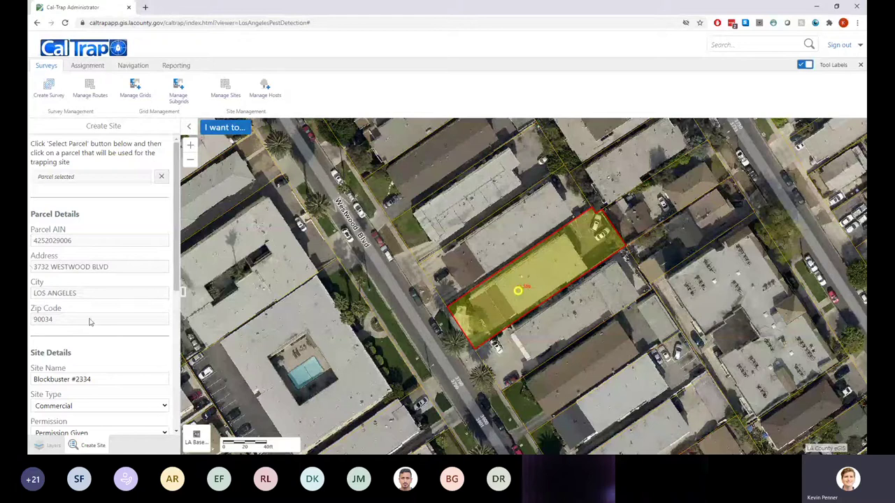
{"action": "scroll", "coordinate": [90, 323], "scroll_direction": "down", "scroll_amount": 1}
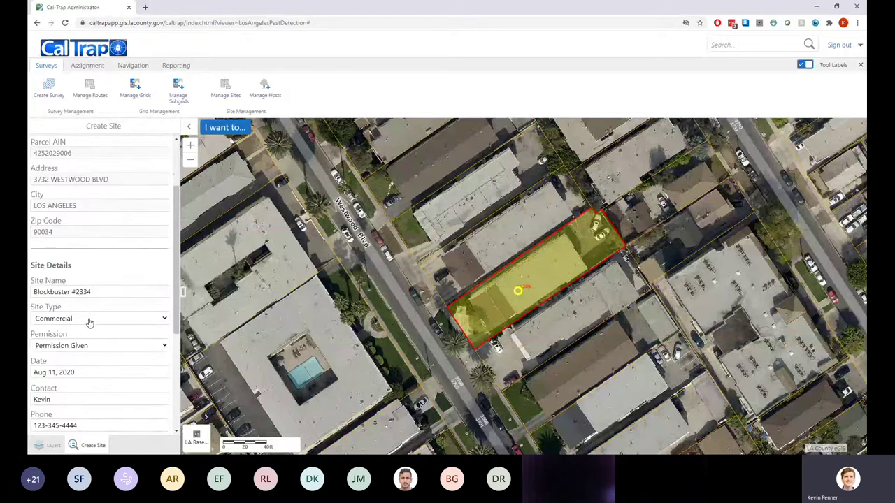
{"action": "scroll", "coordinate": [90, 323], "scroll_direction": "down", "scroll_amount": 1}
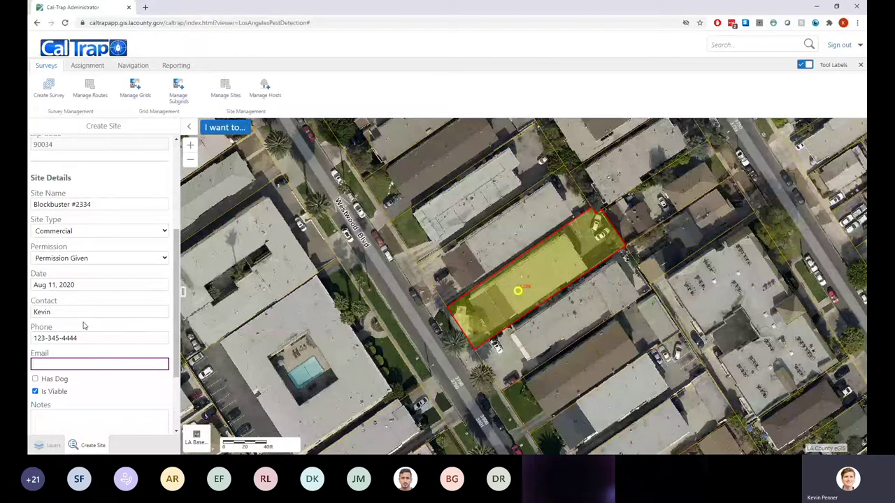
{"action": "scroll", "coordinate": [84, 325], "scroll_direction": "down", "scroll_amount": 1}
{"action": "scroll", "coordinate": [71, 338], "scroll_direction": "down", "scroll_amount": 1}
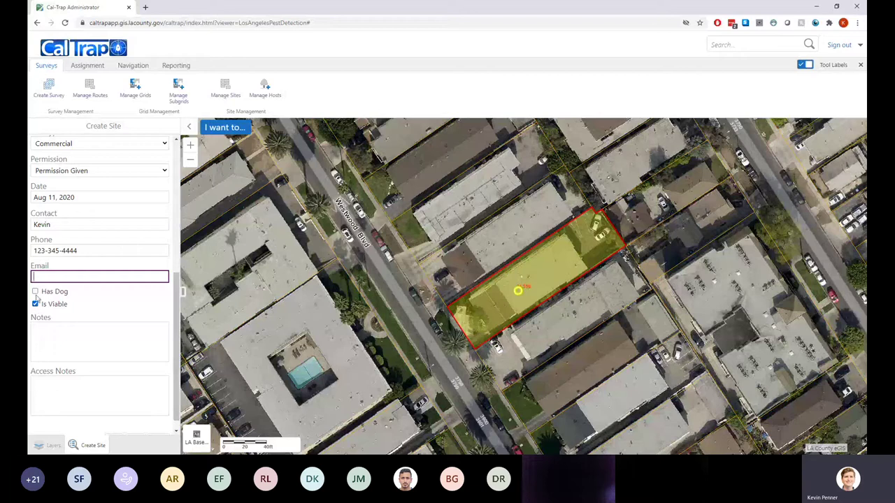
Tick Has Dog, add the 'Scary dog' note and the gate code access note, and save the site
{"action": "left_click", "coordinate": [35, 292]}
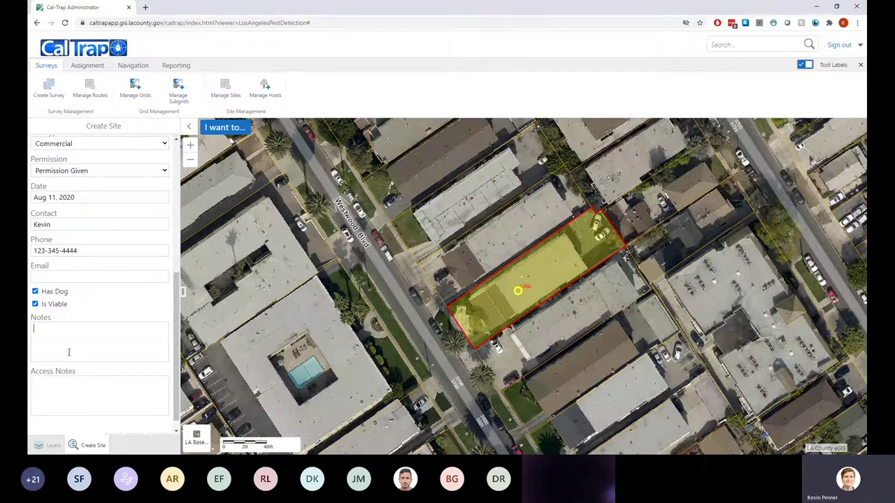
{"action": "type", "text": "Scary dog"}
{"action": "type", "text": "Gate code is"}
{"action": "type", "text": " 5556"}
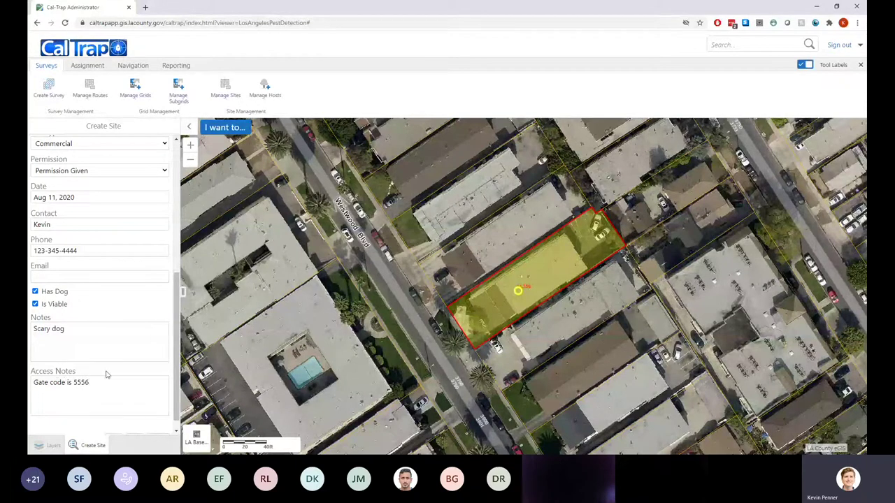
{"action": "key", "text": "Home"}
{"action": "scroll", "coordinate": [93, 377], "scroll_direction": "down", "scroll_amount": 1}
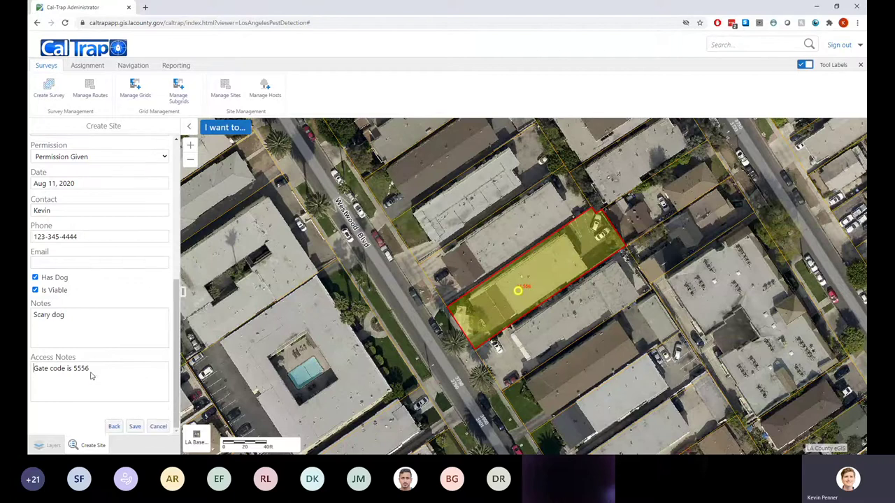
{"action": "left_click", "coordinate": [136, 427]}
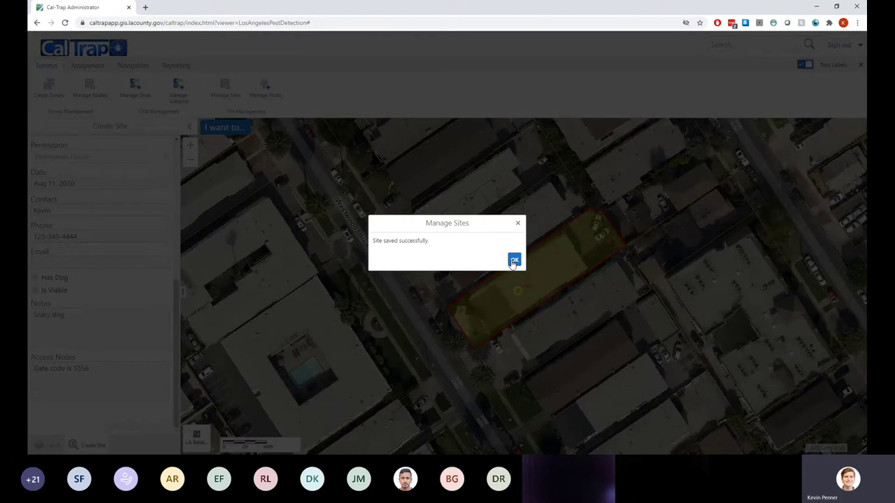
{"action": "left_click", "coordinate": [514, 261]}
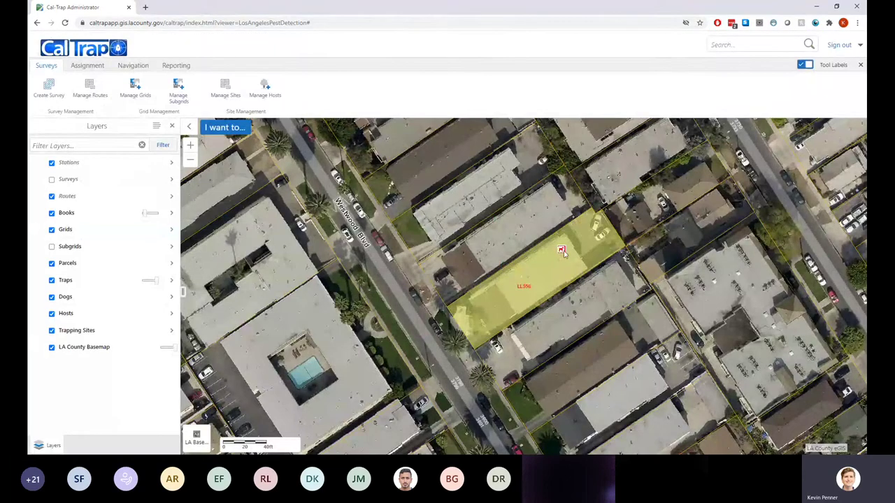
{"action": "scroll", "coordinate": [561, 260], "scroll_direction": "down", "scroll_amount": 1}
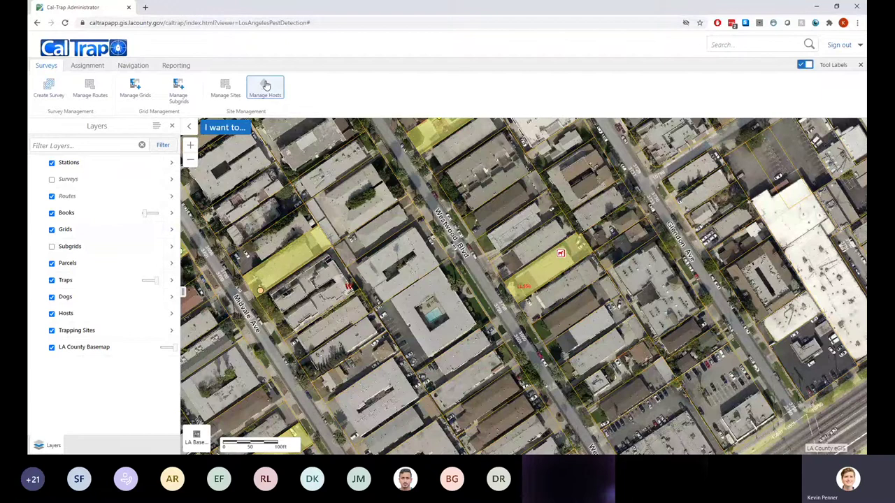
{"action": "left_click", "coordinate": [233, 91]}
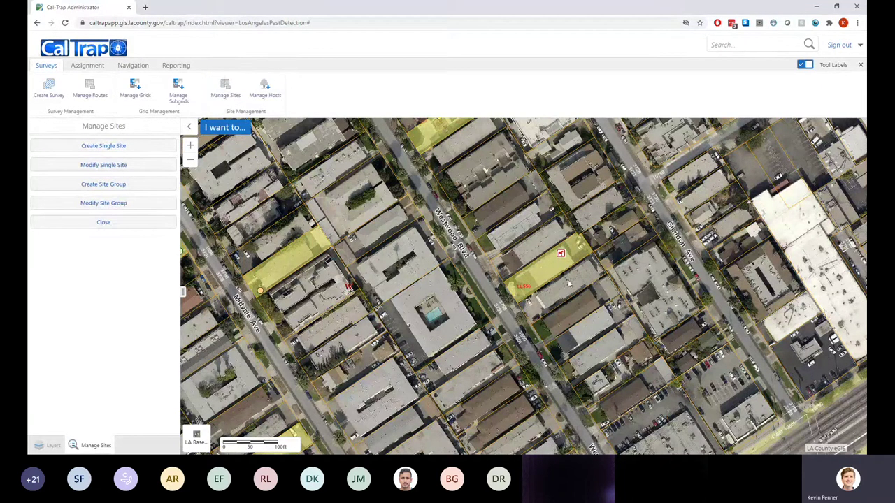
{"action": "left_click", "coordinate": [108, 166]}
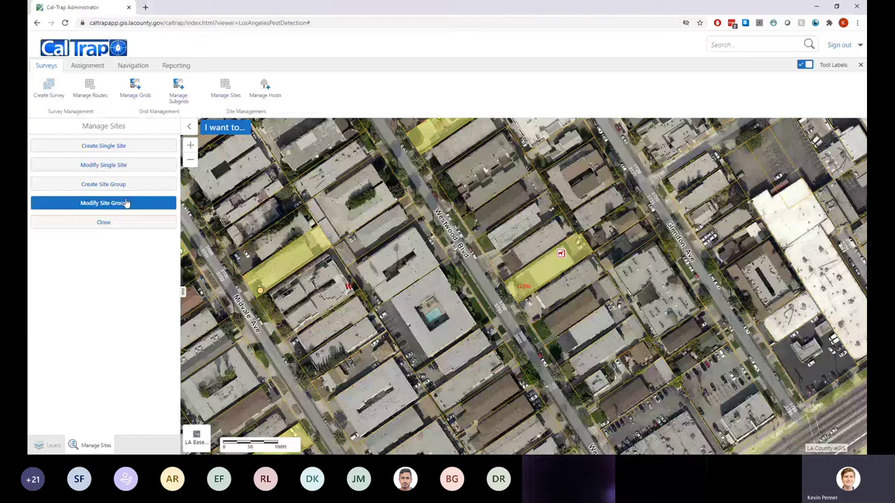
{"action": "left_click", "coordinate": [126, 165]}
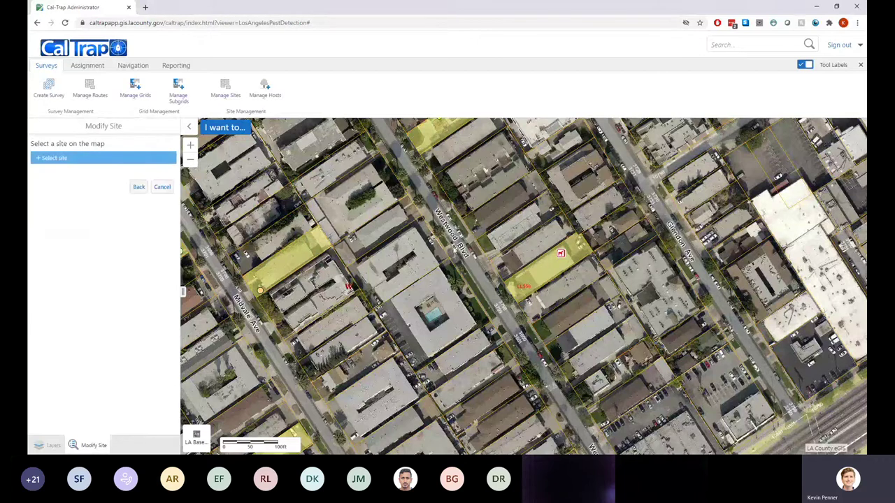
{"action": "left_click", "coordinate": [552, 268]}
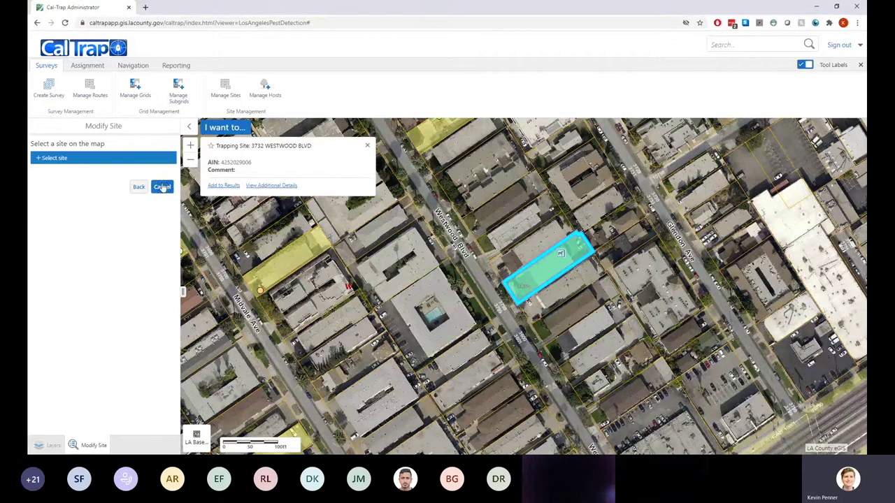
{"action": "left_click", "coordinate": [367, 147]}
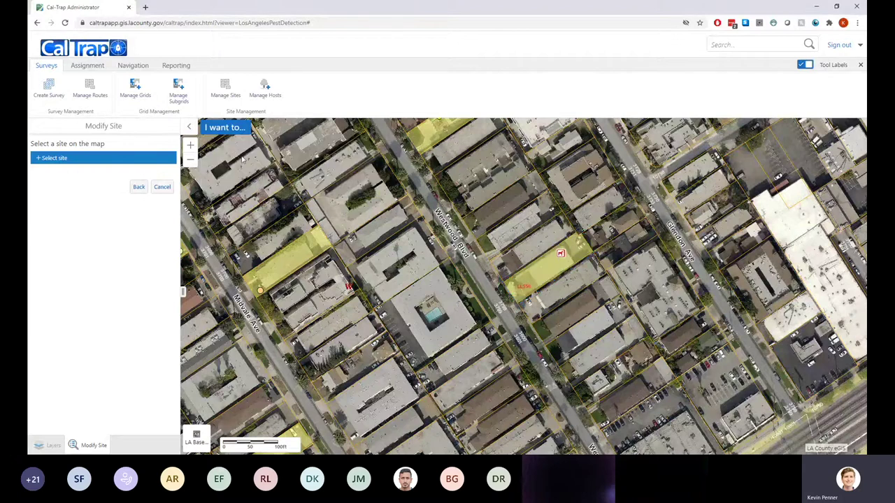
{"action": "left_click", "coordinate": [112, 163]}
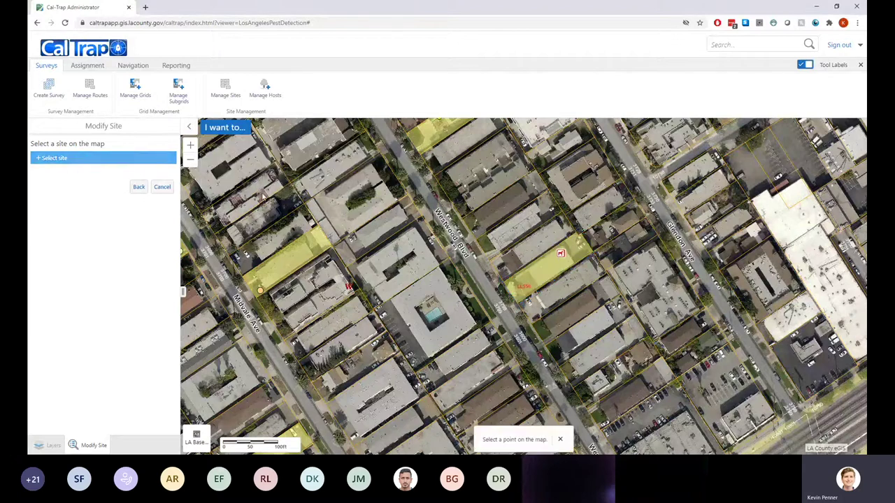
{"action": "left_click", "coordinate": [553, 268]}
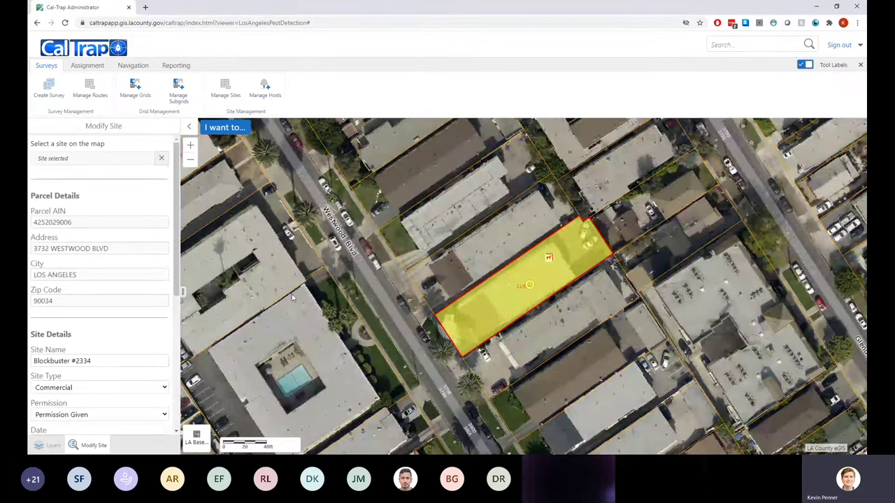
Delete the 'Scary dog' note, untick Has Dog, and save the updated site
{"action": "scroll", "coordinate": [110, 222], "scroll_direction": "down", "scroll_amount": 5}
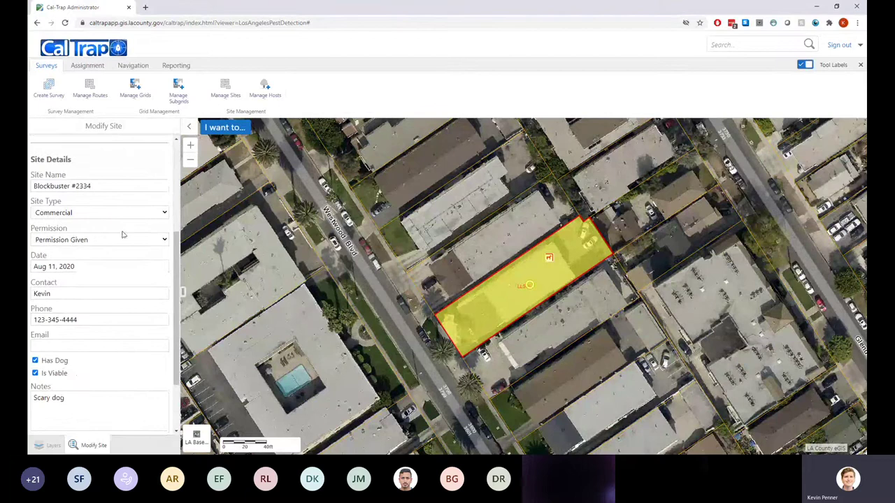
{"action": "scroll", "coordinate": [119, 238], "scroll_direction": "down", "scroll_amount": 1}
{"action": "left_click", "coordinate": [31, 358]}
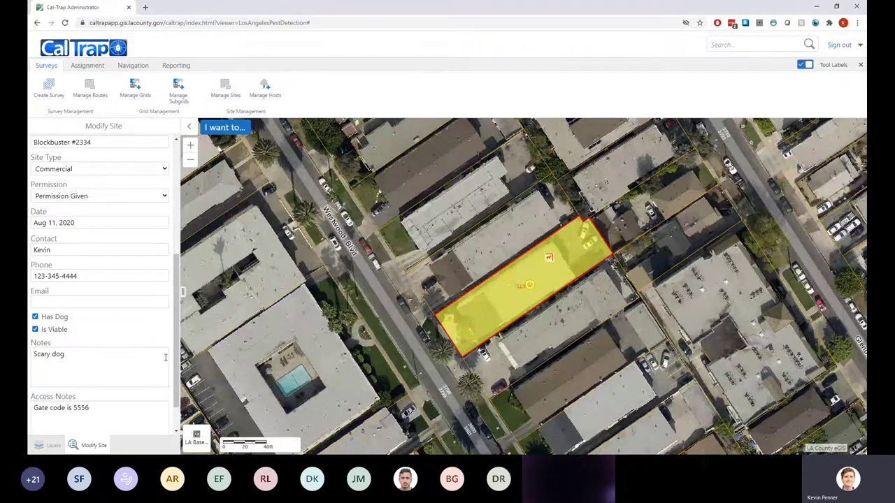
{"action": "left_click_drag", "start_coordinate": [137, 357], "coordinate": [31, 355]}
{"action": "key", "text": "BackSpace"}
{"action": "left_click", "coordinate": [35, 317]}
{"action": "scroll", "coordinate": [63, 364], "scroll_direction": "down", "scroll_amount": 1}
{"action": "left_click", "coordinate": [135, 427]}
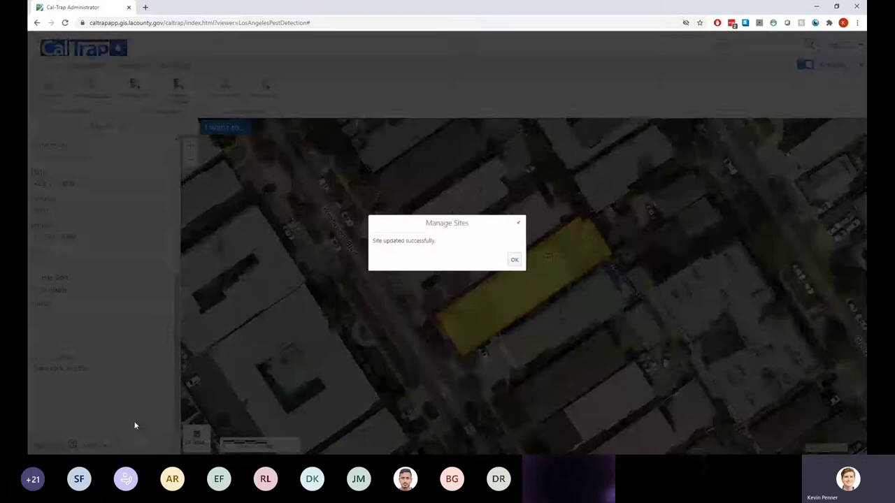
{"action": "left_click", "coordinate": [514, 258]}
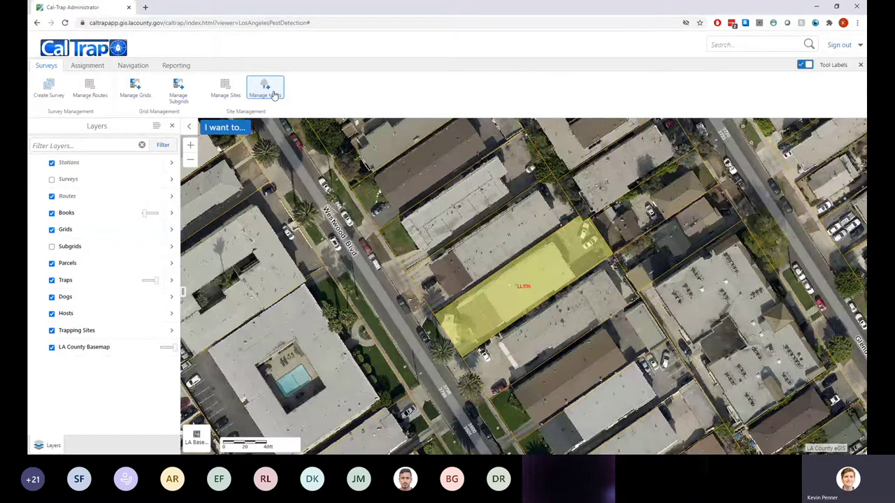
Start a new host and place its point inside the Blockbuster #2334 parcel
{"action": "left_click", "coordinate": [274, 95]}
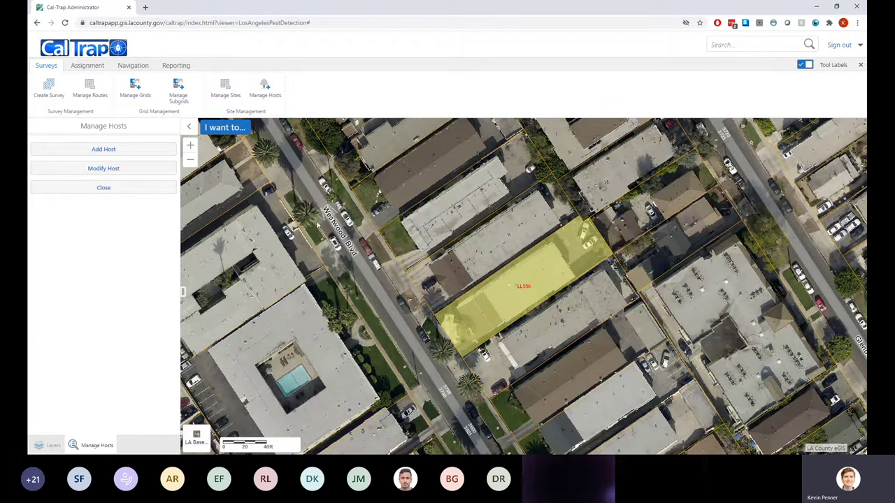
{"action": "left_click", "coordinate": [128, 149]}
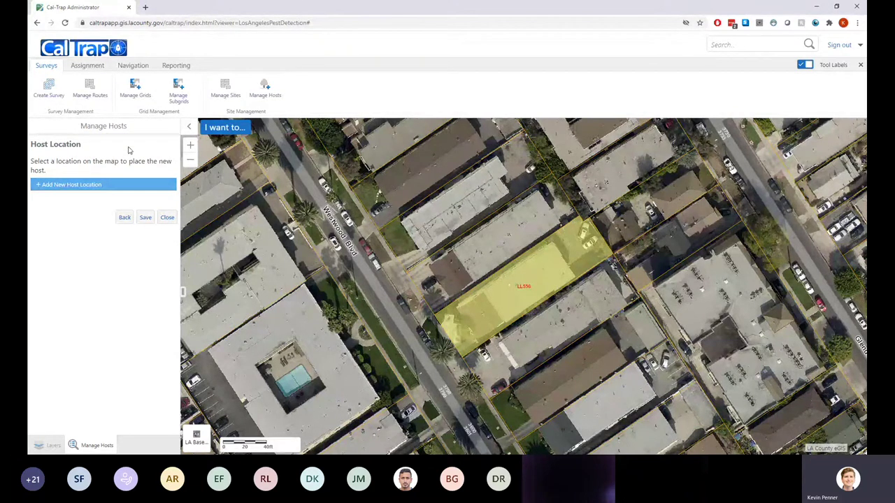
{"action": "left_click", "coordinate": [87, 184]}
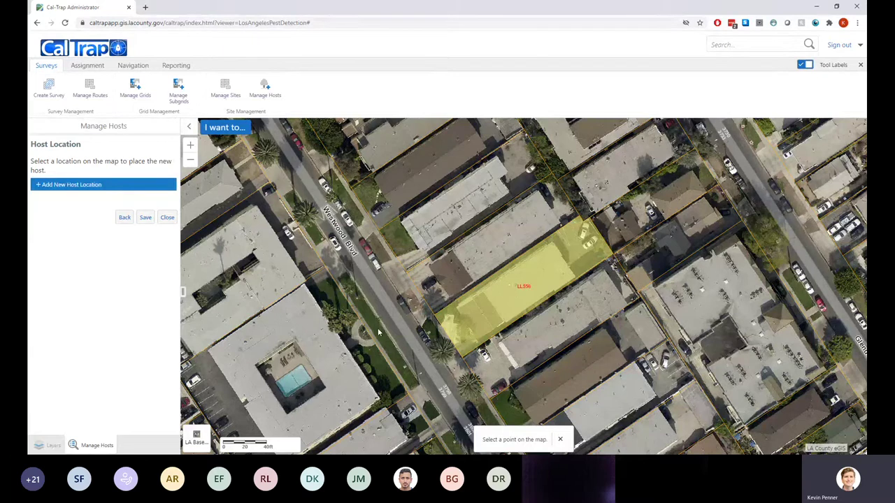
{"action": "left_click", "coordinate": [466, 327]}
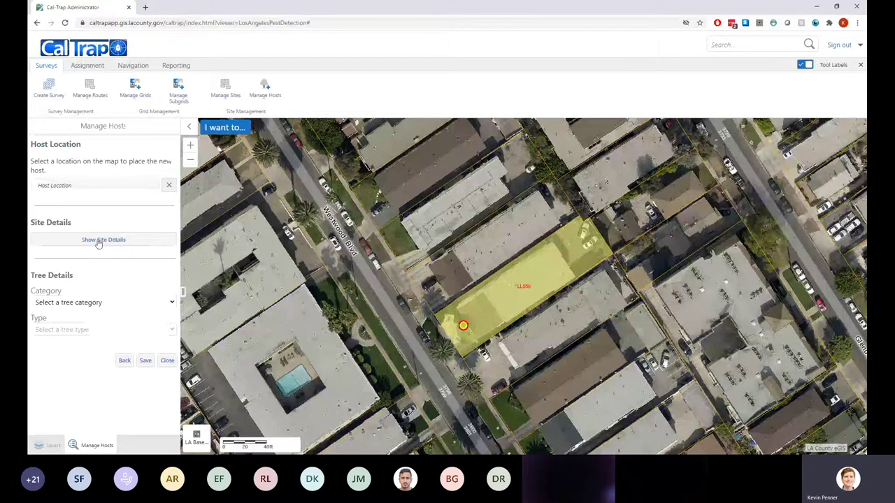
Clear the rejected host location and dismiss the 'No trapping site found' warning to place it again
{"action": "left_click", "coordinate": [103, 242]}
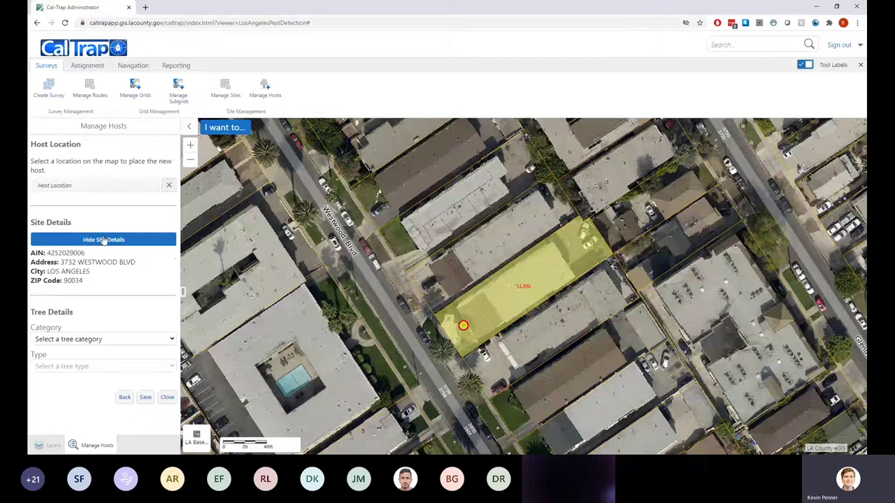
{"action": "left_click", "coordinate": [103, 240]}
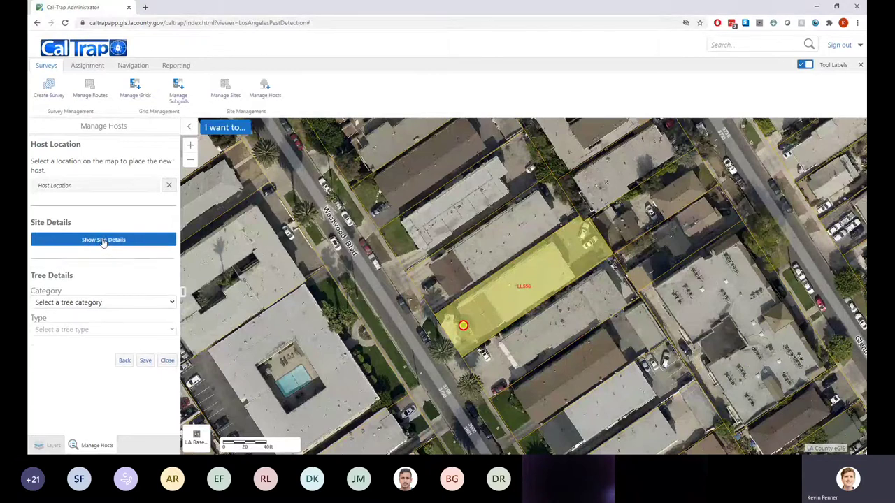
{"action": "left_click", "coordinate": [166, 187]}
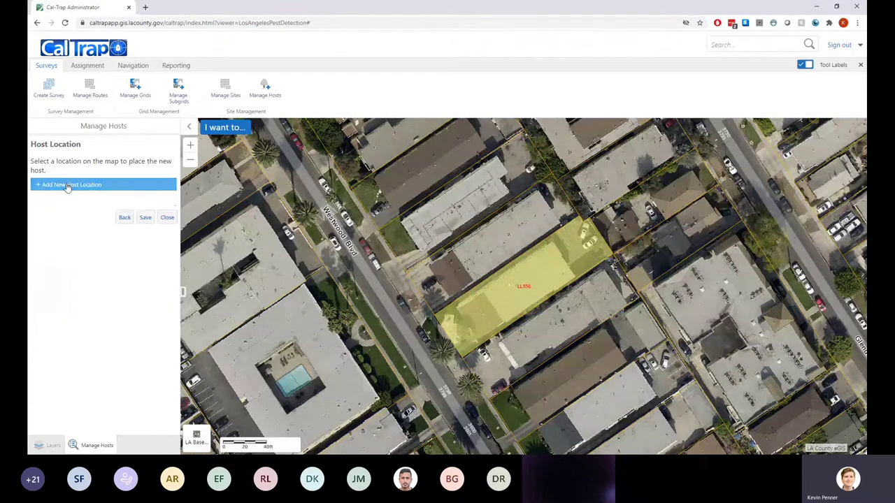
{"action": "left_click", "coordinate": [459, 330]}
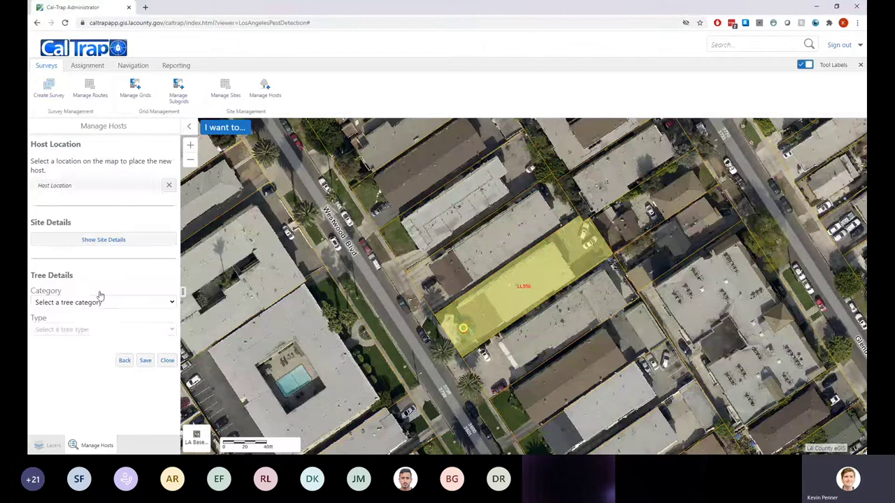
{"action": "left_click", "coordinate": [166, 187]}
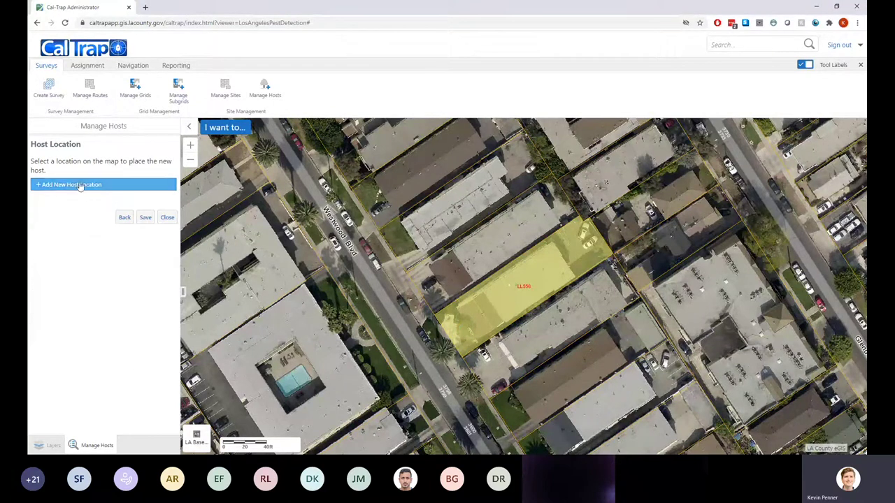
{"action": "left_click", "coordinate": [409, 343]}
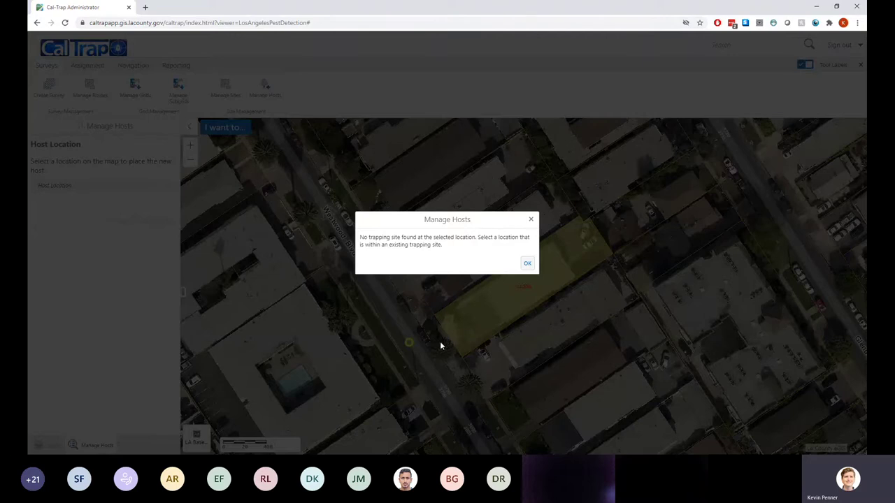
{"action": "left_click", "coordinate": [526, 264]}
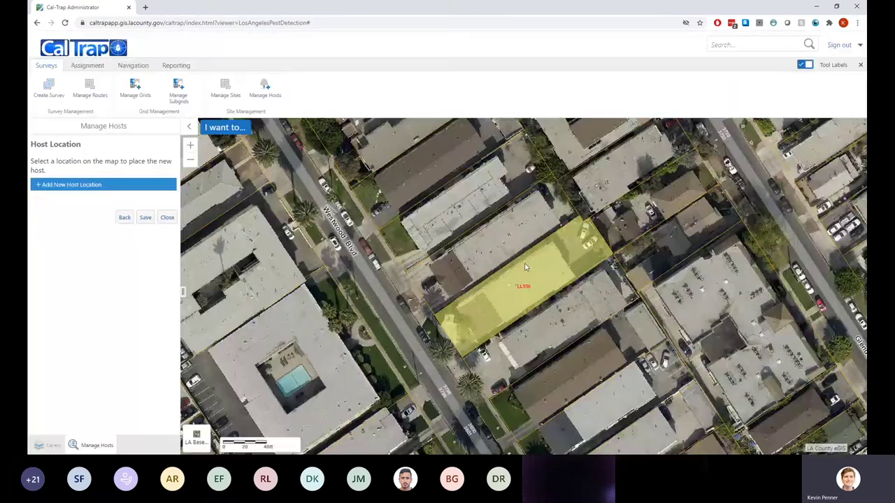
{"action": "left_click", "coordinate": [85, 187]}
Place the host inside the Westwood Blvd parcel, set its type to Cherry, and save it
{"action": "left_click", "coordinate": [467, 329]}
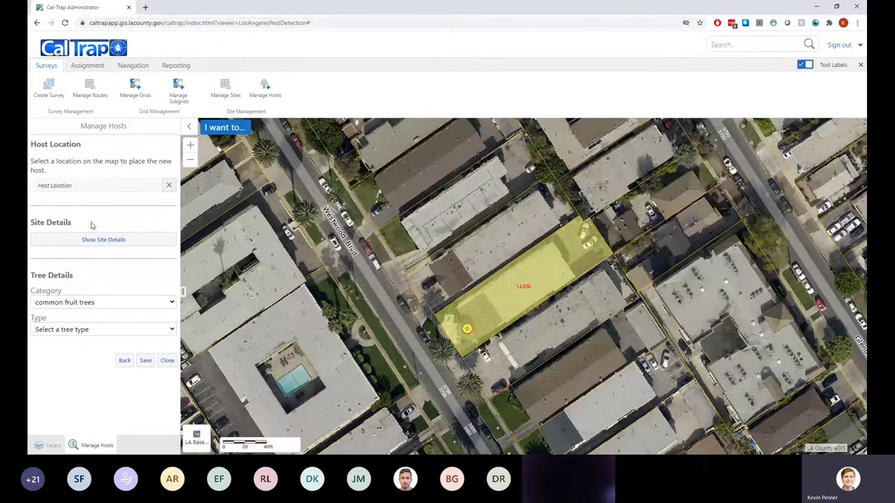
{"action": "left_click", "coordinate": [92, 281]}
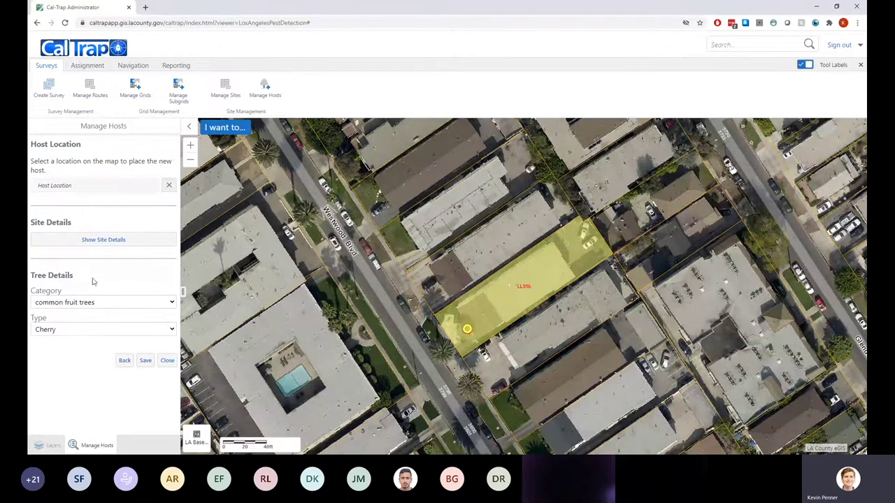
{"action": "left_click", "coordinate": [145, 361]}
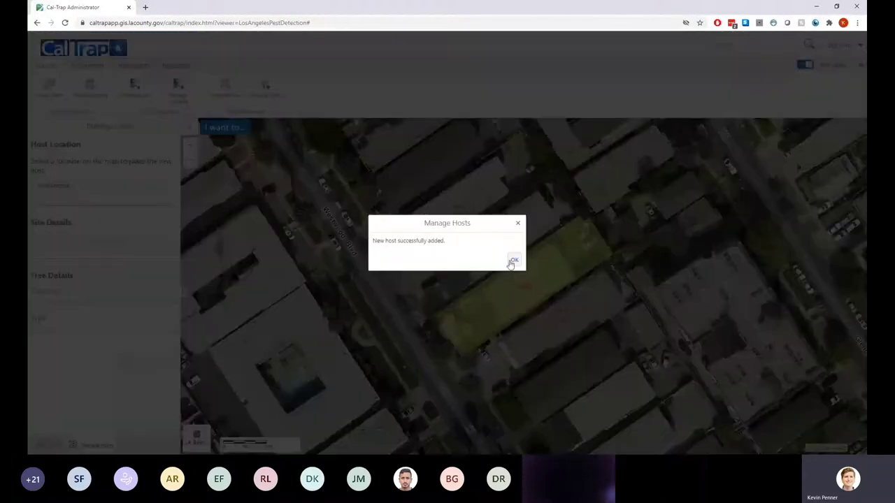
{"action": "left_click", "coordinate": [513, 262]}
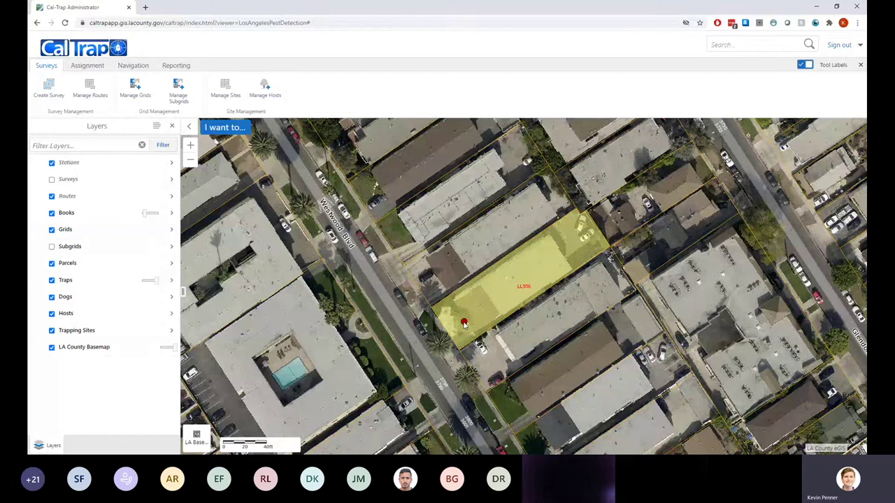
{"action": "left_click", "coordinate": [551, 261]}
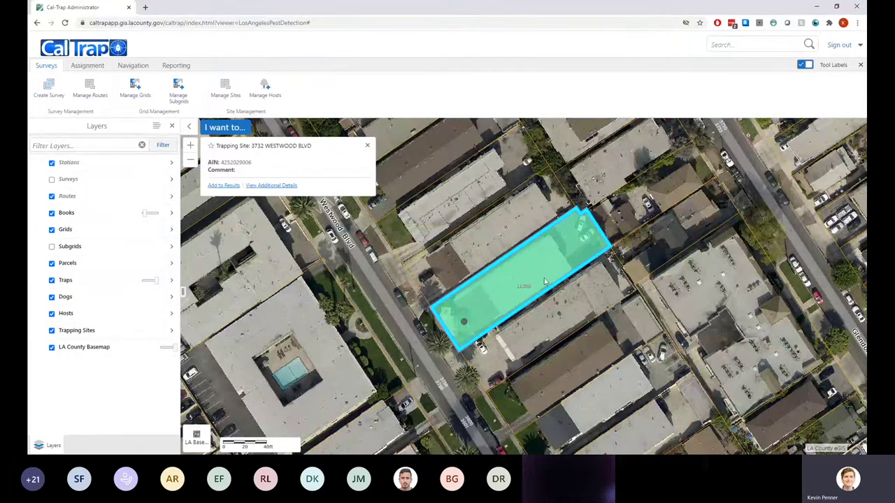
{"action": "left_click", "coordinate": [367, 145]}
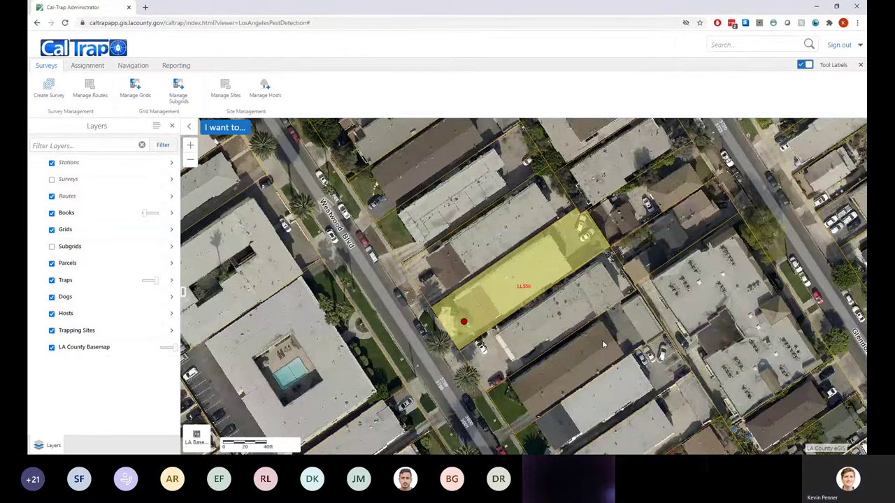
{"action": "scroll", "coordinate": [526, 278], "scroll_direction": "down", "scroll_amount": 1}
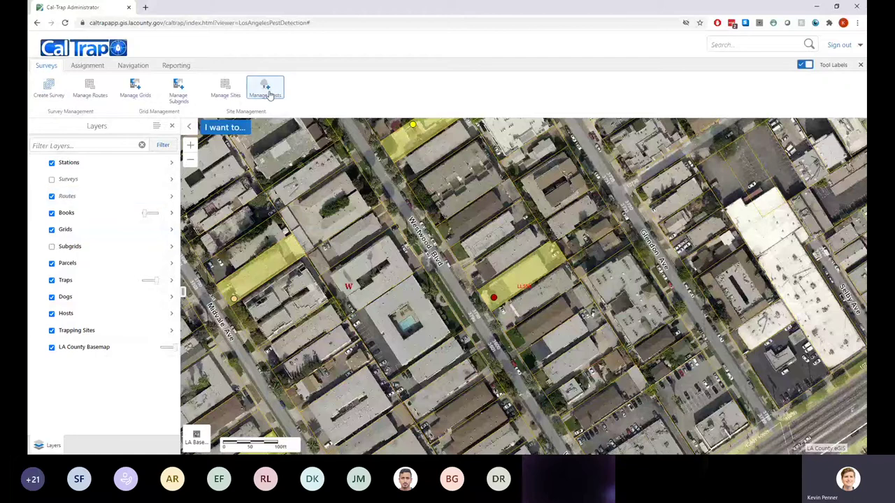
Select the red Cherry host marker on Westwood Blvd through Manage Hosts > Modify Host
{"action": "left_click", "coordinate": [270, 95]}
{"action": "left_click", "coordinate": [104, 169]}
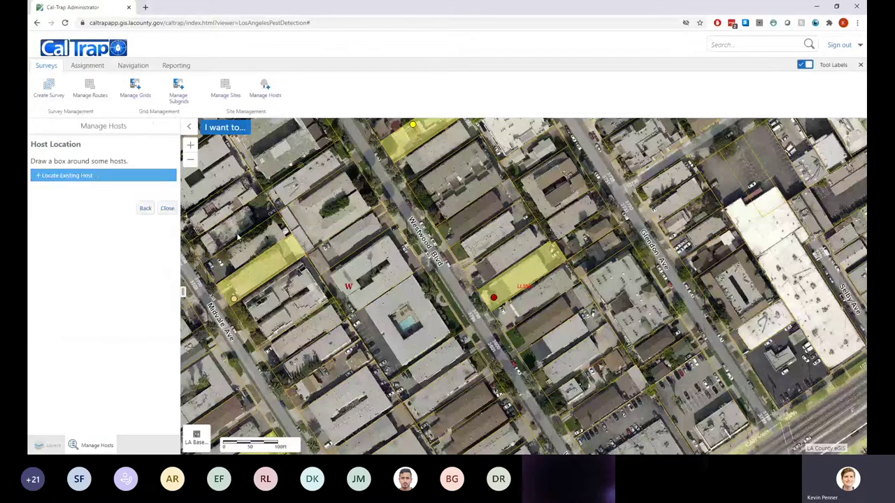
{"action": "left_click", "coordinate": [86, 176]}
{"action": "left_click_drag", "start_coordinate": [481, 287], "coordinate": [509, 309]}
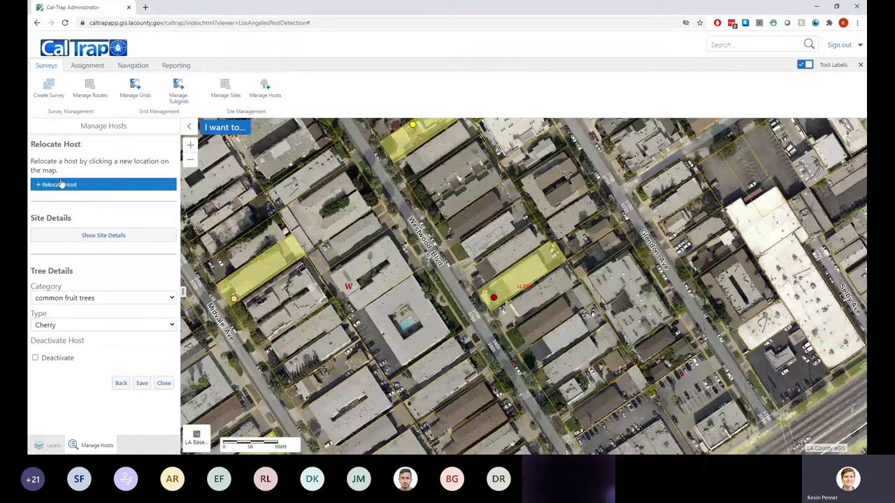
Close the host editor without relocating the host, then pan and zoom out around Westwood Blvd
{"action": "left_click", "coordinate": [61, 185]}
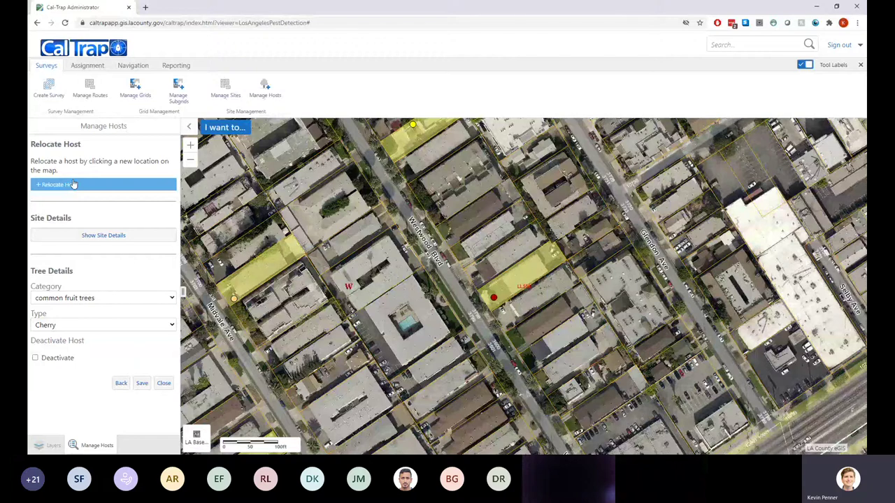
{"action": "left_click", "coordinate": [164, 384]}
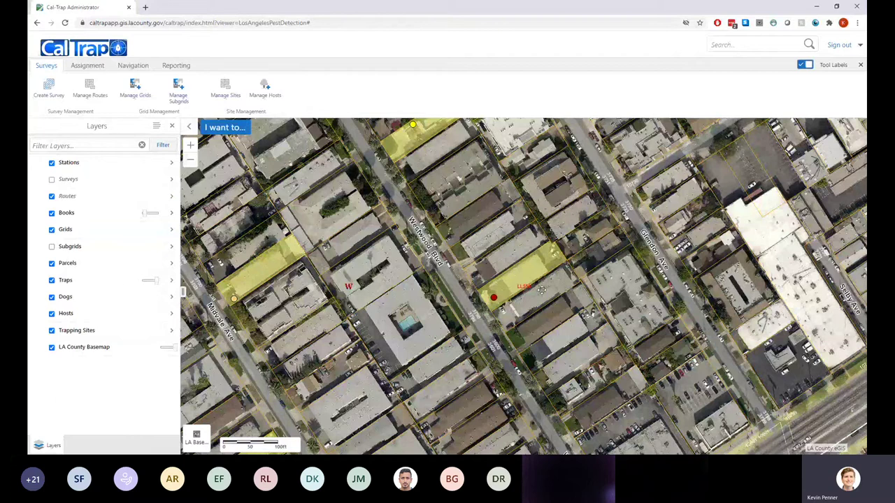
{"action": "left_click_drag", "start_coordinate": [628, 379], "coordinate": [565, 327]}
{"action": "scroll", "coordinate": [565, 327], "scroll_direction": "down", "scroll_amount": 1}
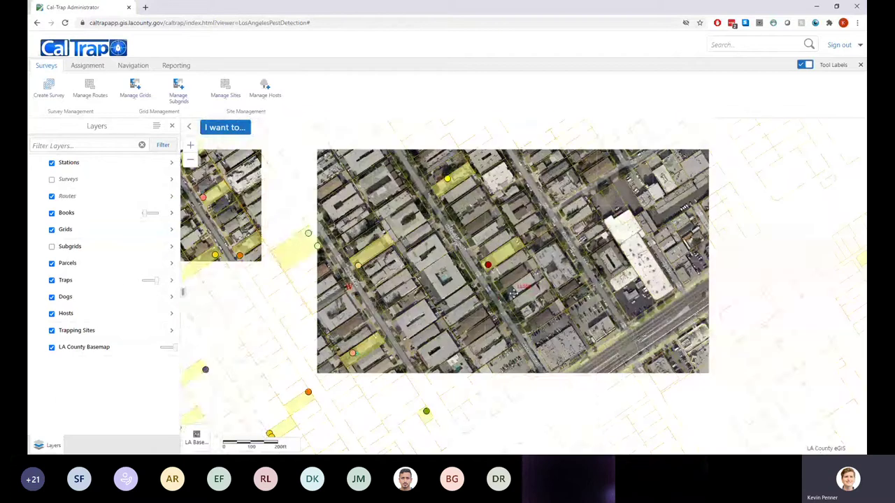
Pan and zoom in to the Culver Center parking lots along Midway Ave south of Venice Blvd
{"action": "left_click_drag", "start_coordinate": [565, 321], "coordinate": [552, 299]}
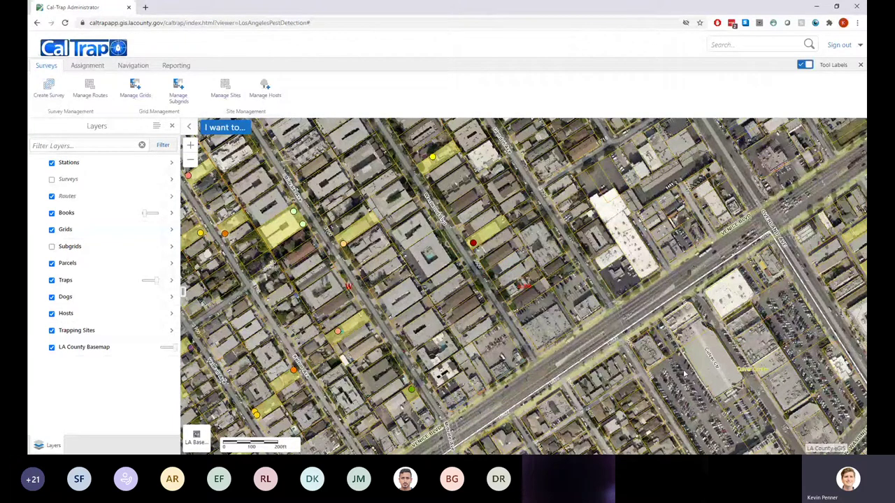
{"action": "scroll", "coordinate": [685, 375], "scroll_direction": "up", "scroll_amount": 1}
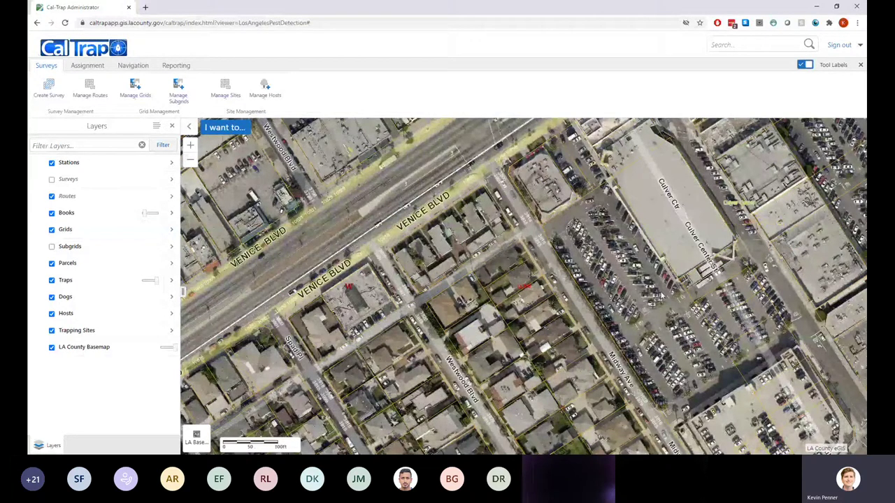
{"action": "left_click_drag", "start_coordinate": [661, 292], "coordinate": [597, 281]}
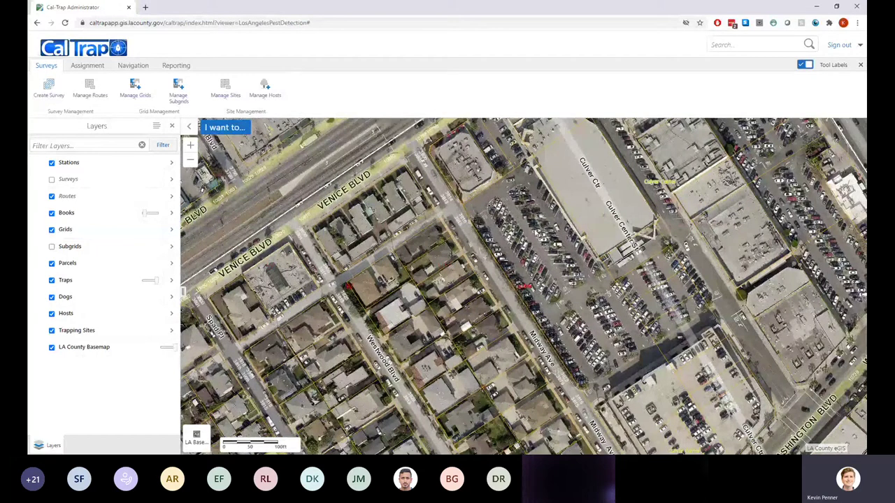
Start a new site group and select the Midway Ave parking-lot parcel on the map
{"action": "left_click", "coordinate": [219, 96]}
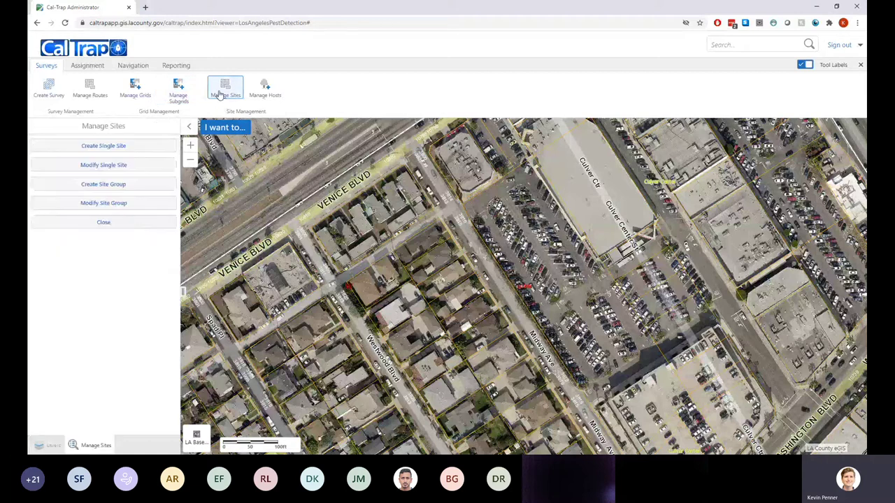
{"action": "left_click", "coordinate": [105, 185]}
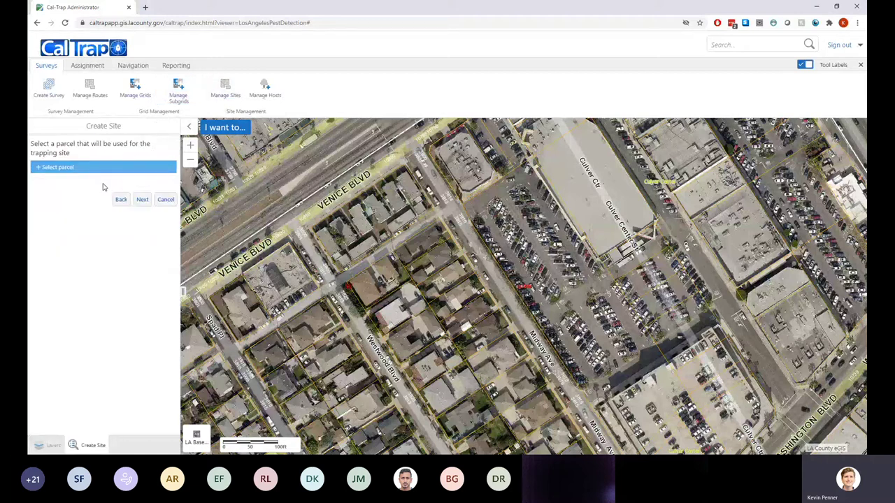
{"action": "left_click", "coordinate": [77, 167]}
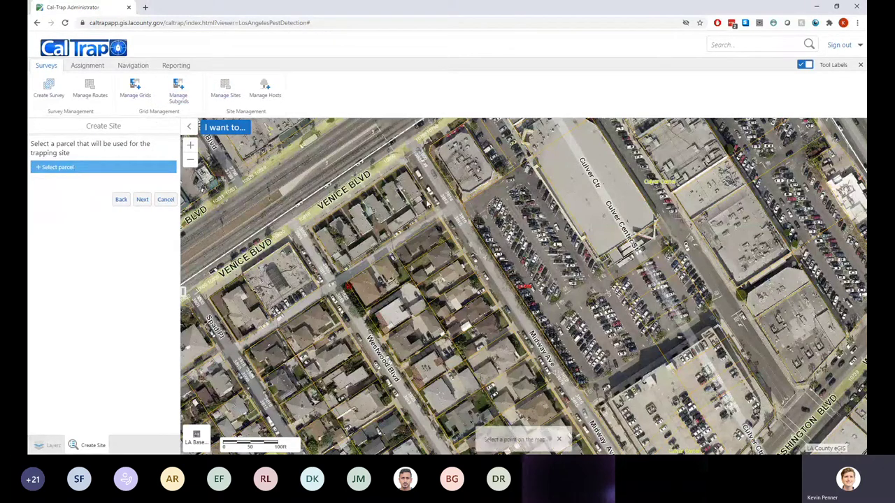
{"action": "left_click", "coordinate": [503, 192]}
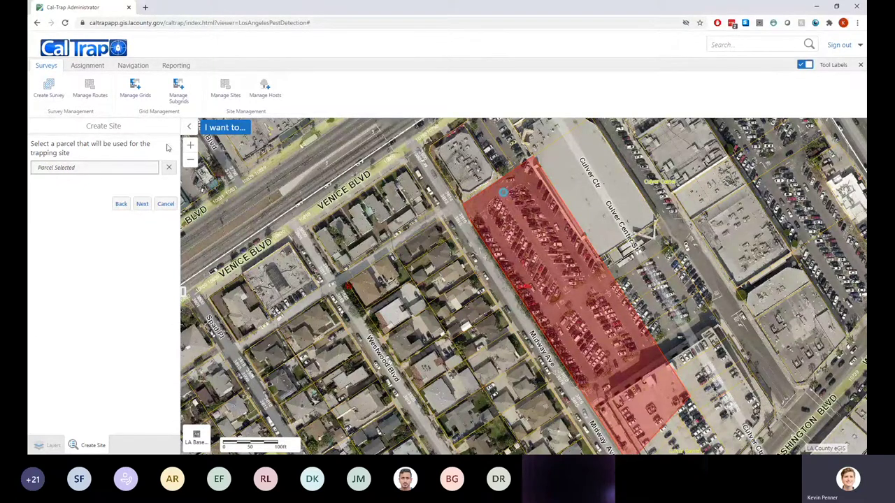
{"action": "left_click", "coordinate": [122, 205]}
{"action": "left_click", "coordinate": [138, 197]}
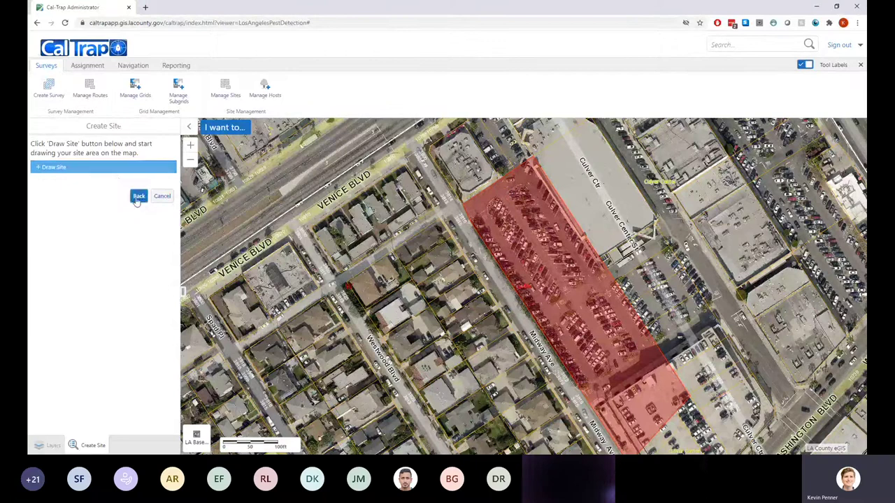
Draw a small four-corner site outline inside the parking-lot parcel
{"action": "left_click", "coordinate": [112, 168]}
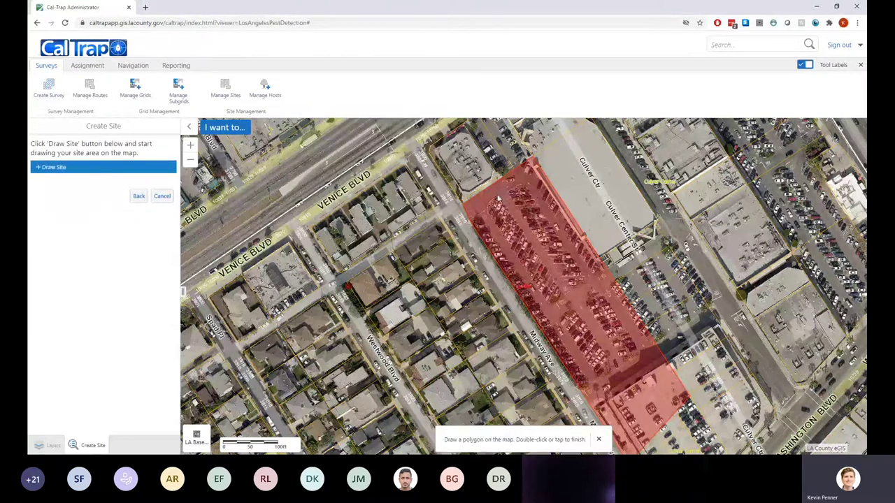
{"action": "left_click", "coordinate": [489, 205]}
{"action": "left_click", "coordinate": [502, 201]}
{"action": "left_click", "coordinate": [504, 214]}
{"action": "double_click", "coordinate": [509, 212]}
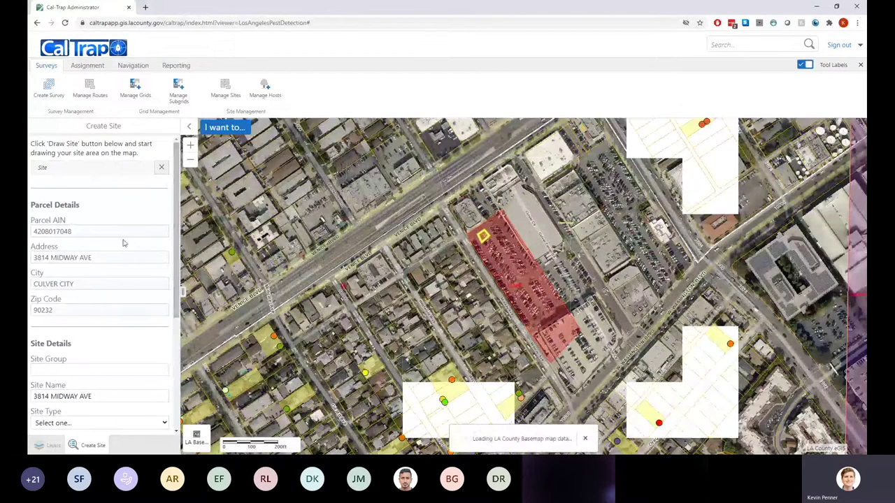
Enter 'Sunset Homes of Venice' as the site group
{"action": "scroll", "coordinate": [71, 235], "scroll_direction": "down", "scroll_amount": 5}
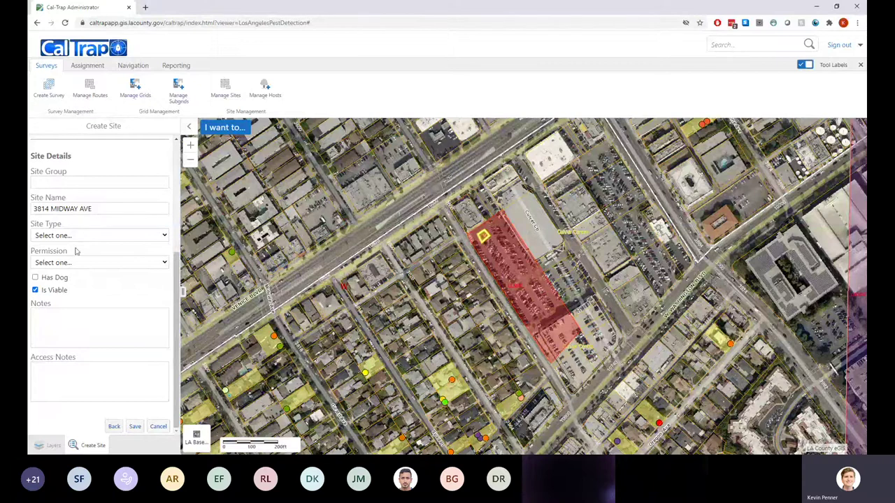
{"action": "scroll", "coordinate": [70, 239], "scroll_direction": "up", "scroll_amount": 3}
{"action": "scroll", "coordinate": [70, 240], "scroll_direction": "up", "scroll_amount": 1}
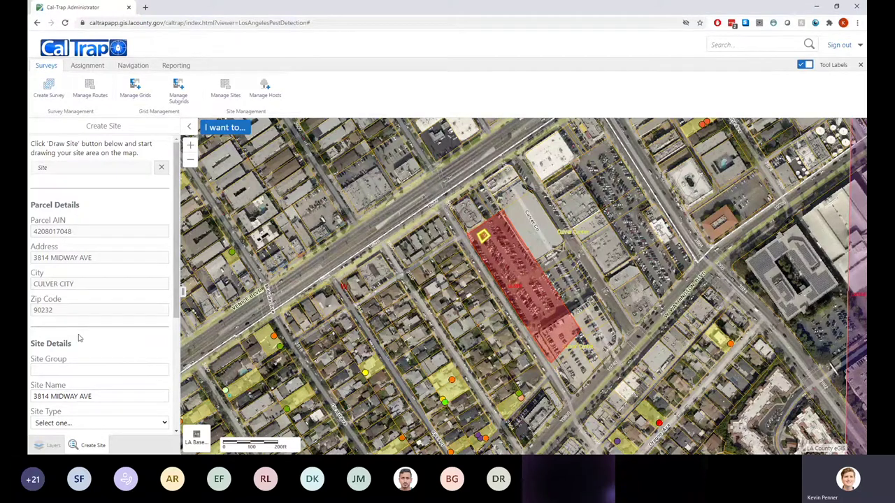
{"action": "scroll", "coordinate": [84, 334], "scroll_direction": "down", "scroll_amount": 1}
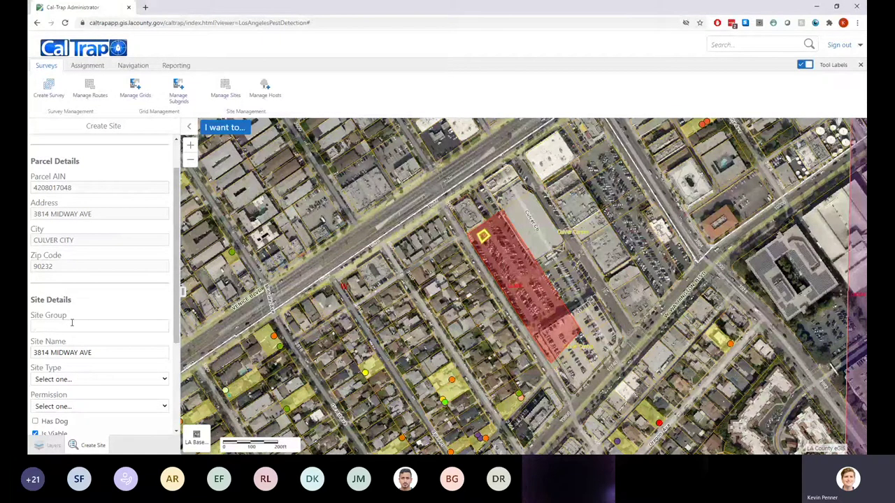
{"action": "type", "text": "Sunset Homes of Venice"}
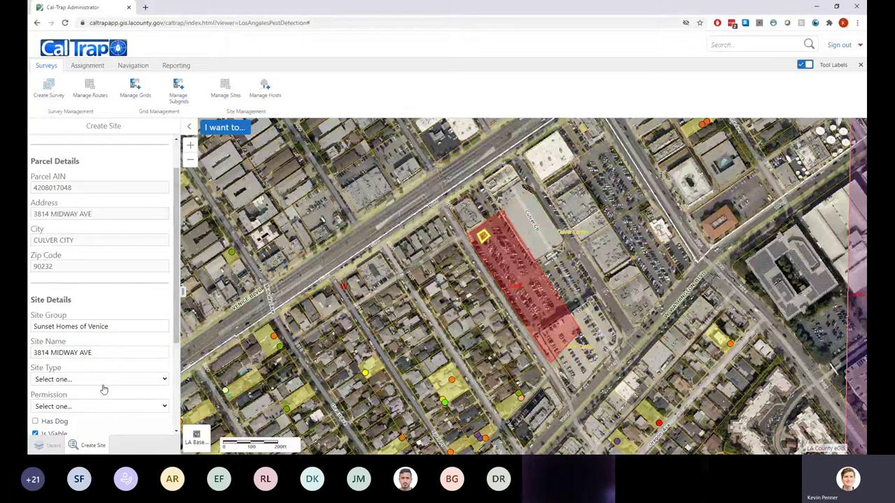
Set the site type to Residential with Permission Given, then save and confirm
{"action": "scroll", "coordinate": [104, 389], "scroll_direction": "down", "scroll_amount": 2}
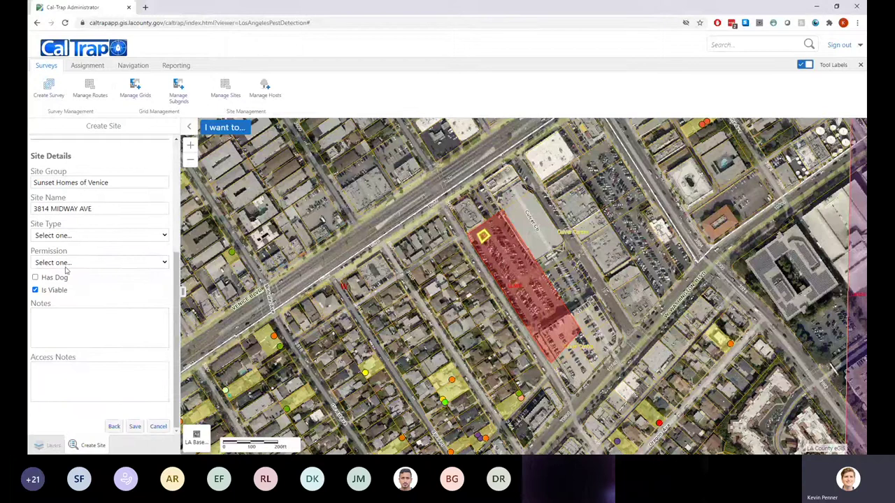
{"action": "left_click", "coordinate": [61, 300]}
{"action": "left_click", "coordinate": [84, 299]}
{"action": "scroll", "coordinate": [123, 309], "scroll_direction": "down", "scroll_amount": 1}
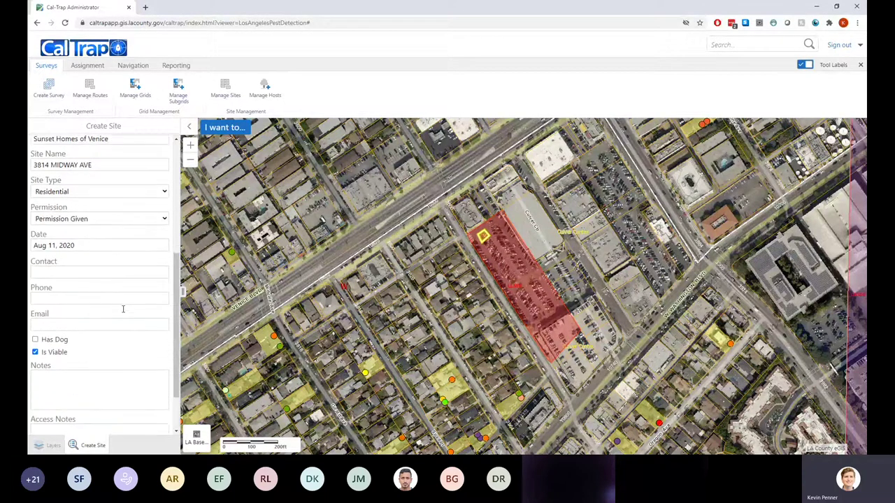
{"action": "scroll", "coordinate": [123, 309], "scroll_direction": "up", "scroll_amount": 1}
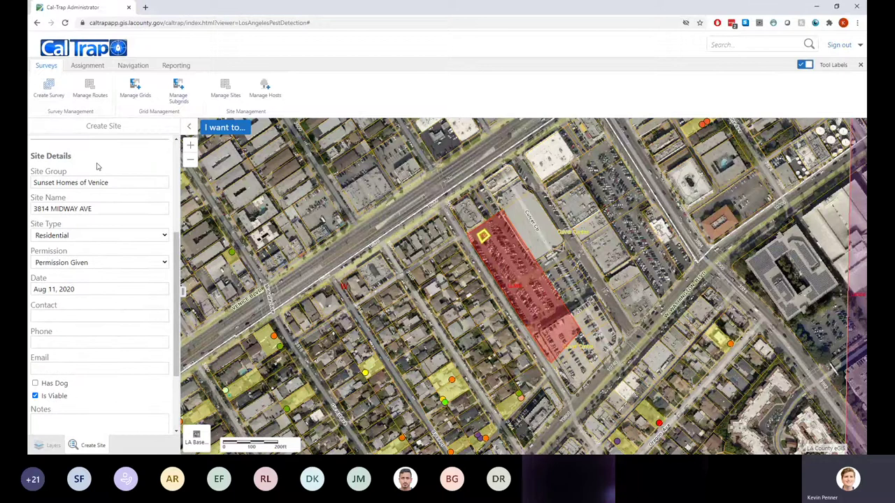
{"action": "scroll", "coordinate": [96, 280], "scroll_direction": "down", "scroll_amount": 3}
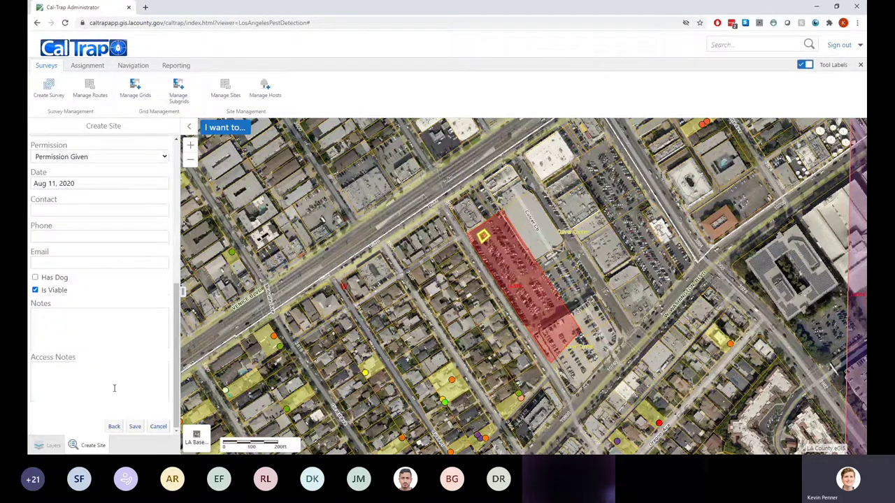
{"action": "left_click", "coordinate": [135, 426]}
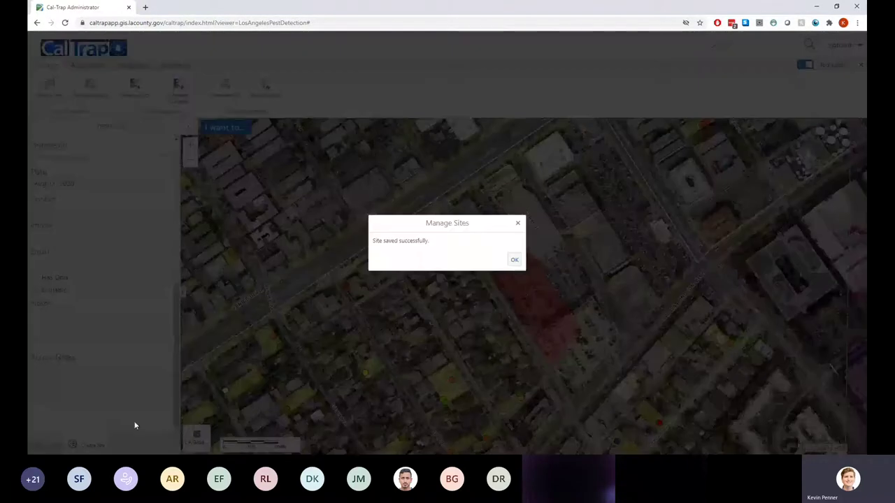
{"action": "left_click", "coordinate": [514, 260]}
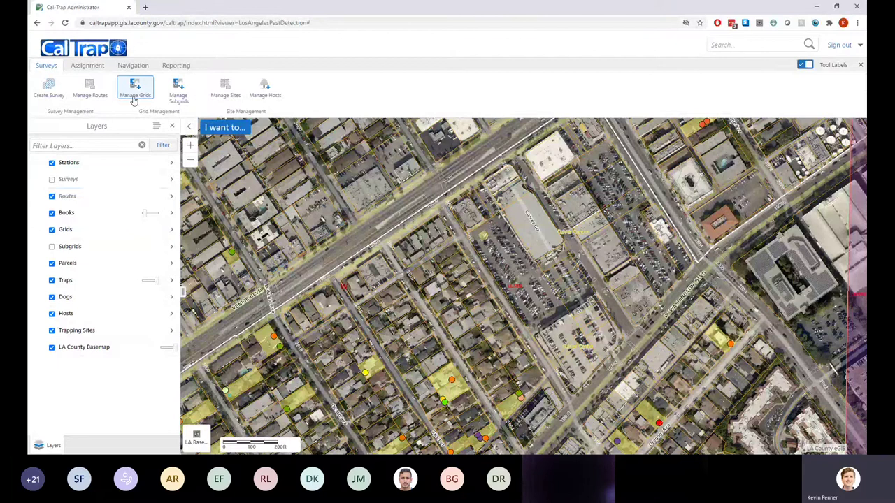
Create a single site in the Sunset Homes of Venice group on the parking-lot parcel
{"action": "left_click", "coordinate": [226, 94]}
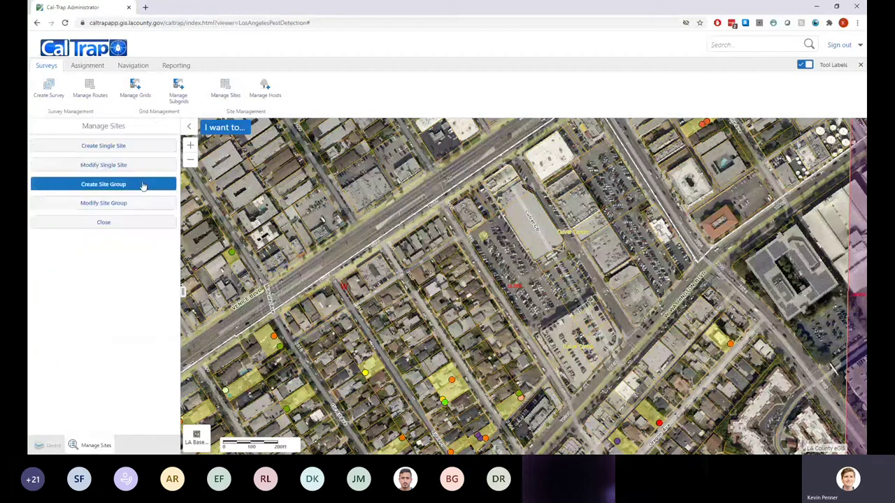
{"action": "left_click", "coordinate": [112, 204]}
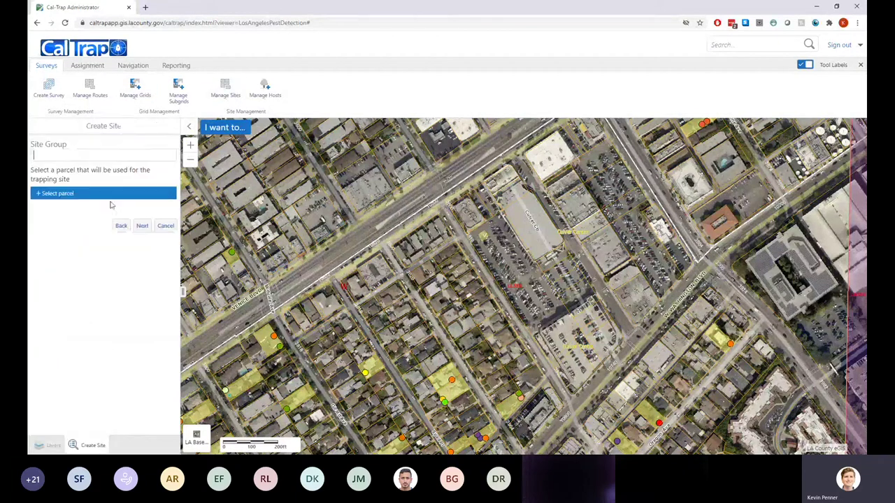
{"action": "left_click", "coordinate": [72, 158]}
{"action": "type", "text": "Sunset Homes of Venice"}
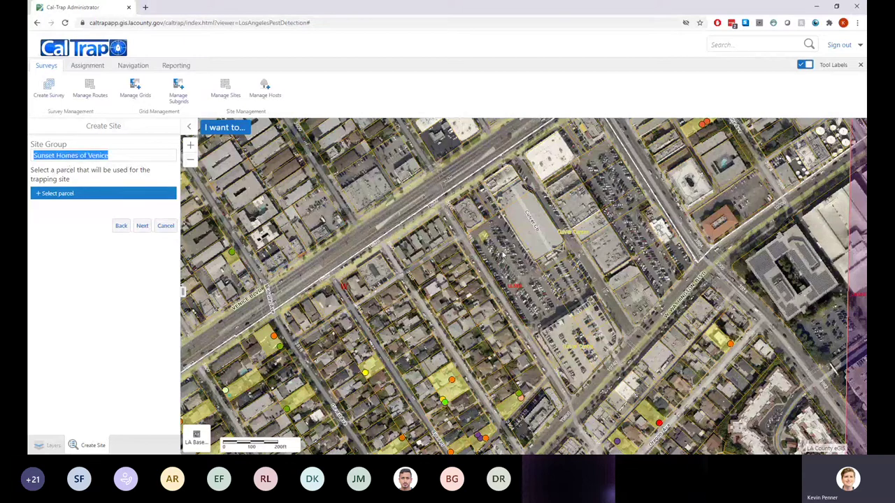
{"action": "scroll", "coordinate": [503, 255], "scroll_direction": "up", "scroll_amount": 3}
{"action": "left_click", "coordinate": [56, 193]}
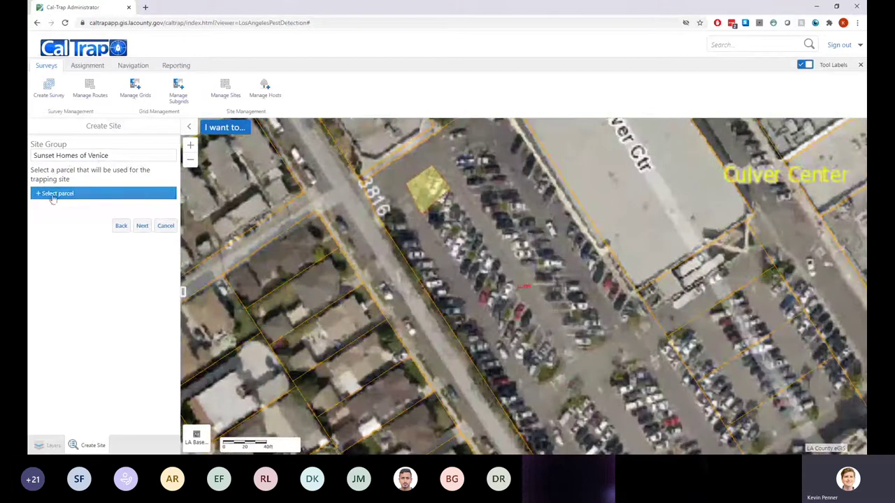
{"action": "left_click", "coordinate": [453, 210]}
{"action": "left_click", "coordinate": [139, 230]}
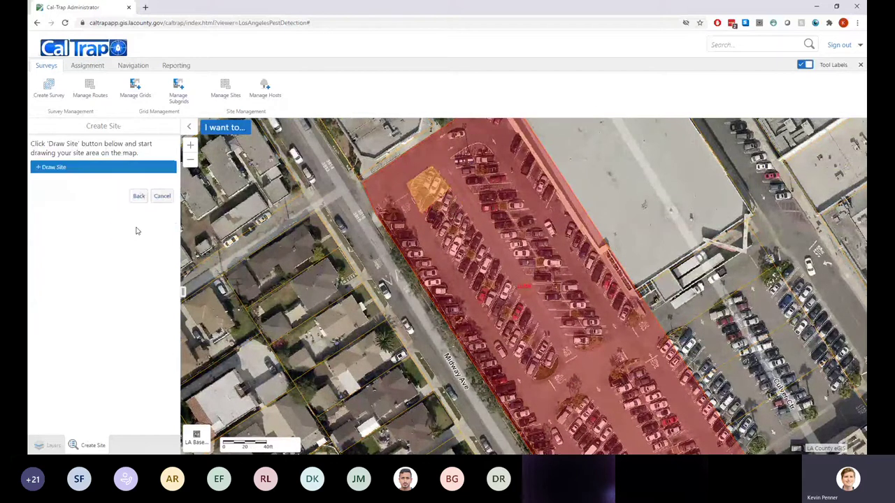
Draw the second site's four-corner outline on the parcel
{"action": "left_click", "coordinate": [76, 168]}
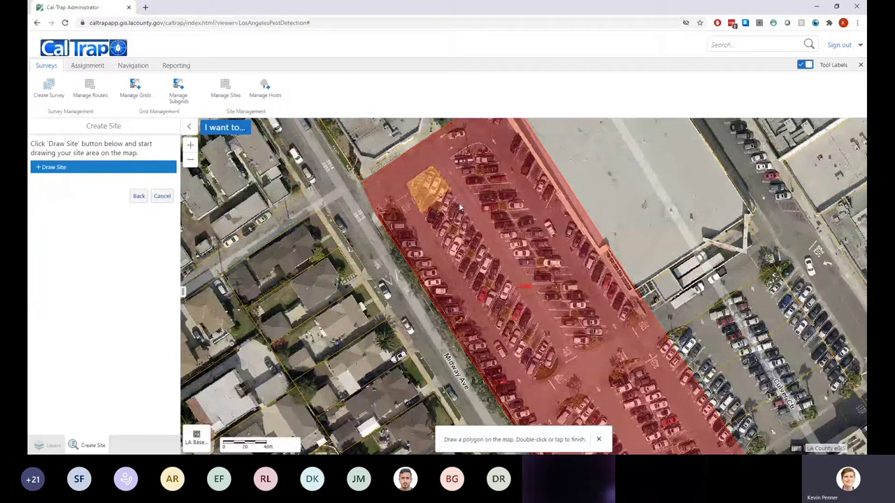
{"action": "left_click", "coordinate": [458, 206]}
{"action": "left_click", "coordinate": [435, 222]}
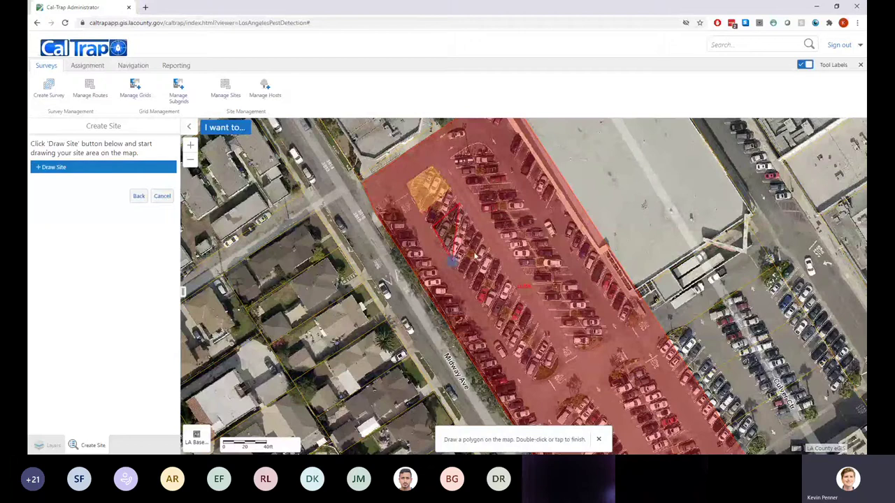
{"action": "left_click", "coordinate": [459, 261]}
{"action": "double_click", "coordinate": [488, 246]}
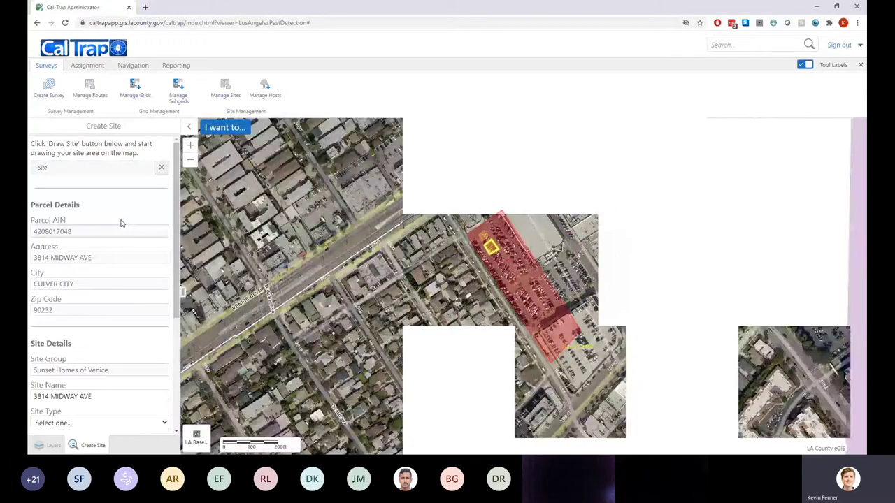
{"action": "scroll", "coordinate": [120, 223], "scroll_direction": "down", "scroll_amount": 3}
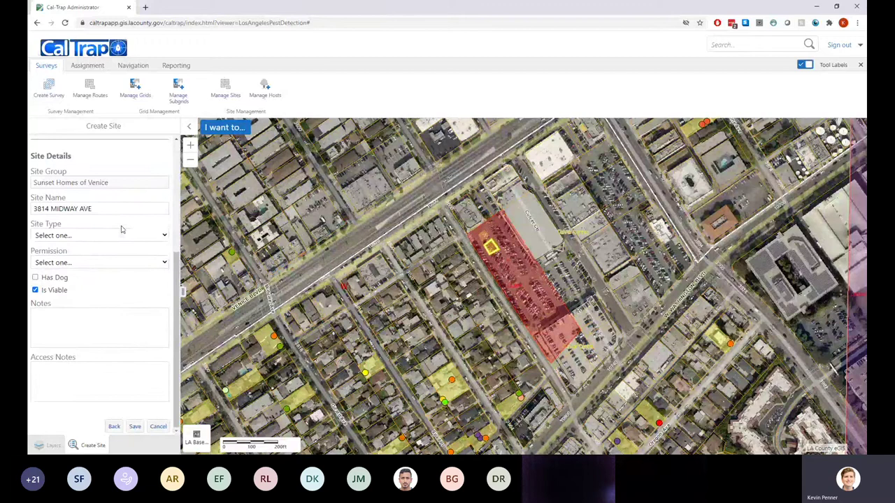
{"action": "left_click", "coordinate": [81, 235]}
{"action": "left_click", "coordinate": [63, 269]}
{"action": "left_click", "coordinate": [70, 275]}
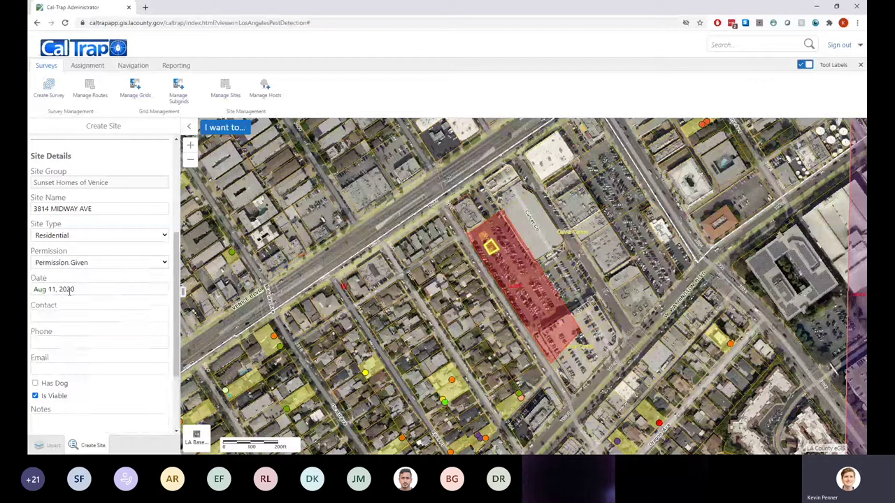
{"action": "scroll", "coordinate": [105, 314], "scroll_direction": "down", "scroll_amount": 3}
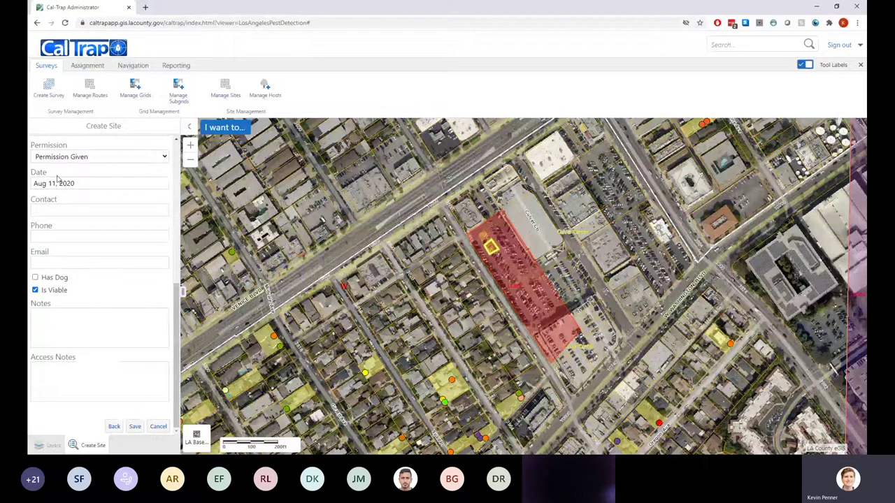
{"action": "left_click", "coordinate": [135, 426]}
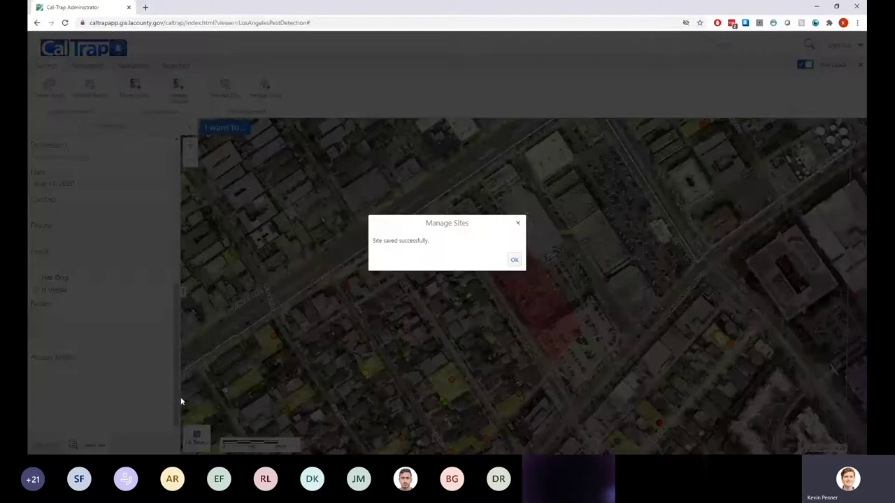
{"action": "left_click", "coordinate": [514, 260]}
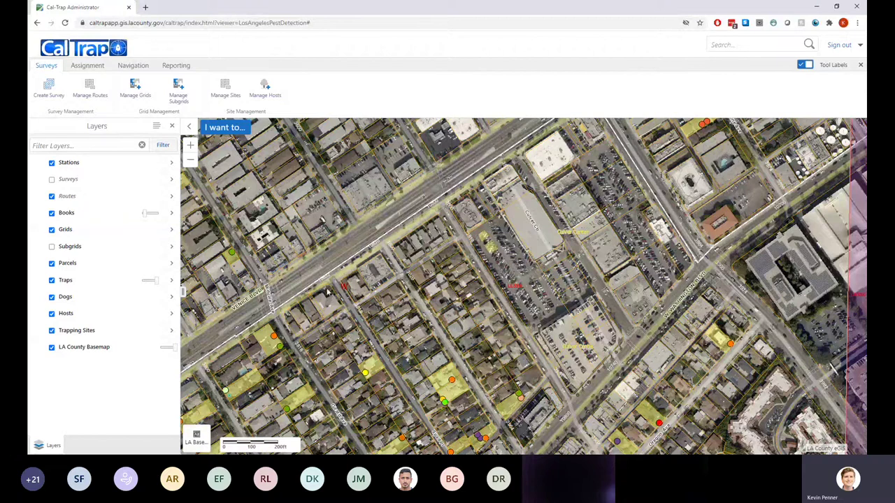
Zoom the map in on the two Midway Ave sites, then show the Reporting tools
{"action": "scroll", "coordinate": [487, 238], "scroll_direction": "up", "scroll_amount": 1}
{"action": "scroll", "coordinate": [487, 238], "scroll_direction": "up", "scroll_amount": 2}
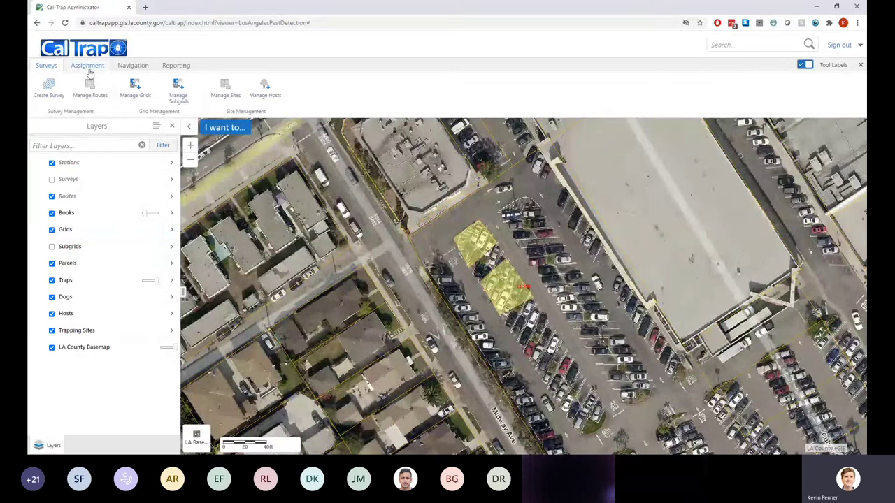
{"action": "left_click", "coordinate": [136, 65]}
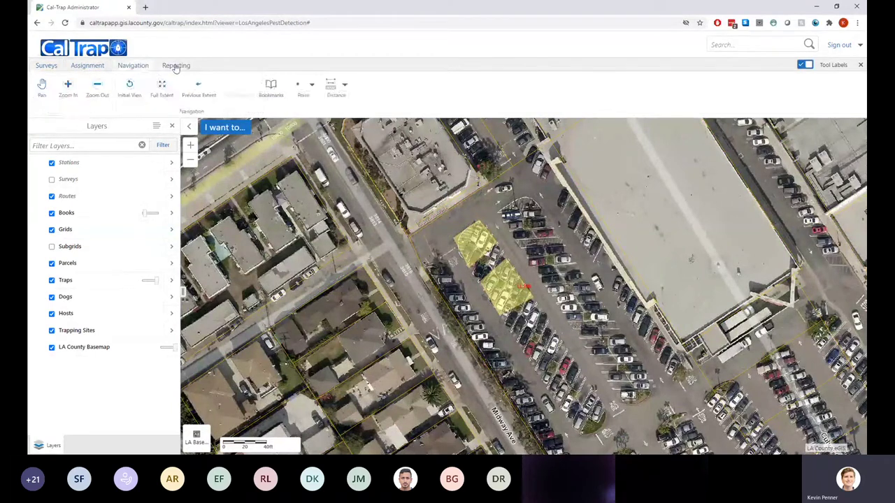
{"action": "left_click", "coordinate": [176, 65]}
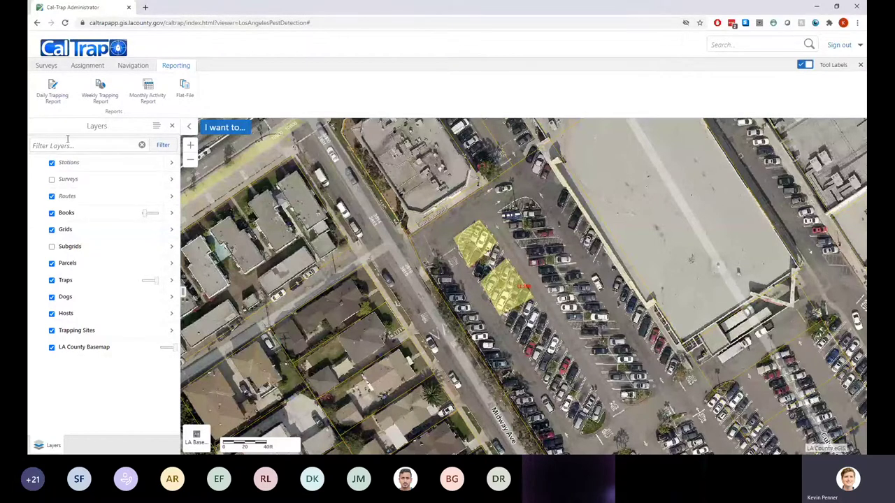
Set up a Daily Trapping Report for Aug 6, 2020 with the only listed user
{"action": "left_click", "coordinate": [51, 98]}
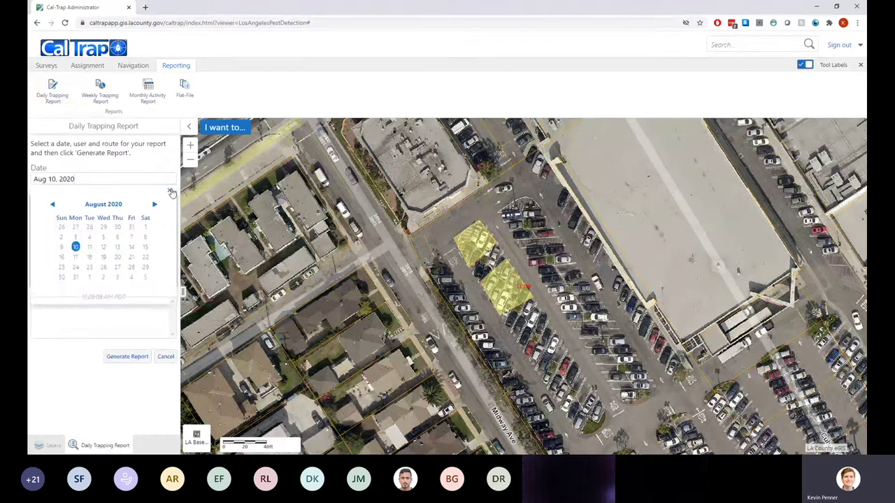
{"action": "left_click", "coordinate": [111, 180]}
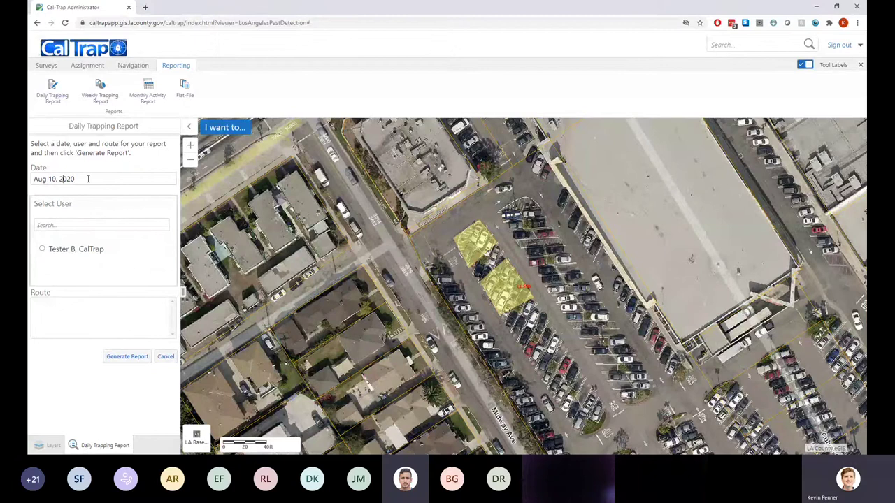
{"action": "left_click_drag", "start_coordinate": [88, 179], "coordinate": [31, 183]}
{"action": "key", "text": "BackSpace"}
{"action": "left_click", "coordinate": [38, 187]}
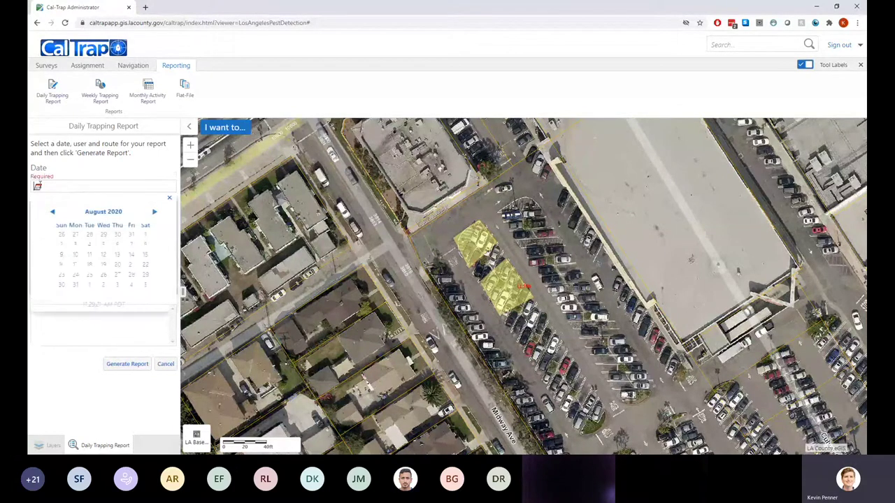
{"action": "left_click", "coordinate": [117, 244]}
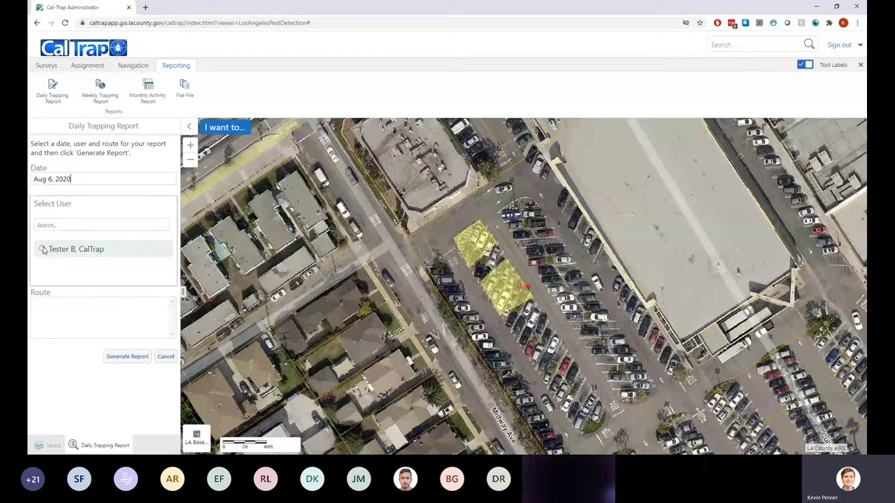
{"action": "left_click", "coordinate": [42, 250]}
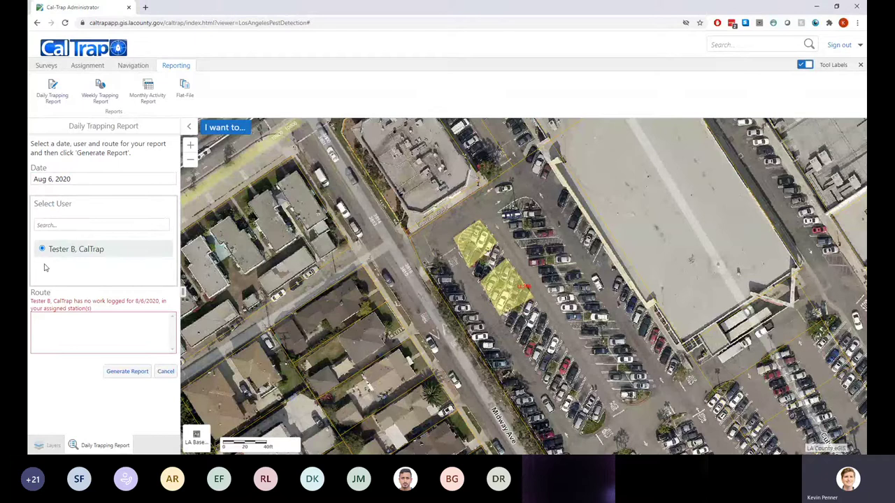
Change the report date to Aug 7, then to Aug 5, 2020
{"action": "left_click", "coordinate": [79, 179]}
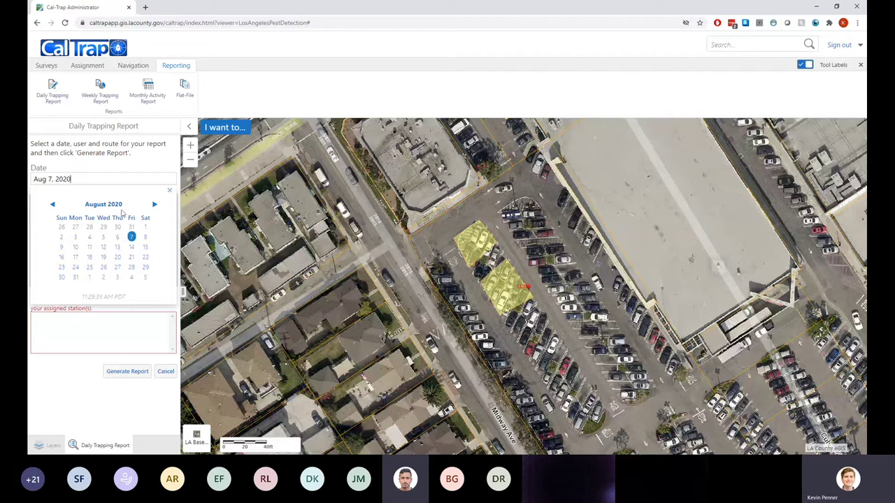
{"action": "left_click", "coordinate": [132, 238]}
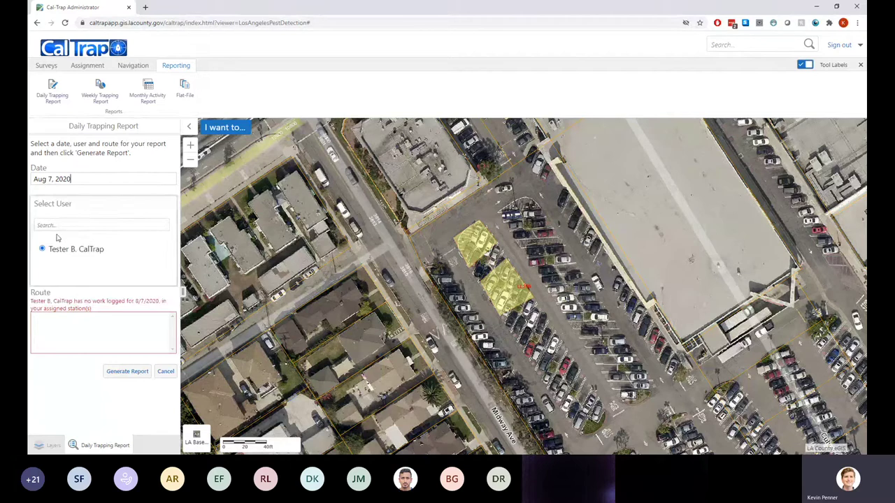
{"action": "left_click", "coordinate": [77, 179]}
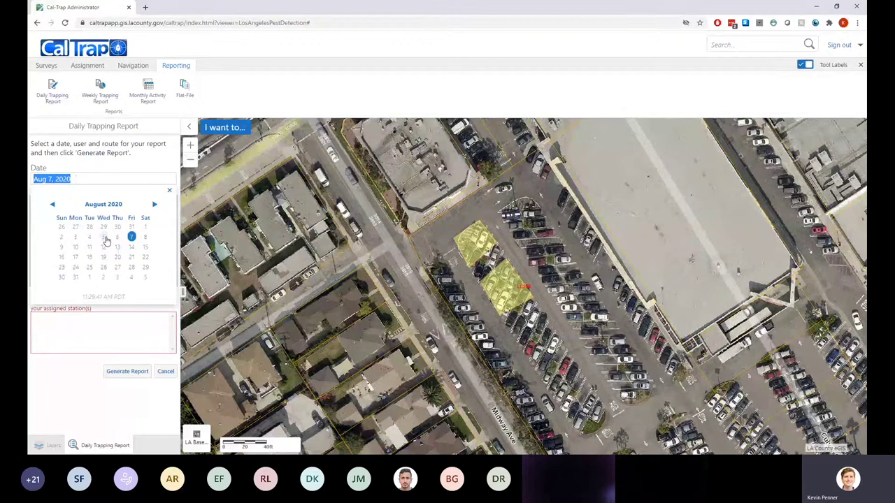
{"action": "left_click", "coordinate": [104, 238]}
Edit the Date field's day to 6, making it Aug 6, 2020, and show the user list
{"action": "left_click", "coordinate": [169, 190]}
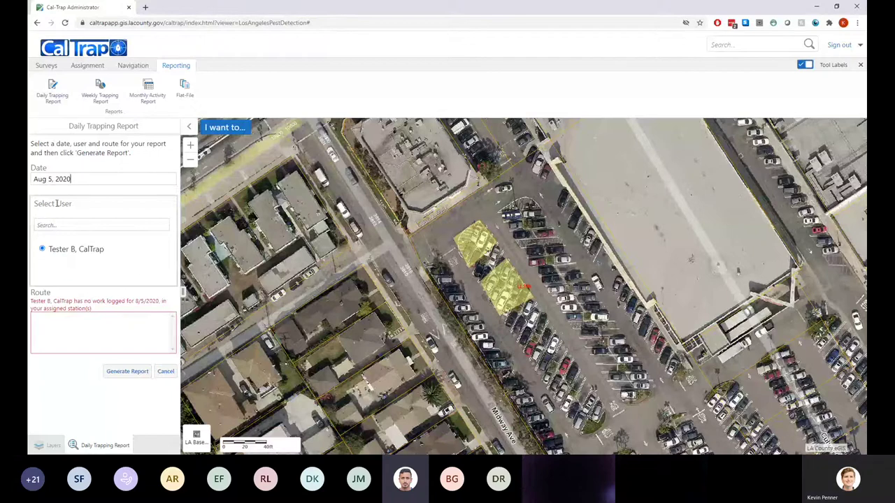
{"action": "left_click", "coordinate": [53, 180]}
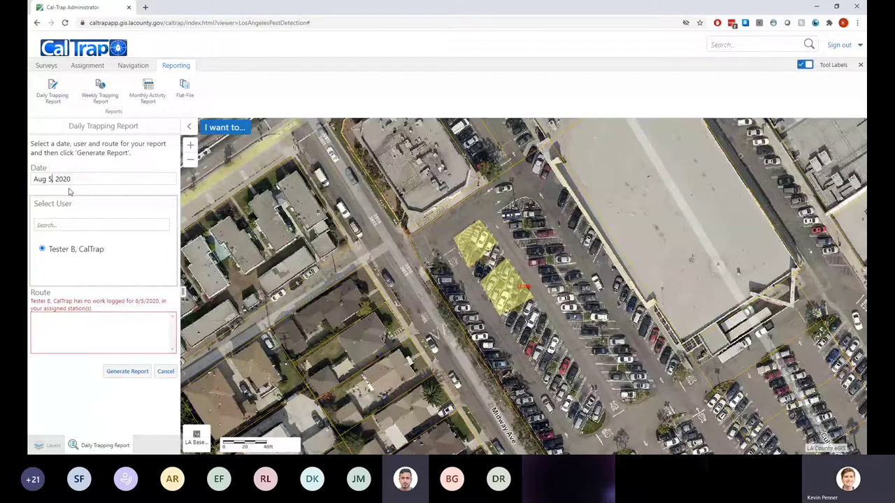
{"action": "key", "text": "BackSpace"}
{"action": "type", "text": "6"}
{"action": "left_click", "coordinate": [127, 372]}
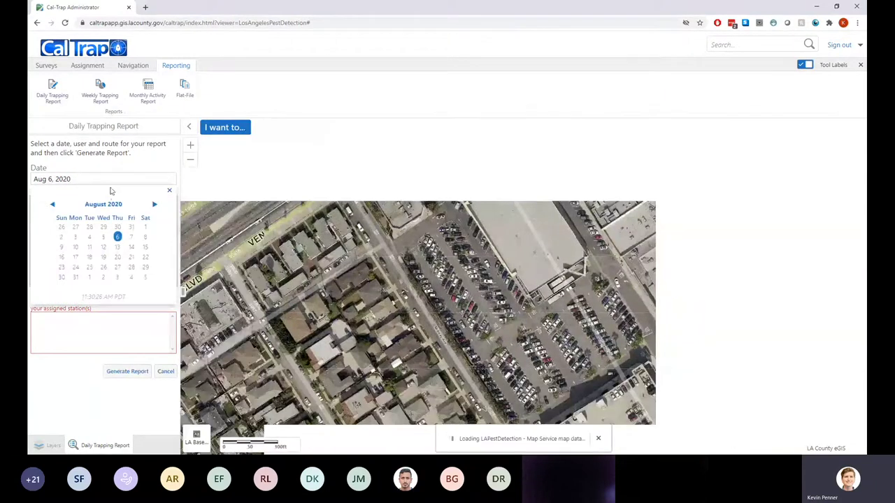
{"action": "left_click", "coordinate": [170, 191]}
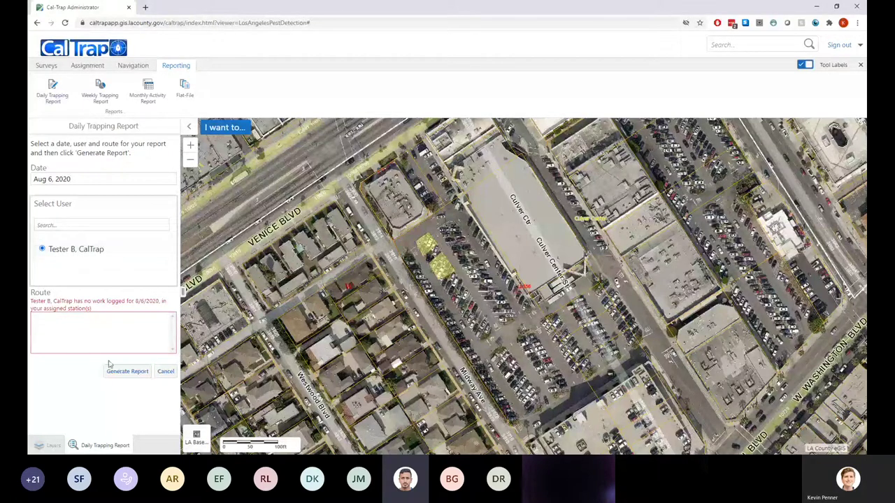
Cancel the Daily Trapping Report form to bring back the Layers panel
{"action": "left_click", "coordinate": [164, 372]}
{"action": "left_click", "coordinate": [166, 373]}
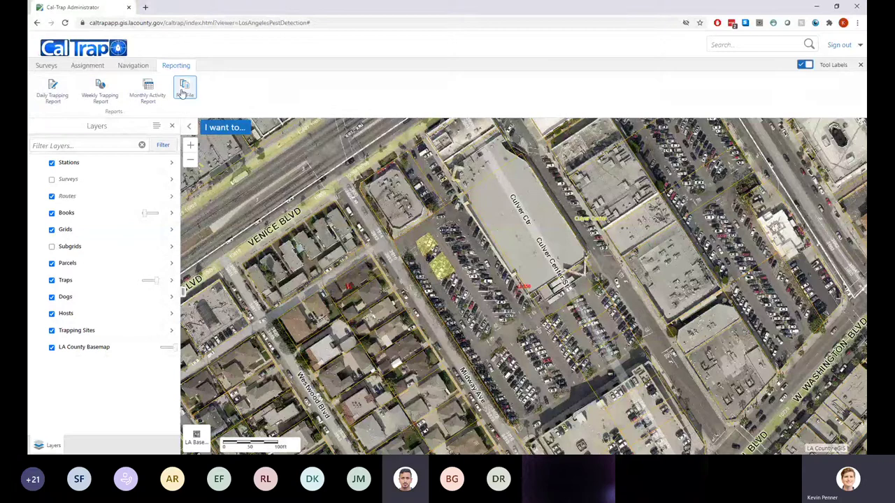
Generate a Flat-File report starting Aug 1, 2020 and download it as .xlsx
{"action": "left_click", "coordinate": [183, 90]}
{"action": "left_click", "coordinate": [69, 179]}
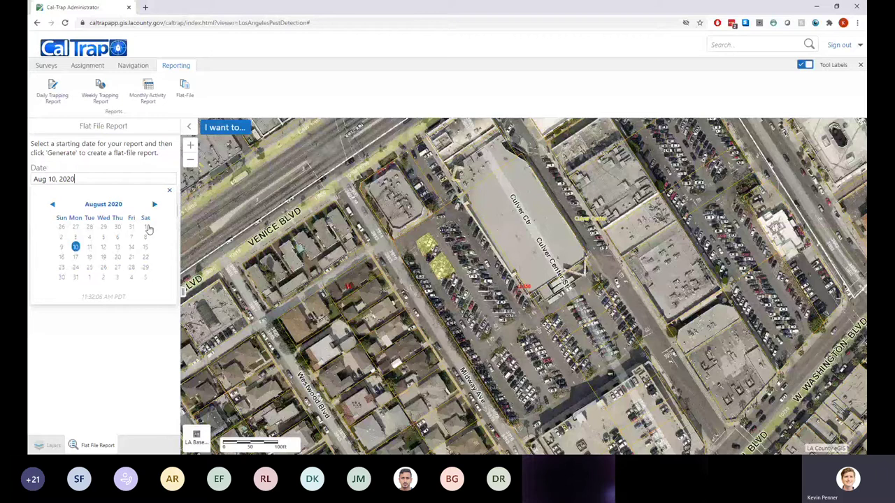
{"action": "left_click", "coordinate": [146, 227]}
{"action": "left_click", "coordinate": [171, 196]}
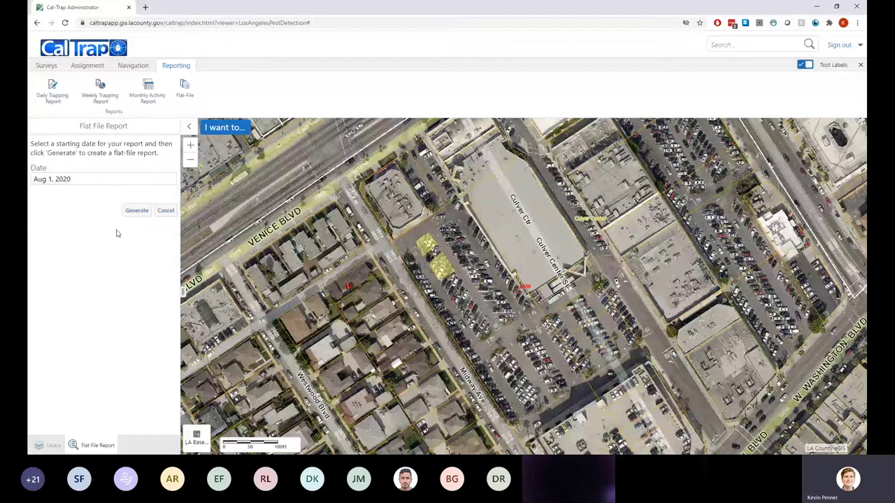
{"action": "left_click", "coordinate": [139, 211]}
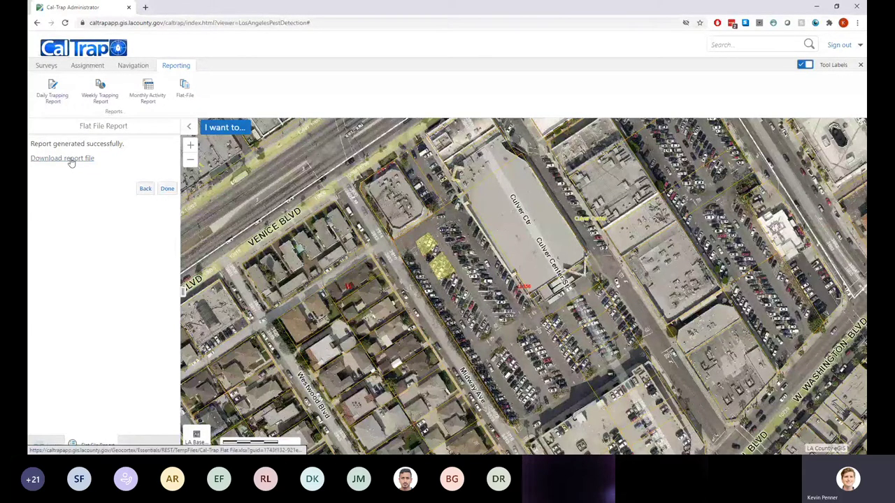
{"action": "left_click", "coordinate": [71, 159]}
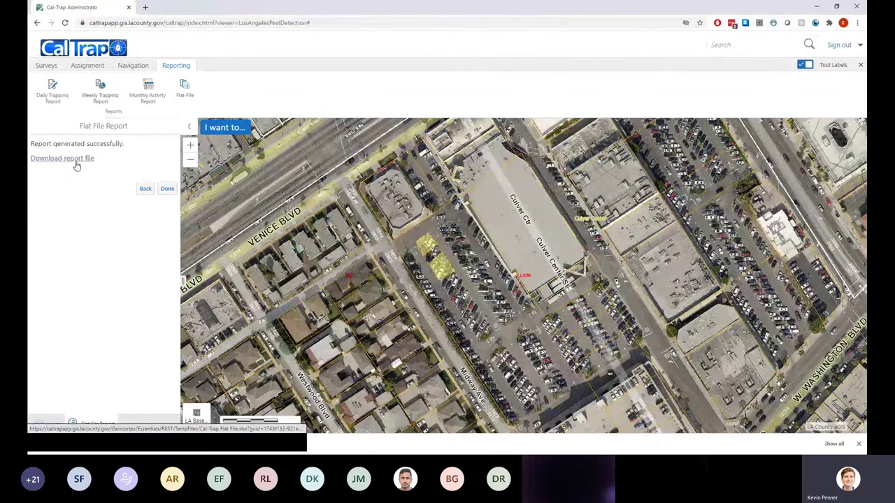
Open the Cal-Trap Flat File workbook in Excel and scroll across its FlatFileRecords columns
{"action": "left_click", "coordinate": [79, 445]}
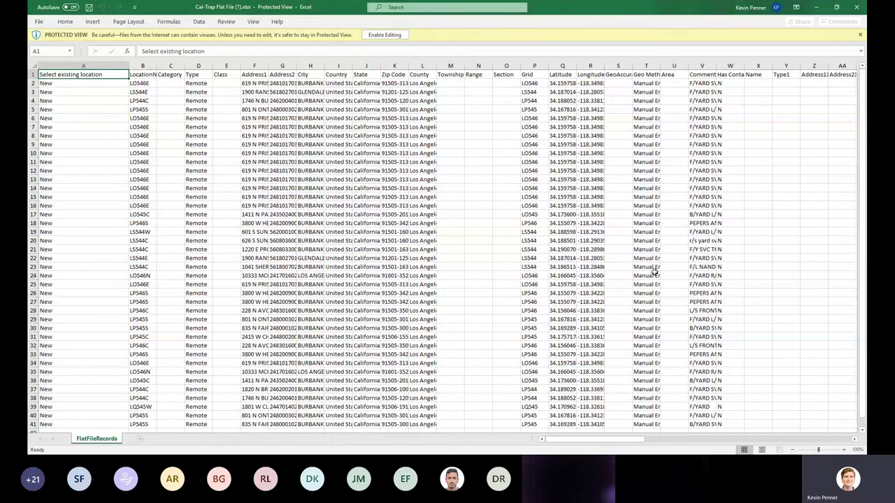
{"action": "left_click_drag", "start_coordinate": [578, 445], "coordinate": [764, 439]}
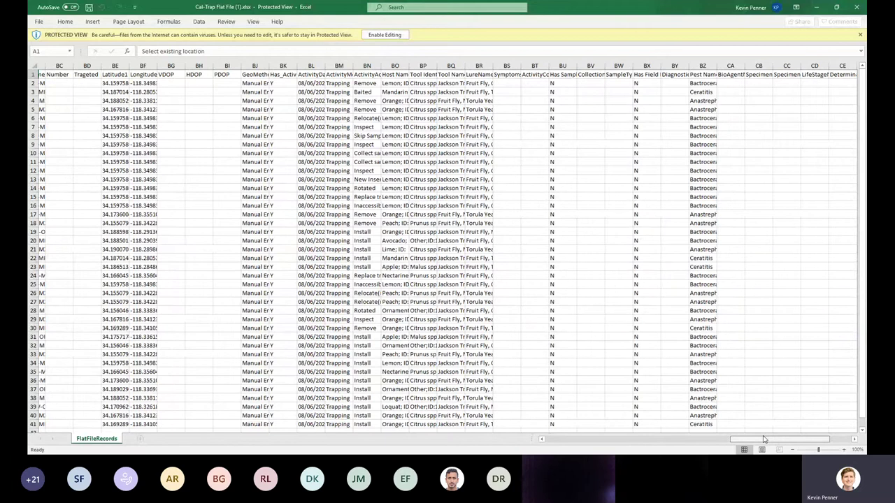
{"action": "left_click_drag", "start_coordinate": [764, 439], "coordinate": [579, 438]}
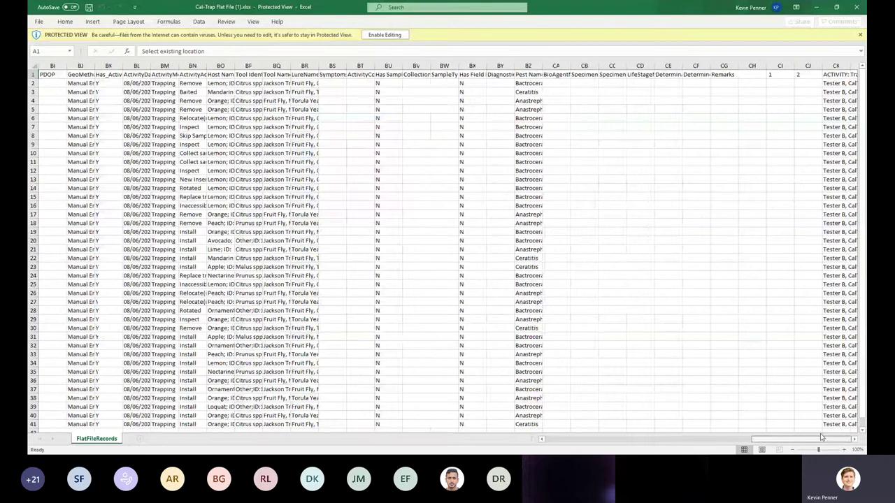
{"action": "left_click_drag", "start_coordinate": [822, 437], "coordinate": [559, 447]}
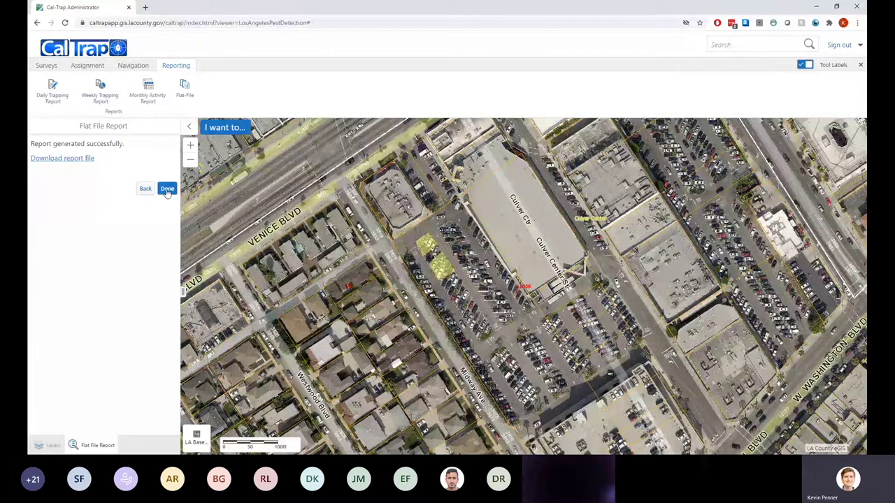
Start a Daily Trapping Report dated Aug 6, 2020, and choose the test user
{"action": "left_click", "coordinate": [168, 190]}
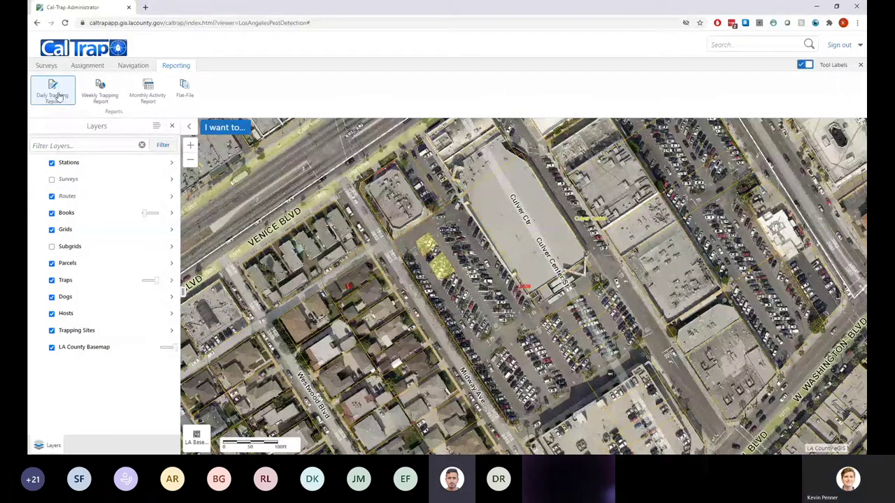
{"action": "left_click", "coordinate": [60, 98]}
{"action": "left_click", "coordinate": [70, 177]}
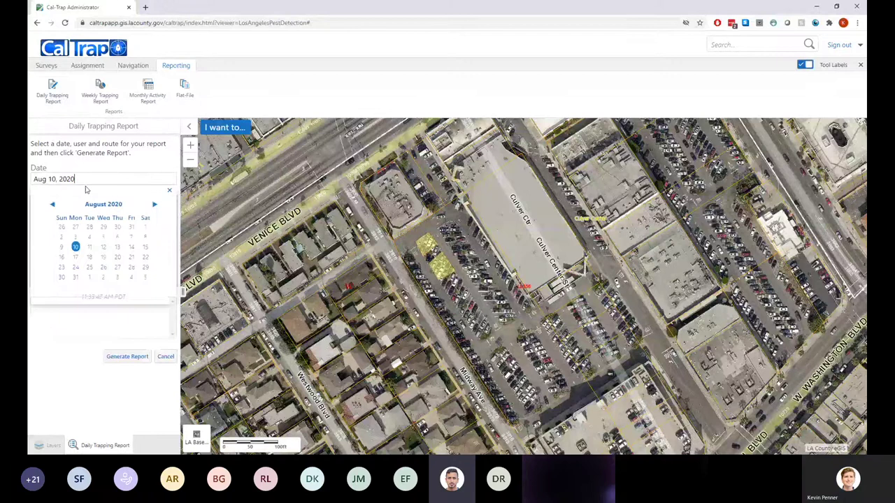
{"action": "left_click", "coordinate": [116, 237]}
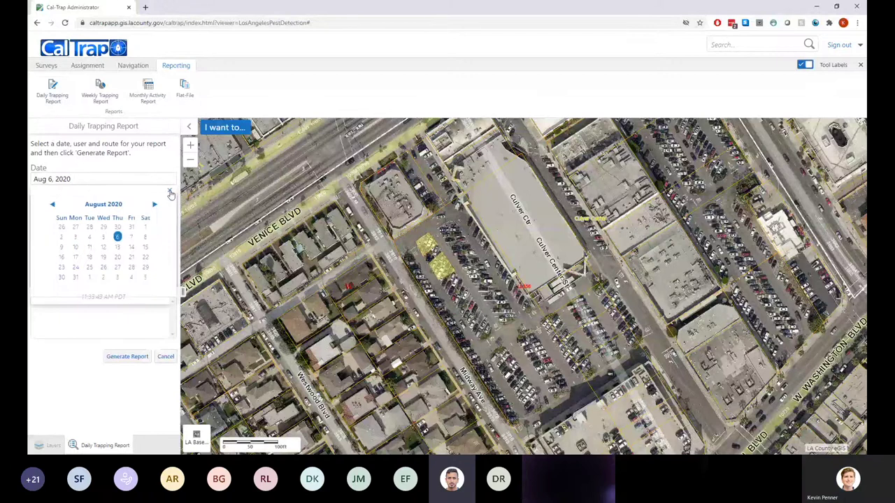
{"action": "left_click", "coordinate": [169, 190]}
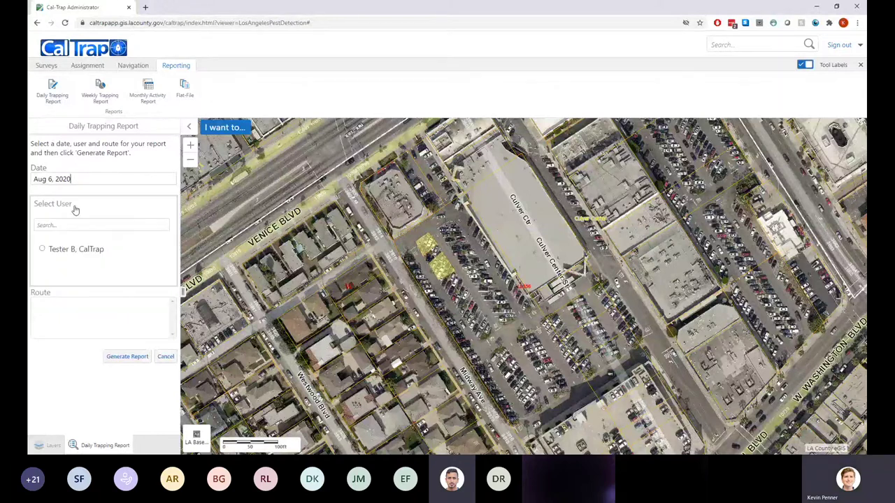
{"action": "left_click", "coordinate": [43, 250]}
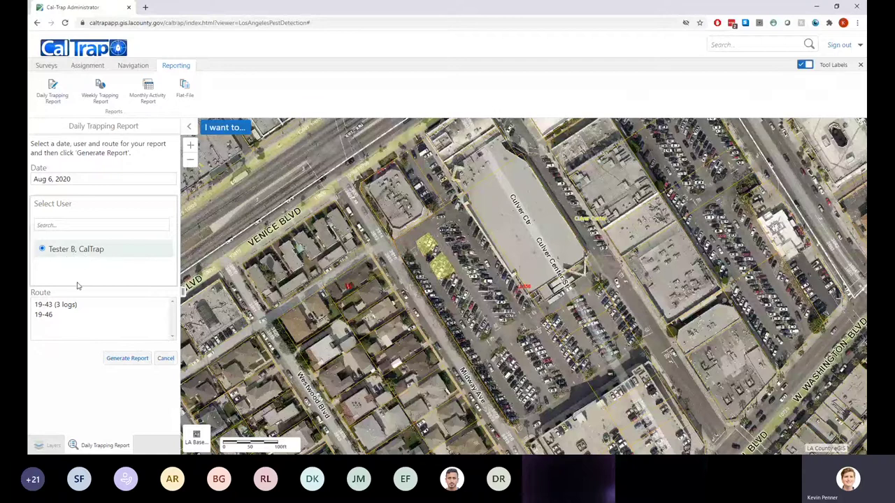
Select route 19-43 with 3 logs, generate the report, and open its PDF
{"action": "left_click", "coordinate": [56, 315]}
{"action": "left_click", "coordinate": [60, 305]}
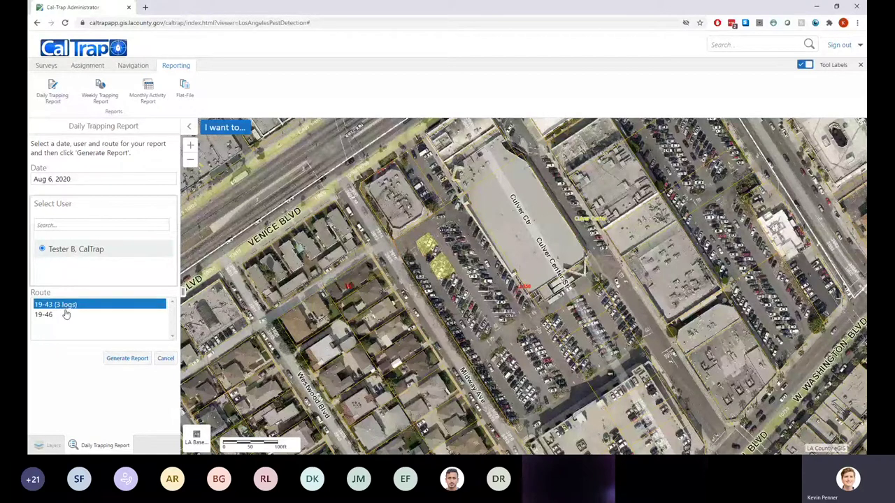
{"action": "left_click", "coordinate": [70, 312]}
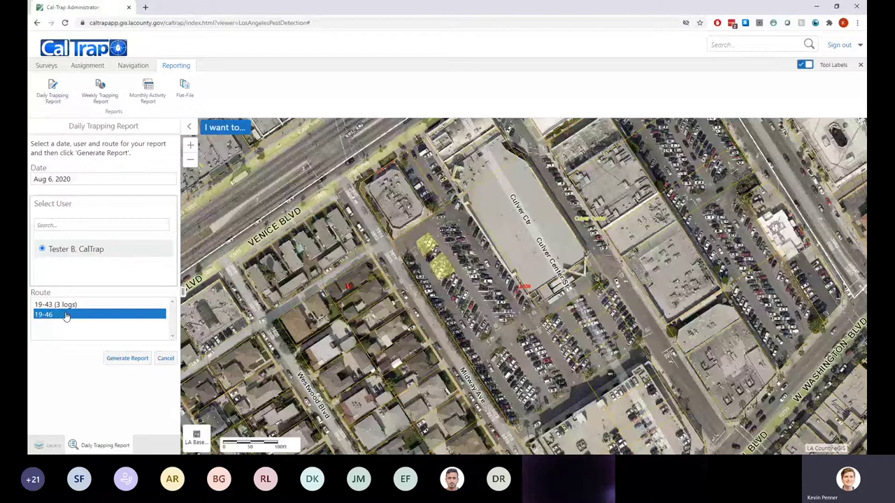
{"action": "left_click", "coordinate": [63, 307]}
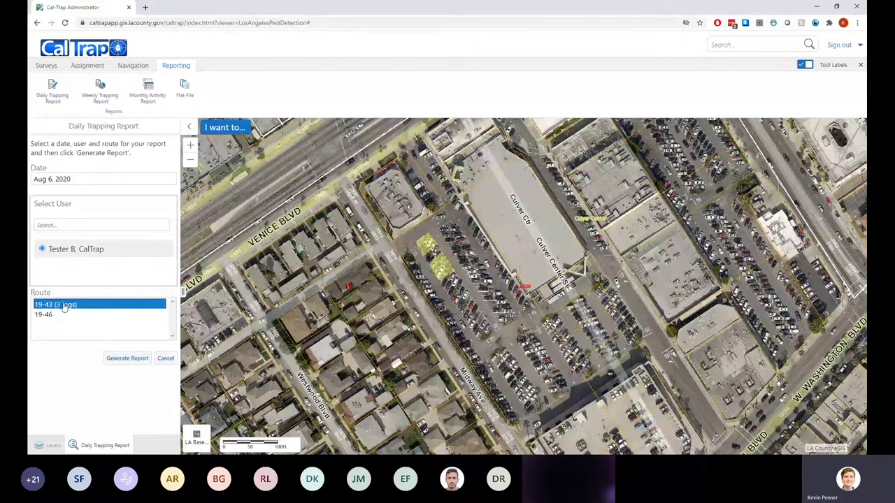
{"action": "left_click", "coordinate": [62, 315]}
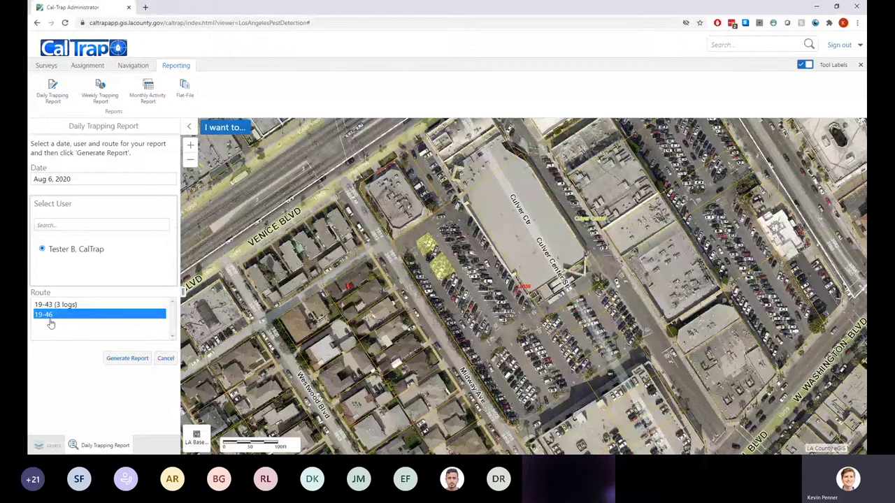
{"action": "left_click", "coordinate": [56, 305]}
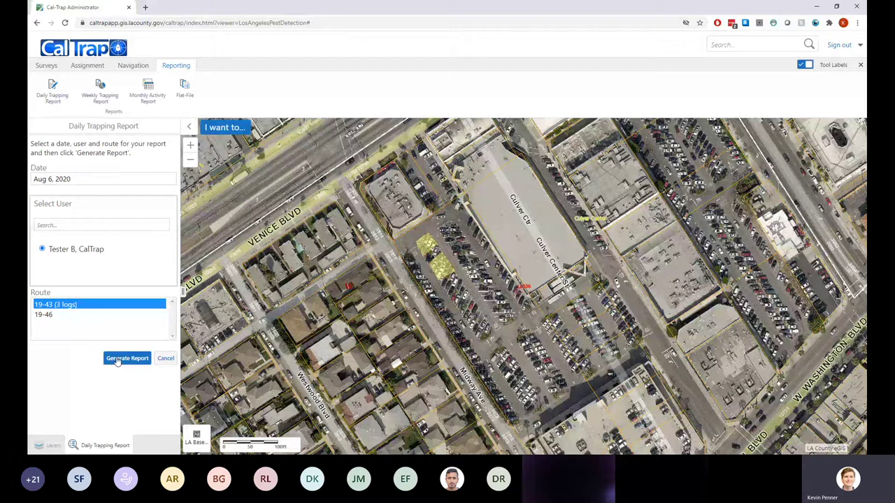
{"action": "left_click", "coordinate": [118, 359]}
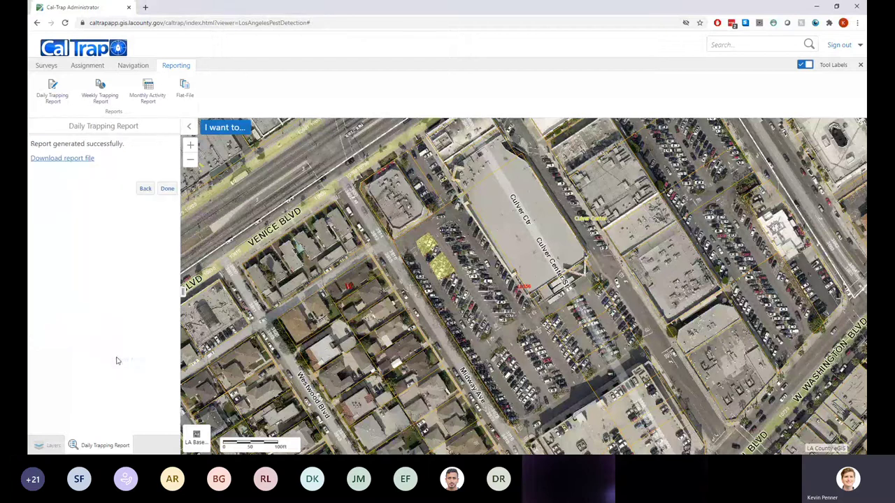
{"action": "left_click", "coordinate": [75, 160]}
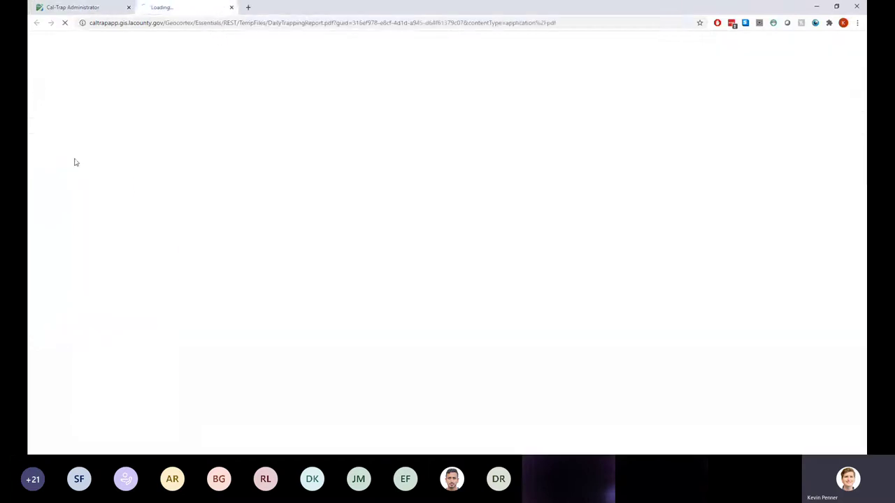